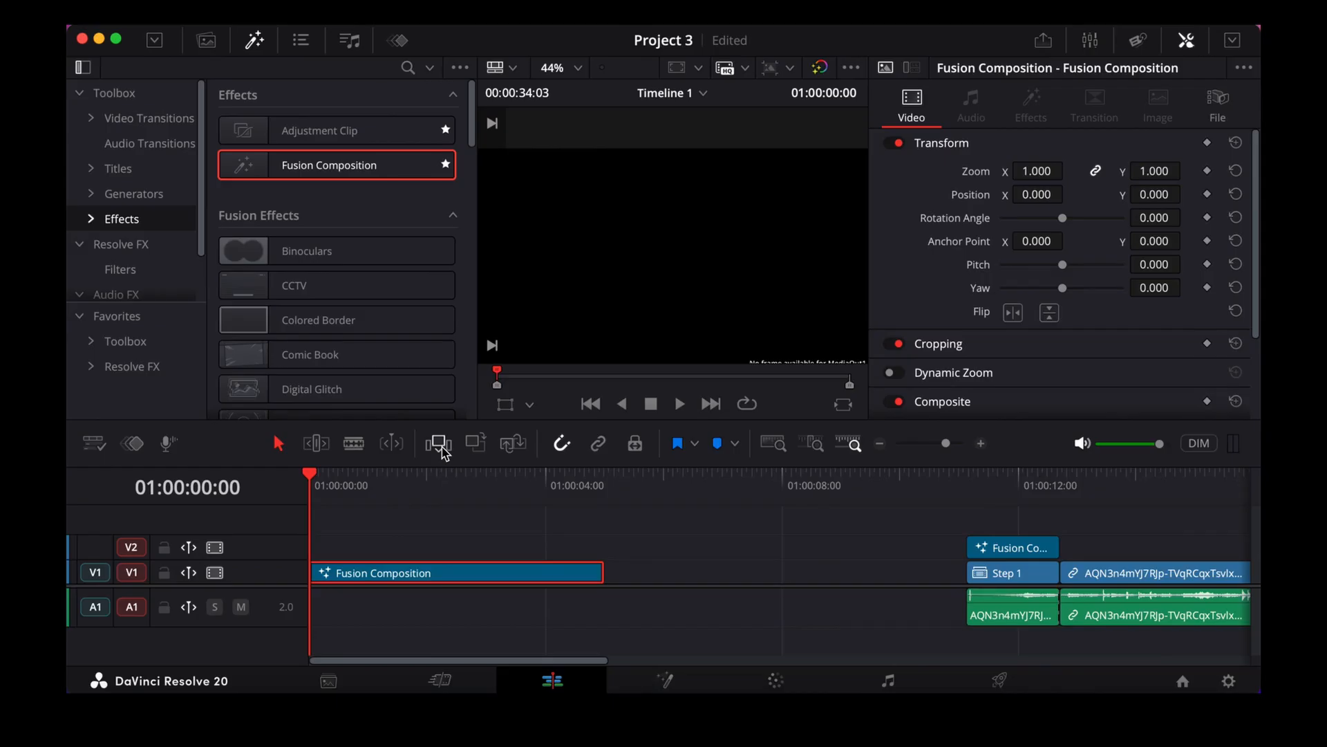
Change the duration of the Fusion Composition clip at the start of the timeline to 00:00:01:14.
{"action": "key", "text": "super+d"}
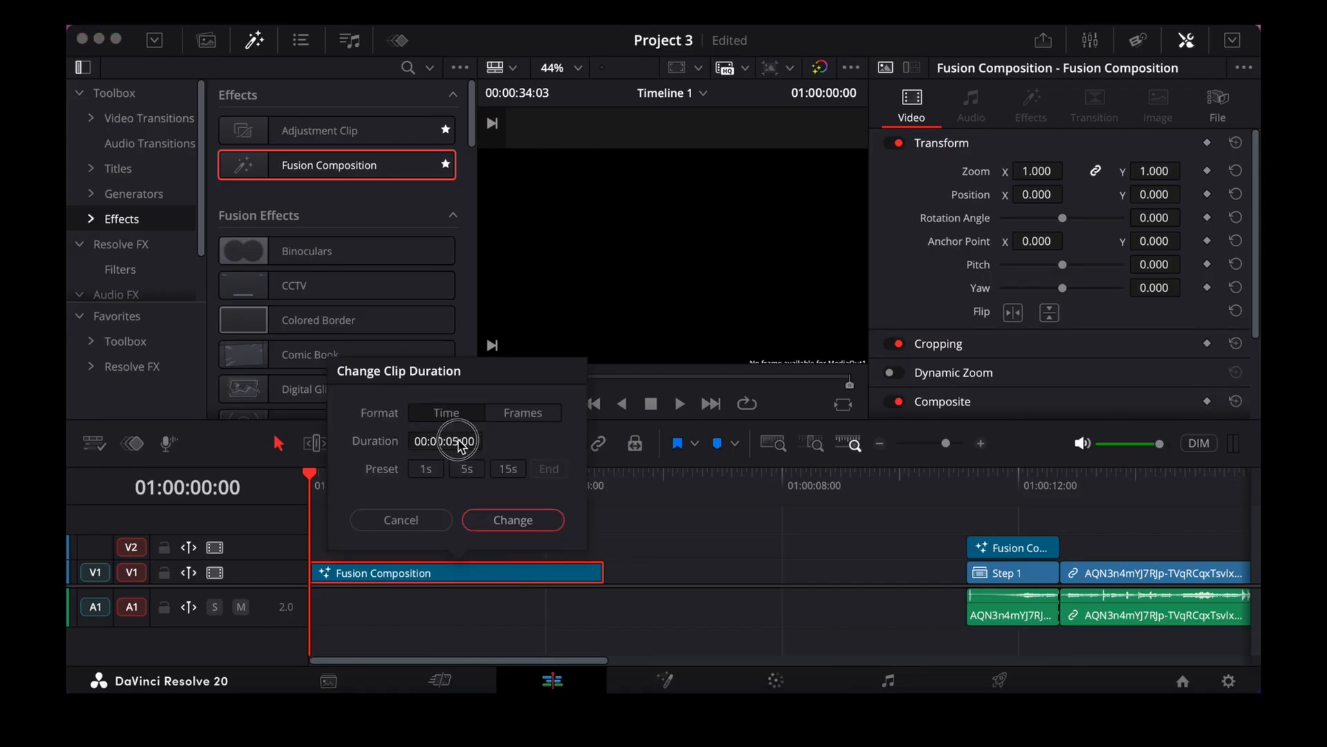
{"action": "left_click", "coordinate": [460, 442]}
{"action": "left_click", "coordinate": [458, 446]}
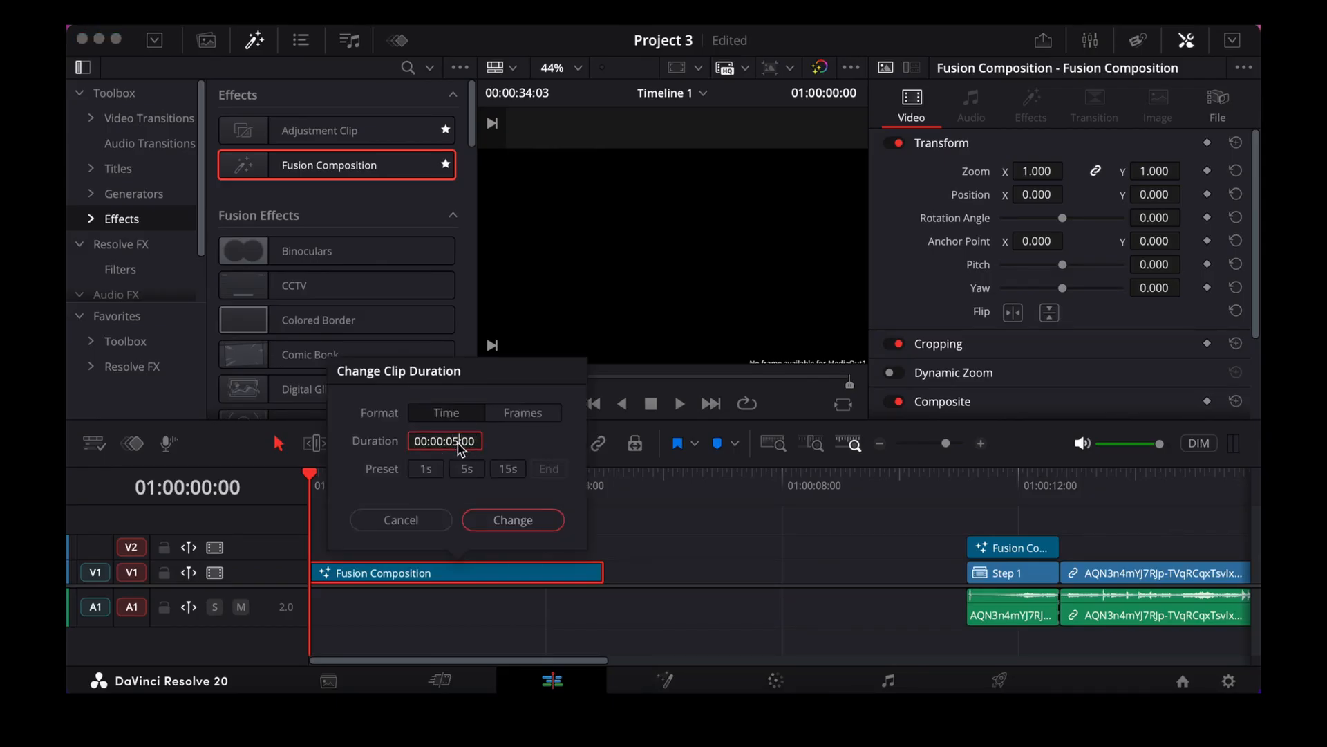
{"action": "key", "text": "BackSpace"}
{"action": "type", "text": "1"}
{"action": "key", "text": "BackSpace"}
{"action": "key", "text": "BackSpace"}
{"action": "type", "text": "14"}
{"action": "left_click", "coordinate": [525, 524]}
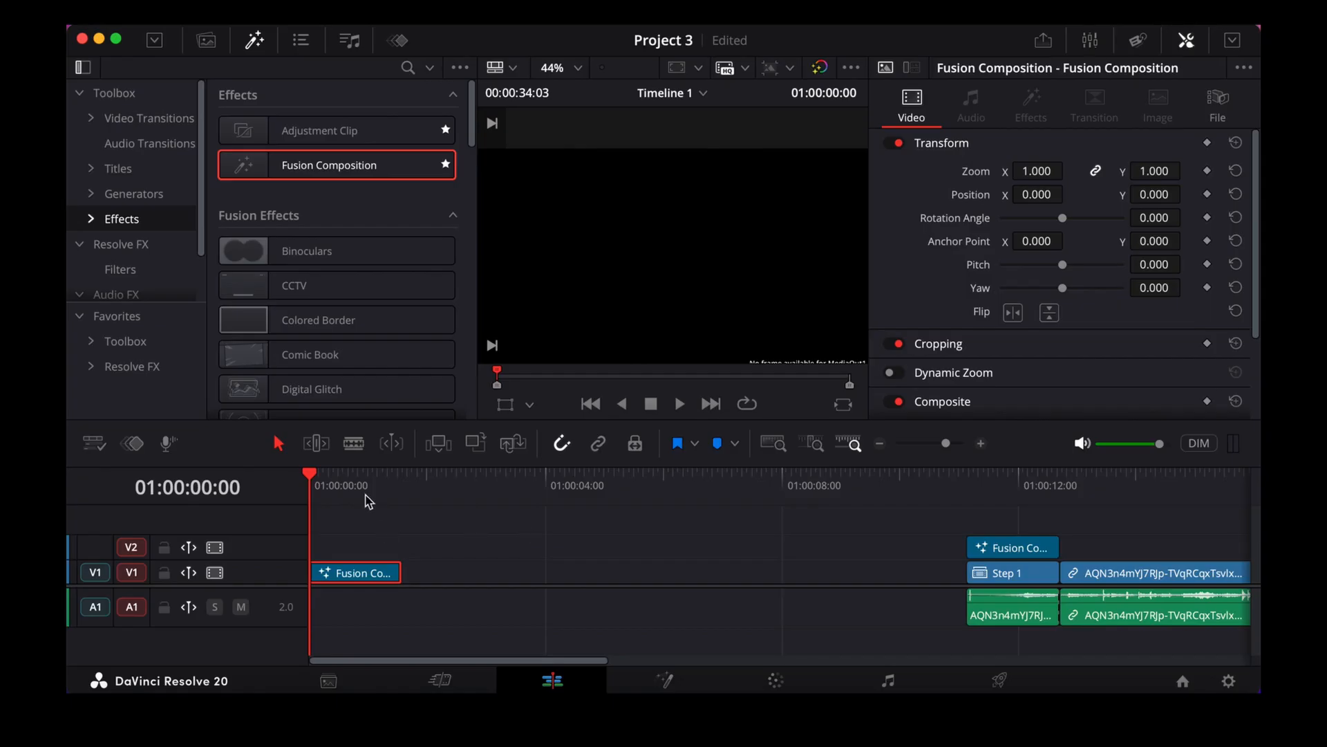
Open the shortened composition clip in Fusion and add a Background node connected to MediaOut1.
{"action": "left_click", "coordinate": [344, 484]}
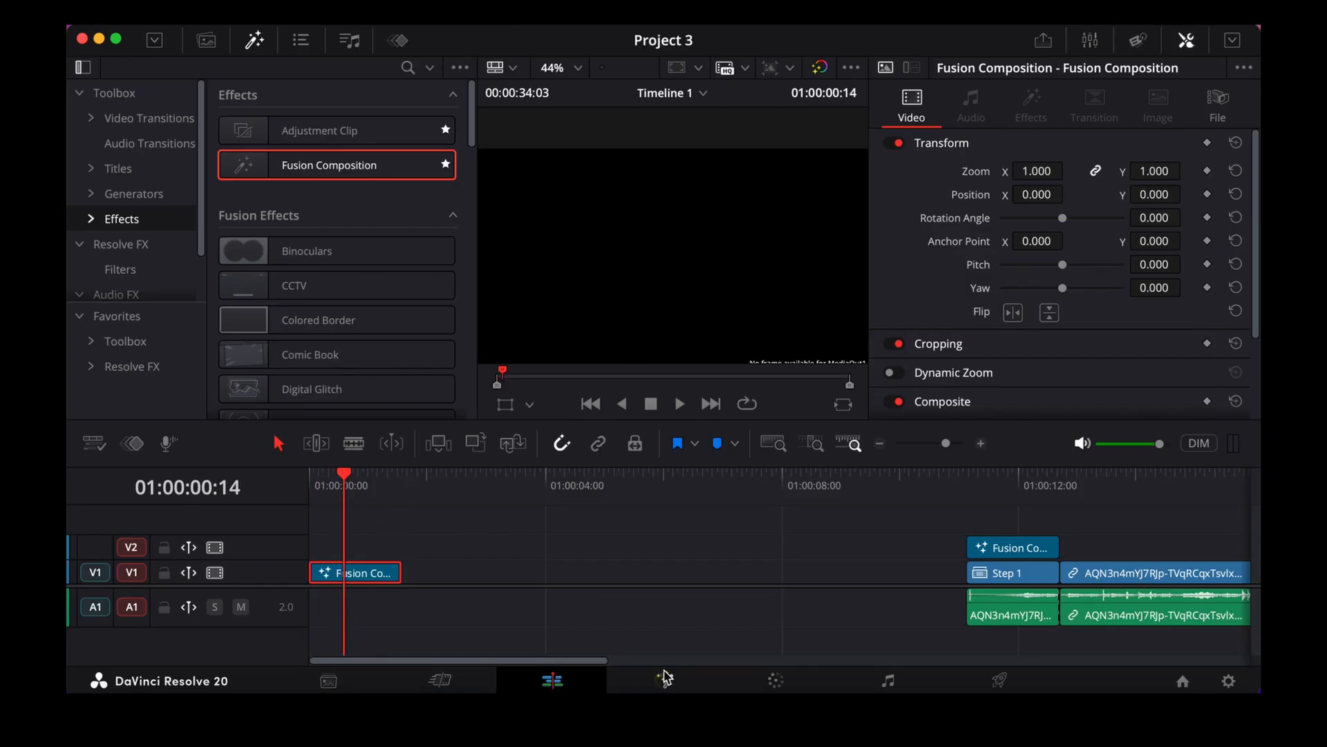
{"action": "left_click", "coordinate": [664, 681]}
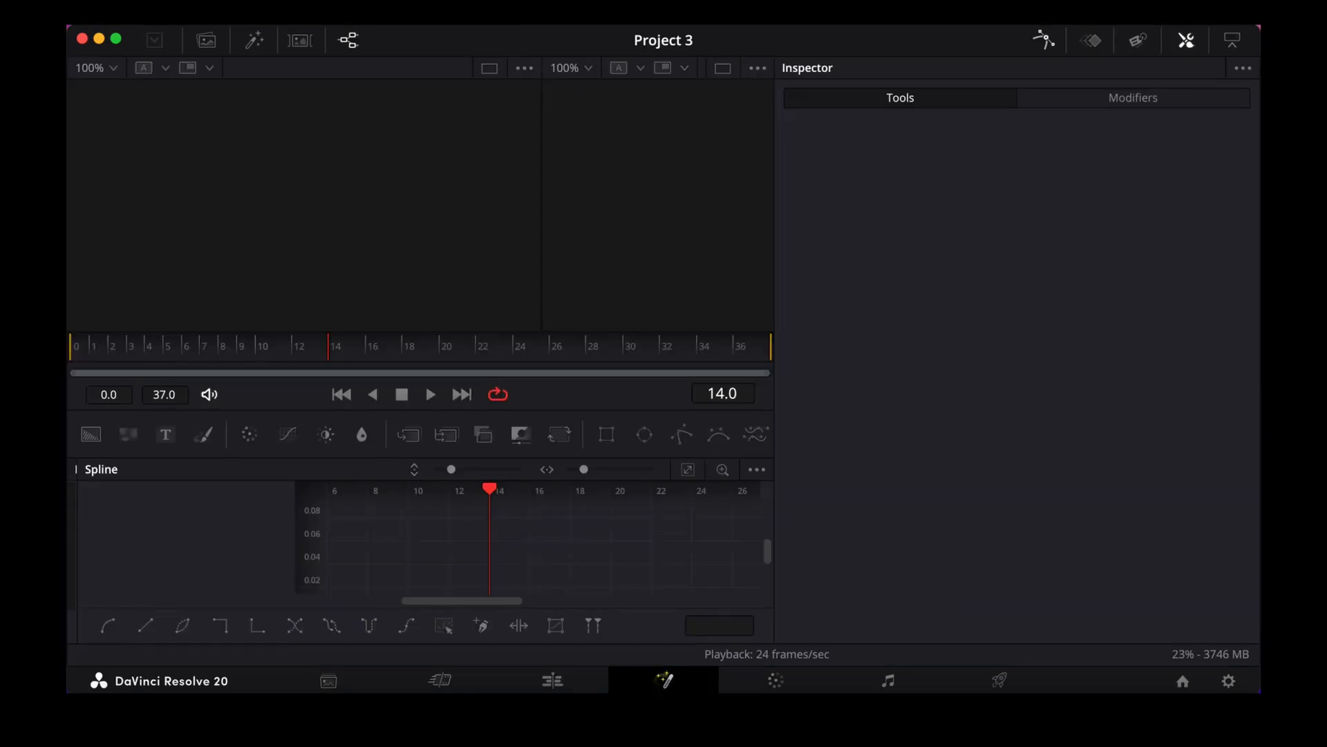
{"action": "left_click", "coordinate": [152, 560]}
{"action": "left_click_drag", "start_coordinate": [185, 545], "coordinate": [566, 548]}
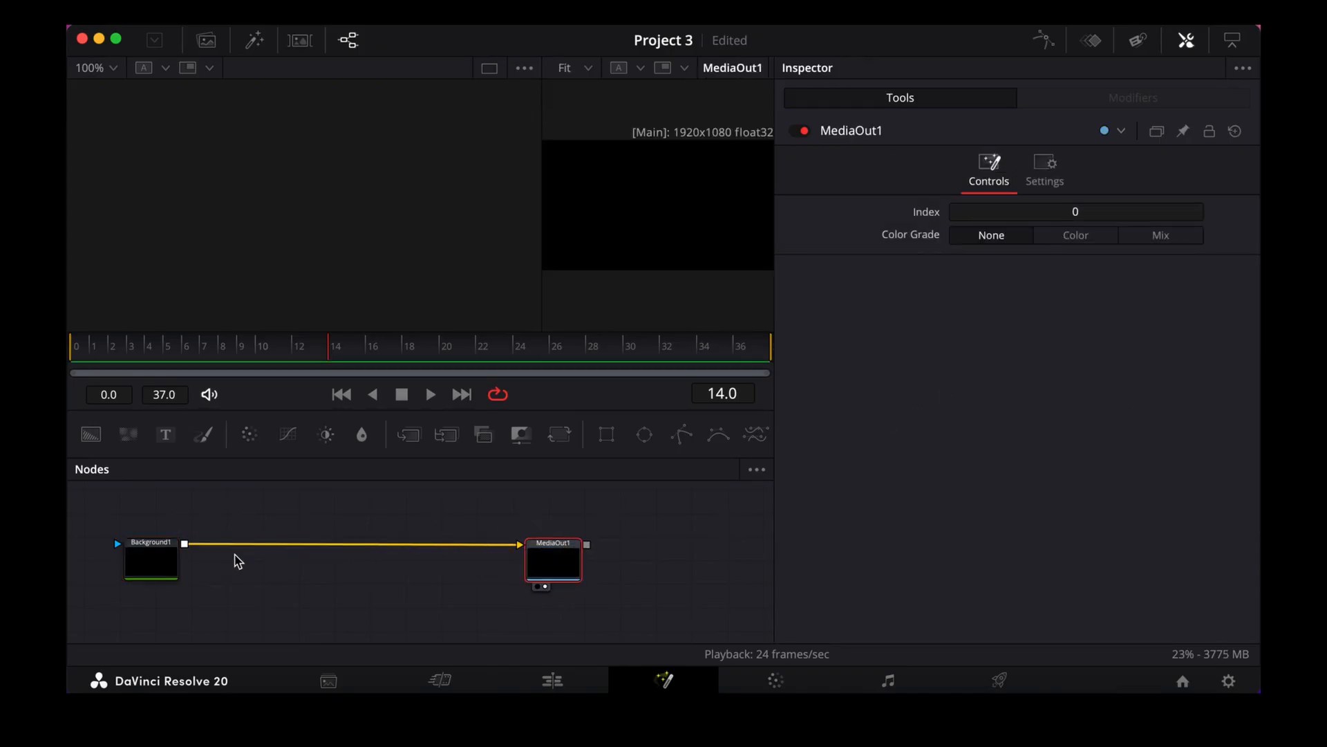
Set the Background1 node's solid color to near-white, about 0.957 for red, green and blue.
{"action": "left_click", "coordinate": [164, 560]}
{"action": "left_click", "coordinate": [1014, 325]}
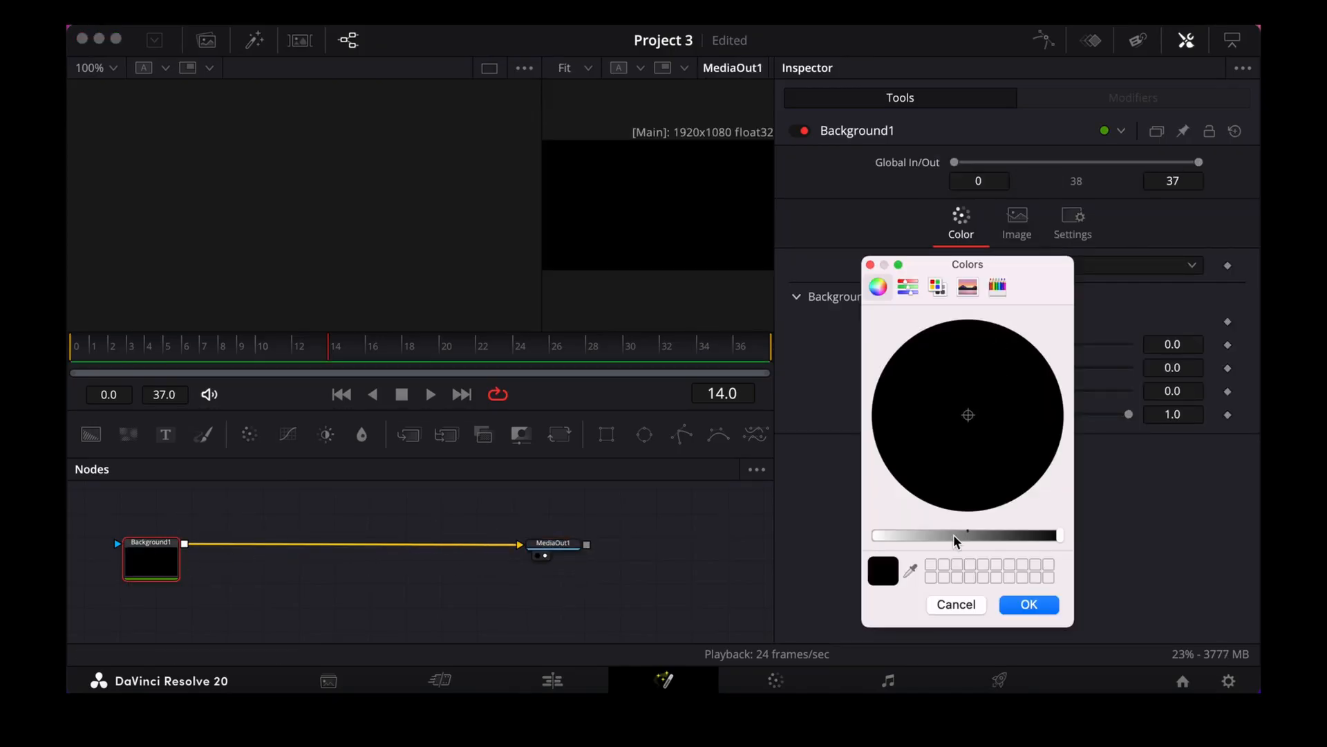
{"action": "left_click_drag", "start_coordinate": [956, 539], "coordinate": [882, 537]}
{"action": "left_click", "coordinate": [1028, 604]}
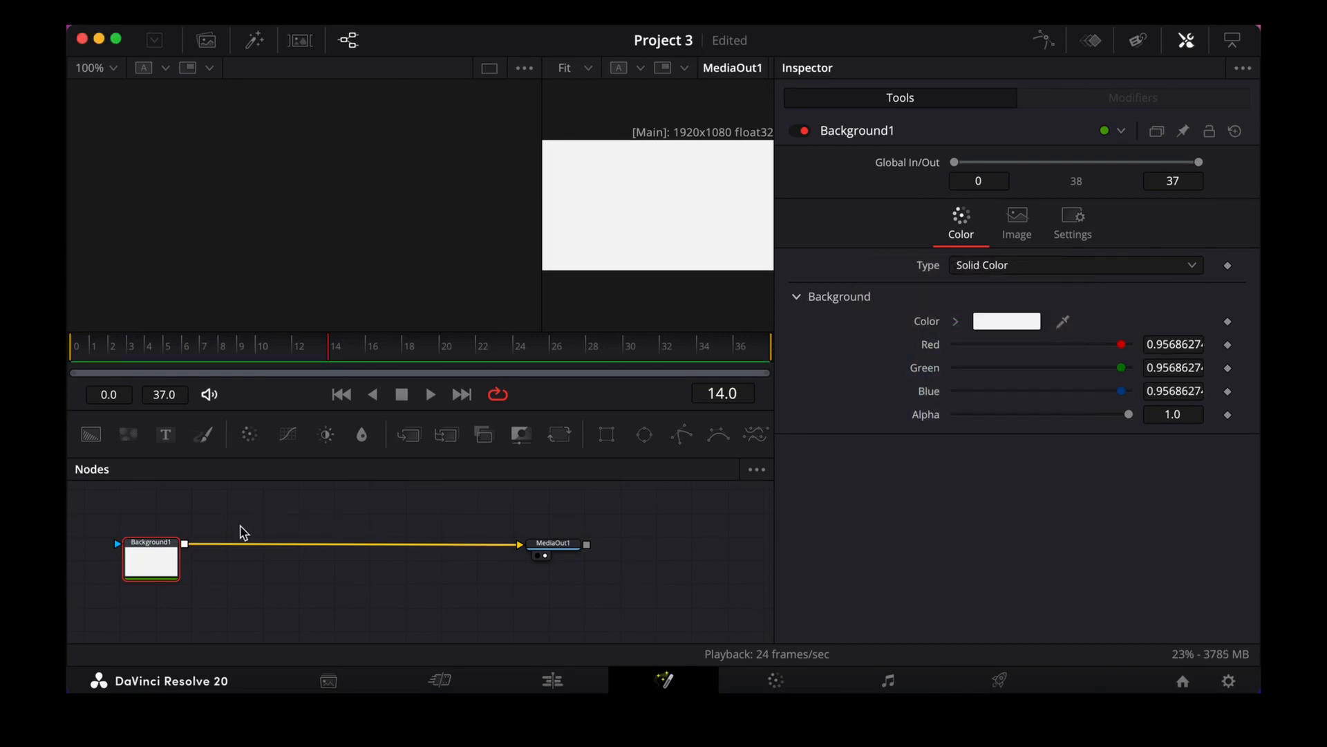
Add a Text node and merge it over the Background1 node ahead of MediaOut1.
{"action": "left_click_drag", "start_coordinate": [165, 434], "coordinate": [237, 499]}
{"action": "scroll", "coordinate": [328, 549], "scroll_direction": "up", "scroll_amount": 3}
{"action": "left_click_drag", "start_coordinate": [245, 575], "coordinate": [170, 610]}
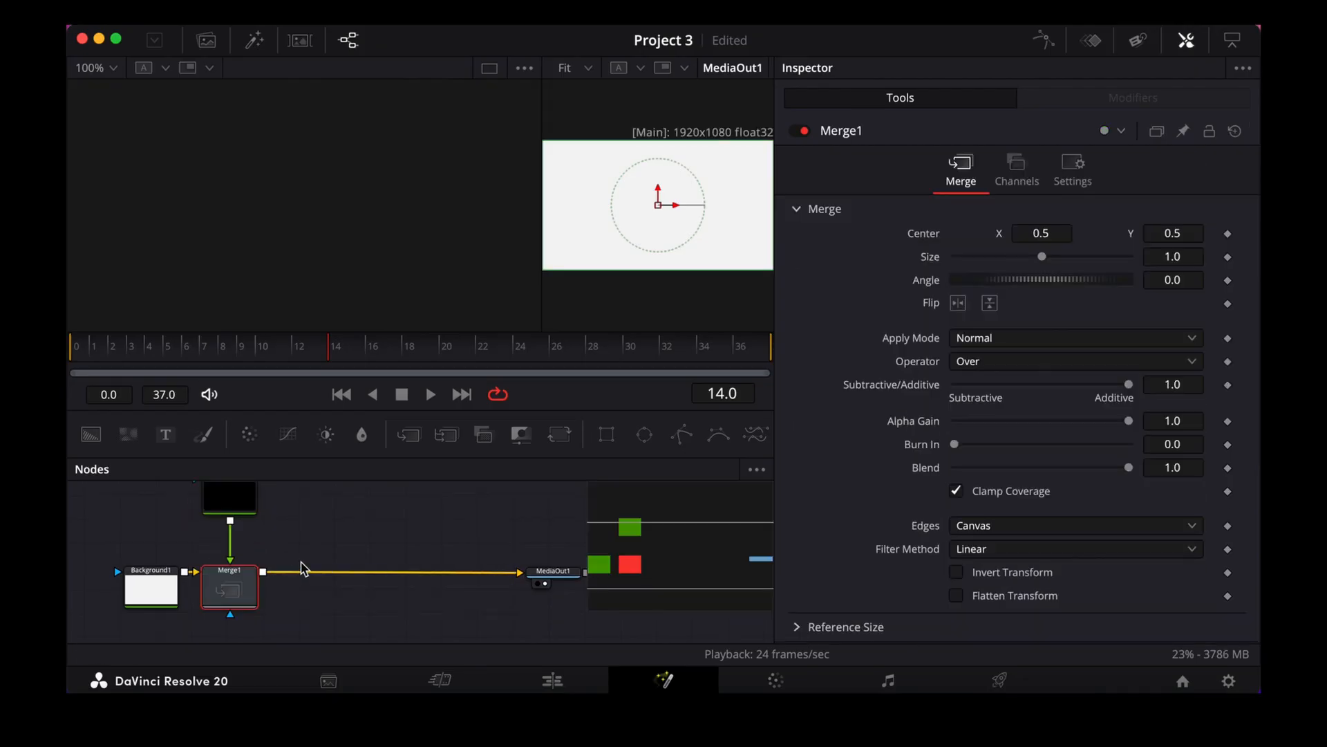
Enter "Planning" as the styled text of the Text1 node.
{"action": "scroll", "coordinate": [304, 567], "scroll_direction": "up", "scroll_amount": 2}
{"action": "left_click", "coordinate": [233, 541]}
{"action": "left_click", "coordinate": [887, 300]}
{"action": "key", "text": "Caps_Lock"}
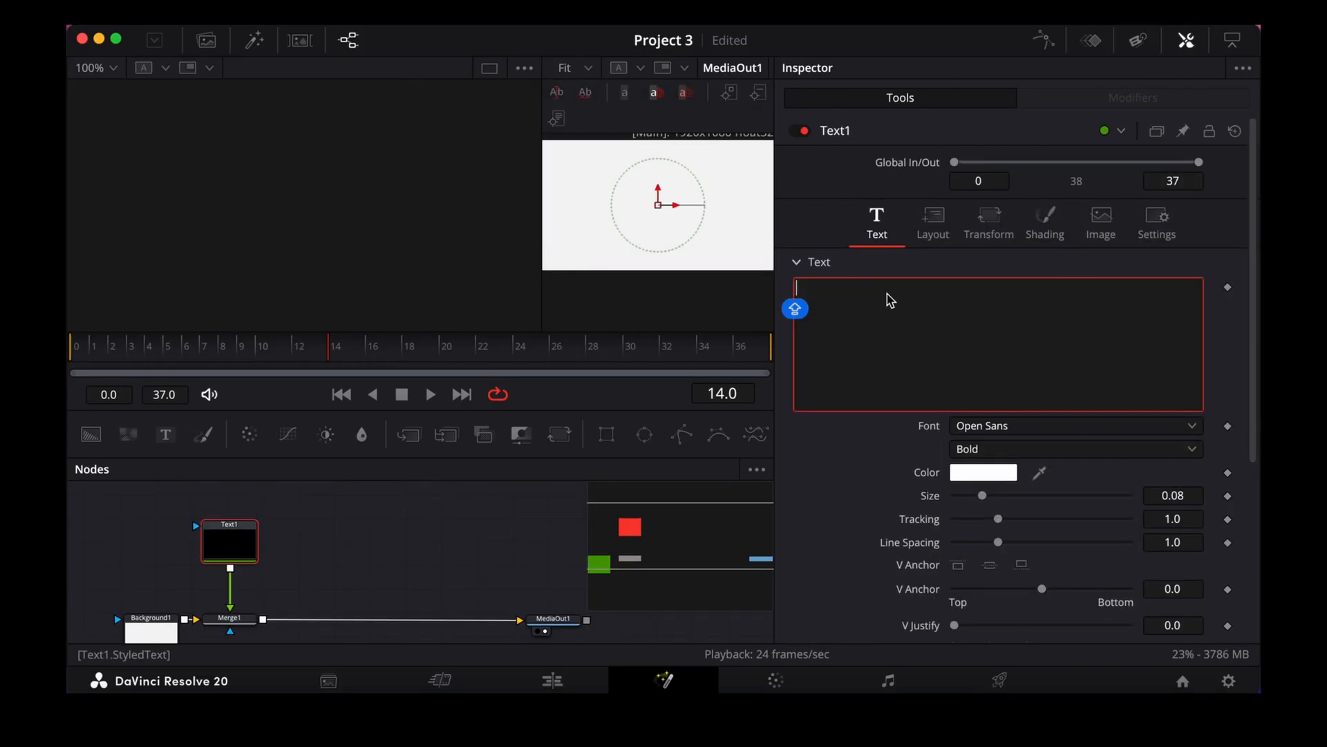
{"action": "type", "text": "Planning"}
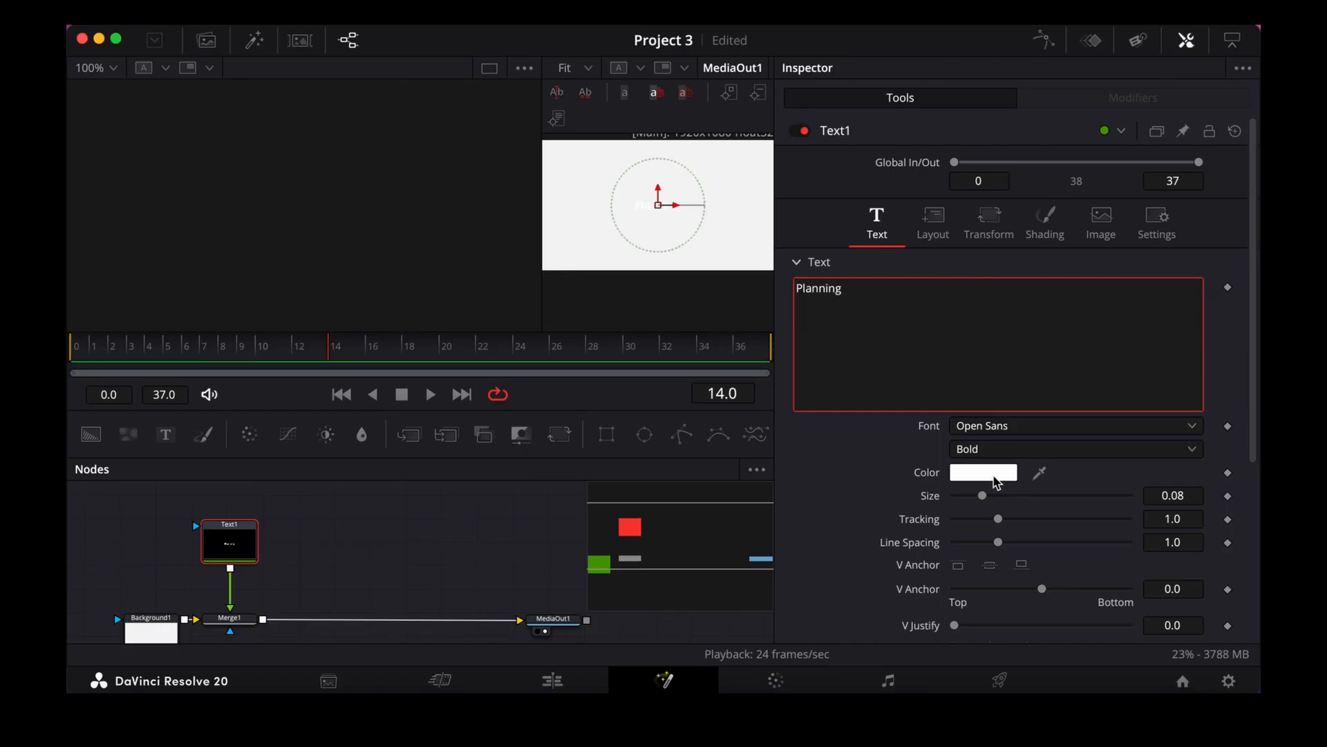
Set the color of the "Planning" text to a light coral red.
{"action": "left_click", "coordinate": [996, 478]}
{"action": "left_click_drag", "start_coordinate": [968, 414], "coordinate": [1028, 420]}
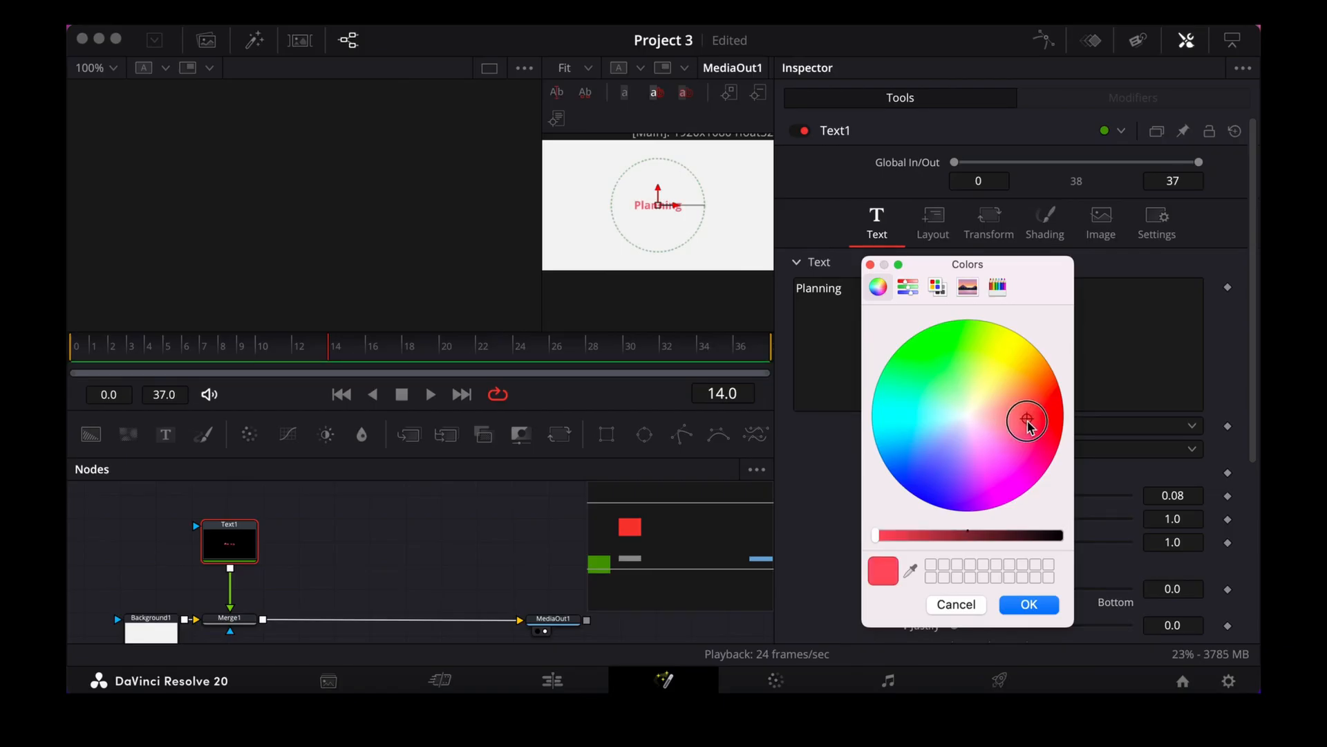
{"action": "left_click", "coordinate": [1034, 607]}
Set the text's font to SF Pro Display in Medium weight, with tracking at 0.99.
{"action": "left_click", "coordinate": [1068, 430]}
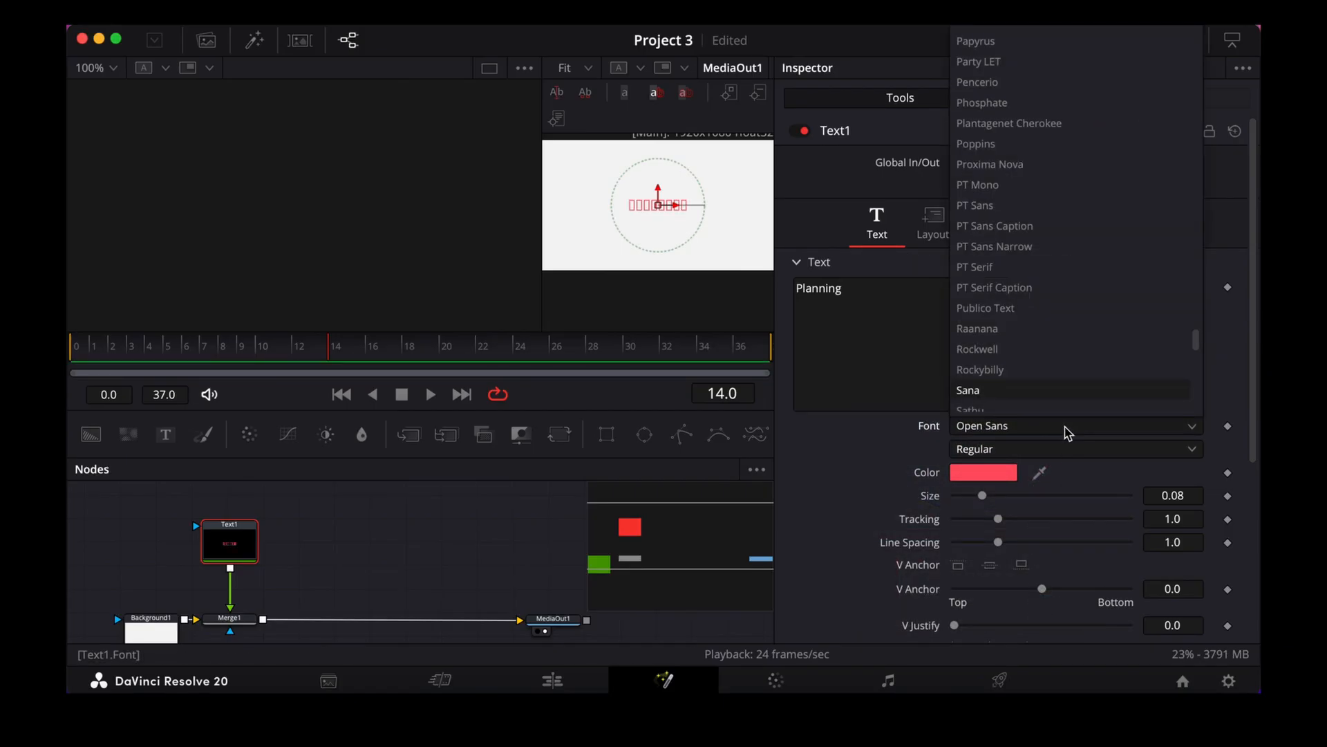
{"action": "scroll", "coordinate": [1061, 408], "scroll_direction": "down", "scroll_amount": 3}
{"action": "left_click", "coordinate": [1048, 364]}
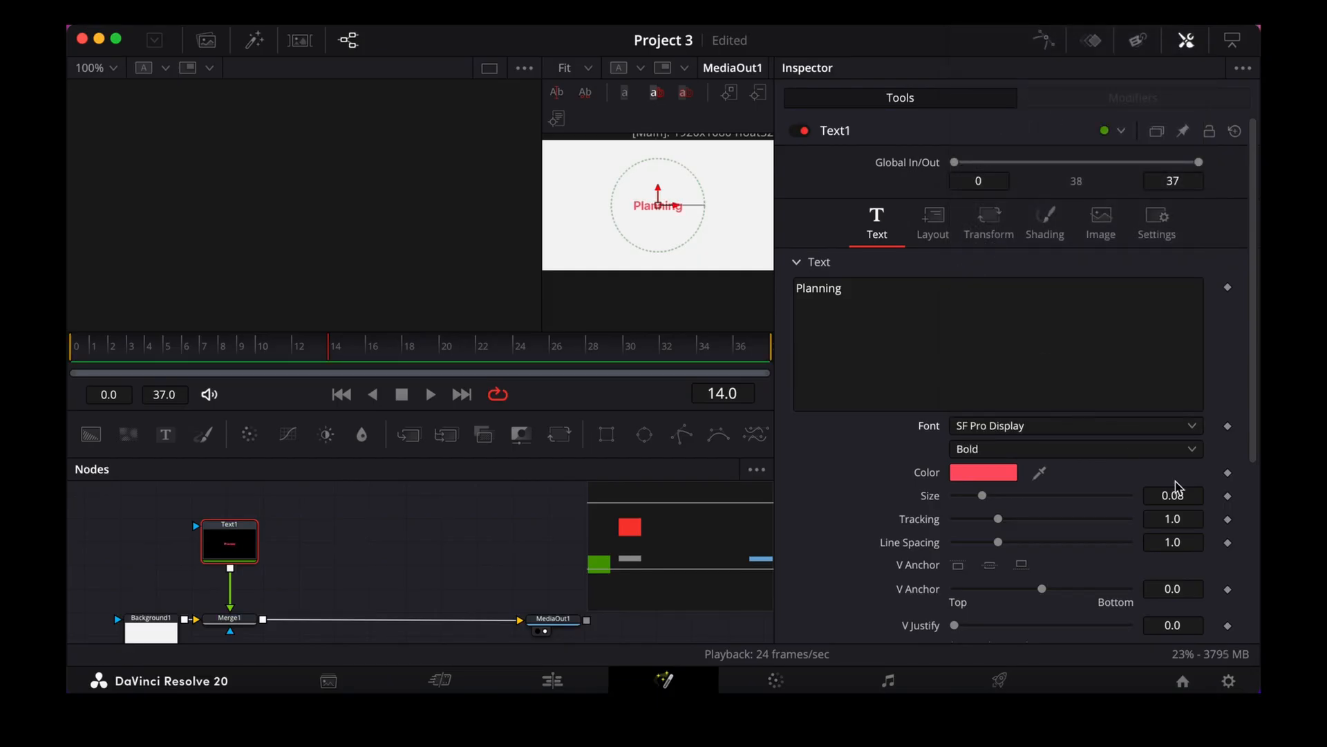
{"action": "left_click_drag", "start_coordinate": [1183, 524], "coordinate": [1173, 518]}
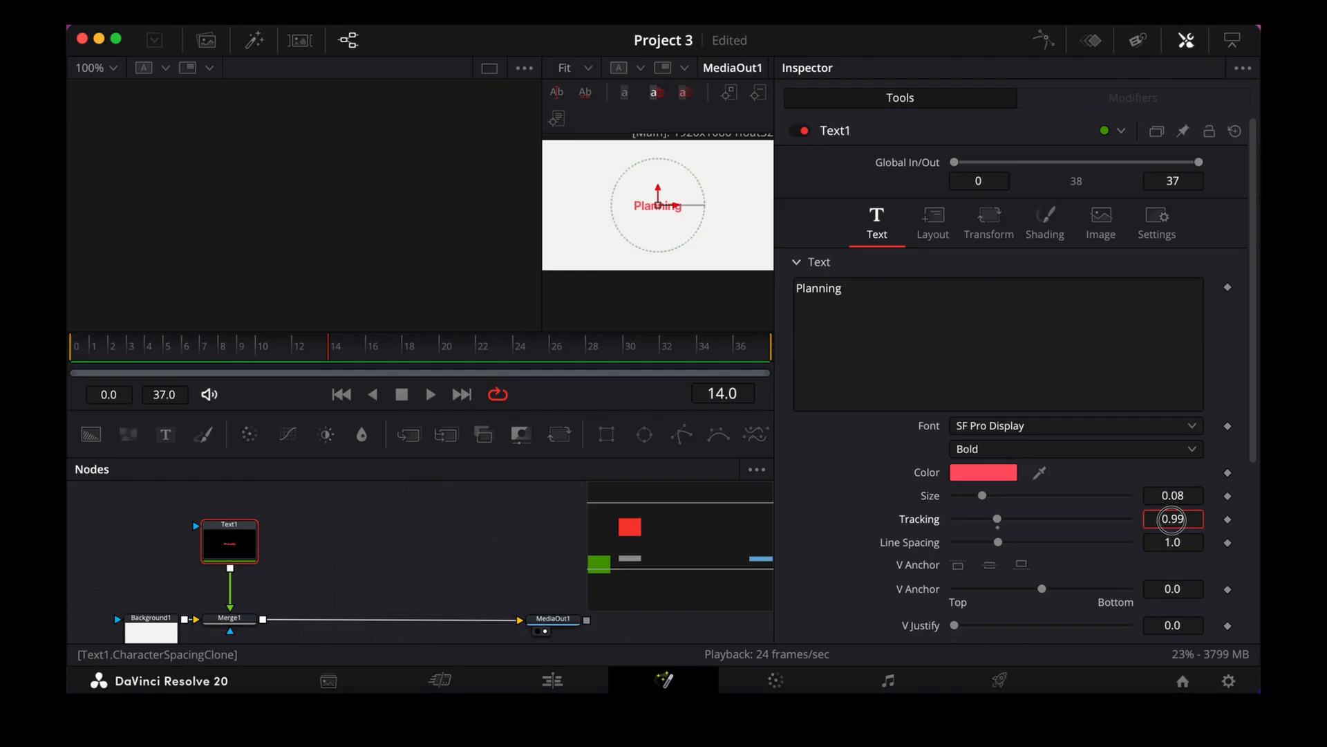
{"action": "left_click", "coordinate": [1071, 450]}
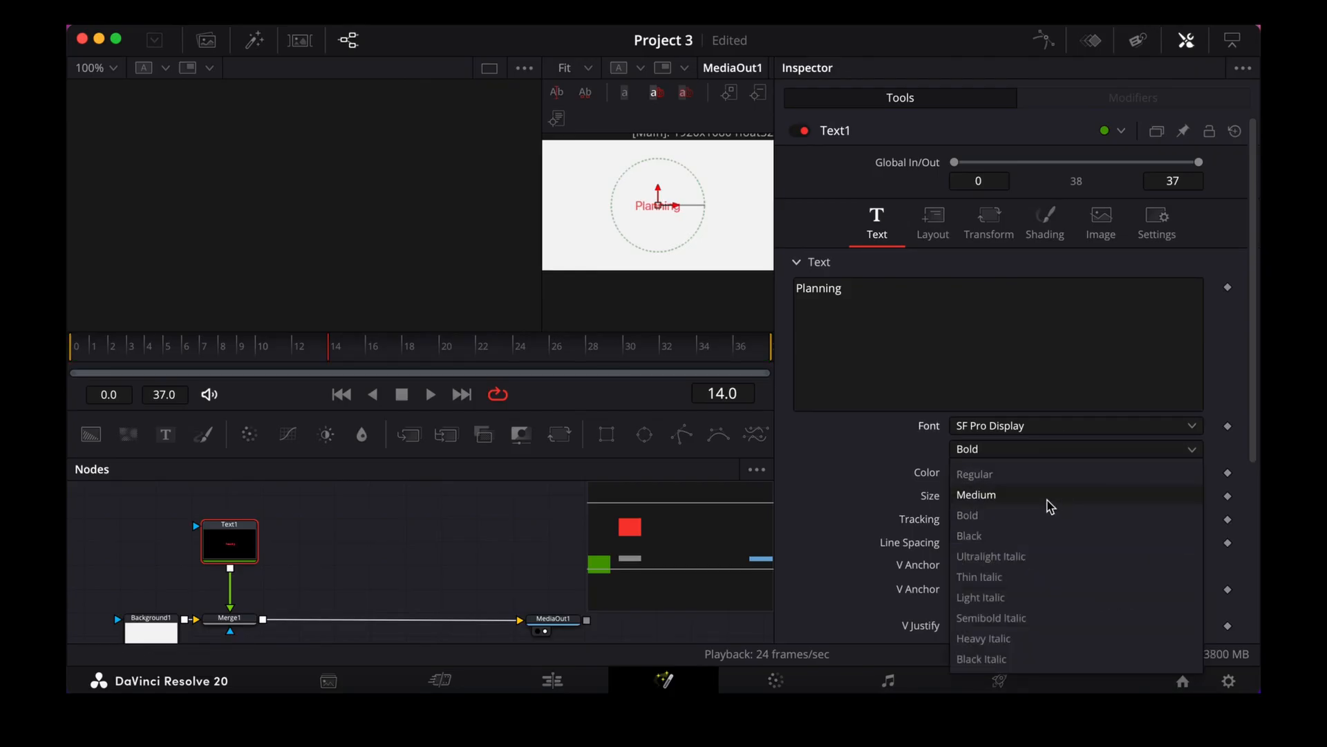
{"action": "left_click", "coordinate": [1050, 498]}
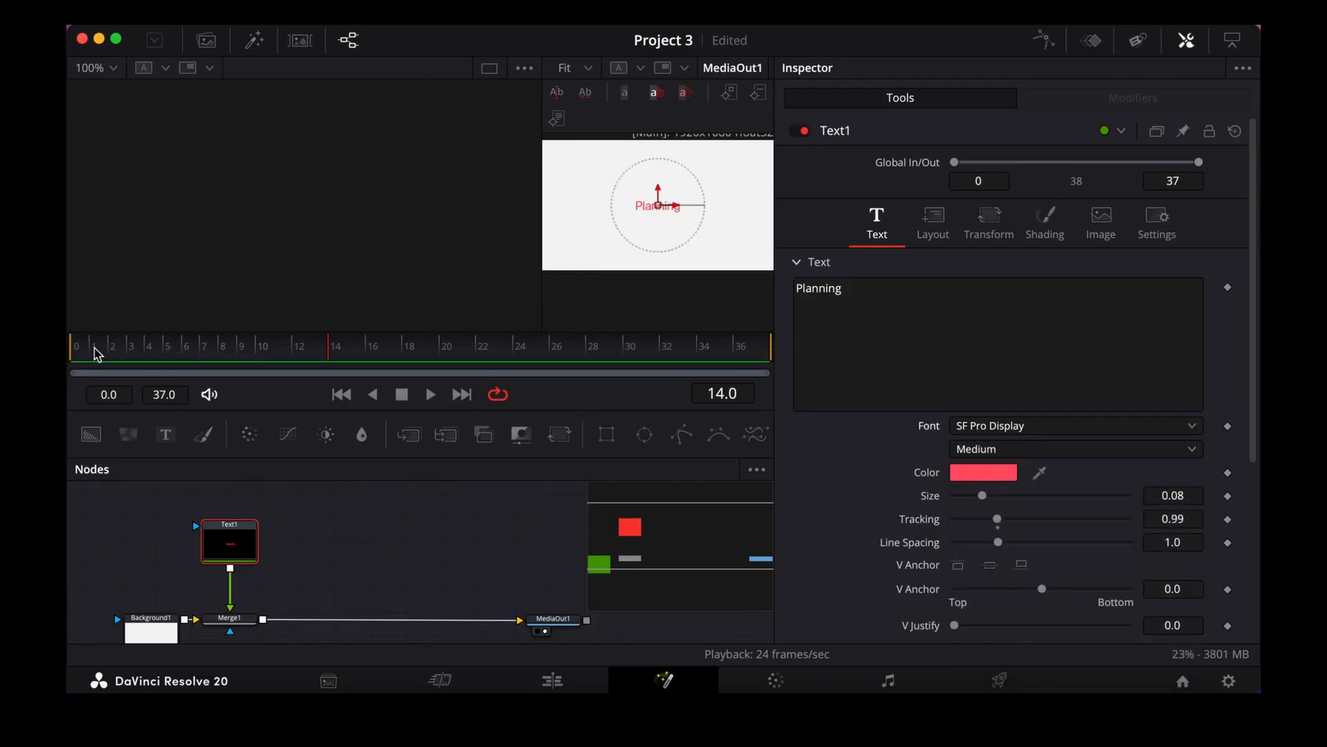
Keyframe the text size to grow from 0.02 at frame 0 to 0.08 at frame 18.
{"action": "left_click_drag", "start_coordinate": [97, 354], "coordinate": [73, 347]}
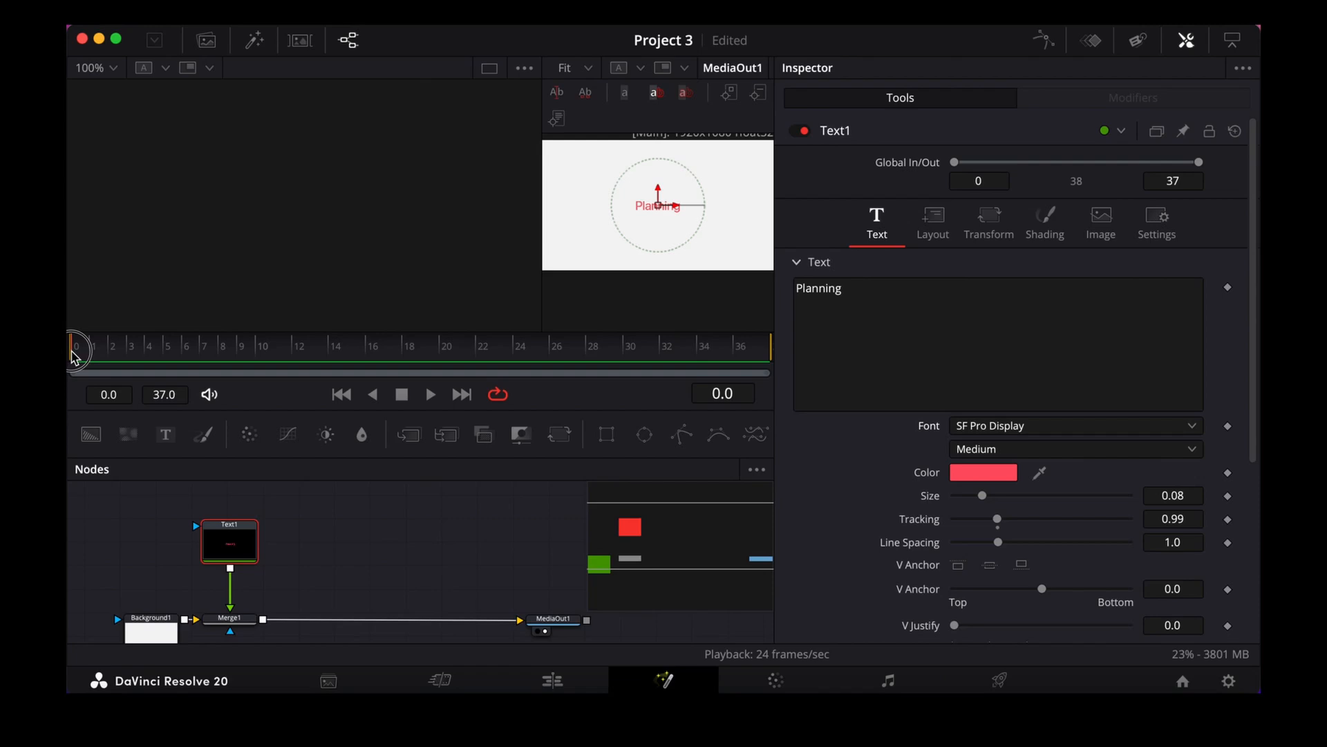
{"action": "left_click", "coordinate": [1228, 496]}
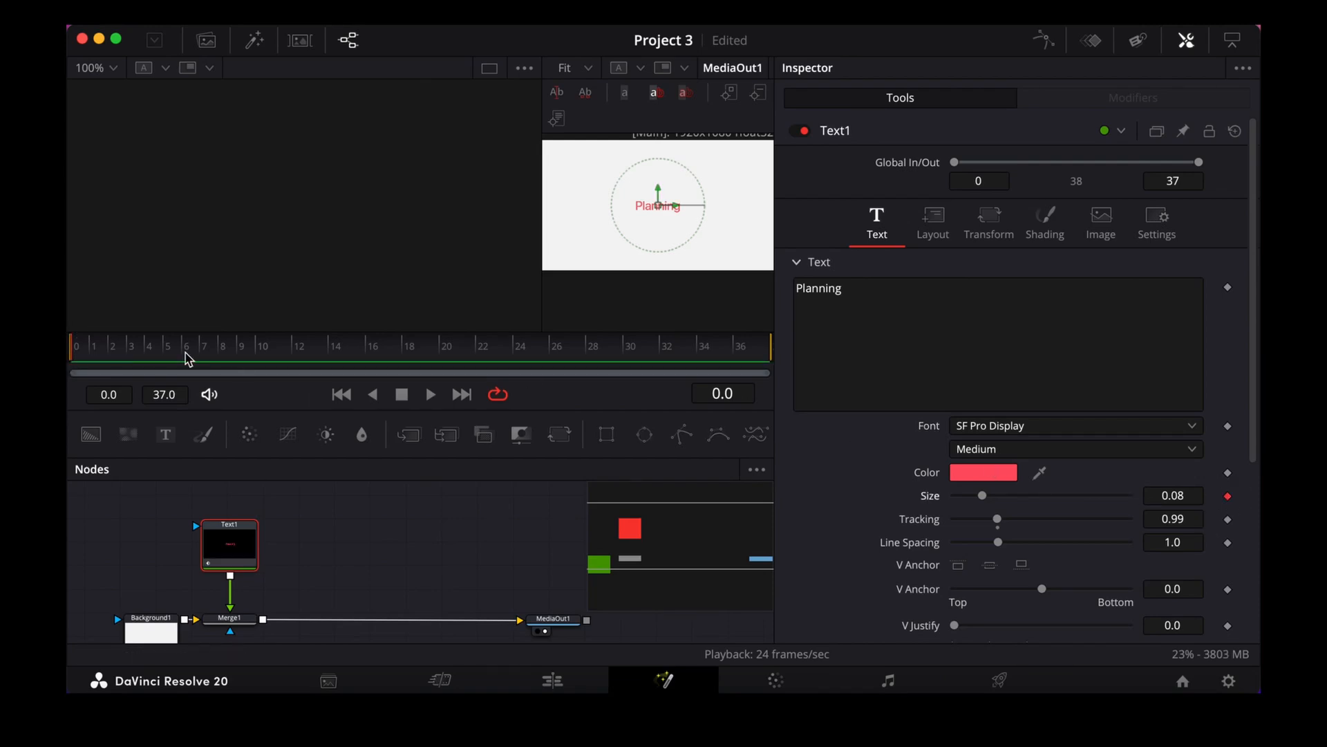
{"action": "left_click", "coordinate": [405, 350]}
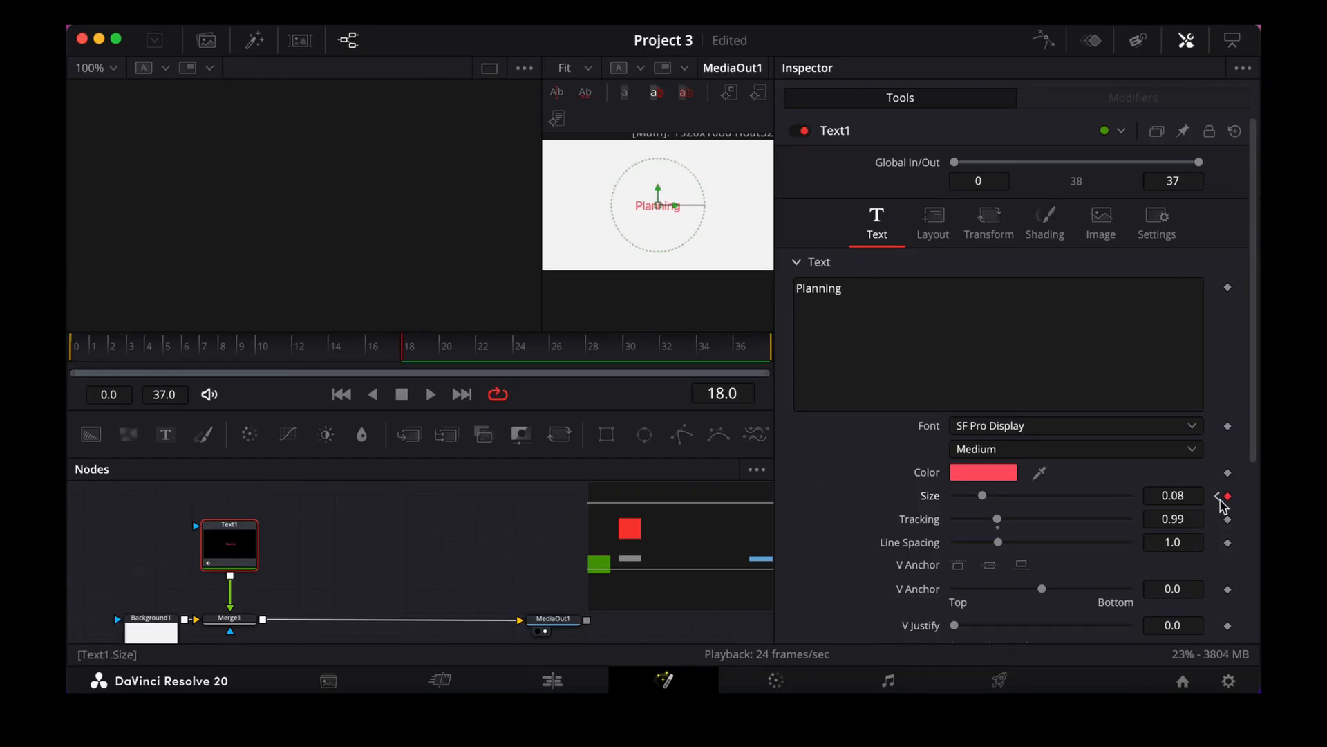
{"action": "left_click", "coordinate": [1196, 501]}
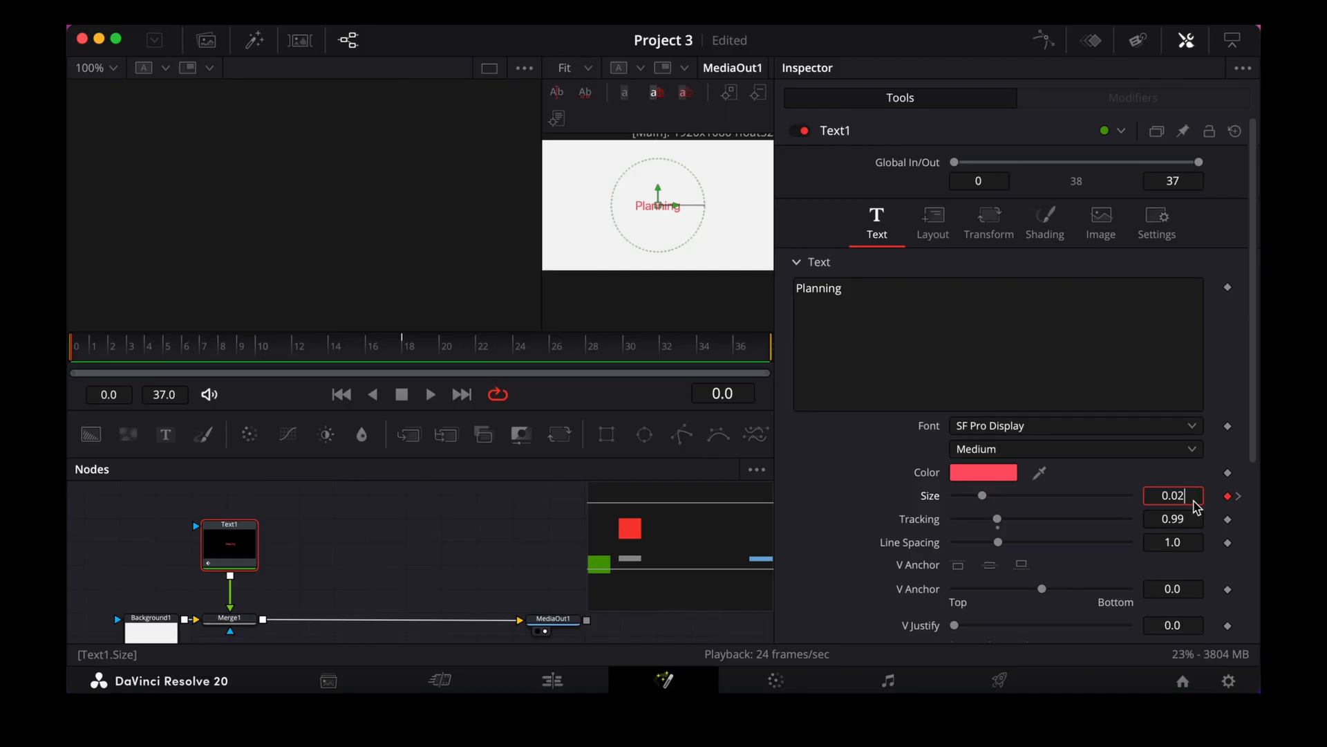
{"action": "key", "text": "Tab"}
Show Text1's size curve fitted in the Spline editor and smooth both of its keyframes.
{"action": "left_click", "coordinate": [1044, 42]}
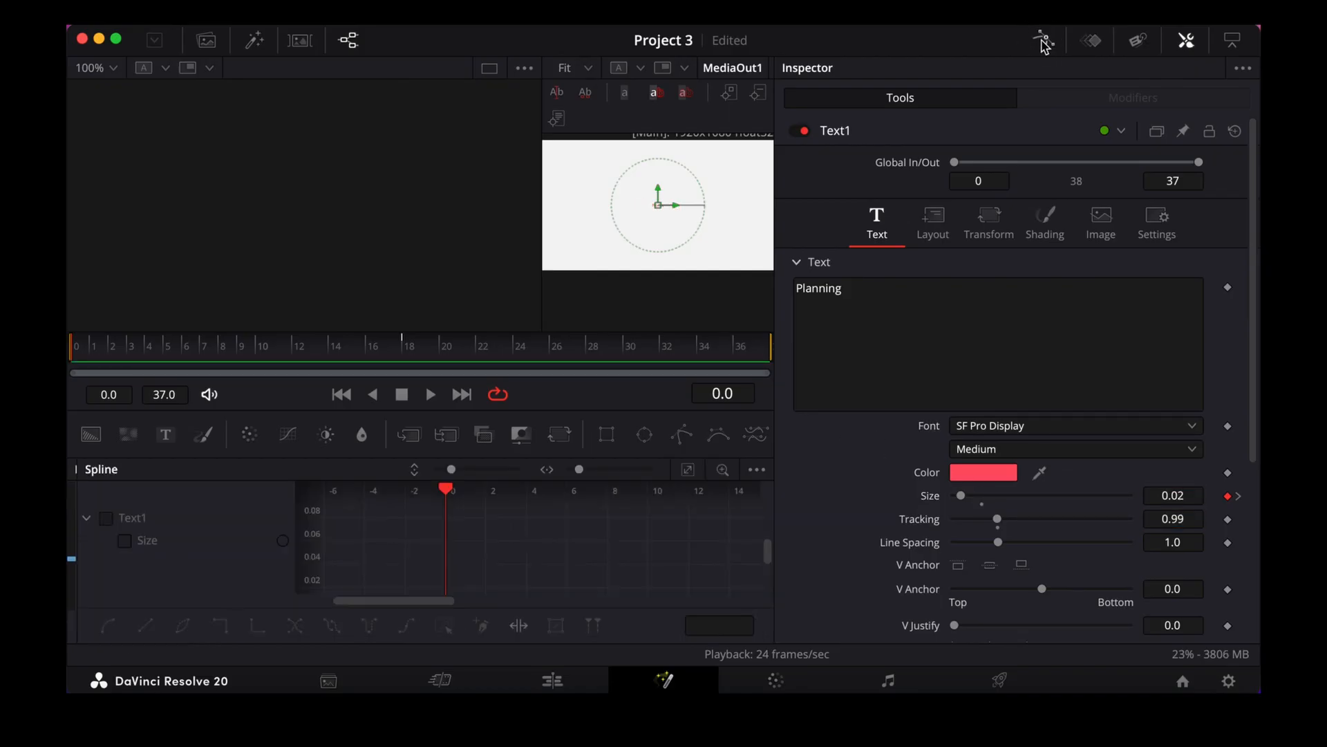
{"action": "left_click", "coordinate": [106, 519]}
{"action": "left_click", "coordinate": [688, 469]}
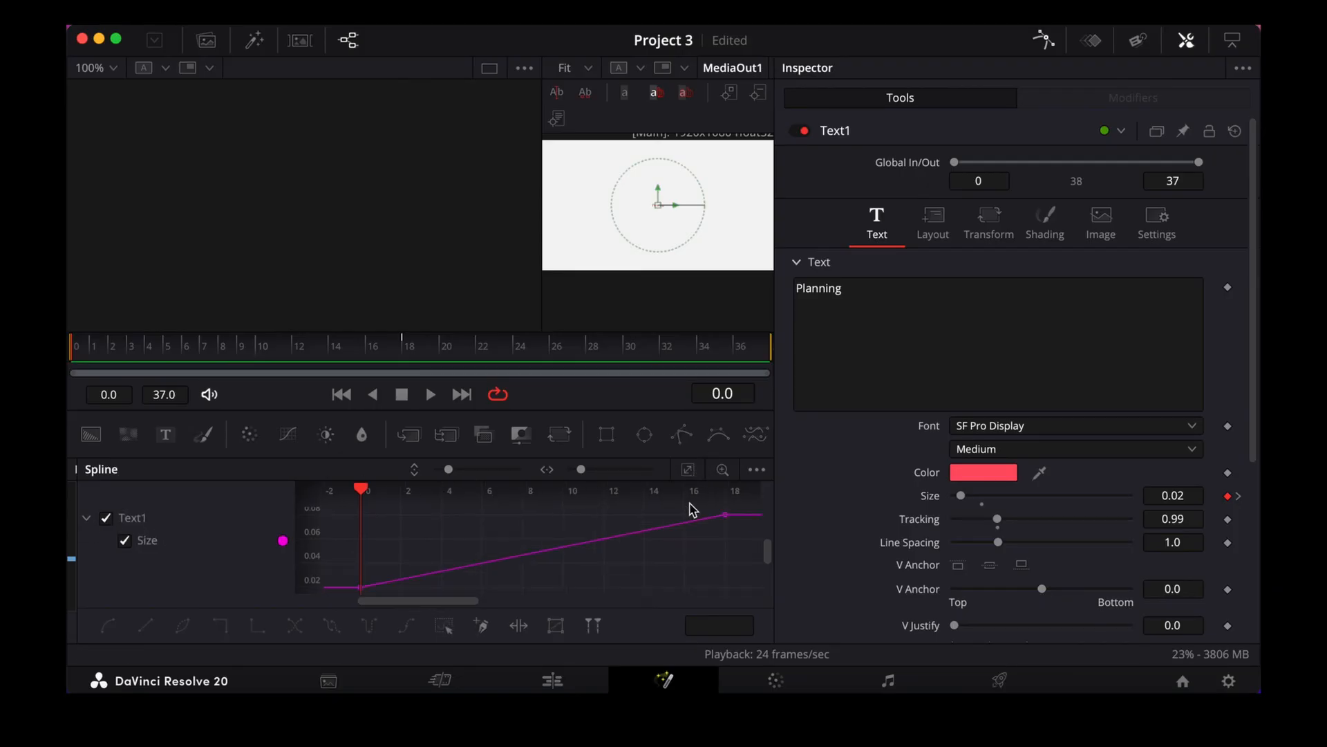
{"action": "left_click", "coordinate": [445, 628]}
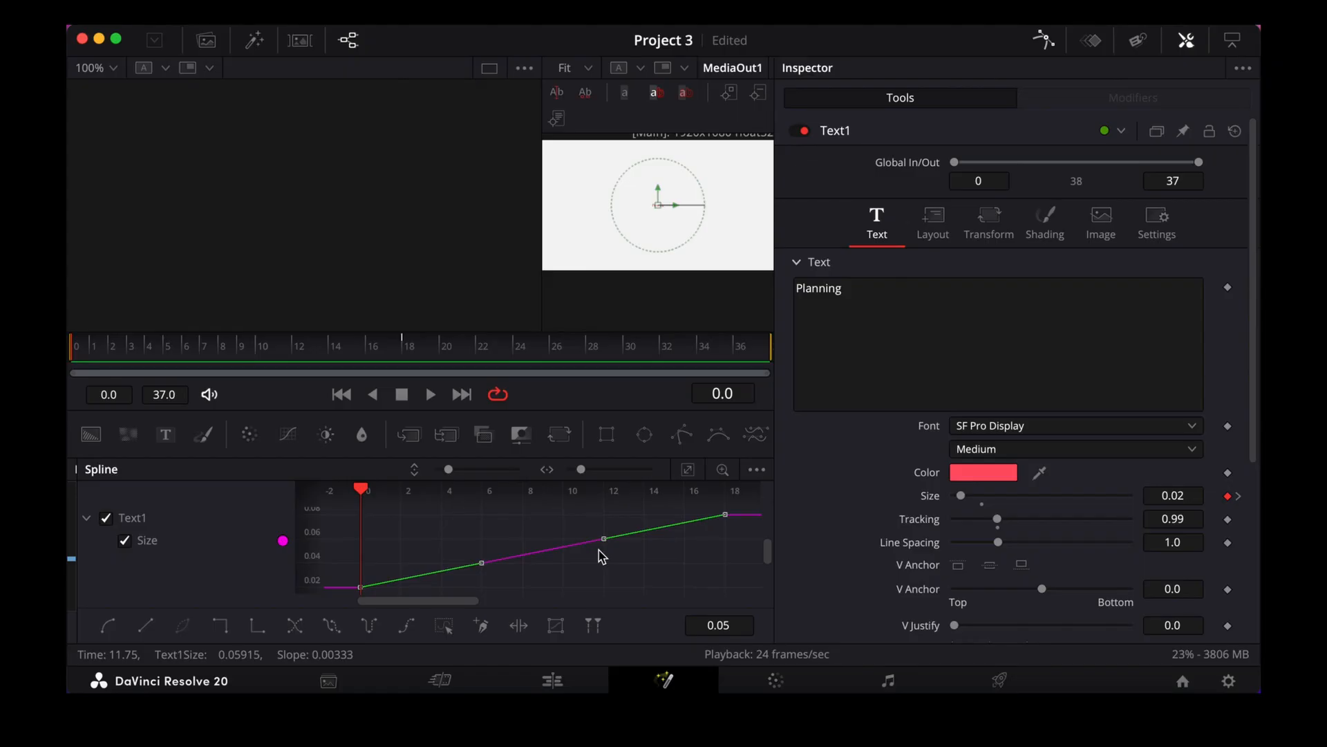
{"action": "key", "text": "shift+s"}
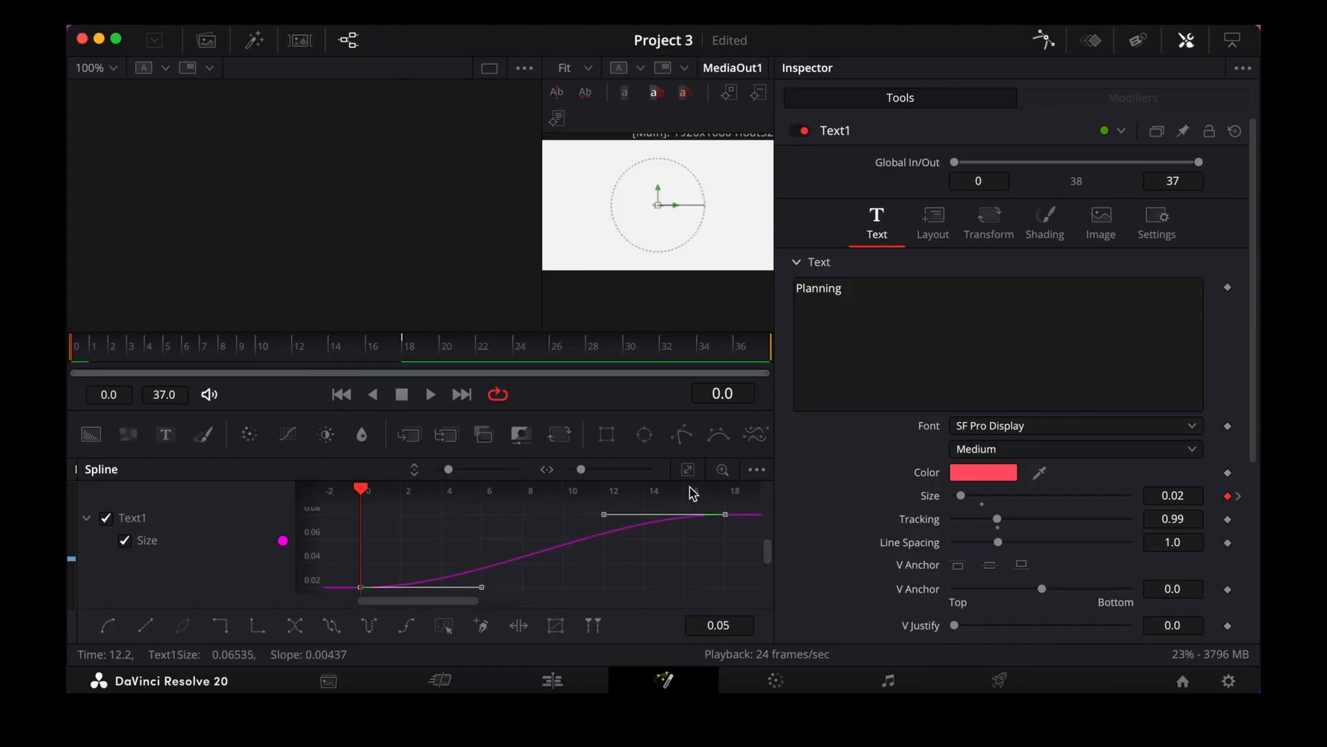
Raise the first size keyframe's curve handle and slightly lower the last one's, and play back the animation.
{"action": "left_click", "coordinate": [481, 589]}
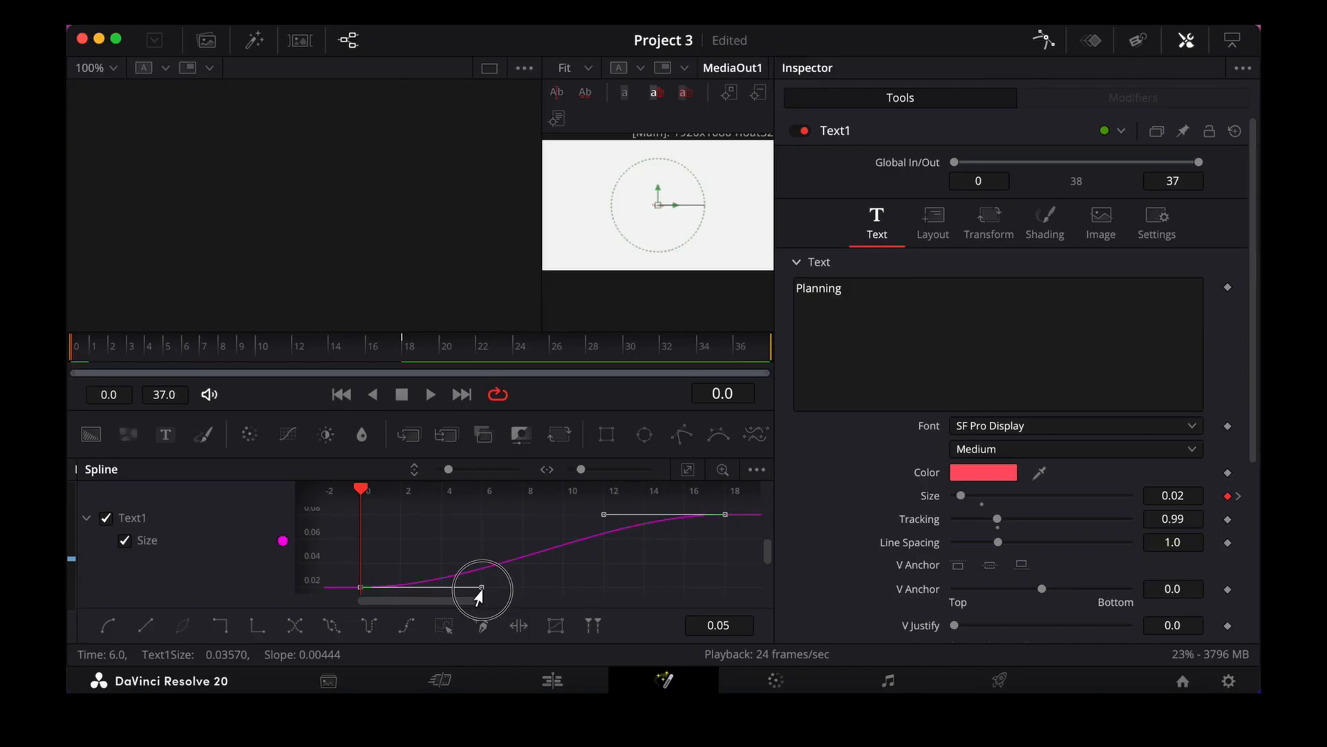
{"action": "left_click_drag", "start_coordinate": [478, 593], "coordinate": [475, 551]}
{"action": "left_click", "coordinate": [599, 524]}
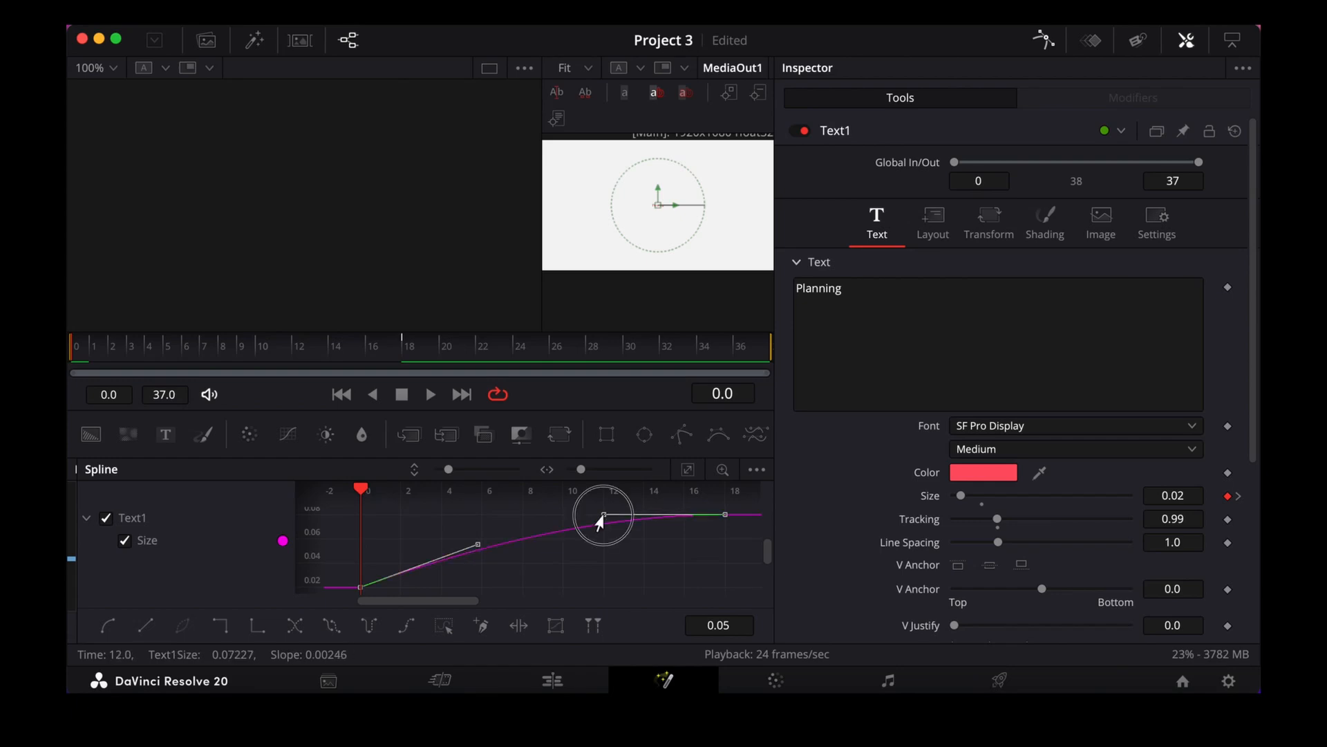
{"action": "left_click_drag", "start_coordinate": [600, 523], "coordinate": [598, 526]}
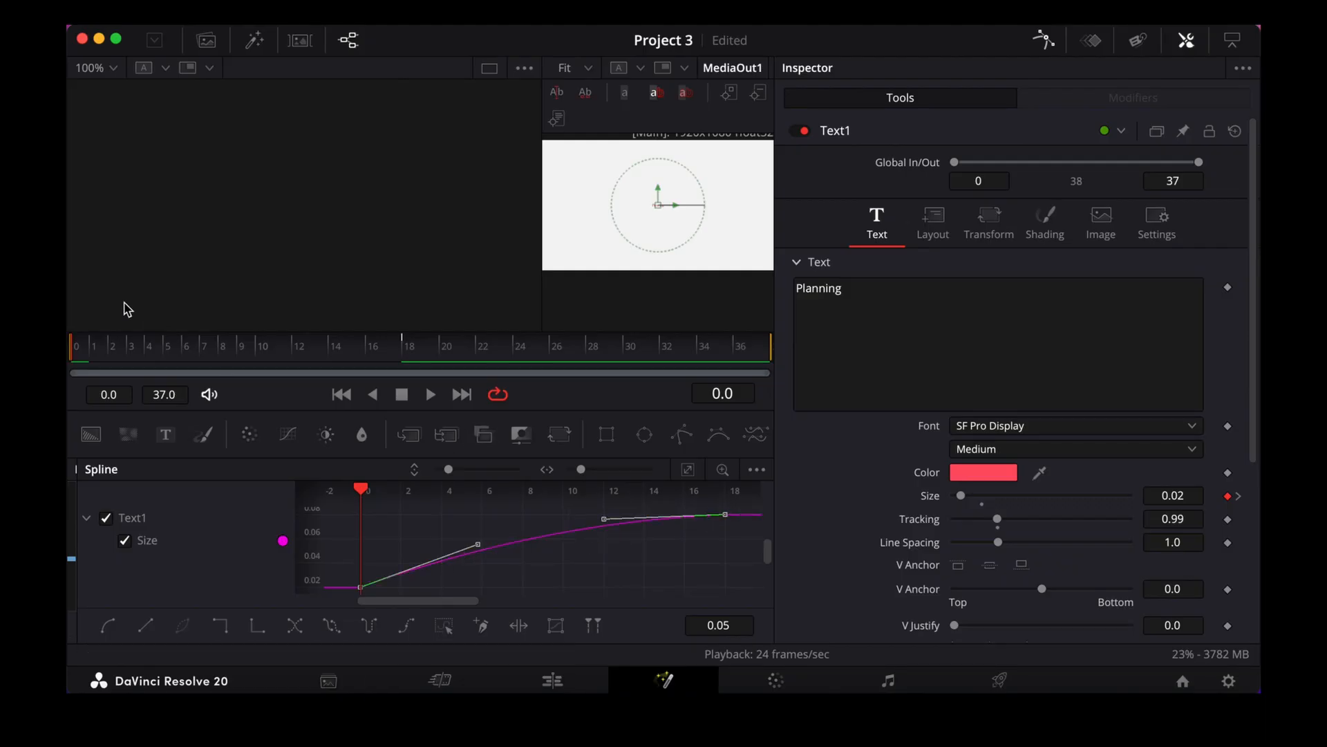
{"action": "left_click", "coordinate": [432, 397]}
{"action": "left_click", "coordinate": [401, 396]}
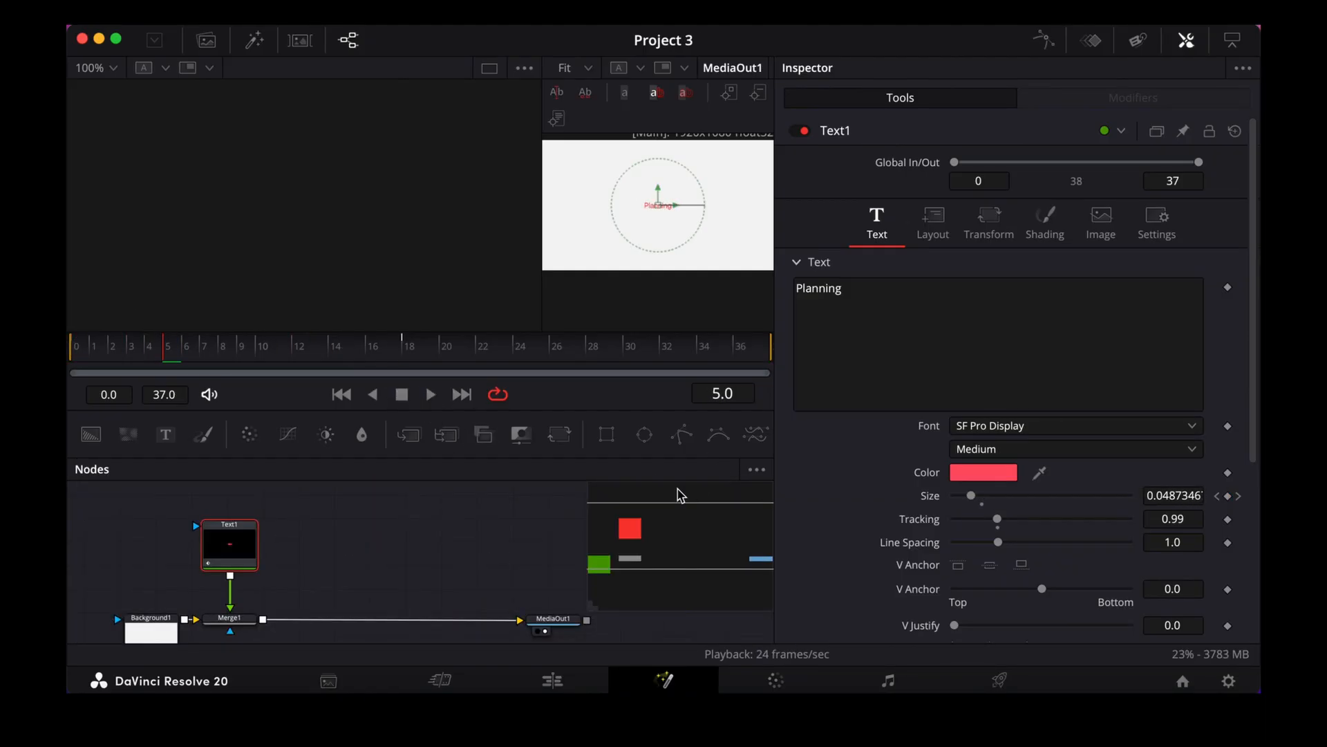
Keyframe the text's character offset X from 0.0 at frame 18 to -0.2 at frame 29, and scrub through the move.
{"action": "left_click", "coordinate": [982, 235]}
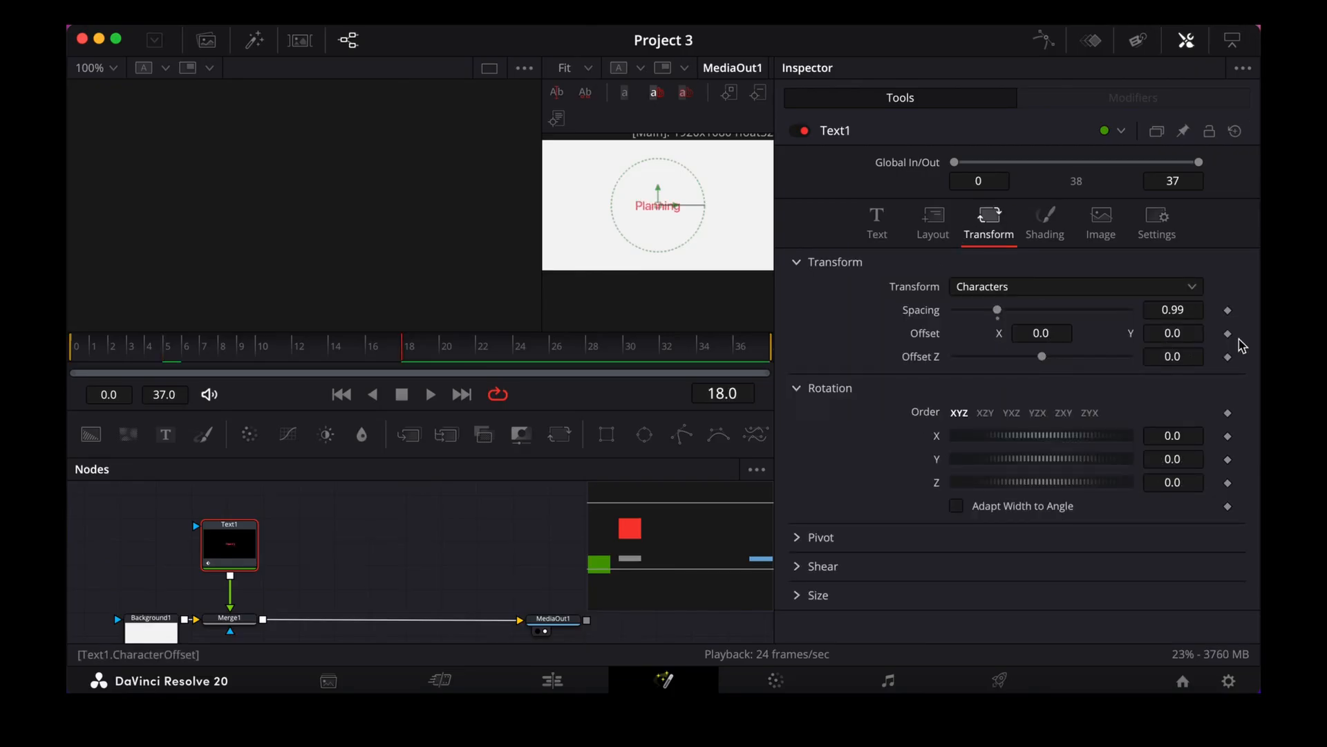
{"action": "left_click", "coordinate": [1228, 334]}
{"action": "left_click_drag", "start_coordinate": [504, 354], "coordinate": [611, 354]}
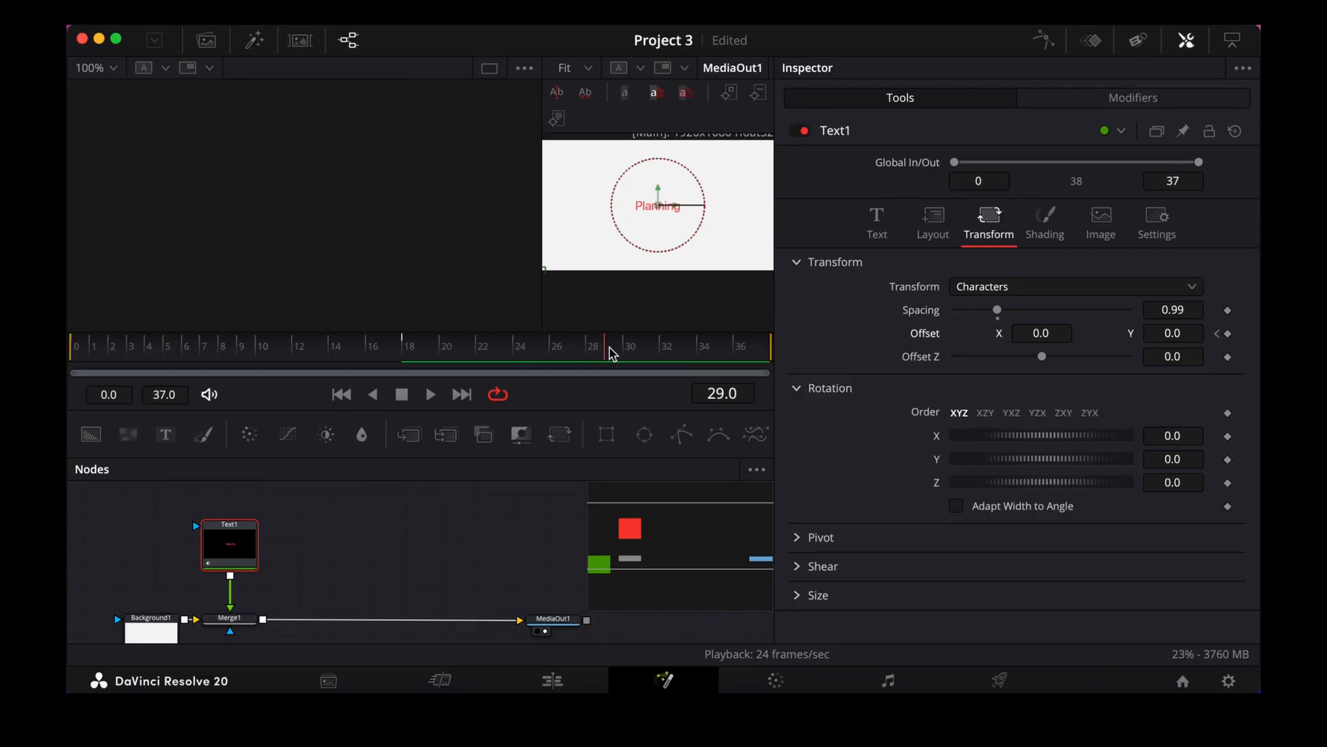
{"action": "left_click", "coordinate": [1229, 335]}
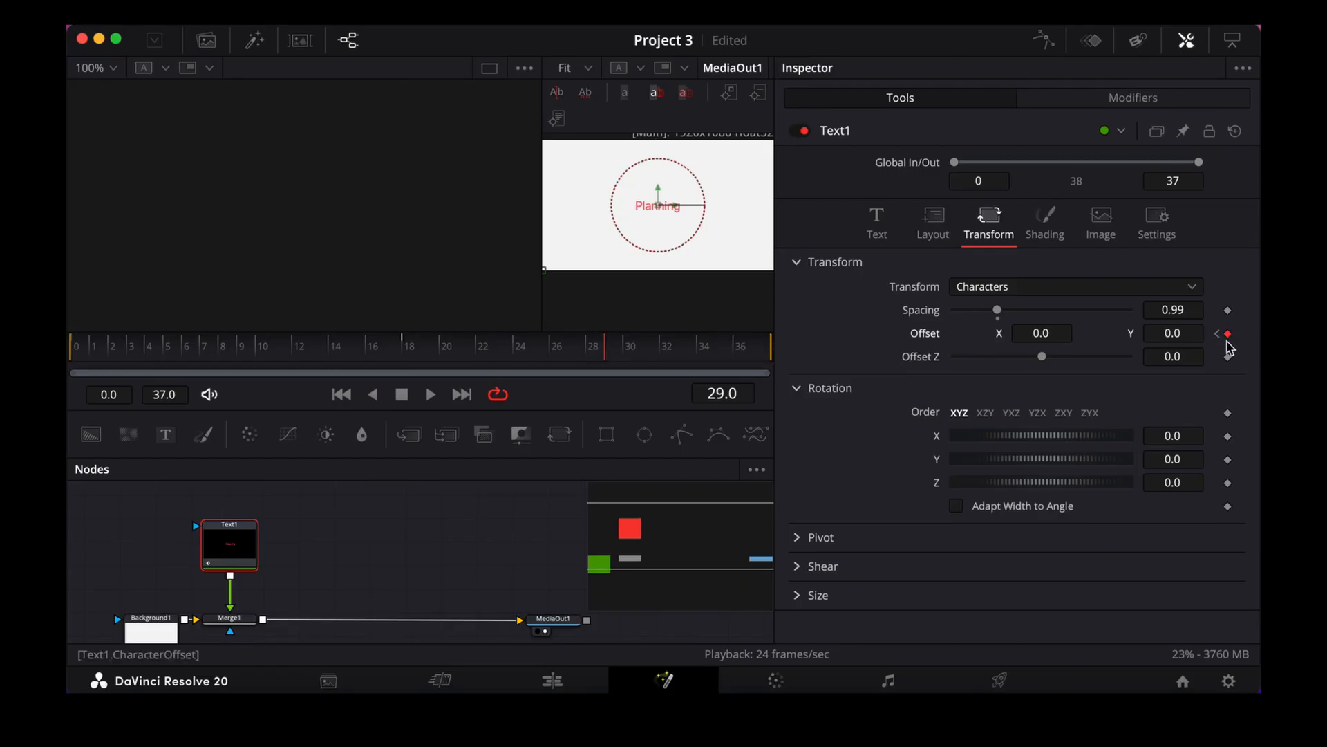
{"action": "left_click_drag", "start_coordinate": [1071, 334], "coordinate": [1067, 334]}
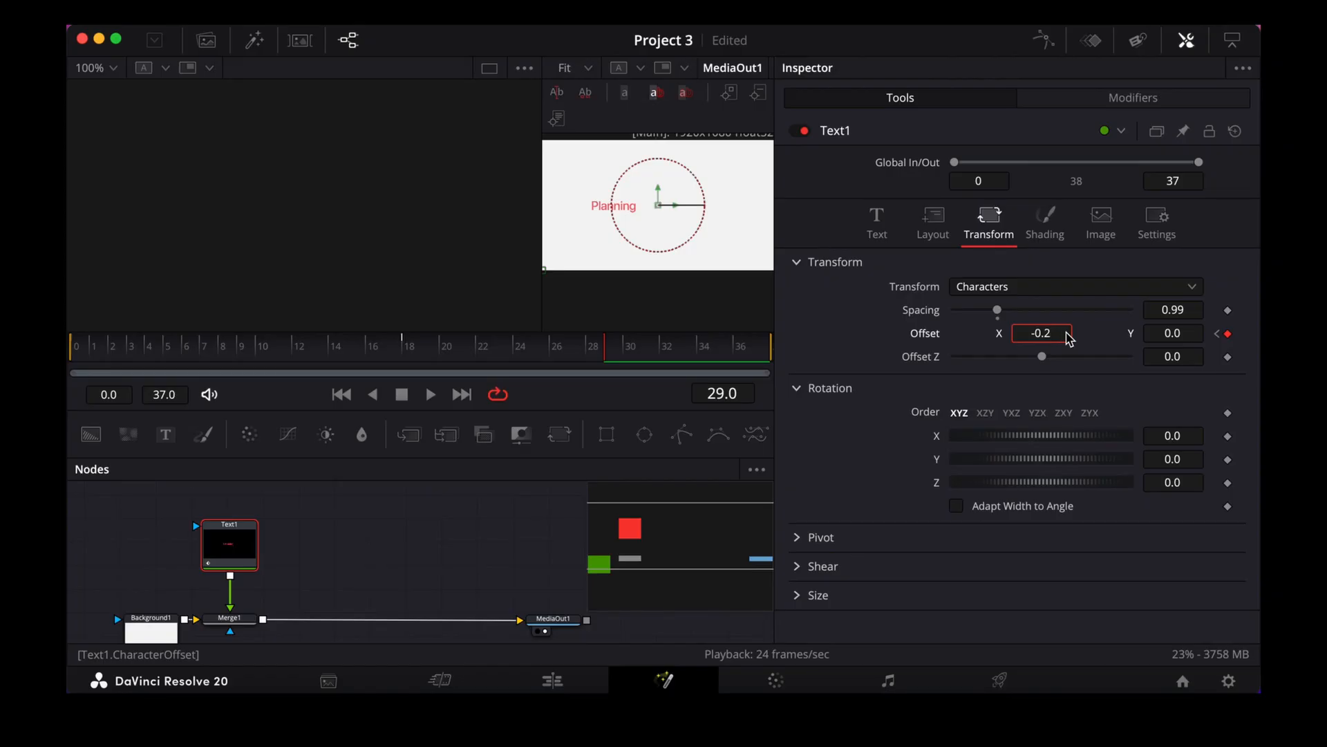
{"action": "left_click", "coordinate": [553, 348]}
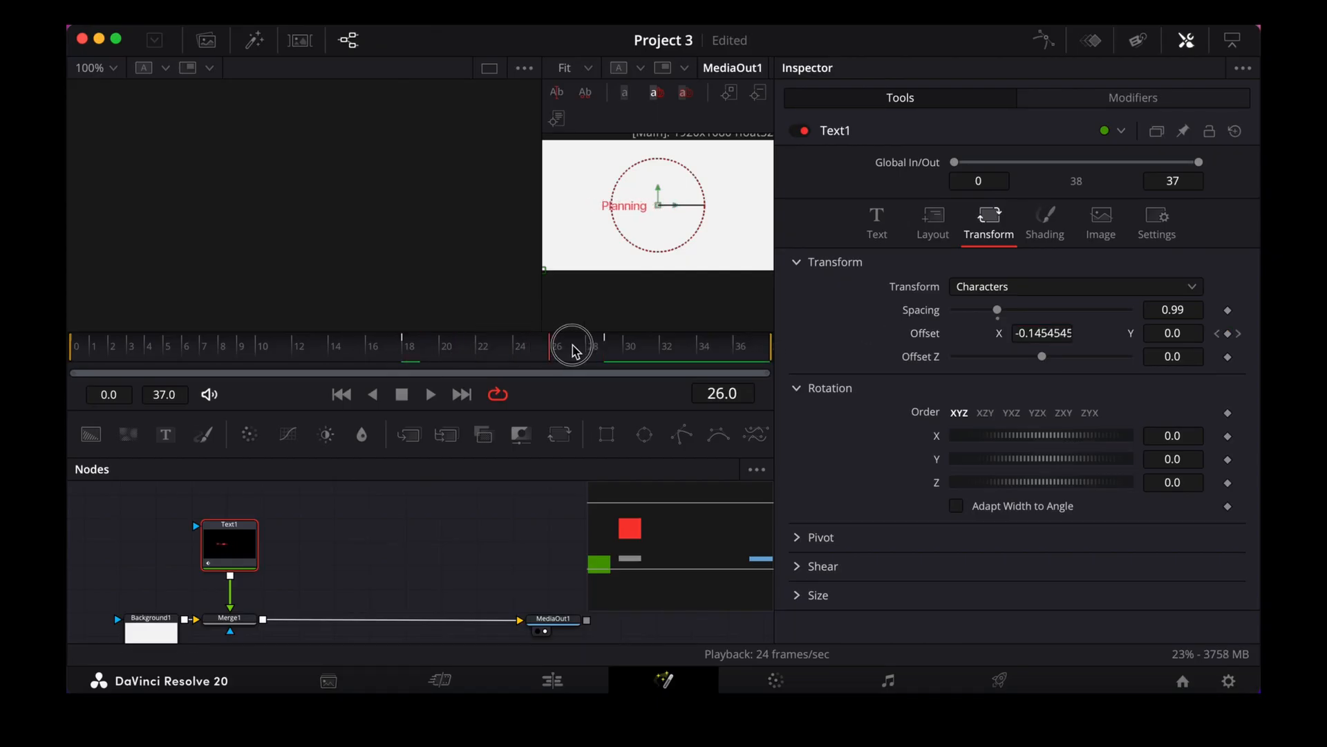
{"action": "left_click_drag", "start_coordinate": [572, 350], "coordinate": [607, 347]}
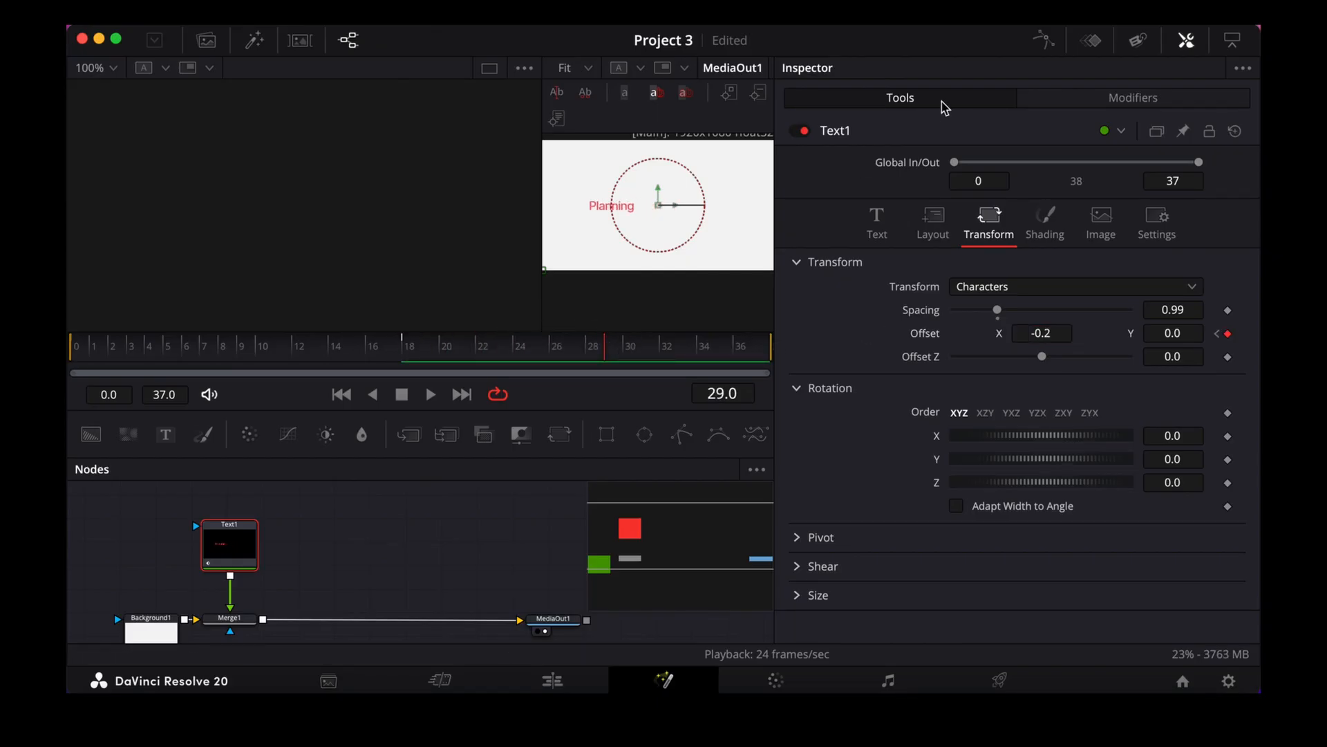
Show only Text1's character offset displacement curve fitted in the Spline editor and smooth its keyframes.
{"action": "left_click", "coordinate": [1053, 46]}
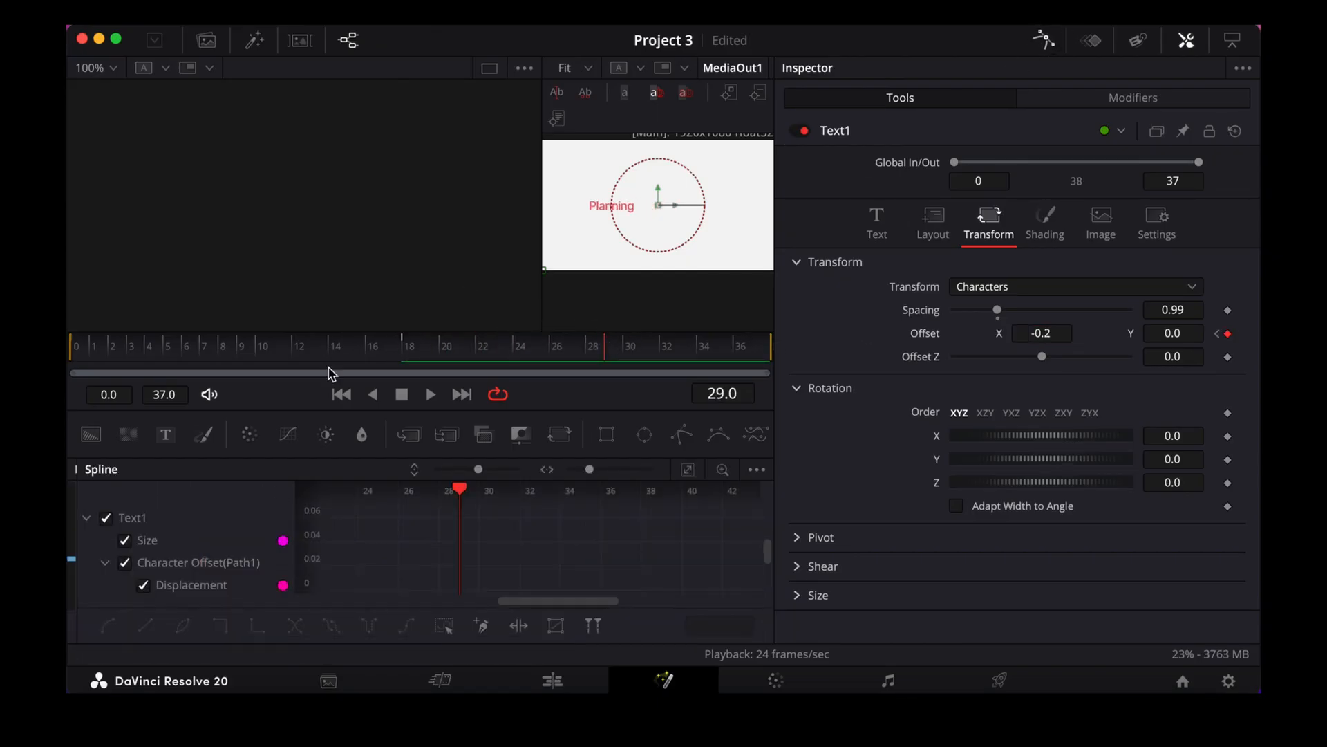
{"action": "left_click", "coordinate": [125, 541]}
{"action": "left_click", "coordinate": [687, 472]}
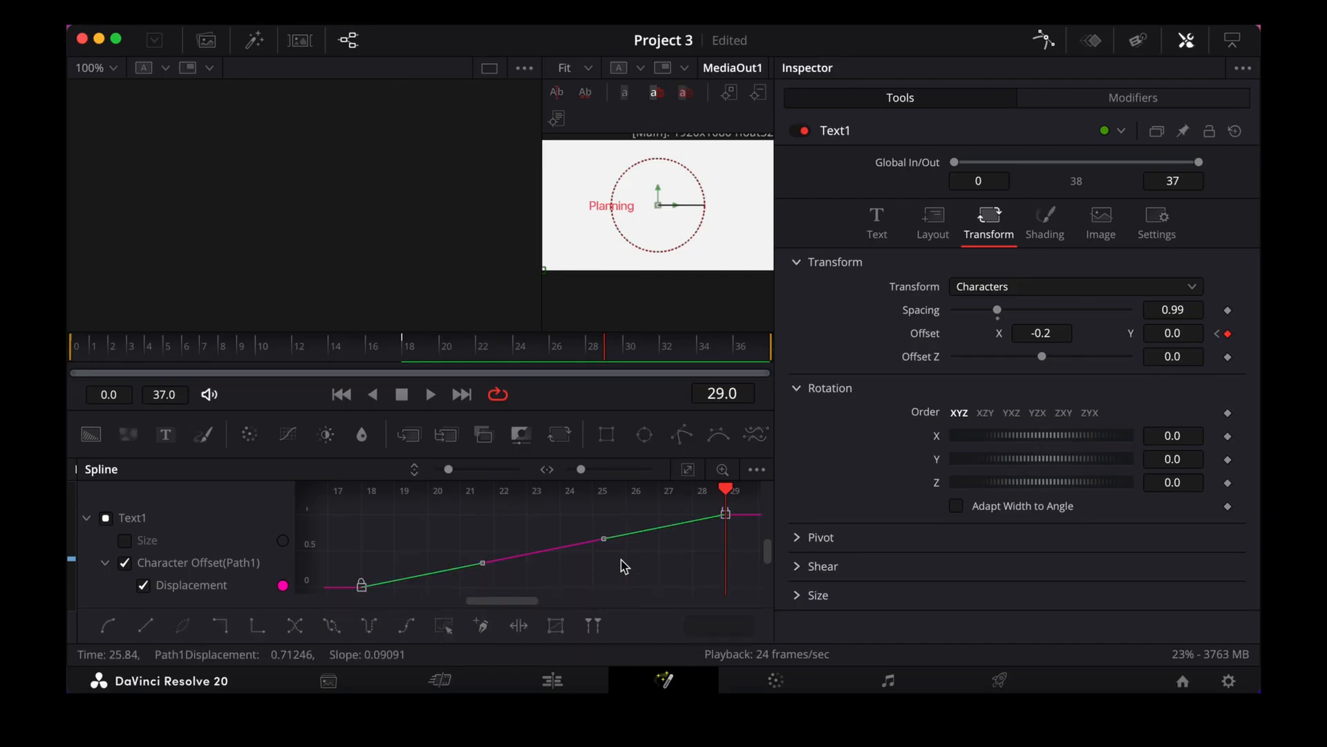
{"action": "key", "text": "shift+s"}
Raise the first displacement keyframe's curve handle steeply and slightly lower the last keyframe's handle.
{"action": "left_click_drag", "start_coordinate": [474, 587], "coordinate": [436, 532]}
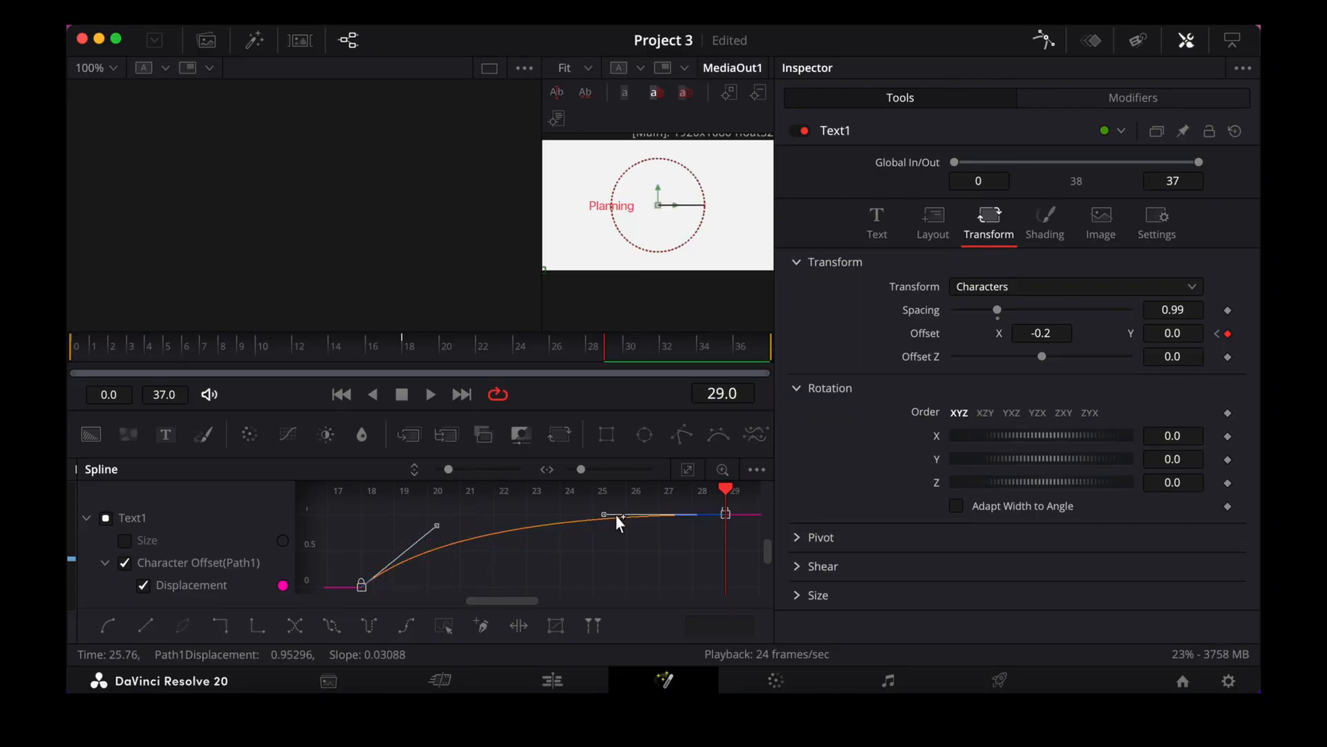
{"action": "left_click", "coordinate": [600, 517]}
{"action": "left_click_drag", "start_coordinate": [601, 517], "coordinate": [599, 520]}
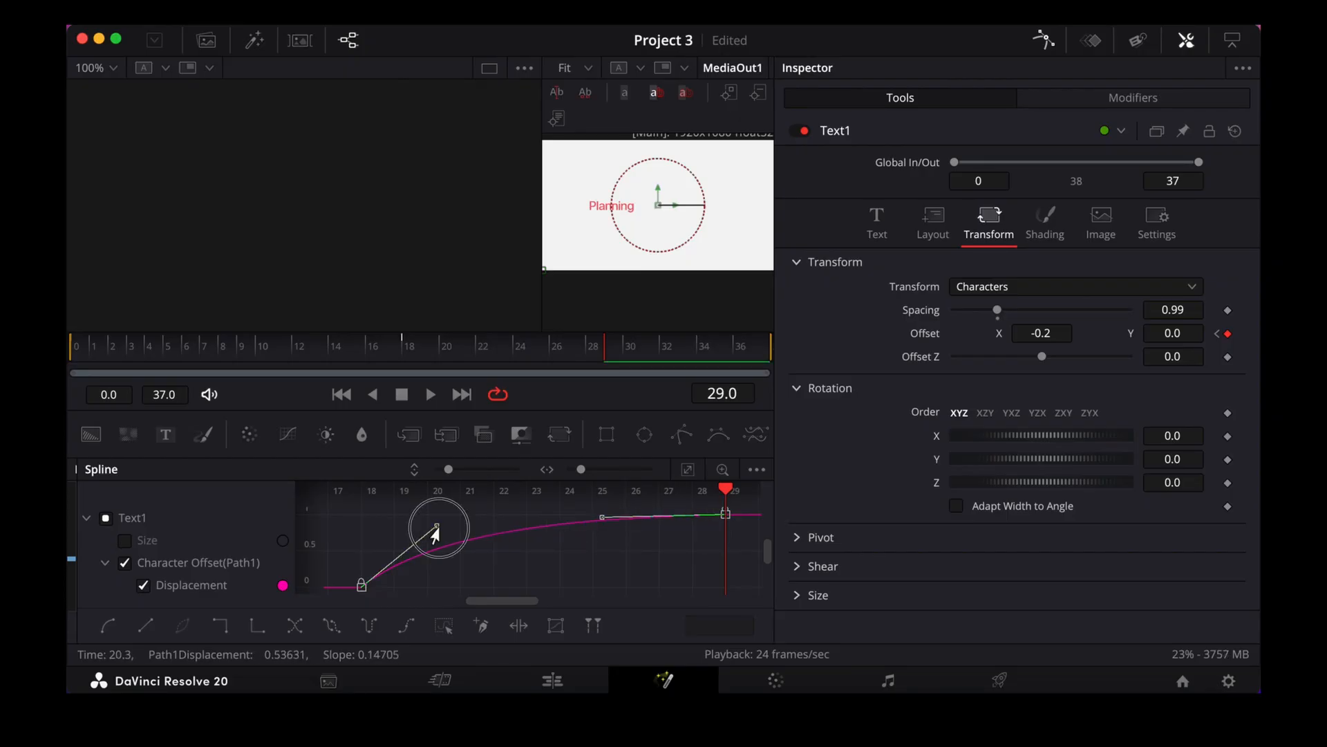
Enable motion blur on Text1 with quality 8 and shutter angle 283, and check the blur at another frame.
{"action": "left_click", "coordinate": [1157, 220]}
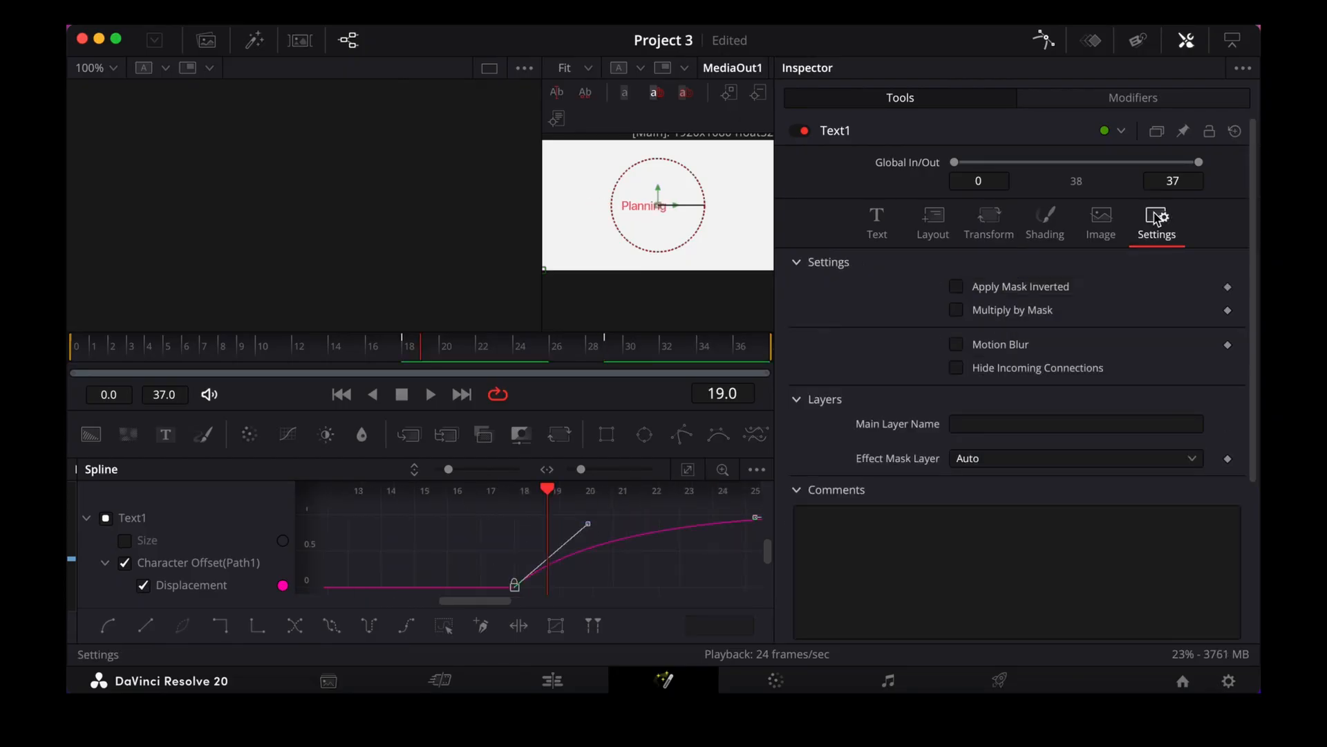
{"action": "left_click", "coordinate": [957, 345]}
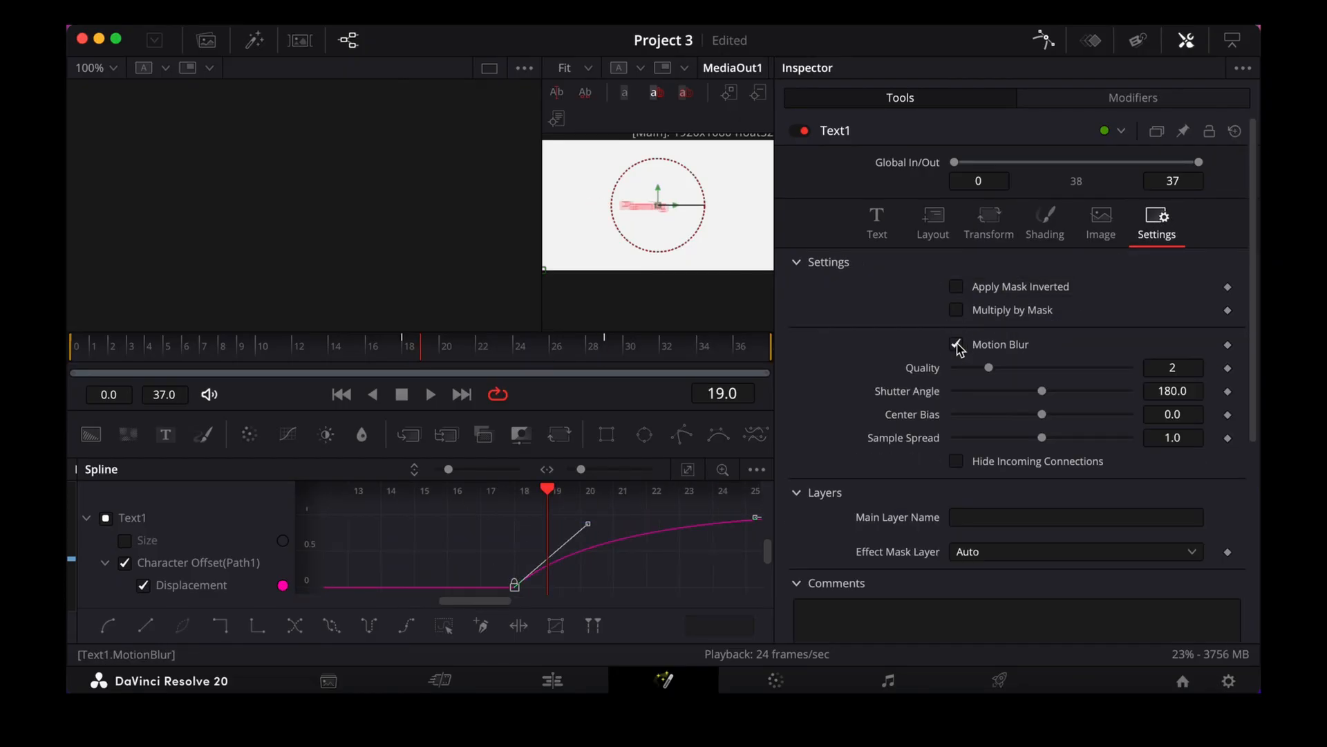
{"action": "left_click_drag", "start_coordinate": [989, 367], "coordinate": [1097, 376]}
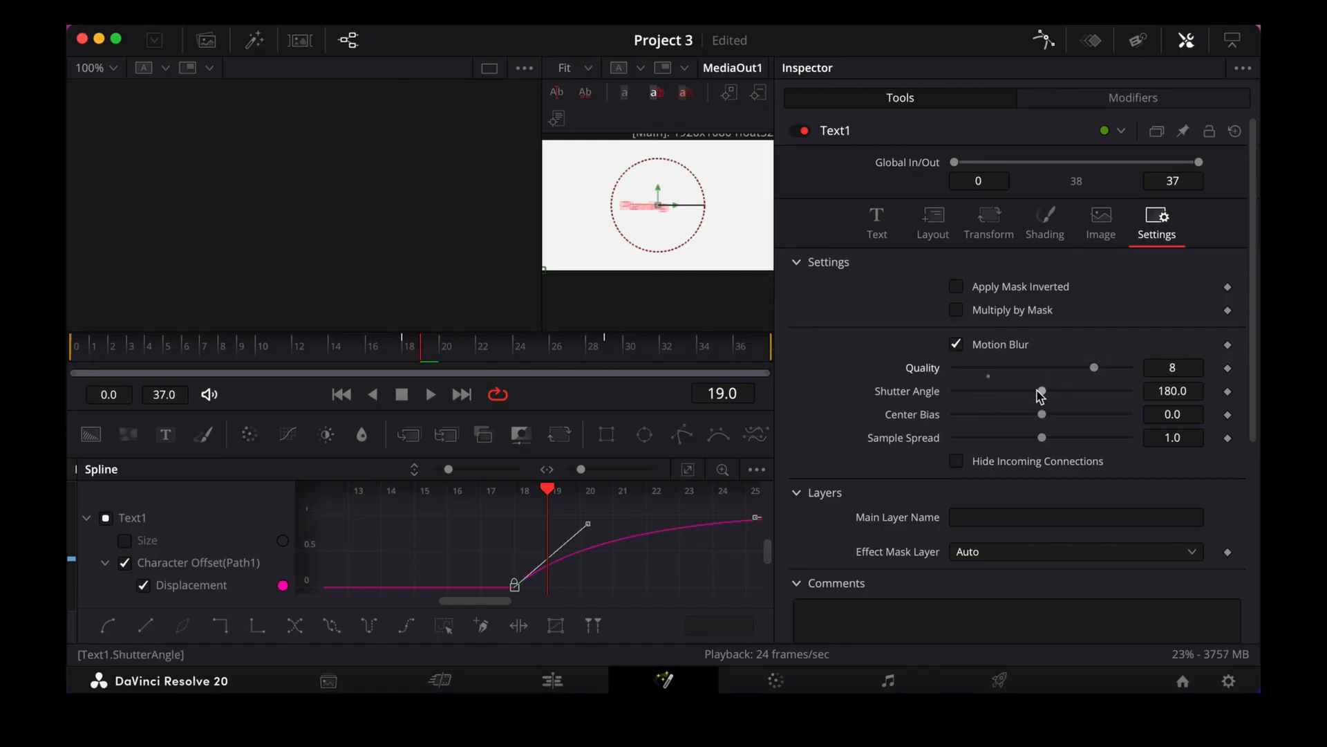
{"action": "left_click_drag", "start_coordinate": [1041, 391], "coordinate": [1091, 391]}
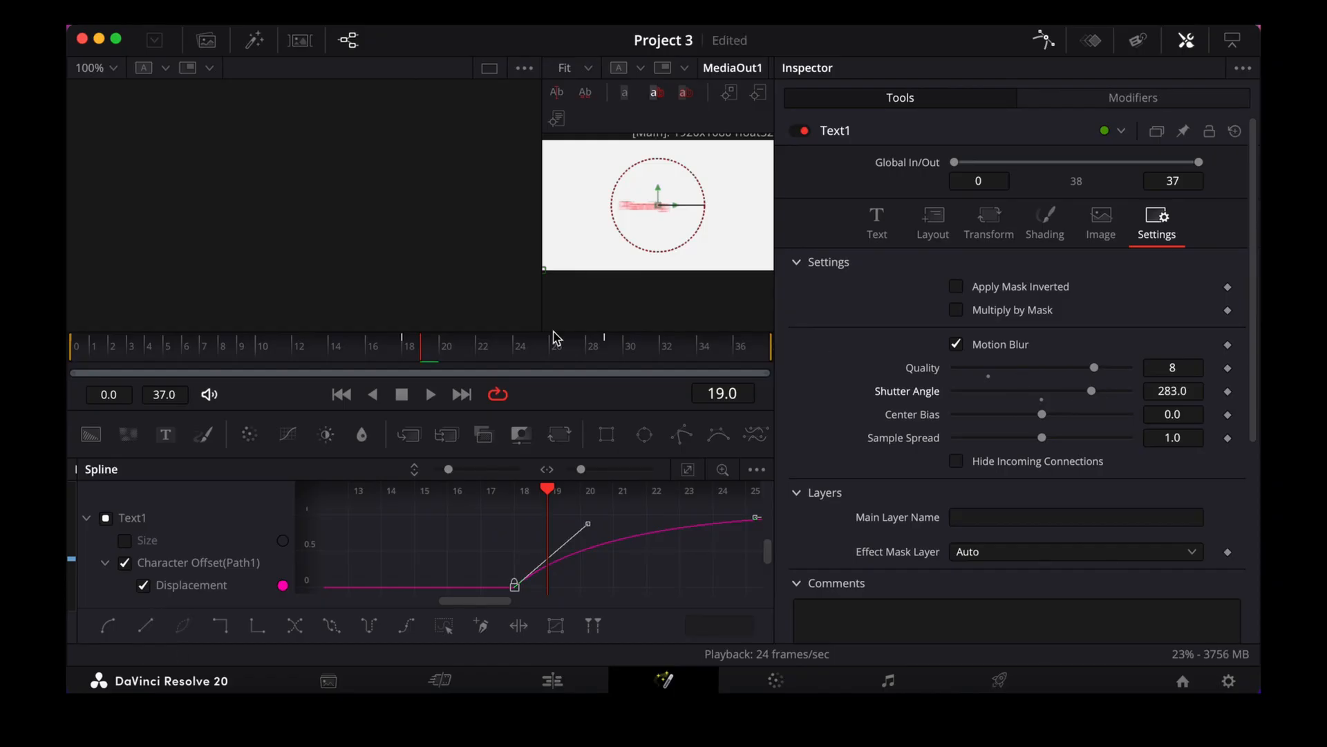
{"action": "left_click", "coordinate": [570, 354]}
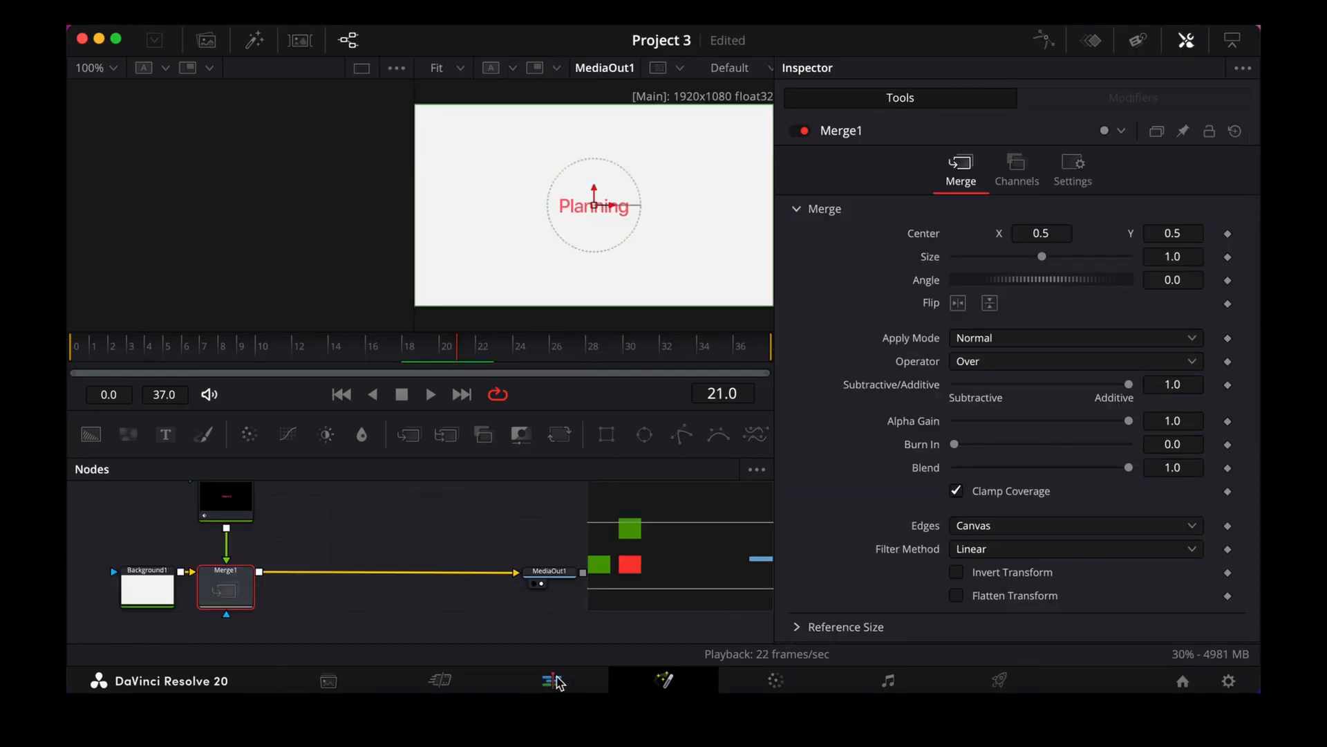
On the Edit page, change the Fusion Composition clip's duration to 00:00:01:19.
{"action": "left_click", "coordinate": [555, 680]}
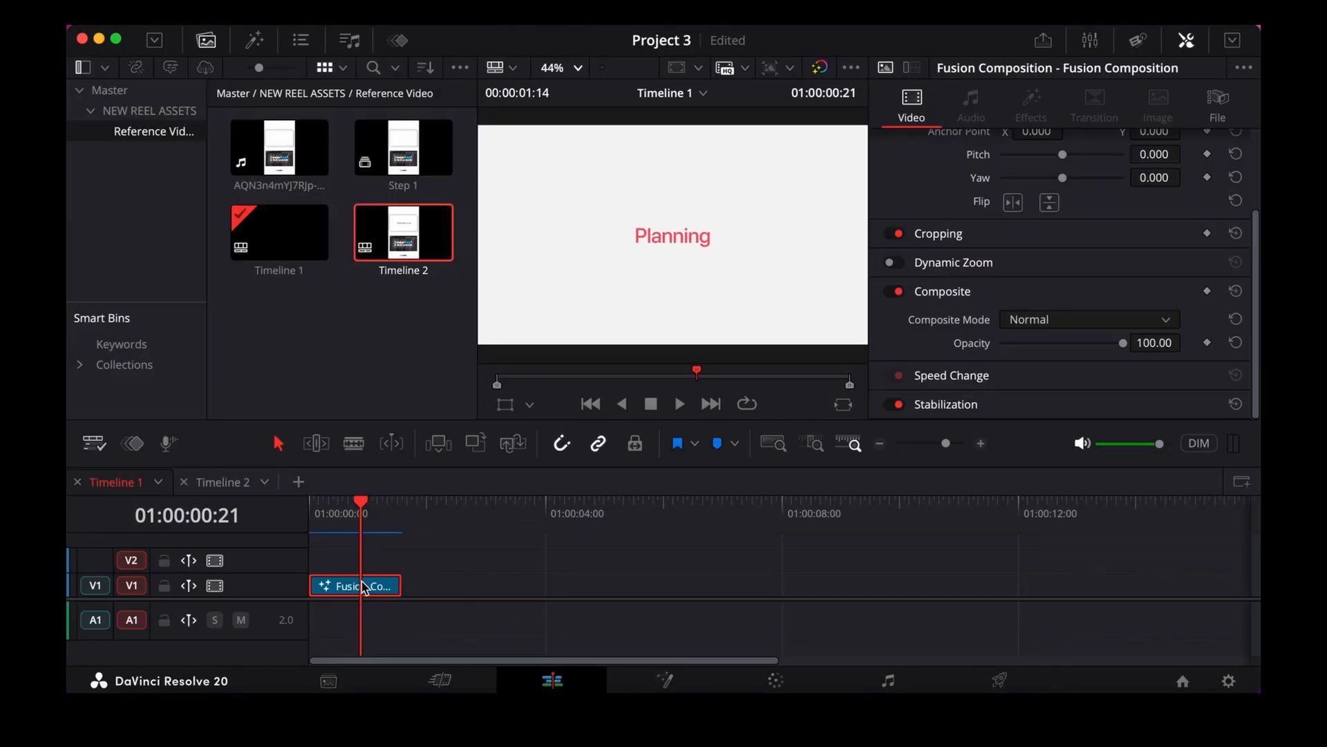
{"action": "key", "text": "super+d"}
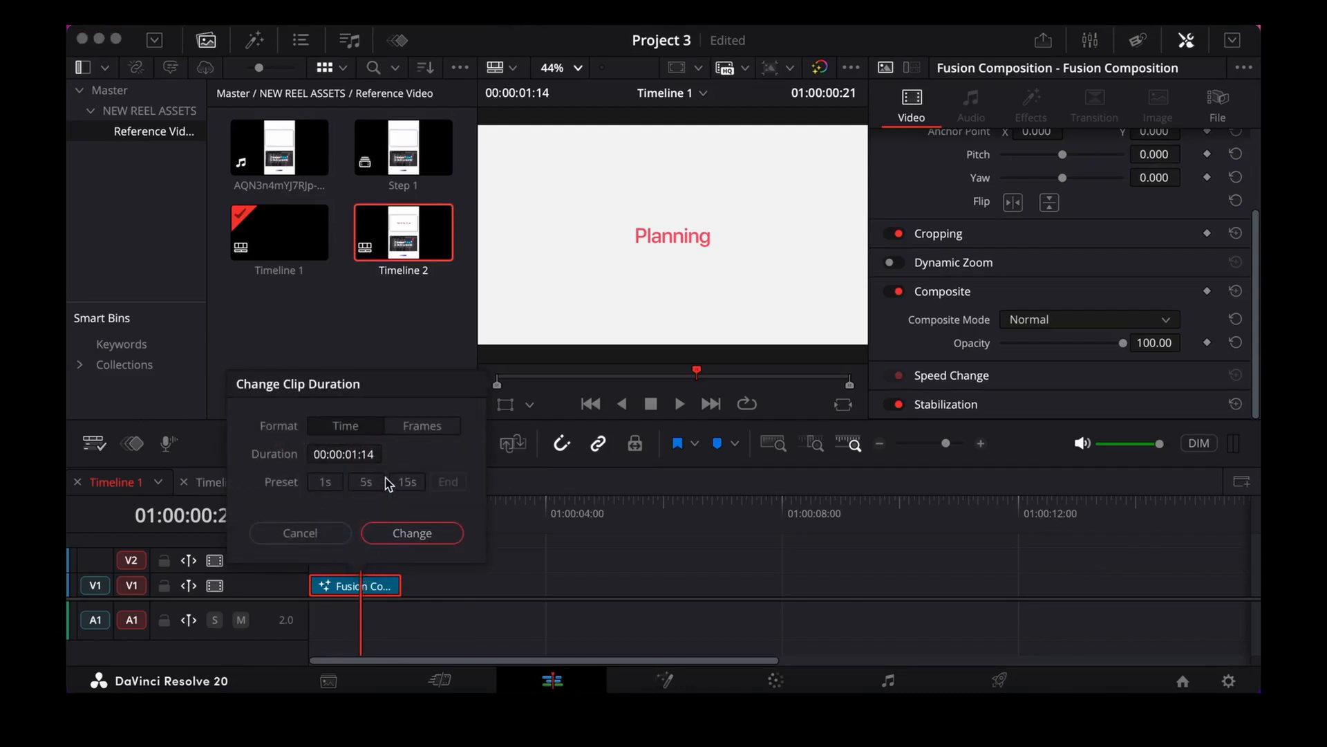
{"action": "left_click", "coordinate": [378, 458]}
{"action": "left_click", "coordinate": [377, 459]}
{"action": "left_click", "coordinate": [429, 532]}
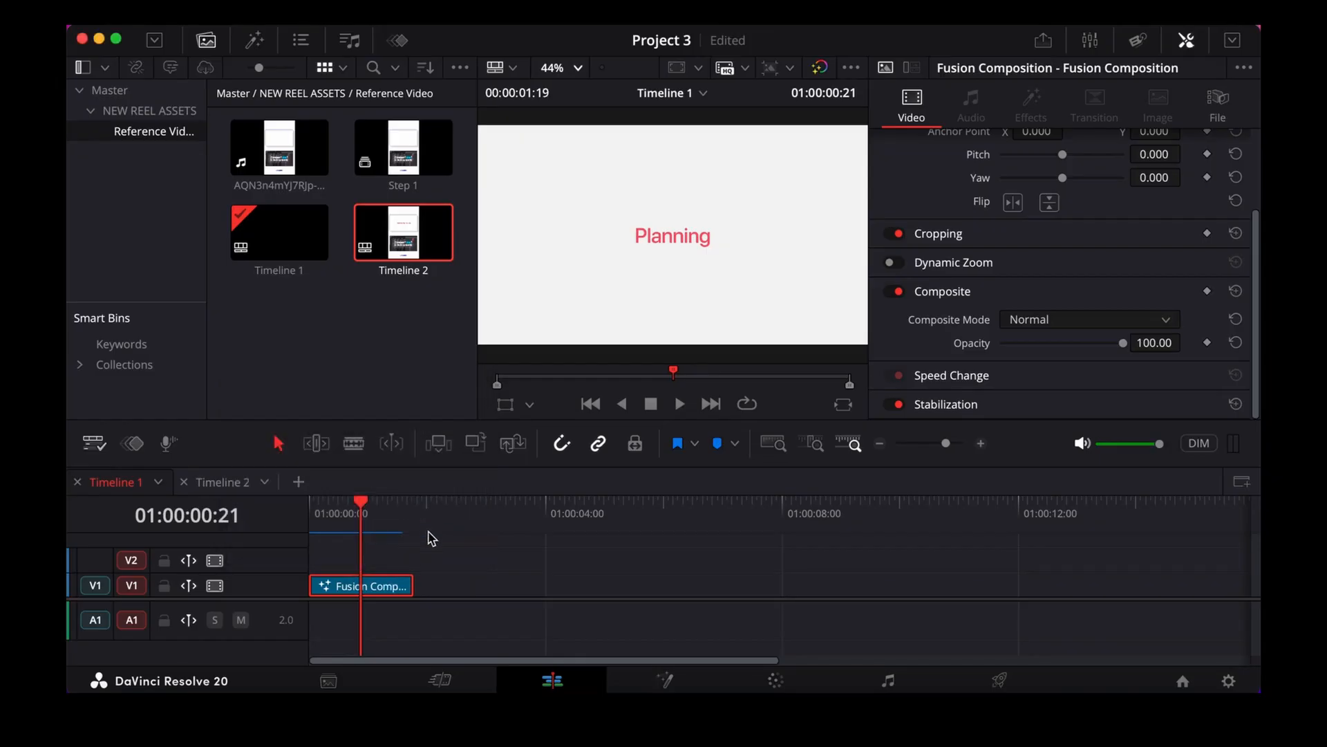
Return to the Fusion page, duplicate the Text1 node and merge the copy over Merge1's output.
{"action": "left_click", "coordinate": [676, 682]}
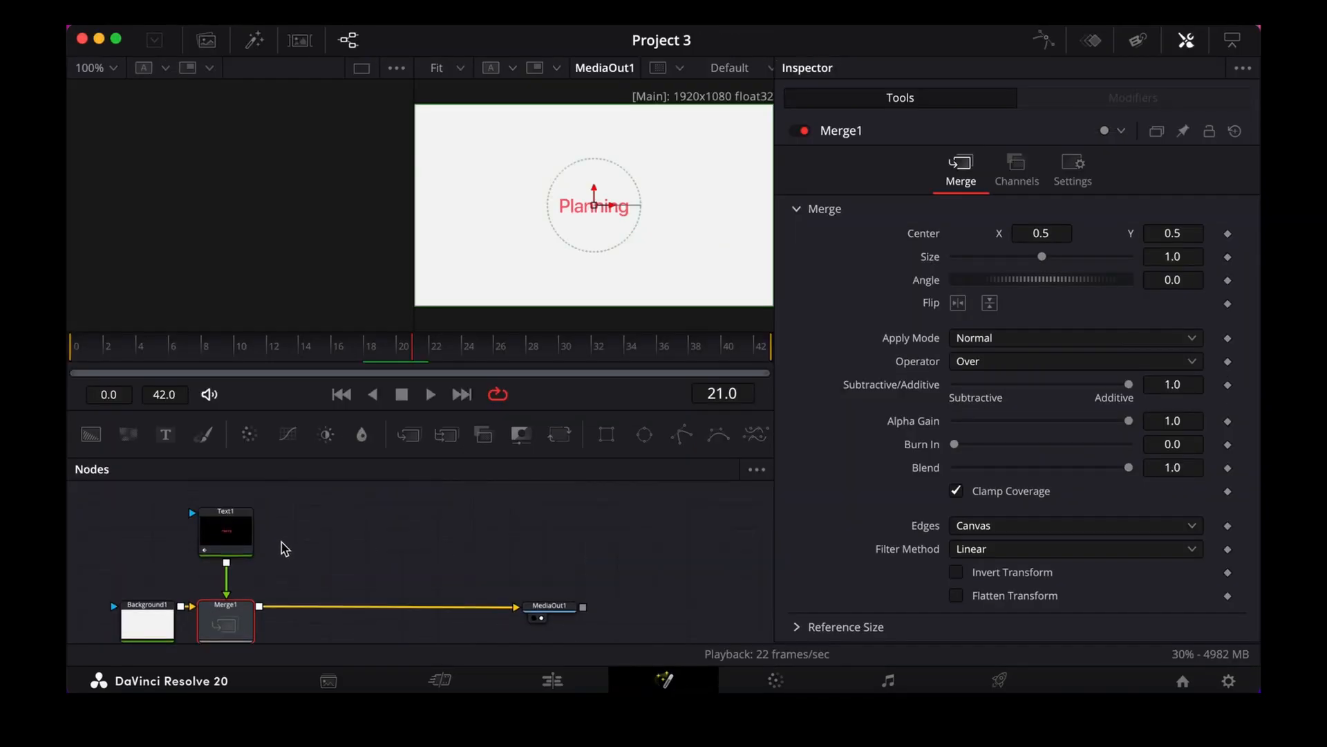
{"action": "left_click", "coordinate": [216, 541]}
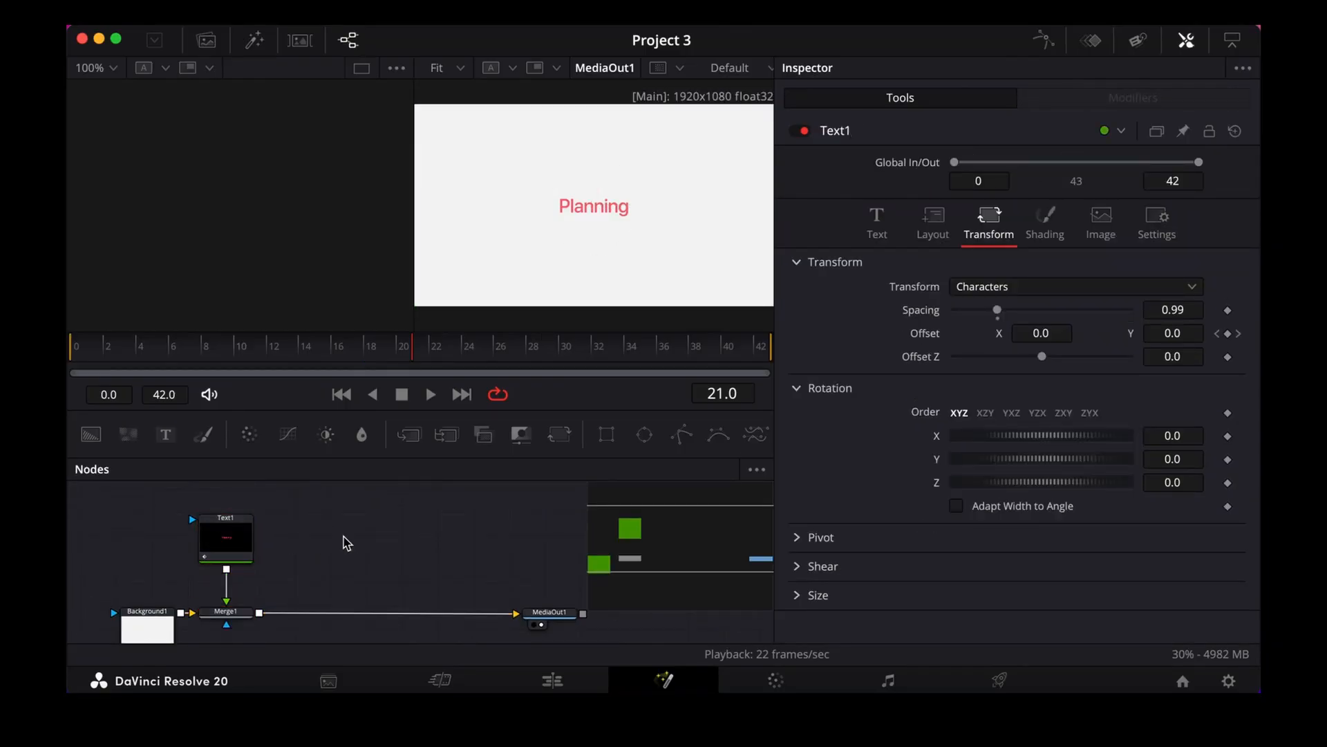
{"action": "key", "text": "ctrl+v"}
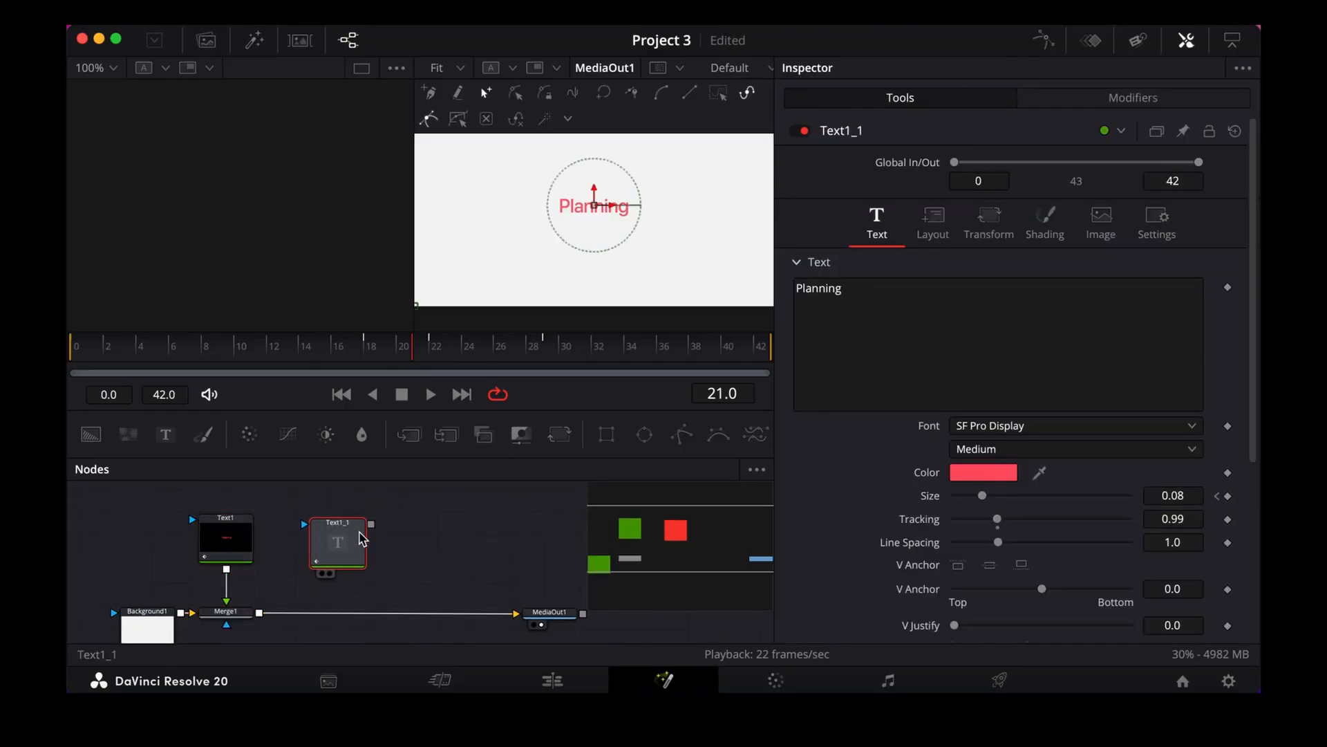
{"action": "left_click_drag", "start_coordinate": [372, 524], "coordinate": [262, 614]}
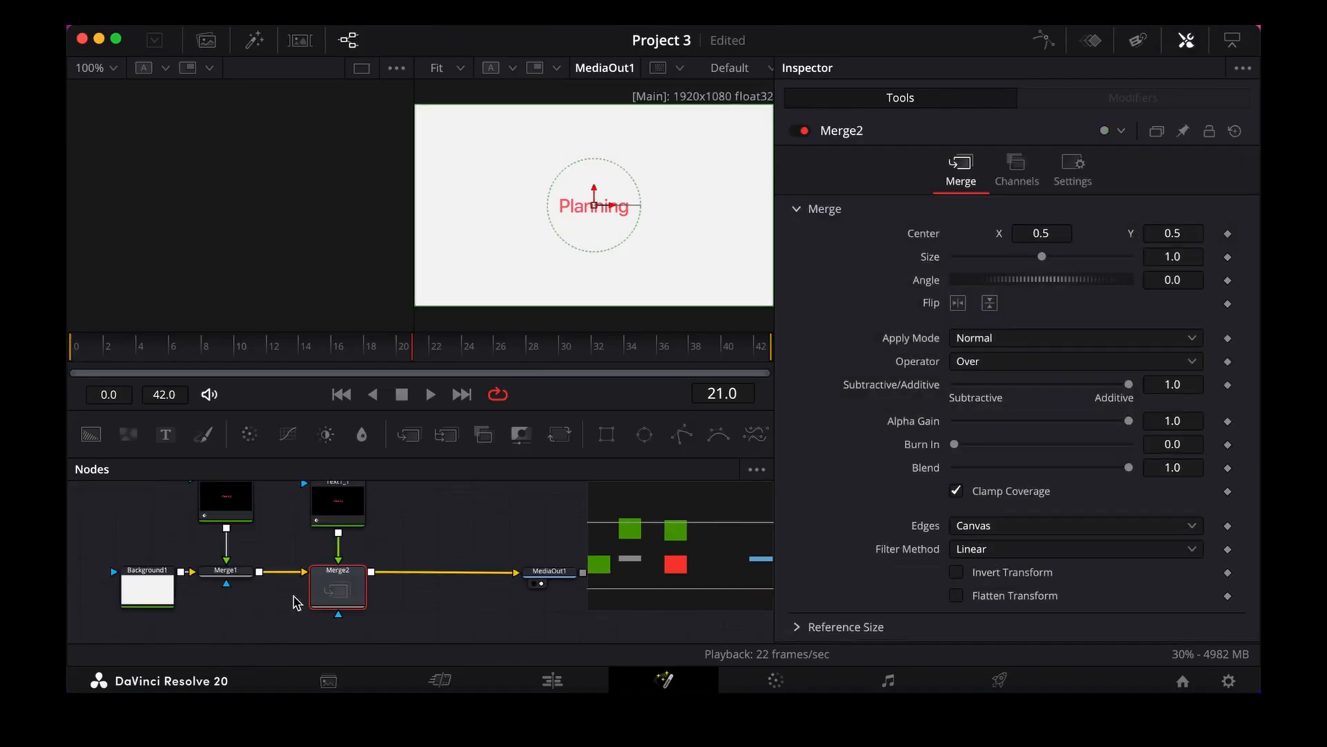
{"action": "scroll", "coordinate": [342, 584], "scroll_direction": "up", "scroll_amount": 3}
Remove the copied text node's character offset keyframes after frame 18.
{"action": "left_click", "coordinate": [363, 555]}
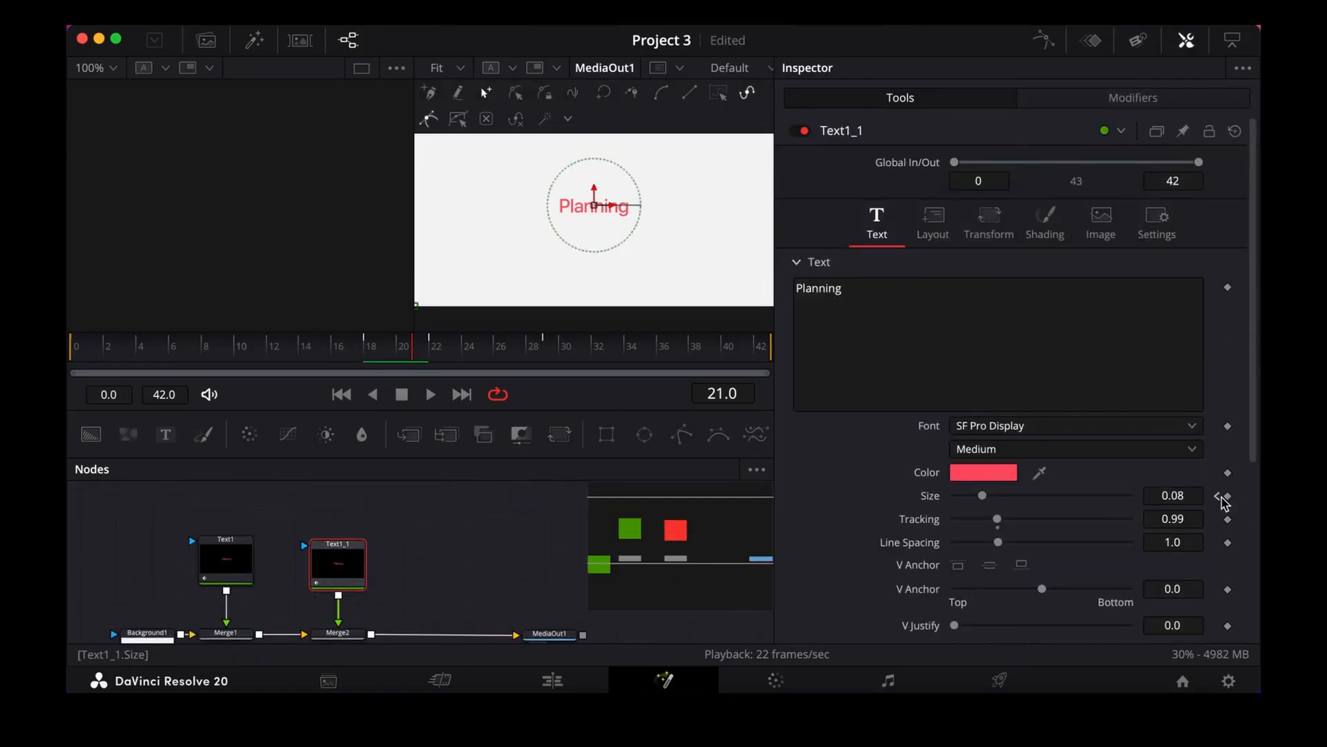
{"action": "left_click", "coordinate": [1219, 497]}
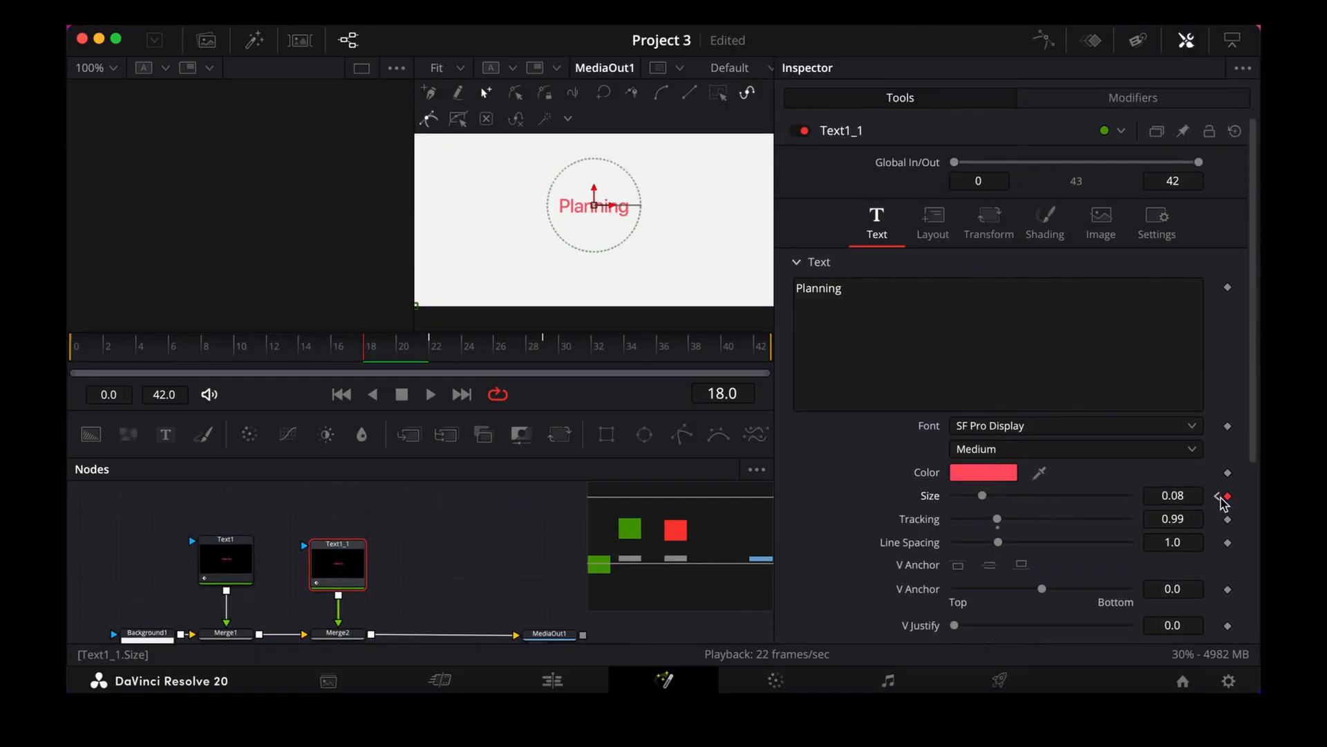
{"action": "left_click", "coordinate": [1221, 497]}
{"action": "left_click", "coordinate": [991, 240]}
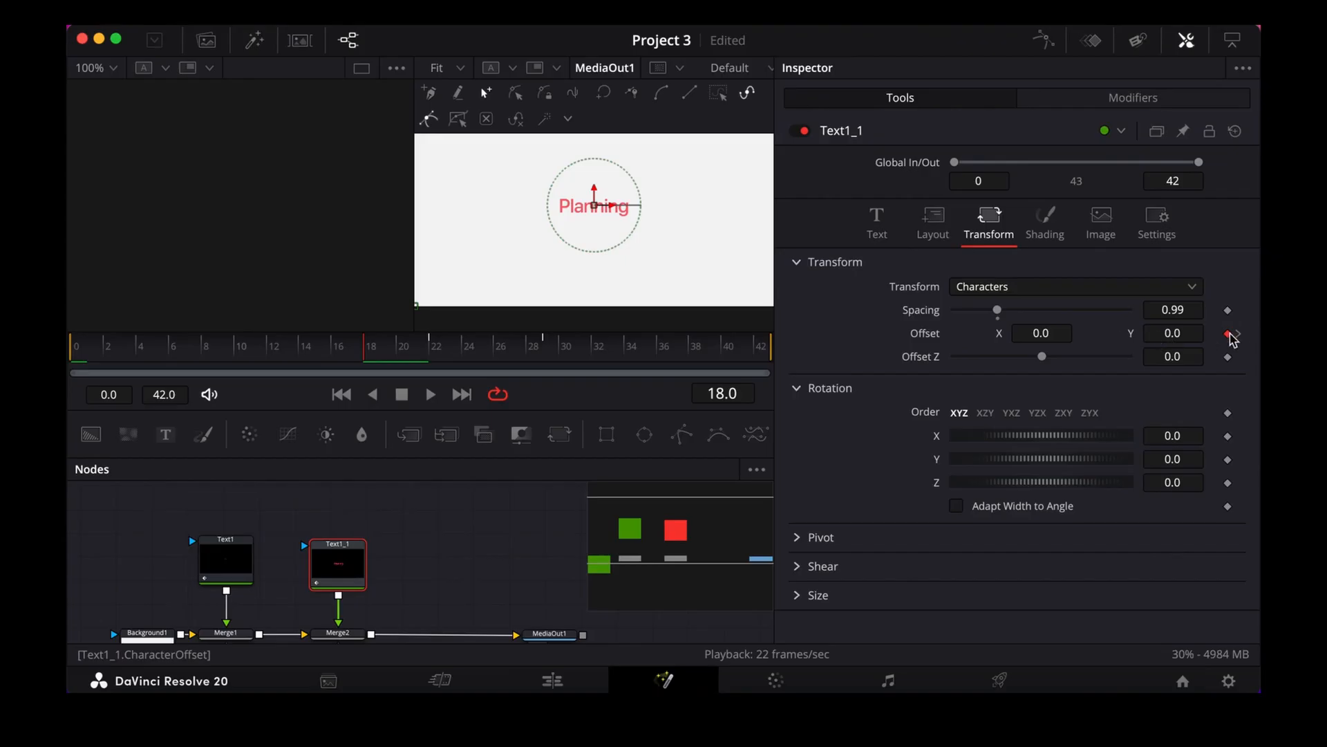
{"action": "left_click", "coordinate": [1218, 334]}
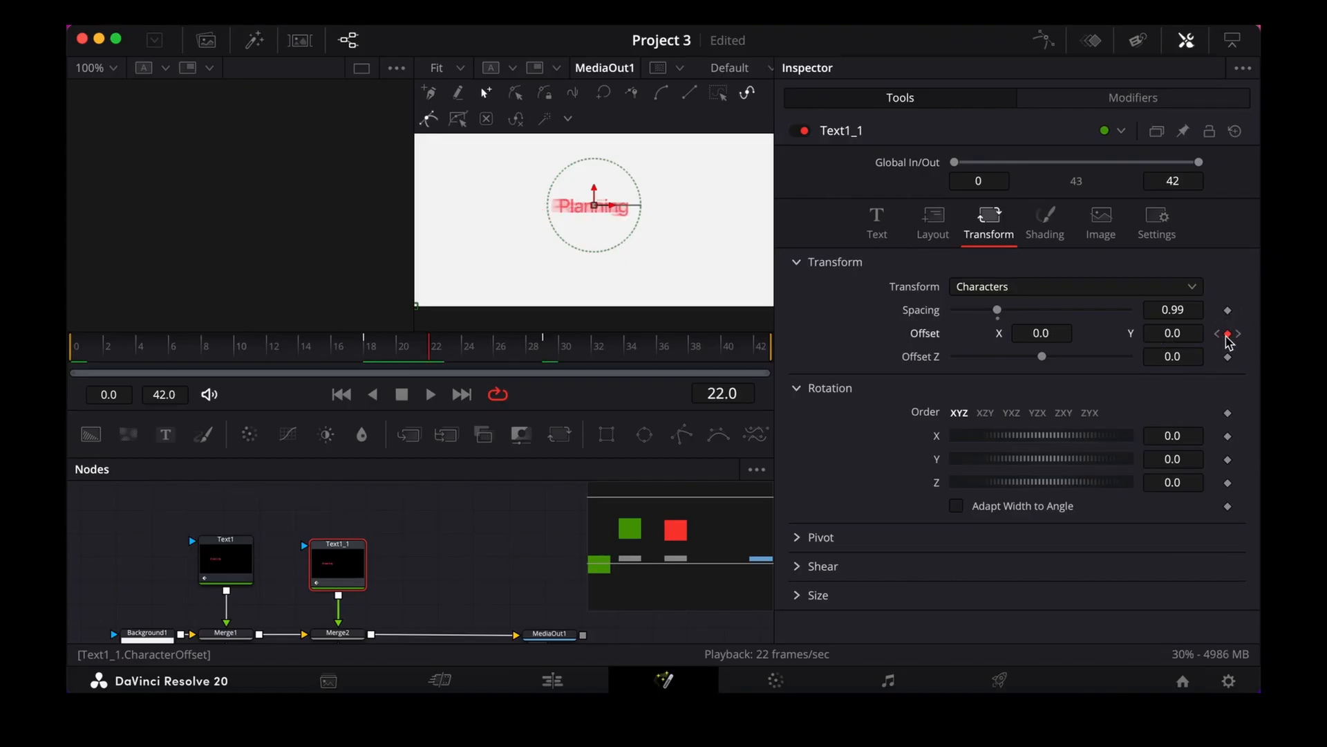
{"action": "left_click", "coordinate": [1228, 334]}
{"action": "left_click", "coordinate": [1217, 334]}
{"action": "left_click", "coordinate": [1228, 334]}
{"action": "left_click", "coordinate": [1238, 334]}
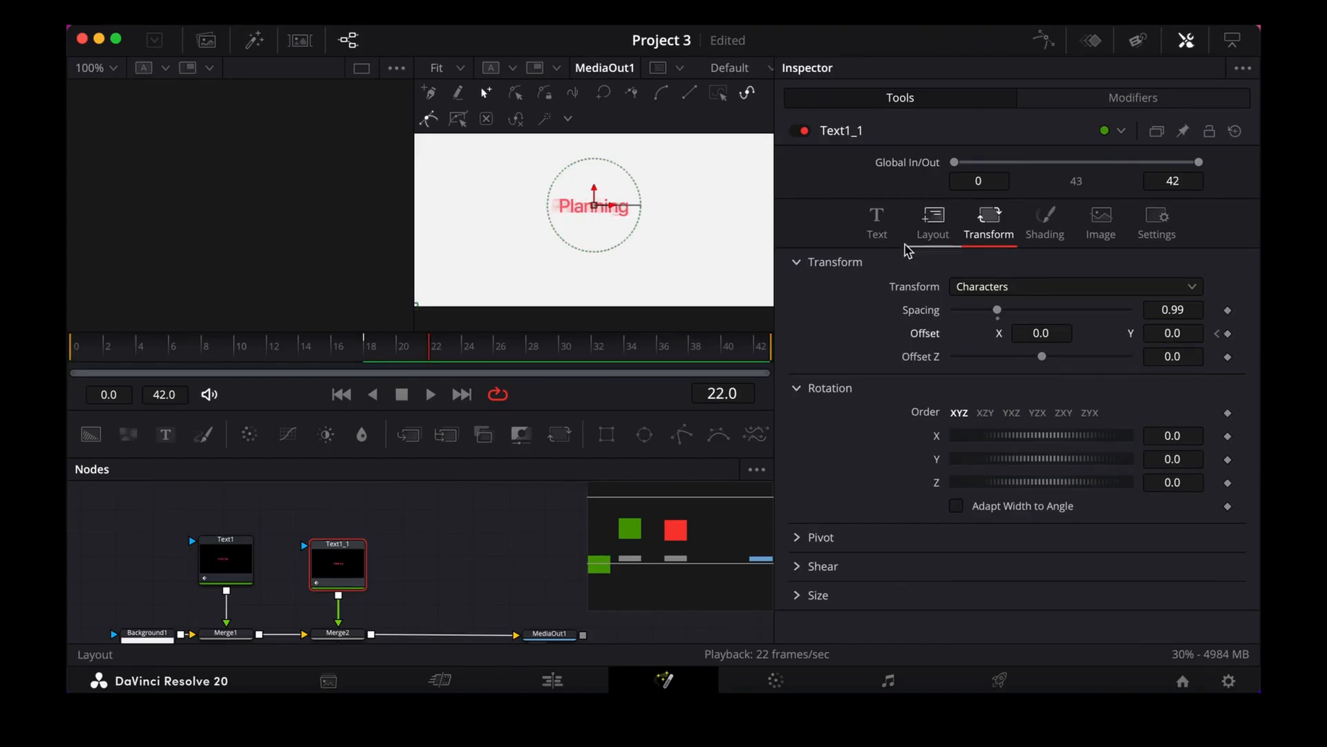
Replace the copied node's text with "your next trip?".
{"action": "left_click", "coordinate": [877, 223]}
{"action": "left_click", "coordinate": [868, 297]}
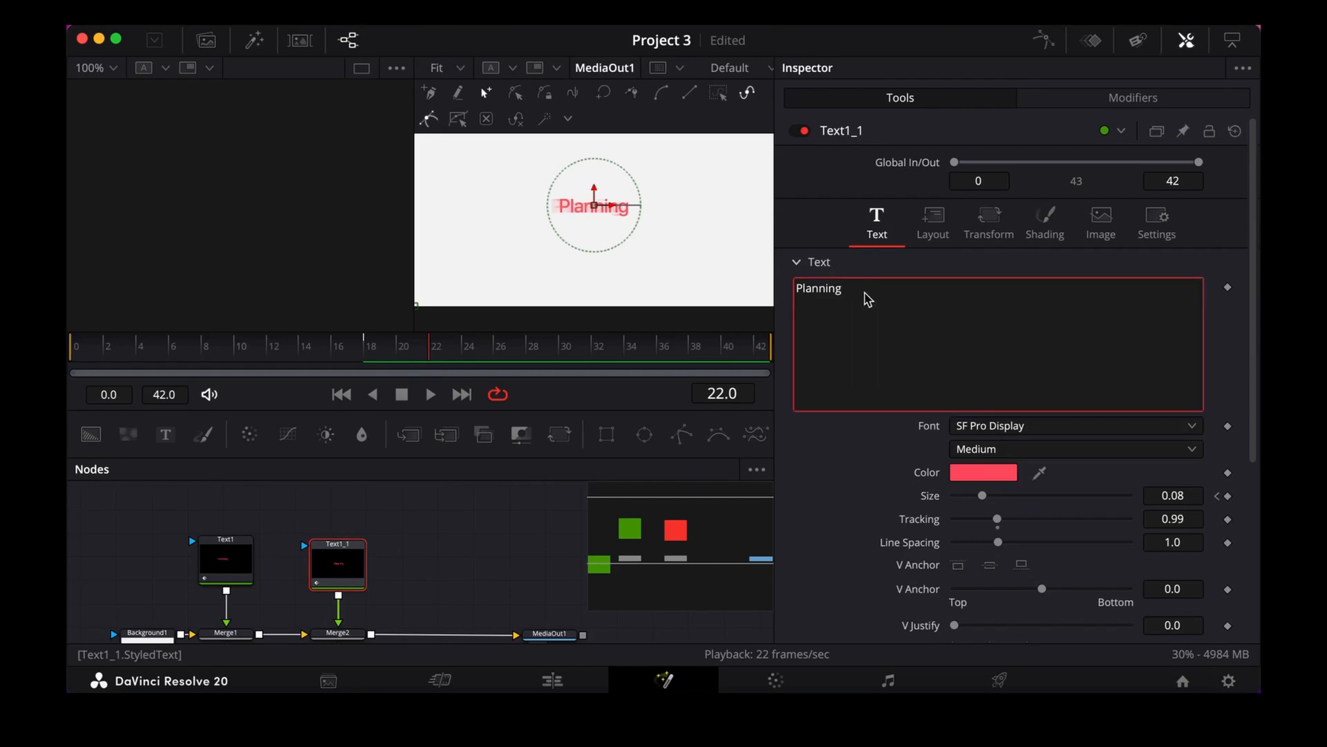
{"action": "key", "text": "BackSpace"}
{"action": "key", "text": "BackSpace"}
{"action": "key", "text": "BackSpace"}
{"action": "key", "text": "BackSpace"}
{"action": "key", "text": "BackSpace"}
{"action": "key", "text": "BackSpace"}
{"action": "key", "text": "BackSpace"}
{"action": "key", "text": "BackSpace"}
{"action": "type", "text": "y"}
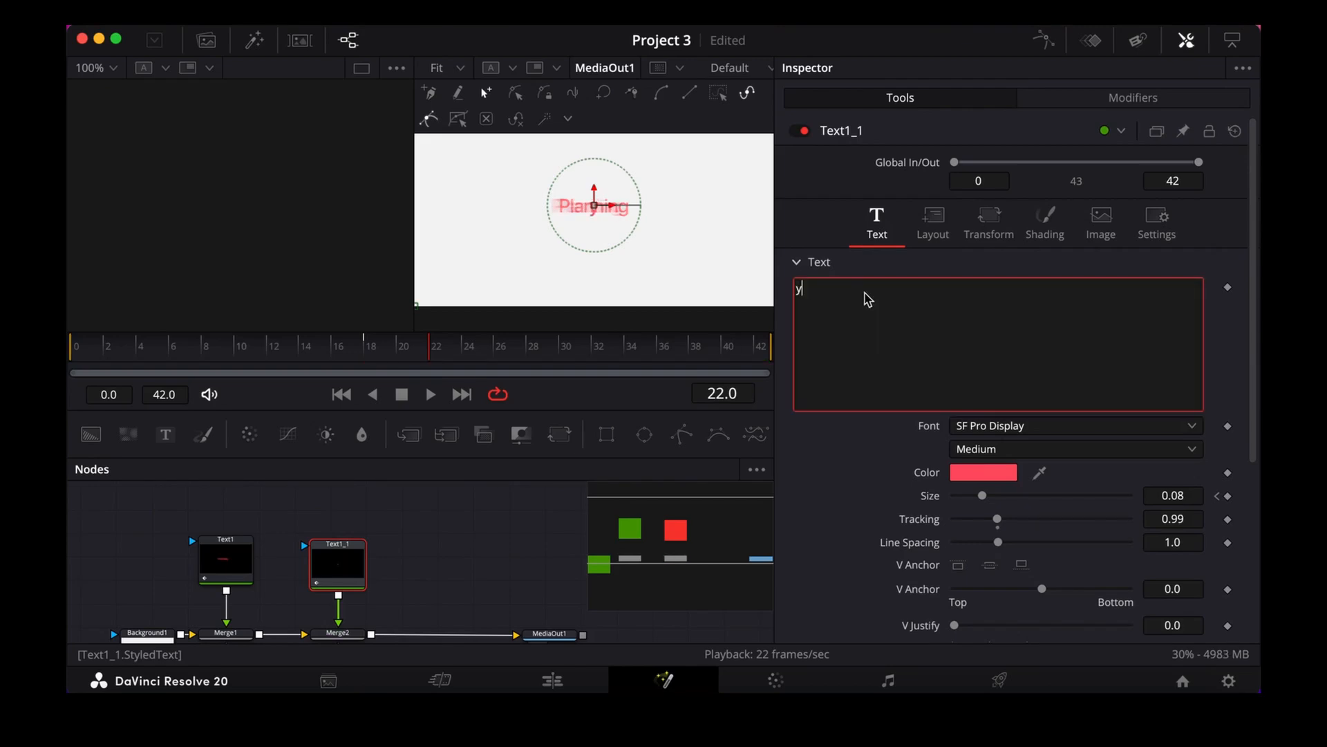
{"action": "type", "text": "our next trip?"}
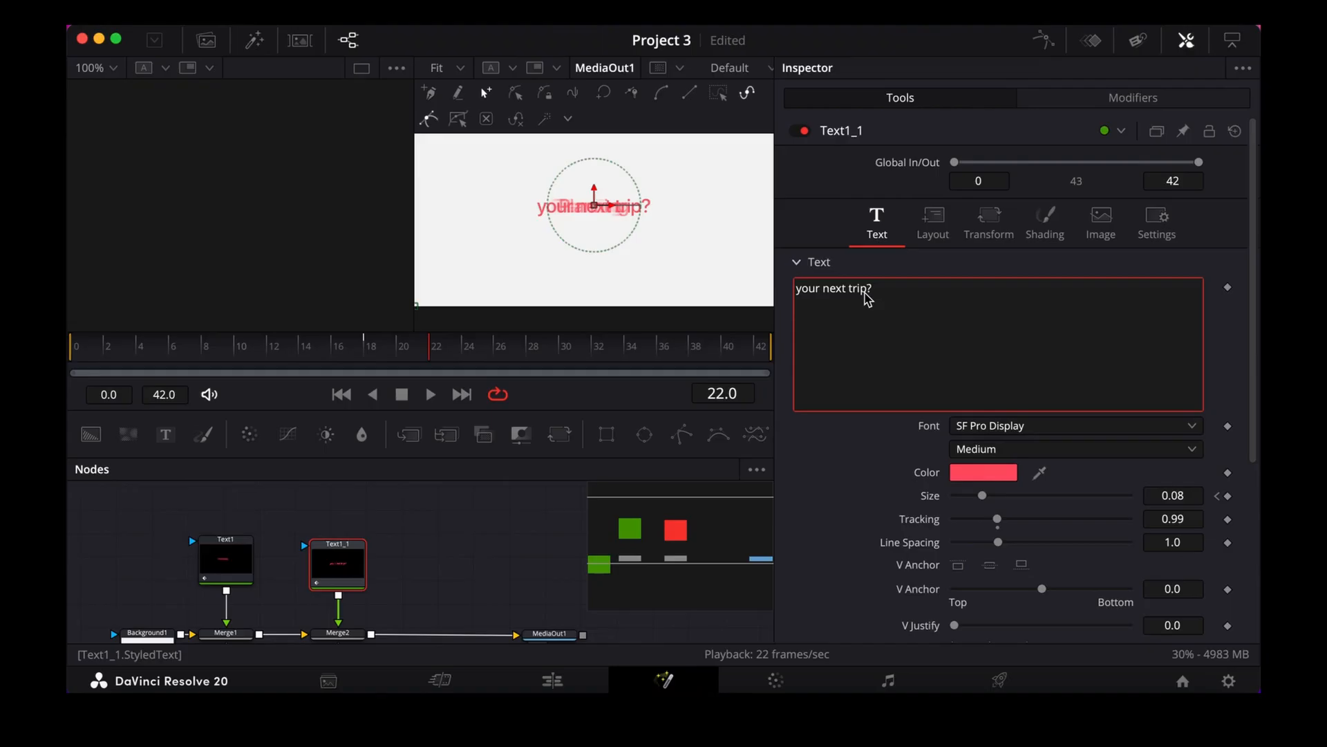
Add a Follower modifier to the "your next trip?" text and open its modifier settings.
{"action": "right_click", "coordinate": [875, 315]}
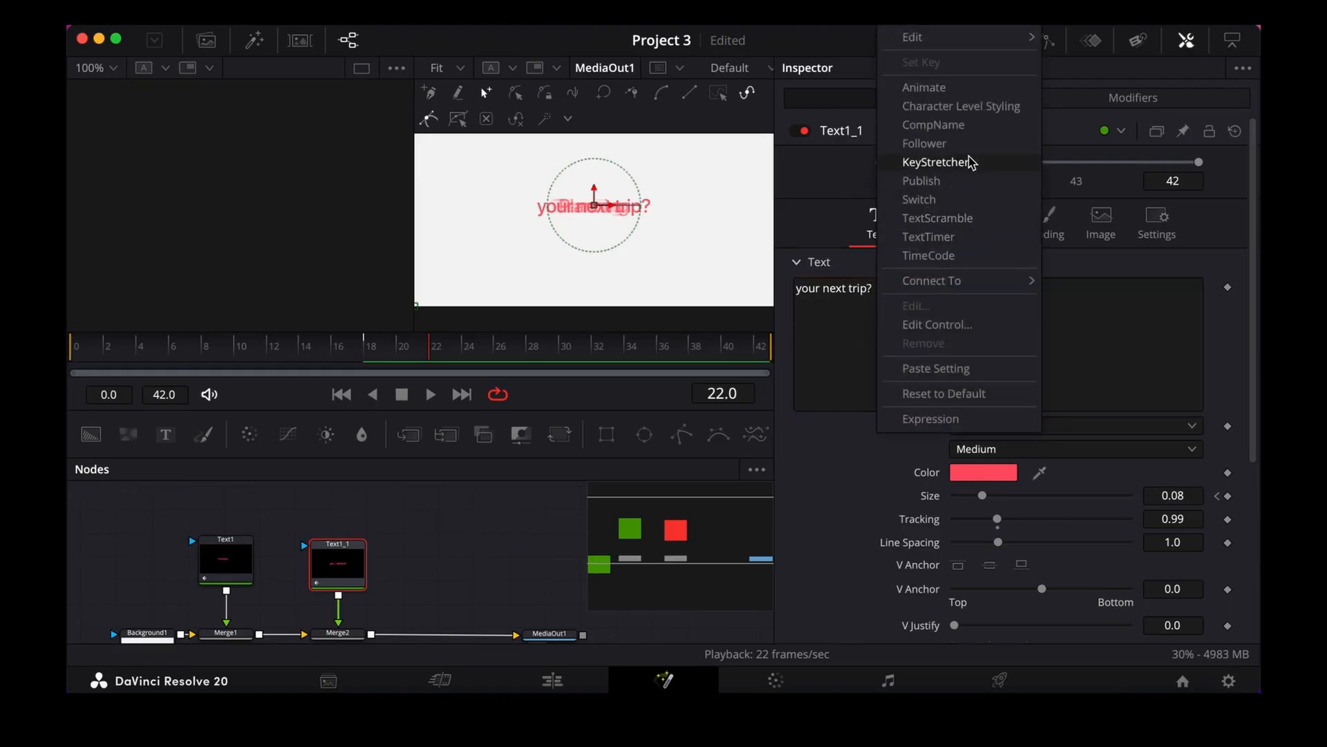
{"action": "left_click", "coordinate": [965, 143]}
{"action": "left_click", "coordinate": [1134, 97]}
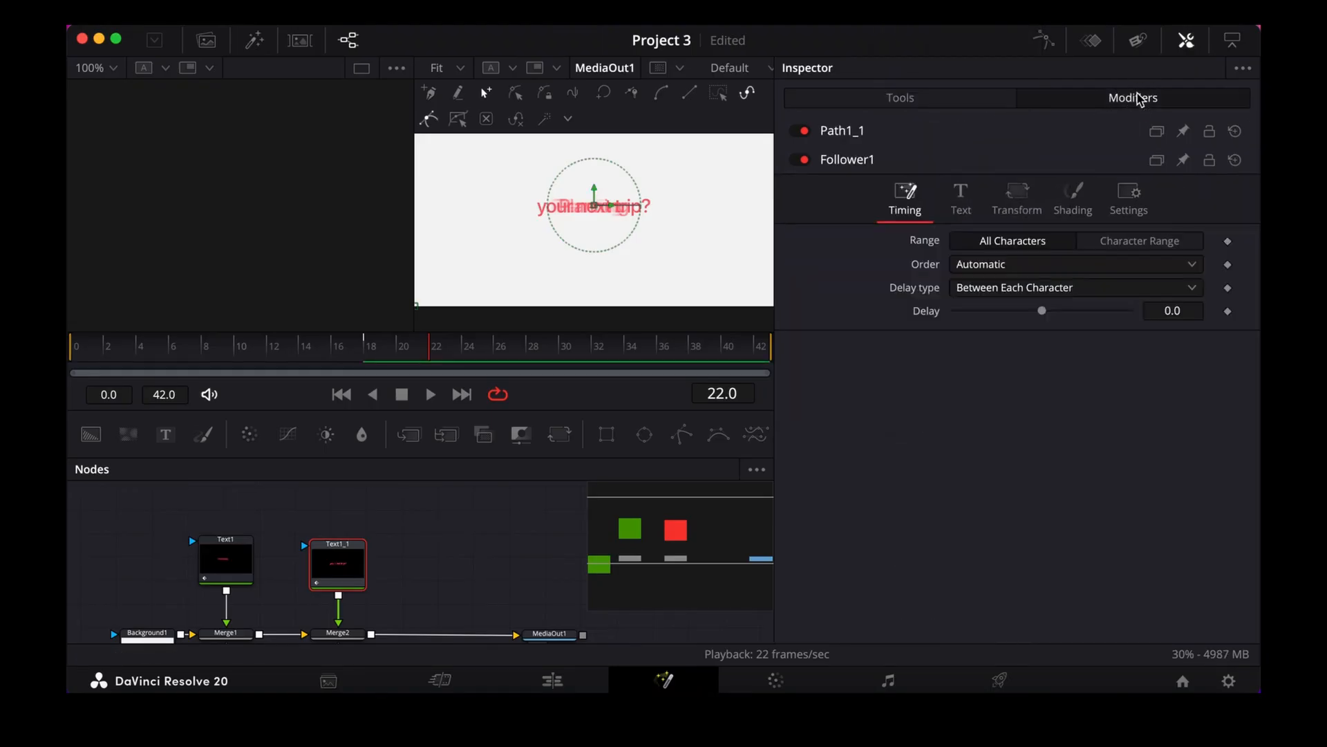
Keyframe the Follower's shading position offset at frames 22 and 36.
{"action": "left_click", "coordinate": [1074, 201]}
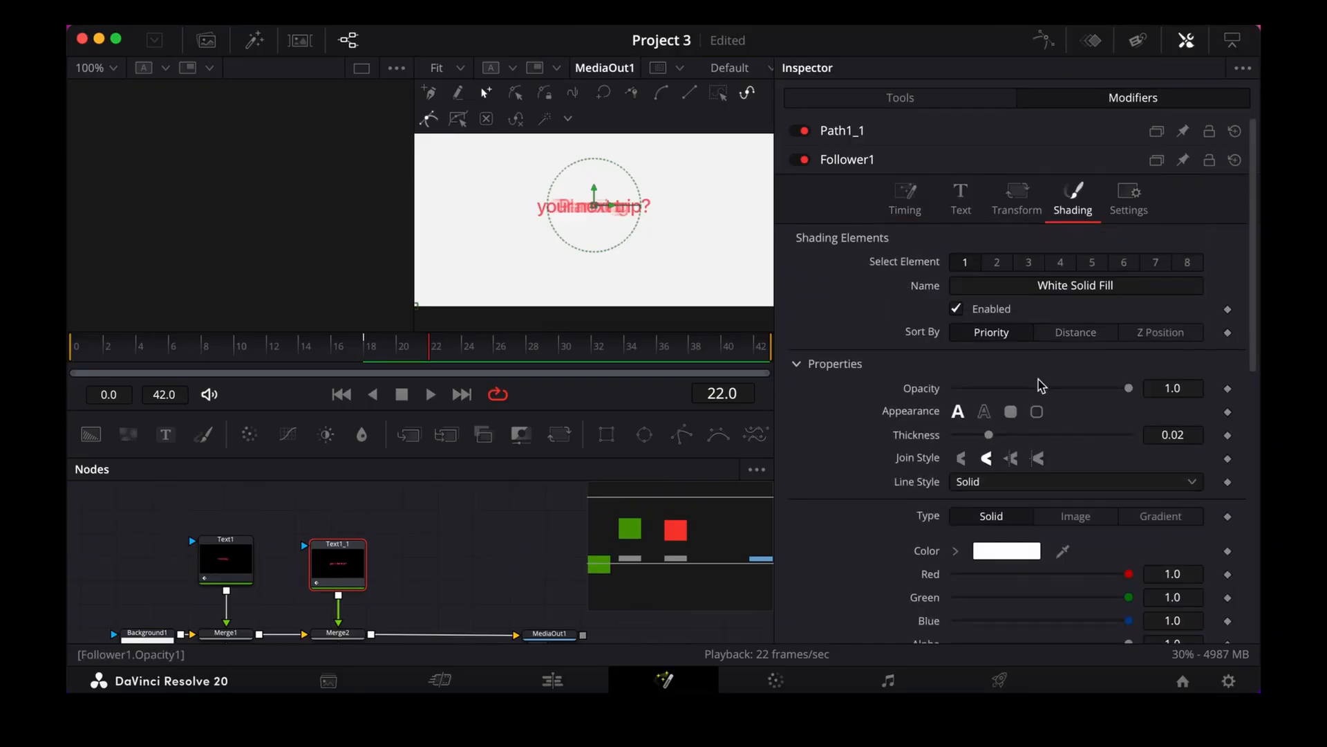
{"action": "scroll", "coordinate": [1042, 386], "scroll_direction": "down", "scroll_amount": 10}
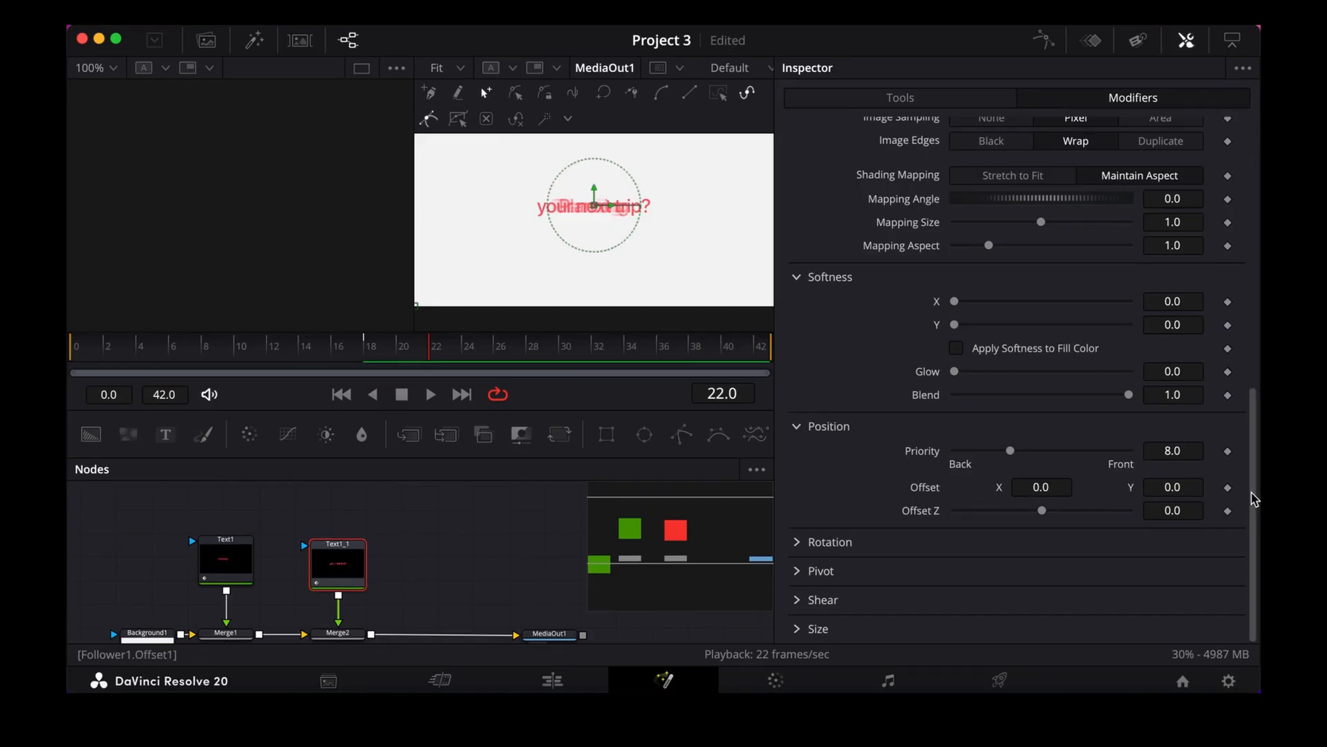
{"action": "left_click", "coordinate": [1228, 488]}
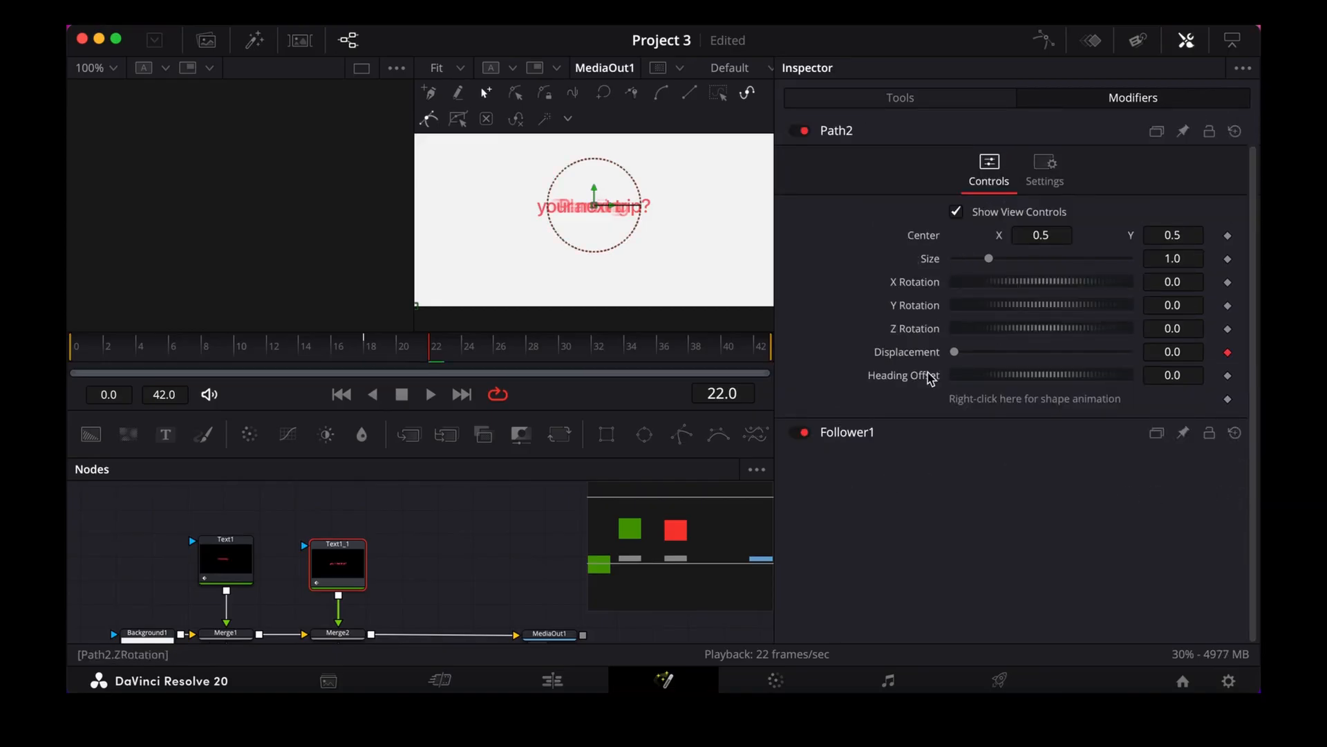
{"action": "left_click", "coordinate": [905, 425]}
{"action": "scroll", "coordinate": [885, 420], "scroll_direction": "down", "scroll_amount": 5}
{"action": "scroll", "coordinate": [885, 419], "scroll_direction": "down", "scroll_amount": 10}
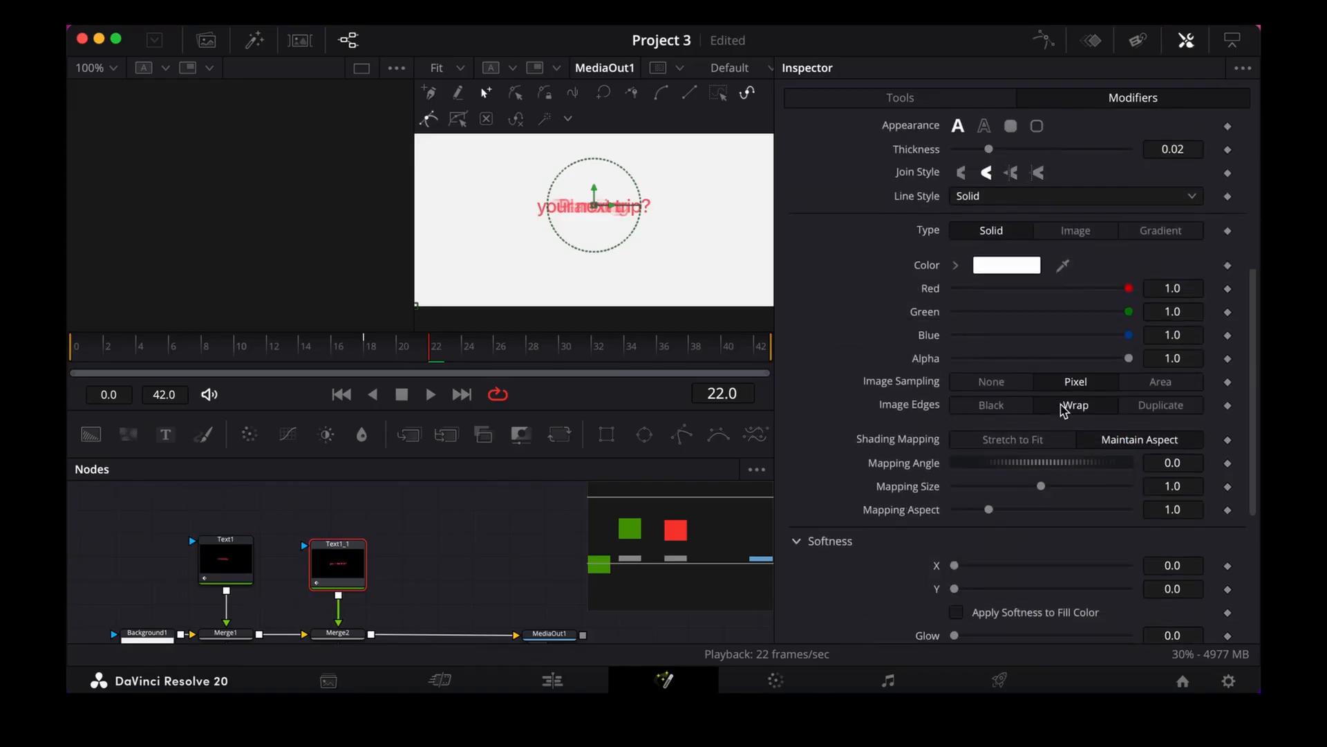
{"action": "left_click_drag", "start_coordinate": [471, 363], "coordinate": [664, 353]}
{"action": "left_click", "coordinate": [1228, 488]}
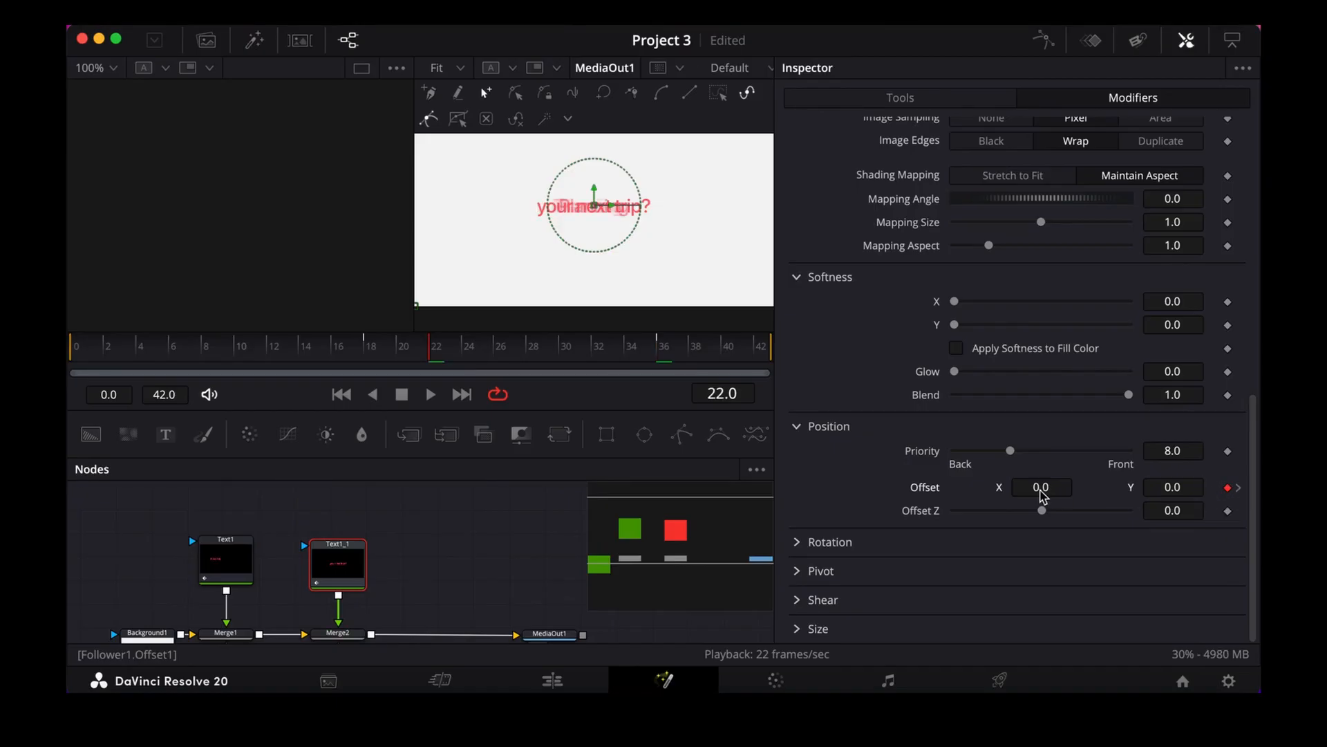
Set the Follower's shading position offset X to 3.556 at frame 22 and 0.879 at frame 36.
{"action": "mouse_move", "coordinate": [1039, 490]}
{"action": "left_mouse_down"}
{"action": "mouse_move", "coordinate": [984, 491]}
{"action": "mouse_move", "coordinate": [924, 470]}
{"action": "mouse_move", "coordinate": [1042, 492]}
{"action": "left_mouse_up"}
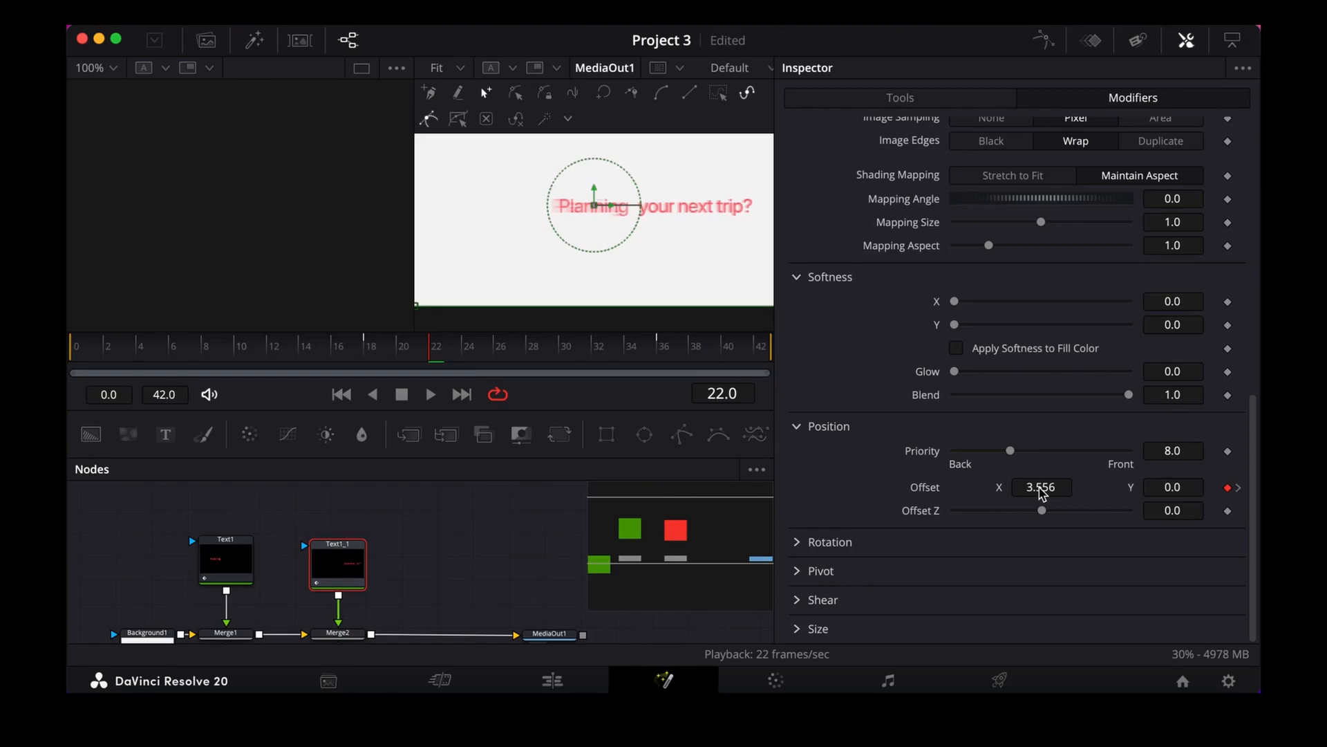
{"action": "left_click", "coordinate": [662, 352]}
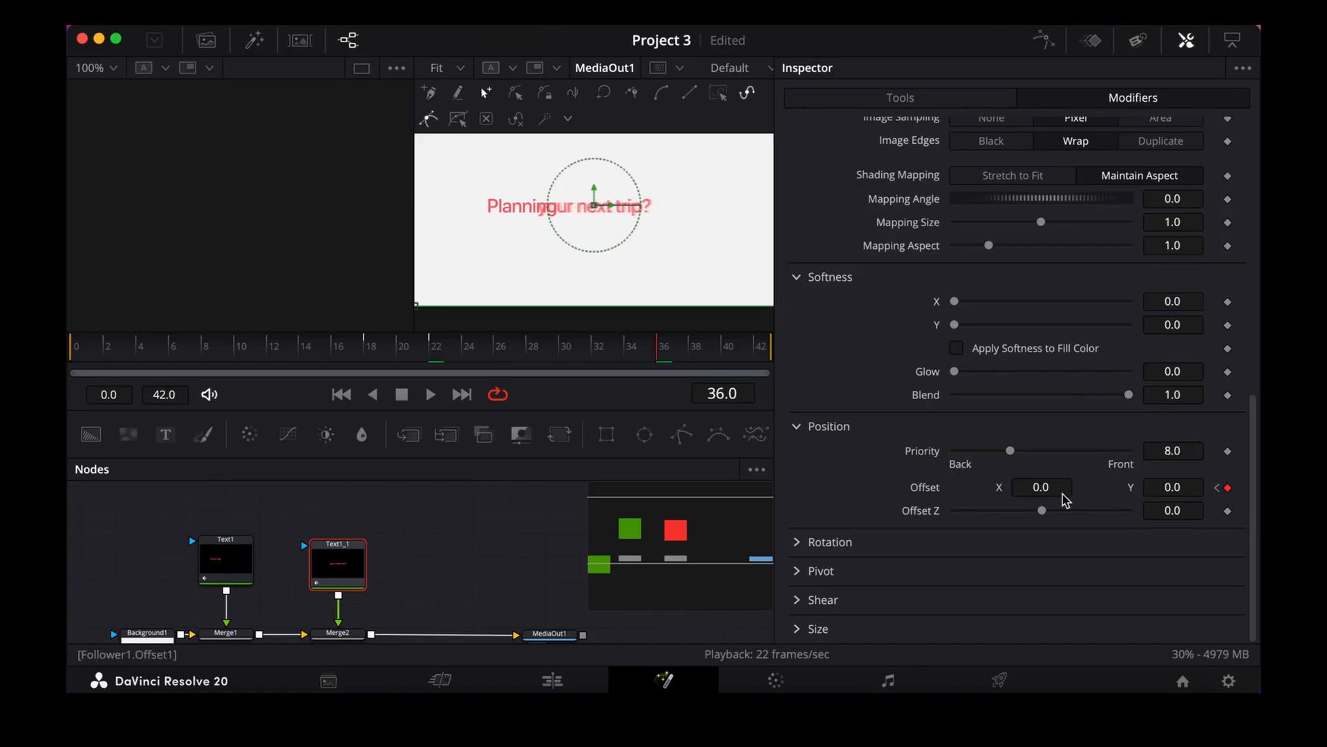
{"action": "left_click_drag", "start_coordinate": [1037, 487], "coordinate": [685, 468]}
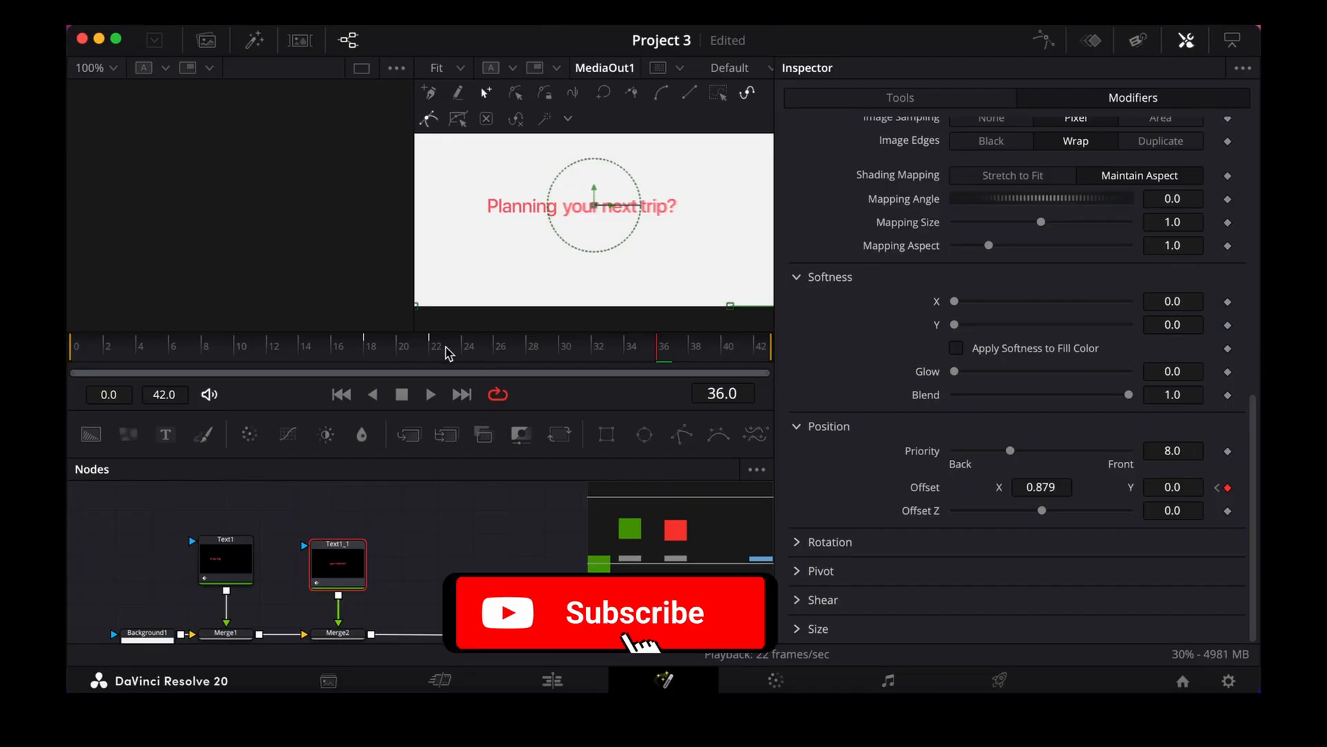
{"action": "scroll", "coordinate": [1003, 346], "scroll_direction": "up", "scroll_amount": 3}
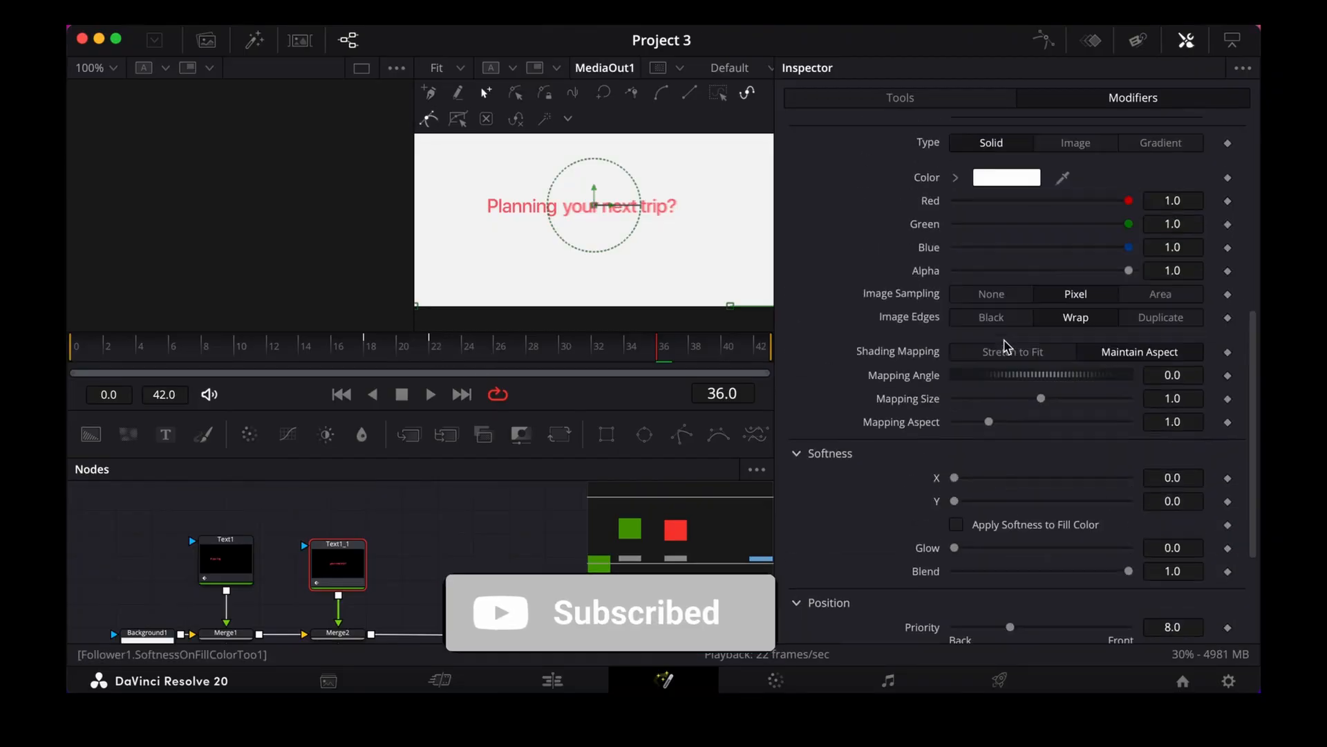
Keyframe the Follower's shading opacity at 0.0 on frame 22 and 1.0 on frame 36.
{"action": "scroll", "coordinate": [1006, 347], "scroll_direction": "down", "scroll_amount": 1}
{"action": "scroll", "coordinate": [1005, 343], "scroll_direction": "up", "scroll_amount": 7}
{"action": "left_click_drag", "start_coordinate": [428, 345], "coordinate": [431, 346]}
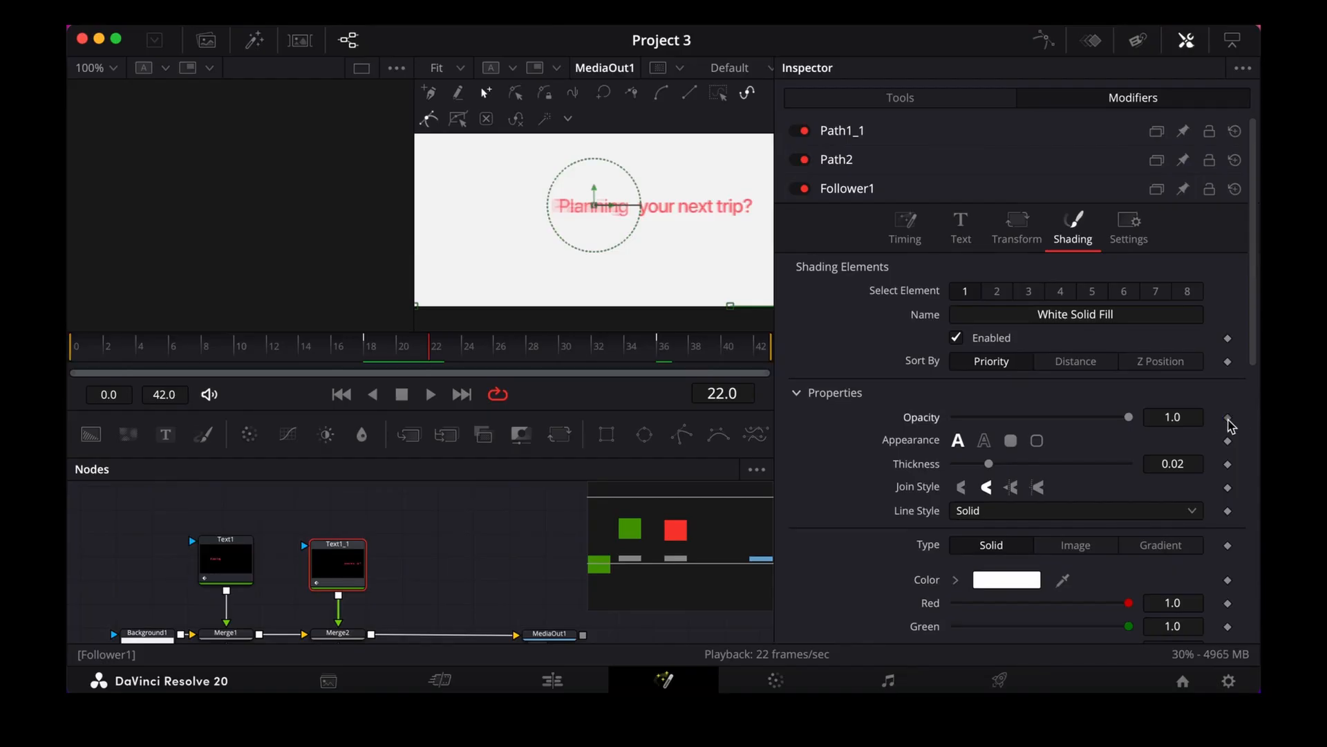
{"action": "left_click", "coordinate": [1228, 418]}
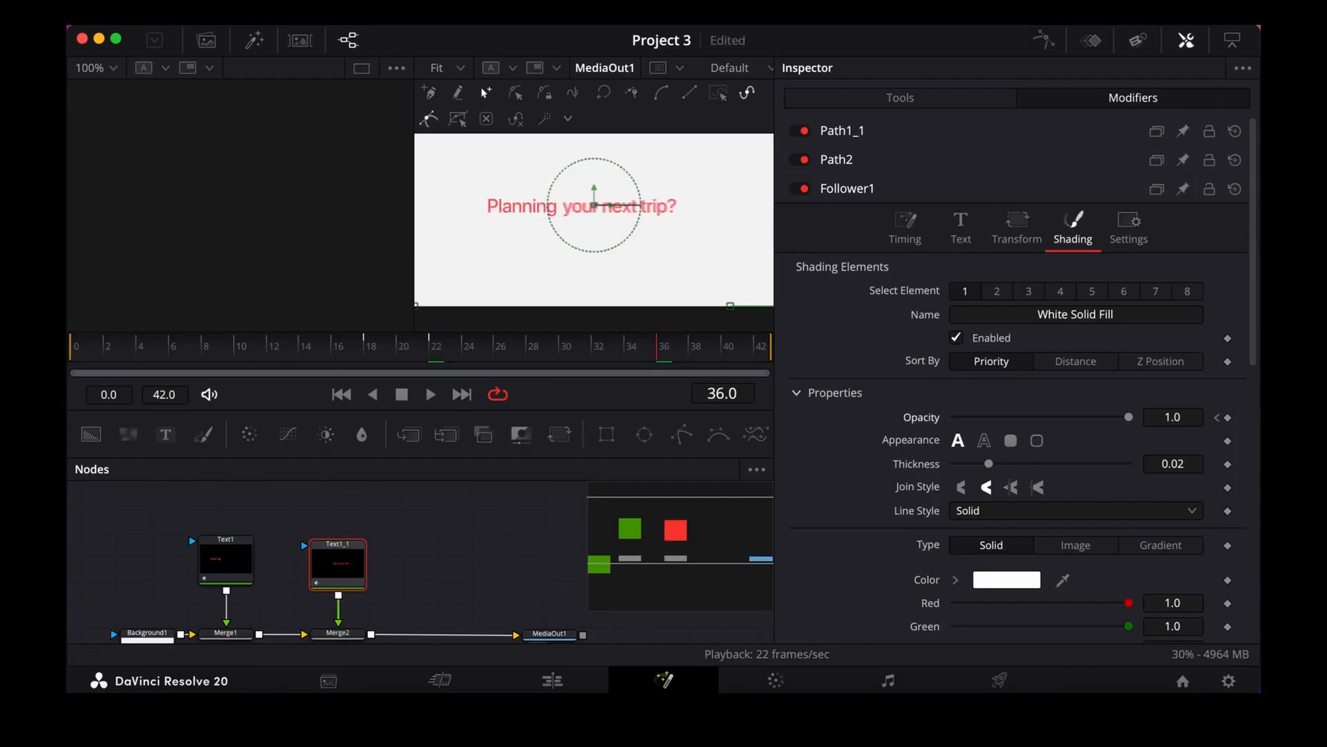
{"action": "left_click", "coordinate": [1228, 419]}
{"action": "left_click", "coordinate": [1218, 417]}
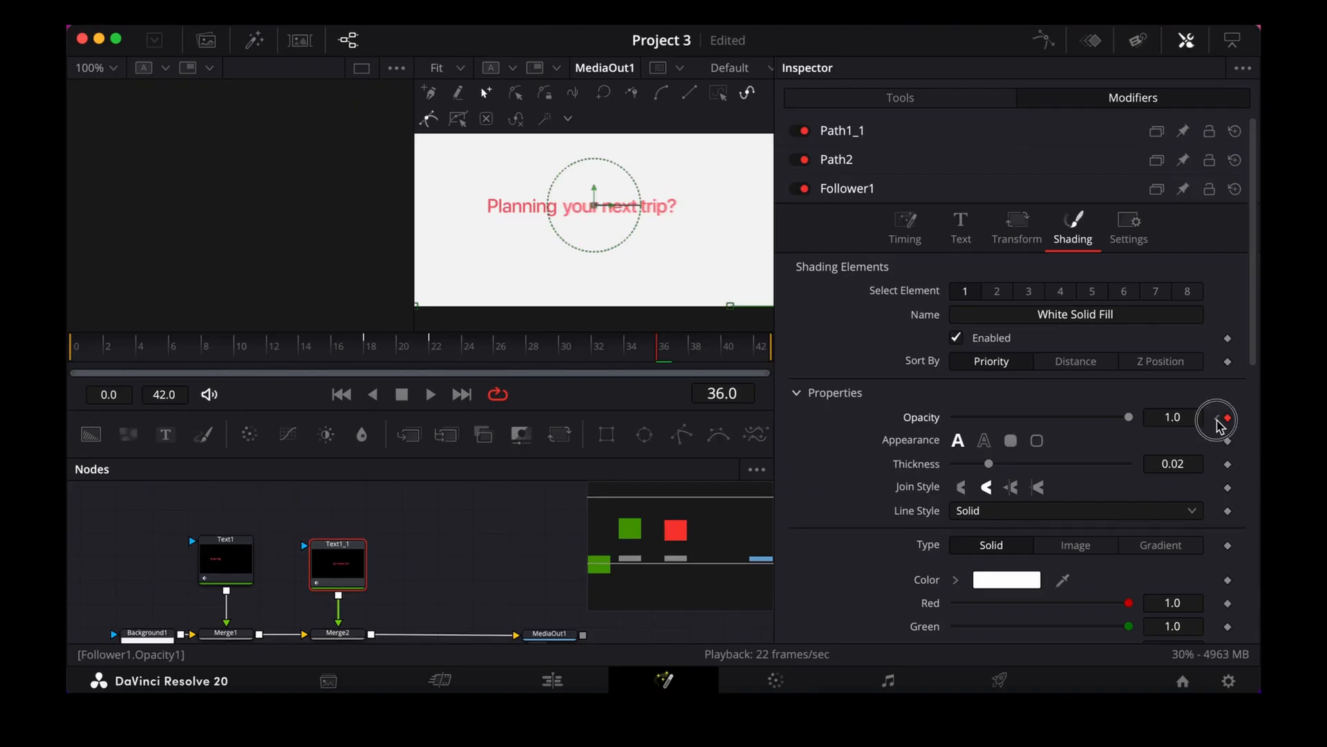
{"action": "left_click", "coordinate": [1129, 417]}
{"action": "left_click_drag", "start_coordinate": [1129, 417], "coordinate": [833, 443]}
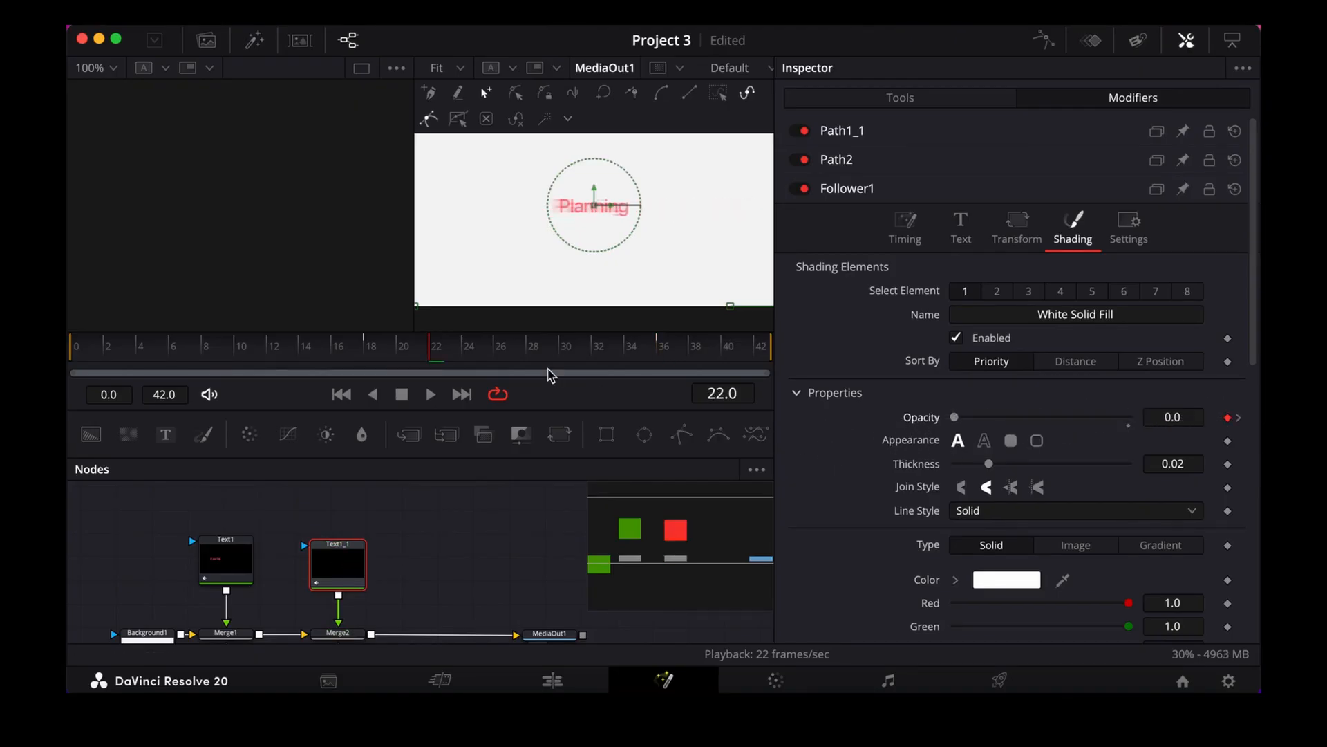
Set the Follower's timing delay between each character to 0.41.
{"action": "left_click", "coordinate": [905, 228]}
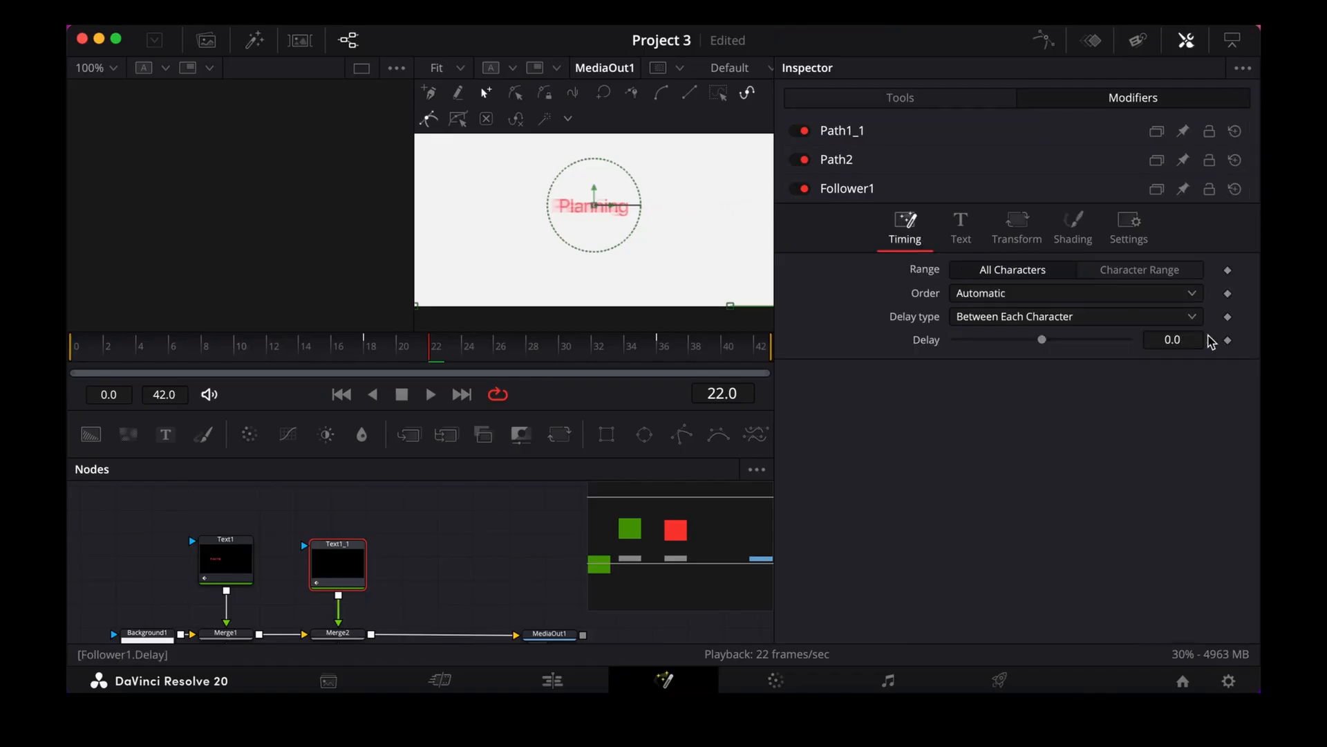
{"action": "left_click", "coordinate": [1187, 346]}
{"action": "type", "text": "1"}
Show all of Text1_1's animation curves in the Spline editor and apply Out Cubic easing to every keyframe.
{"action": "left_click", "coordinate": [1045, 40]}
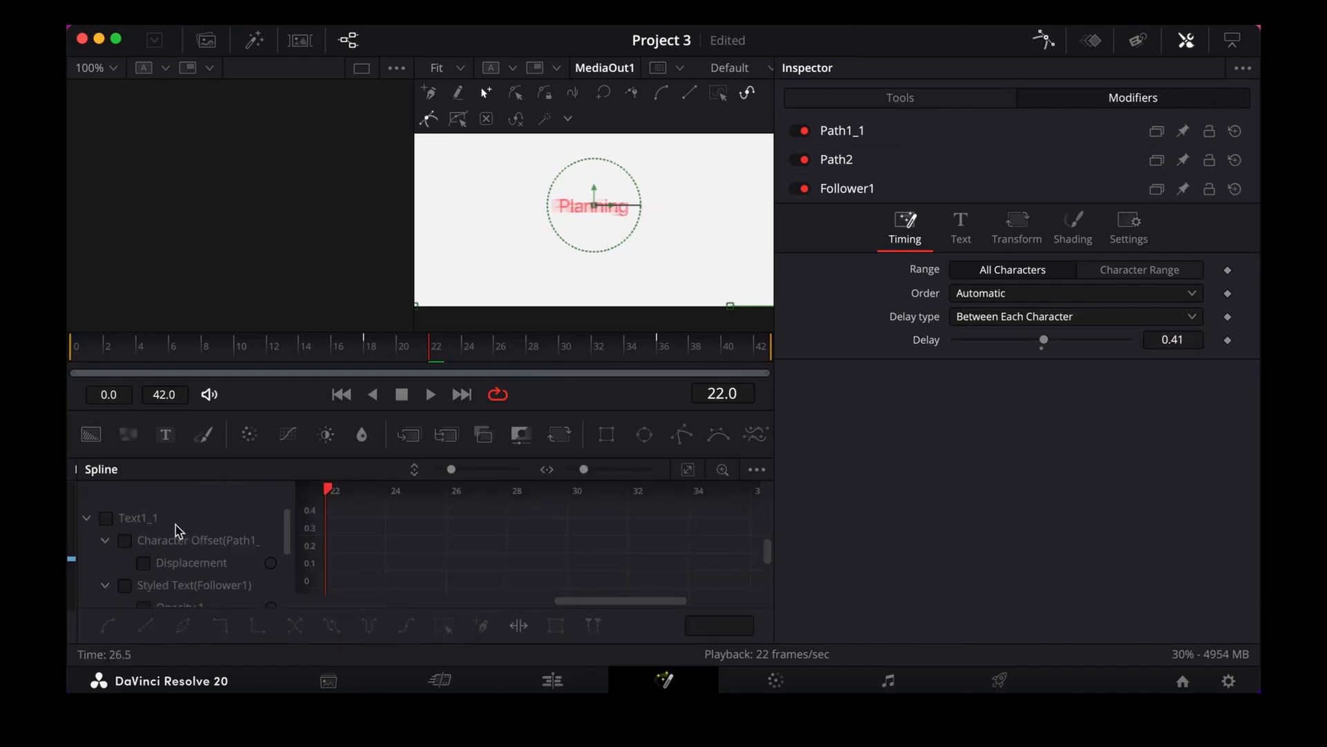
{"action": "left_click", "coordinate": [107, 518]}
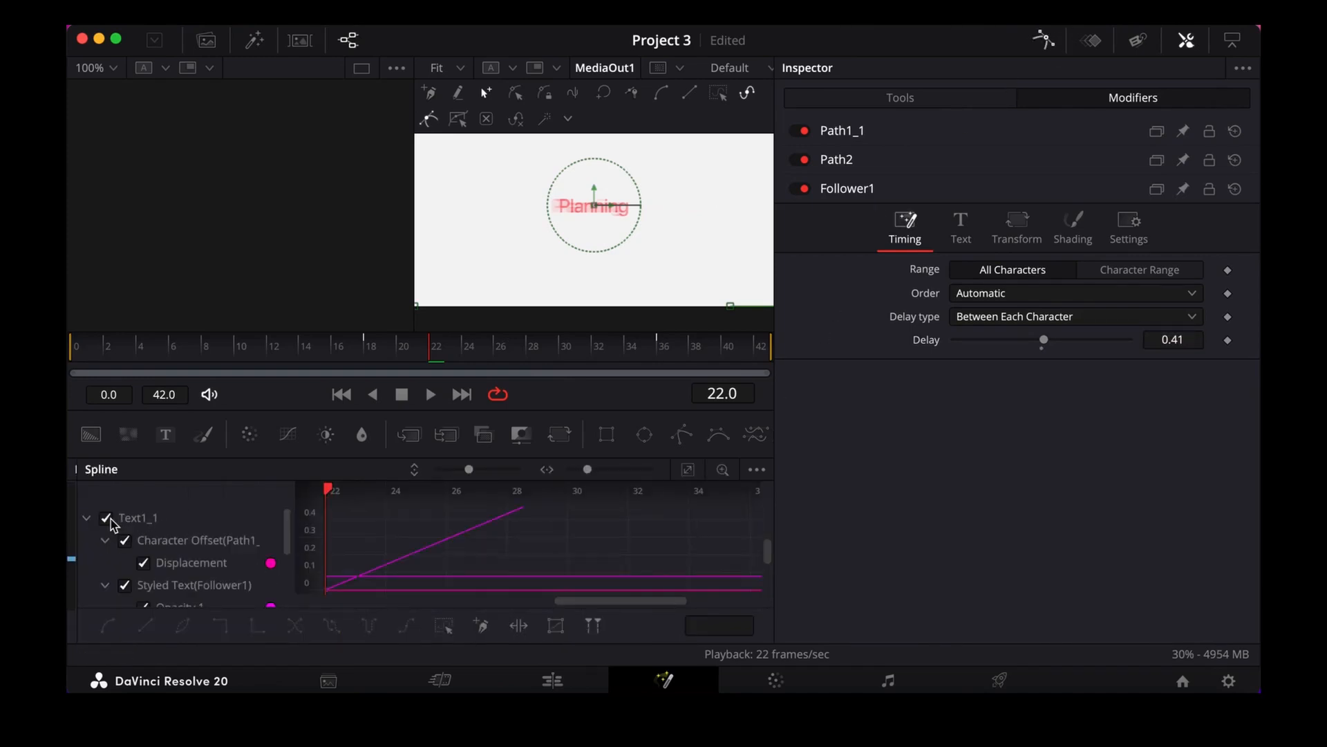
{"action": "left_click", "coordinate": [689, 474]}
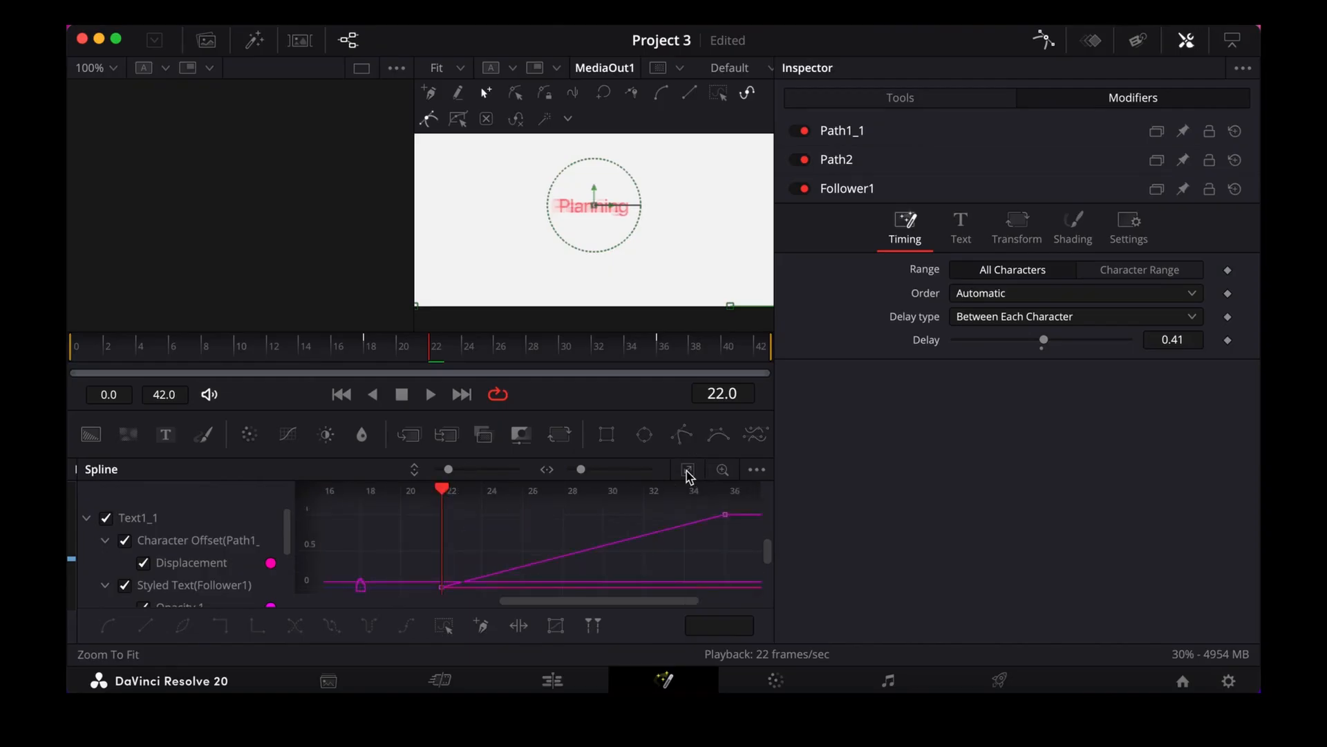
{"action": "left_click", "coordinate": [444, 626]}
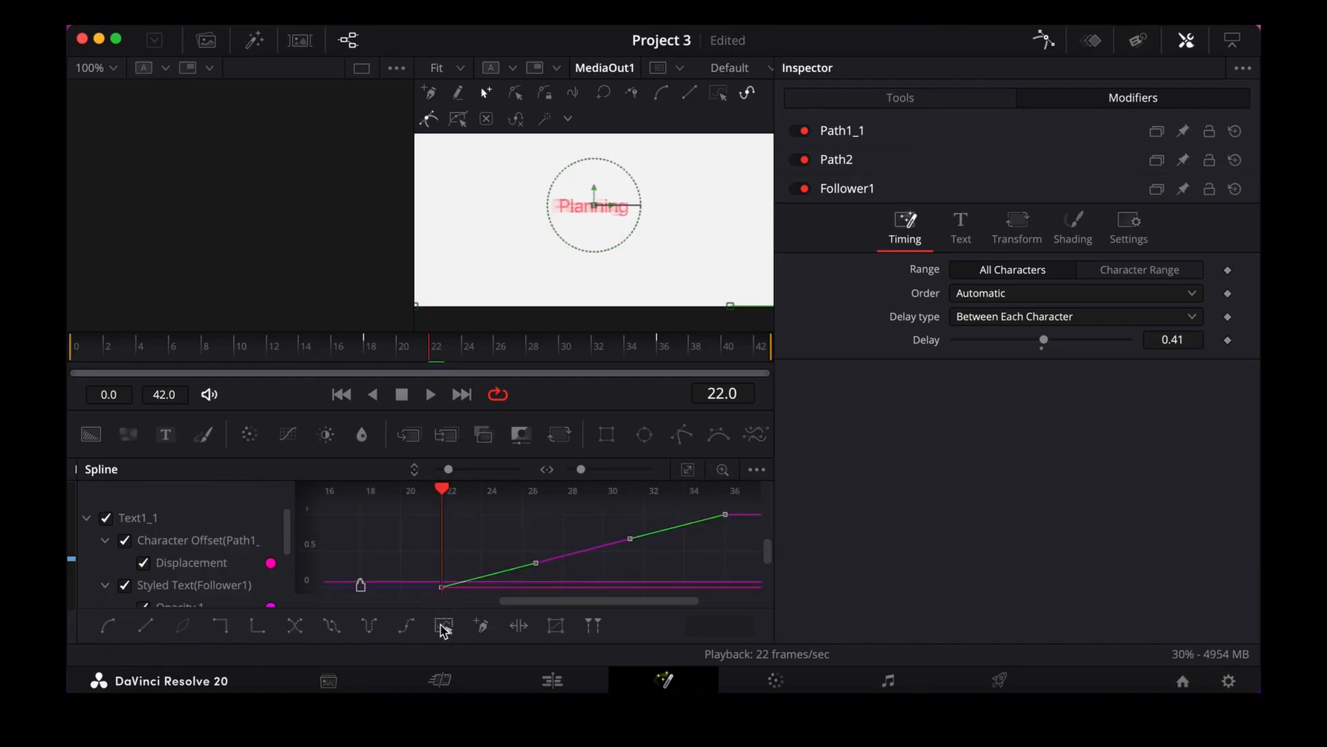
{"action": "right_click", "coordinate": [610, 571]}
{"action": "mouse_move", "coordinate": [663, 430]}
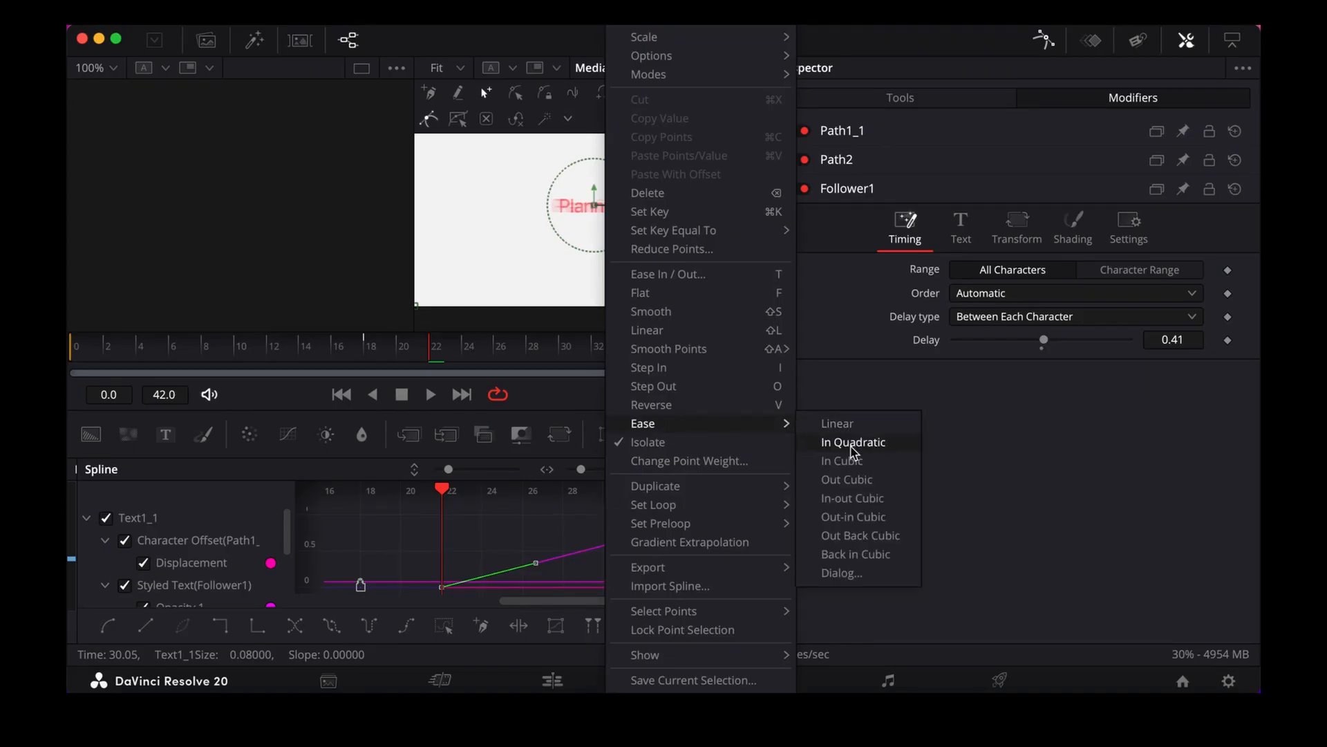
{"action": "left_click", "coordinate": [847, 479]}
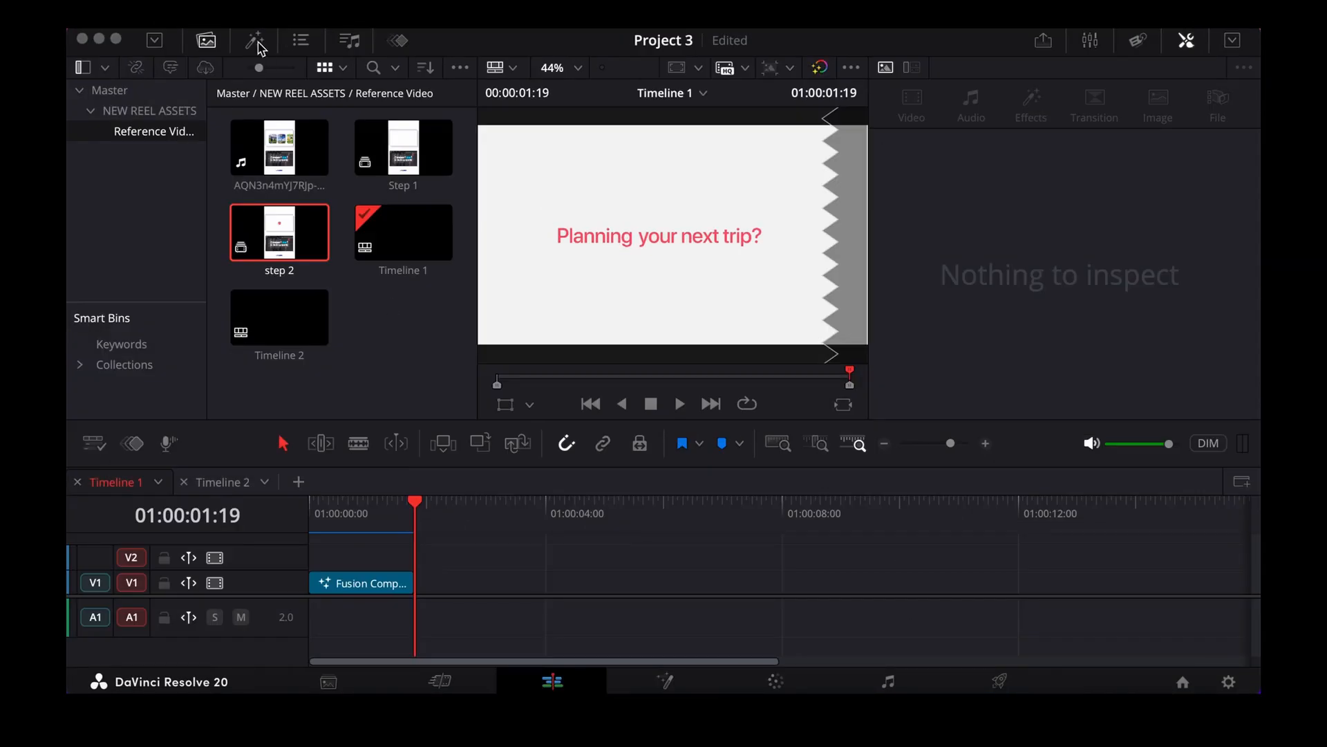
Place a new Fusion Composition after the first clip on track V1 and set its duration to 00:00:05:19.
{"action": "left_click", "coordinate": [256, 42]}
{"action": "left_click_drag", "start_coordinate": [332, 166], "coordinate": [423, 593]}
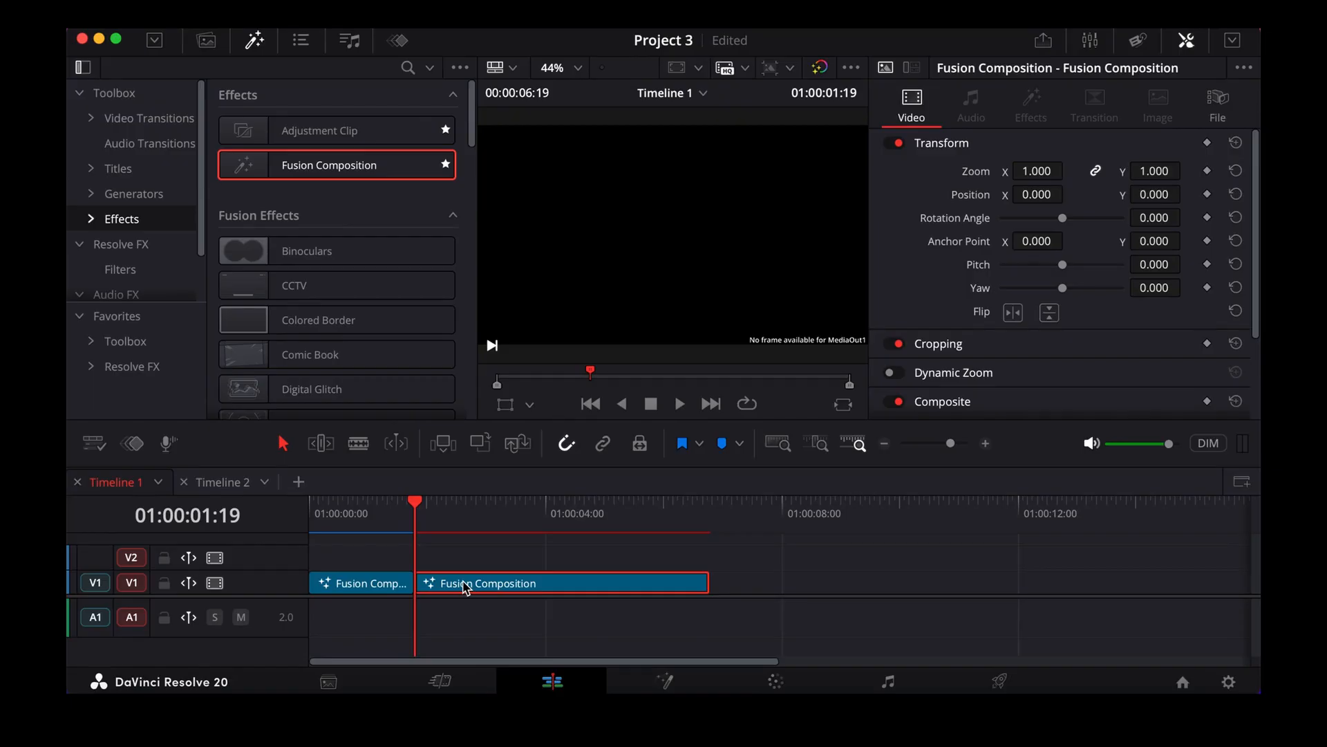
{"action": "key", "text": "super+d"}
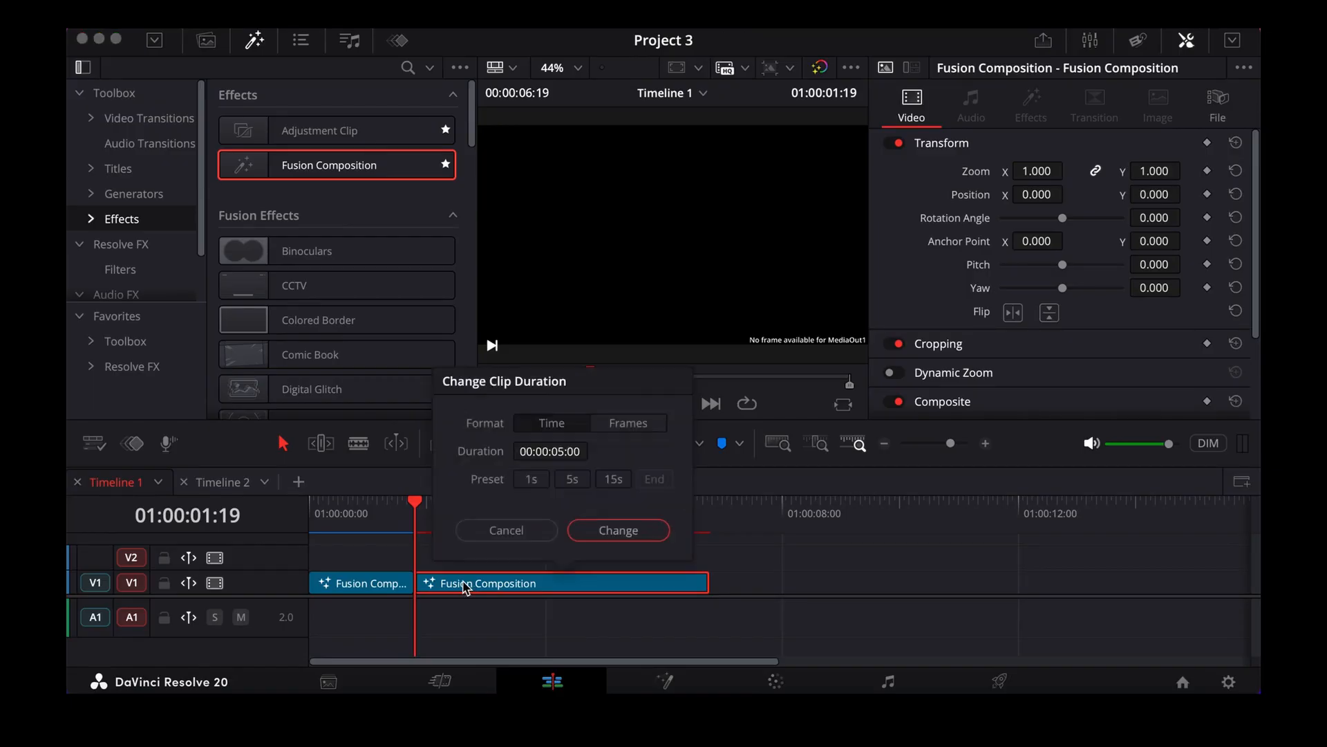
{"action": "left_click", "coordinate": [585, 451]}
{"action": "key", "text": "Right"}
{"action": "key", "text": "BackSpace"}
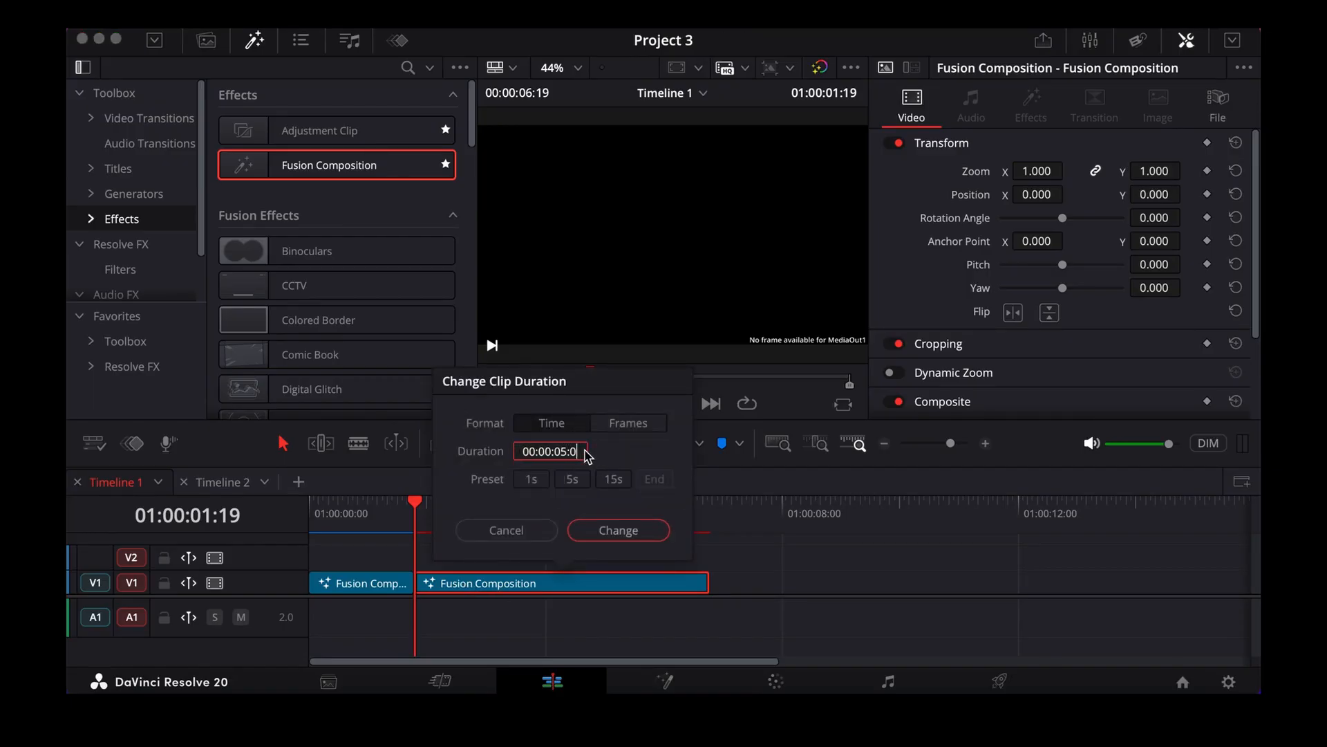
{"action": "key", "text": "BackSpace"}
{"action": "type", "text": "19"}
{"action": "left_click", "coordinate": [616, 531]}
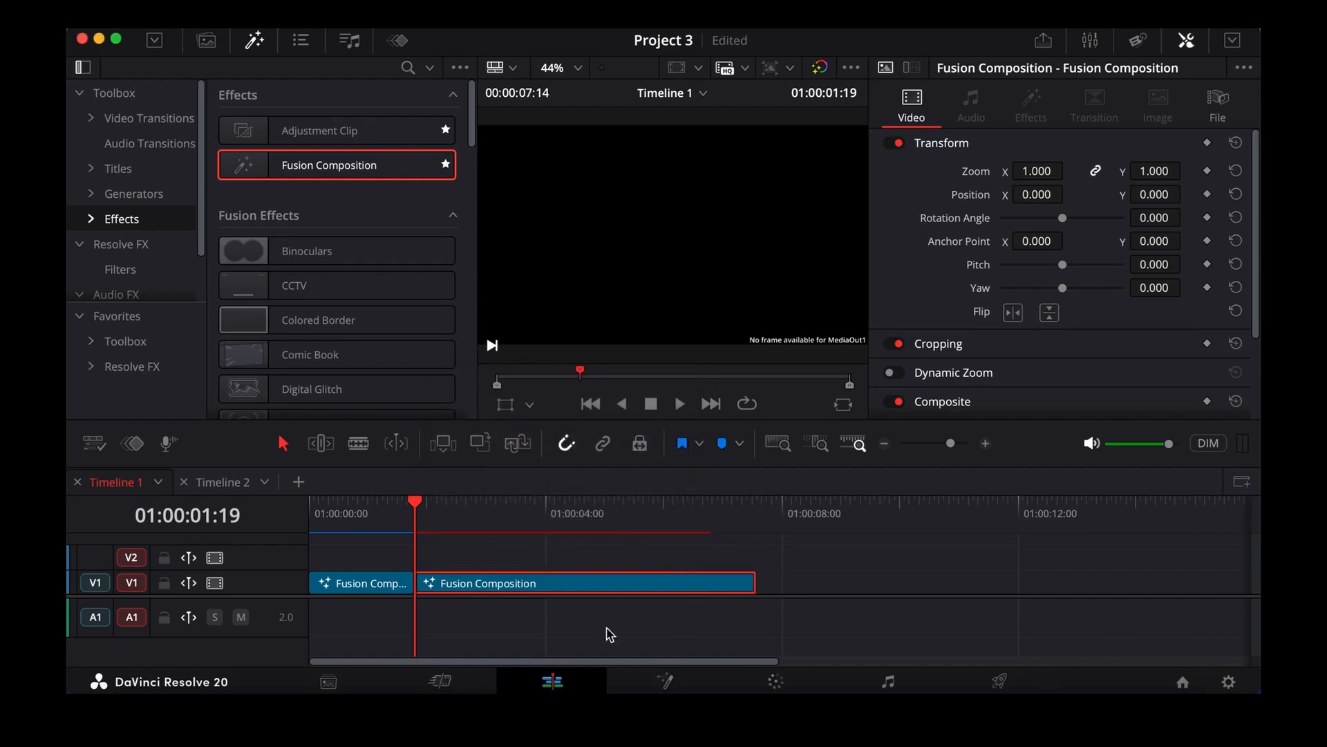
Open the new composition in Fusion and connect a Background node to MediaOut1.
{"action": "left_click", "coordinate": [666, 681]}
{"action": "left_click_drag", "start_coordinate": [447, 557], "coordinate": [548, 551]}
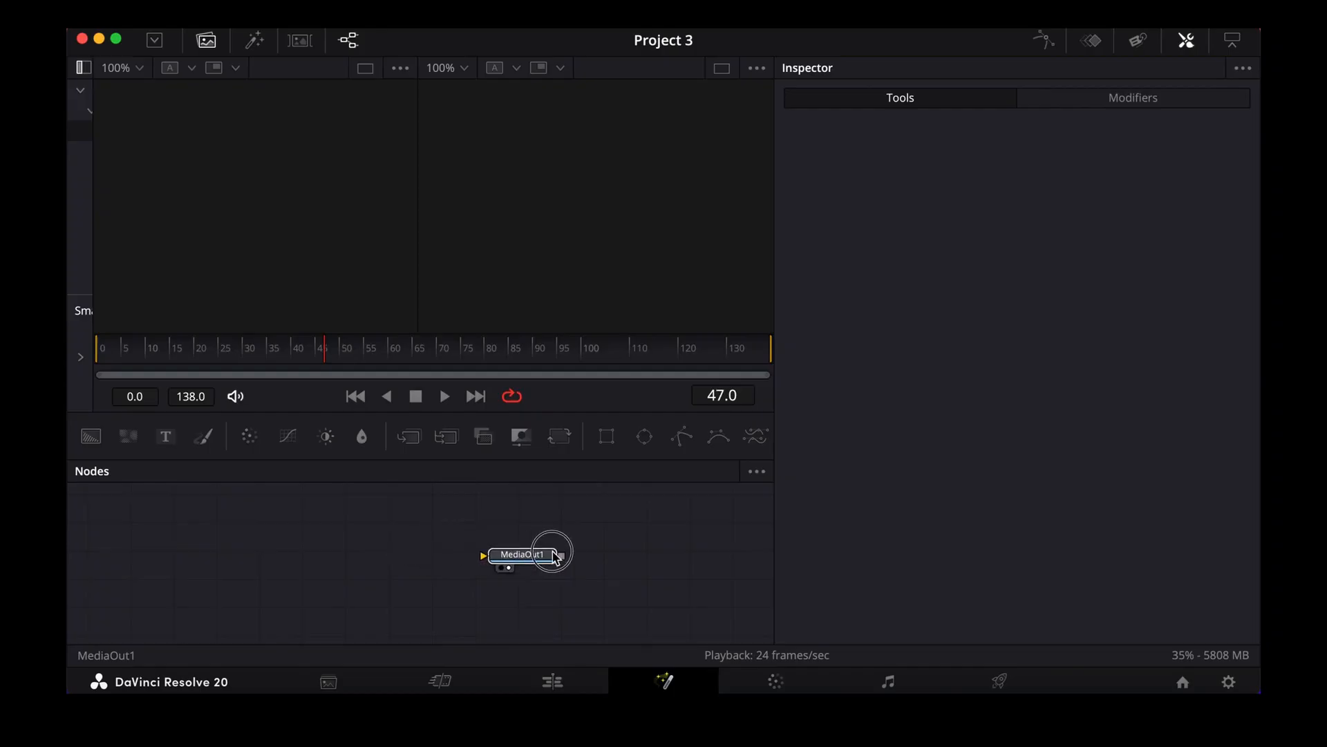
{"action": "left_click_drag", "start_coordinate": [90, 435], "coordinate": [565, 557]}
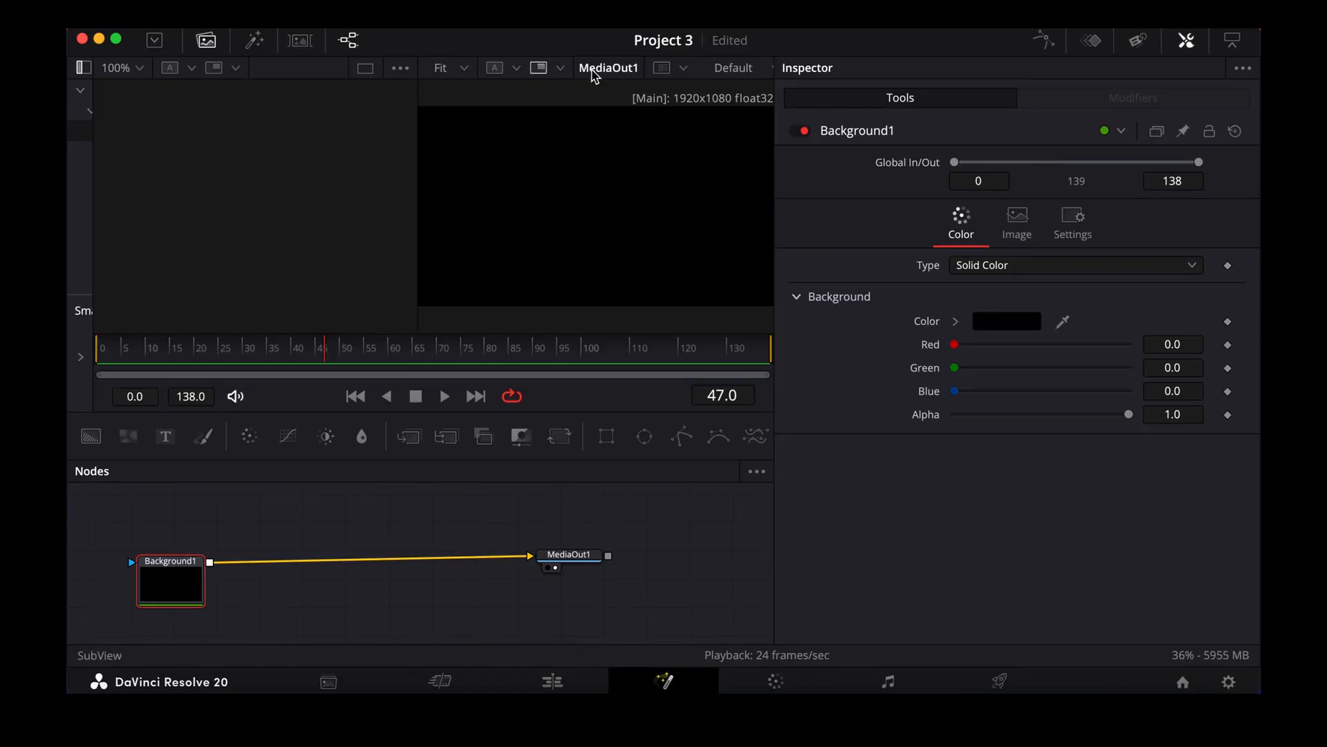
Hide the Inspector, switch to a single viewer, and move MediaOut1 farther from the Background node.
{"action": "left_click", "coordinate": [1185, 40]}
{"action": "left_click", "coordinate": [1207, 67]}
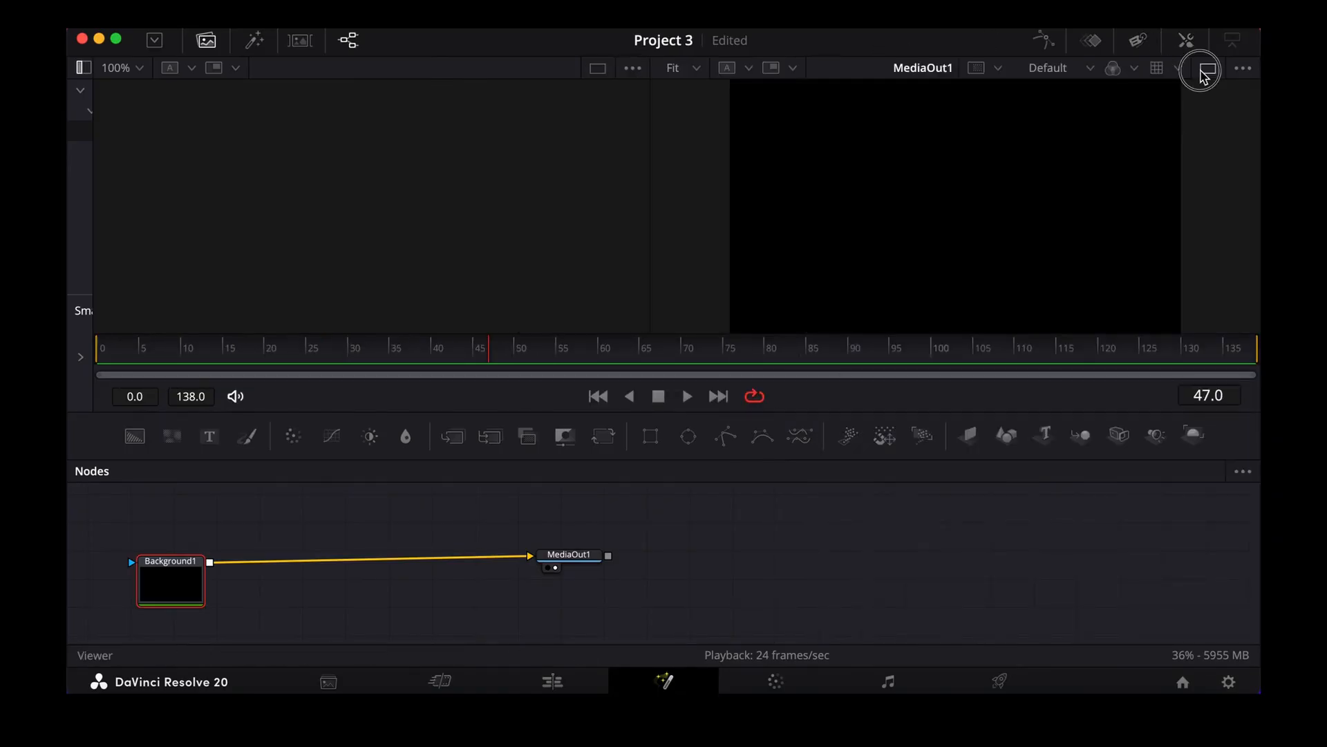
{"action": "left_click_drag", "start_coordinate": [593, 563], "coordinate": [772, 567]}
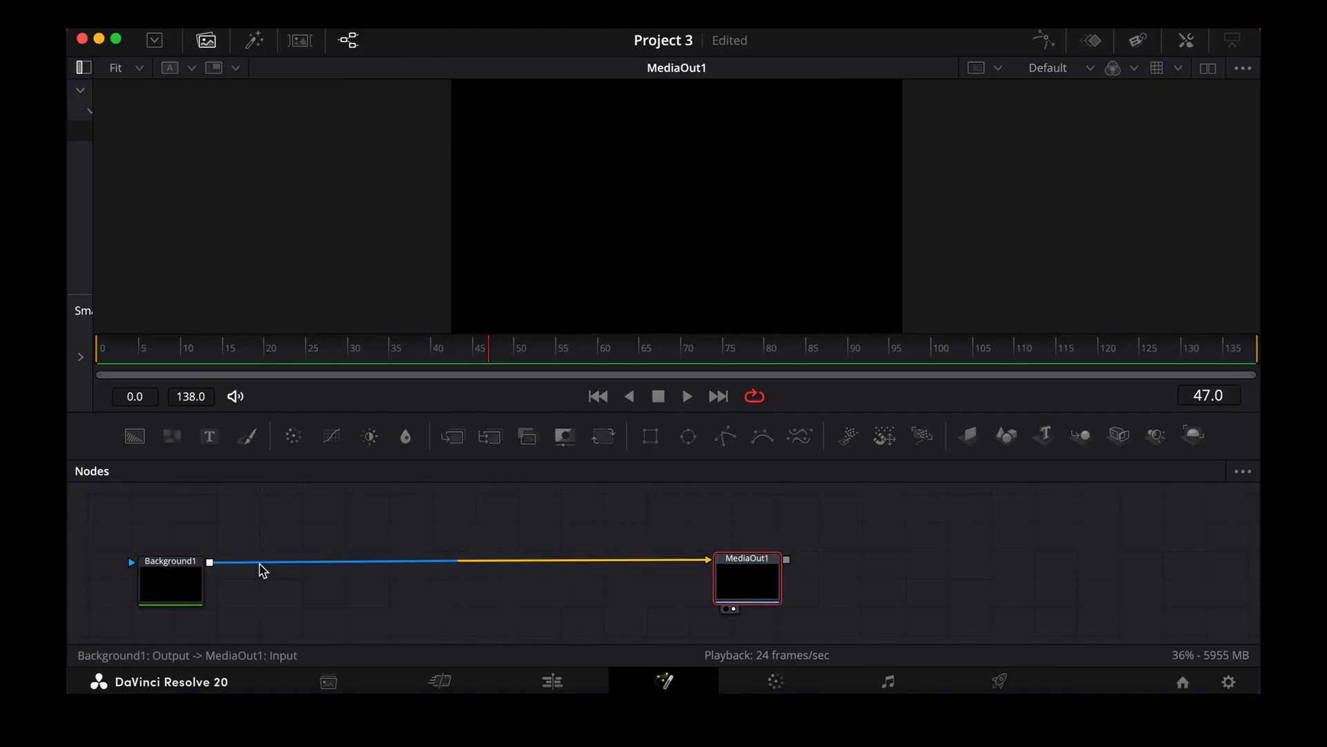
Set the Background node's solid color to light grey.
{"action": "left_click", "coordinate": [1187, 40]}
{"action": "left_click", "coordinate": [1007, 322]}
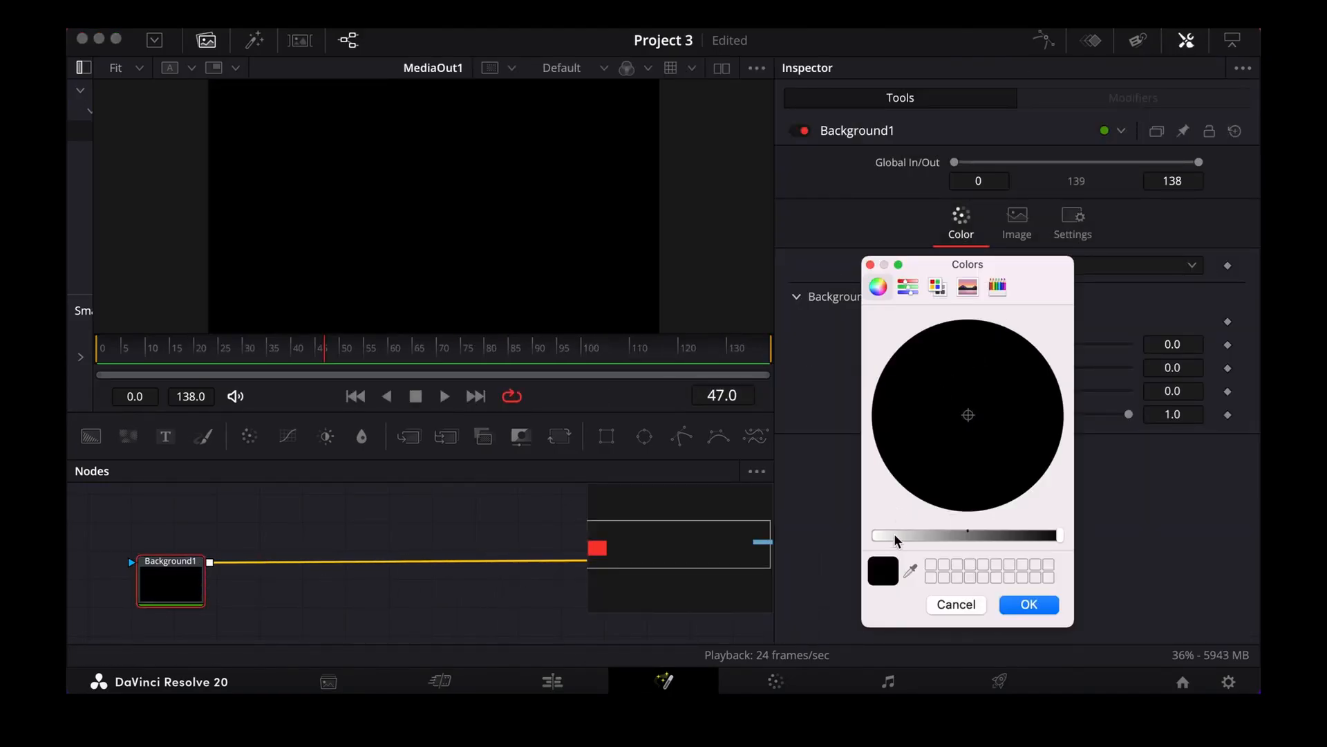
{"action": "left_click", "coordinate": [894, 533]}
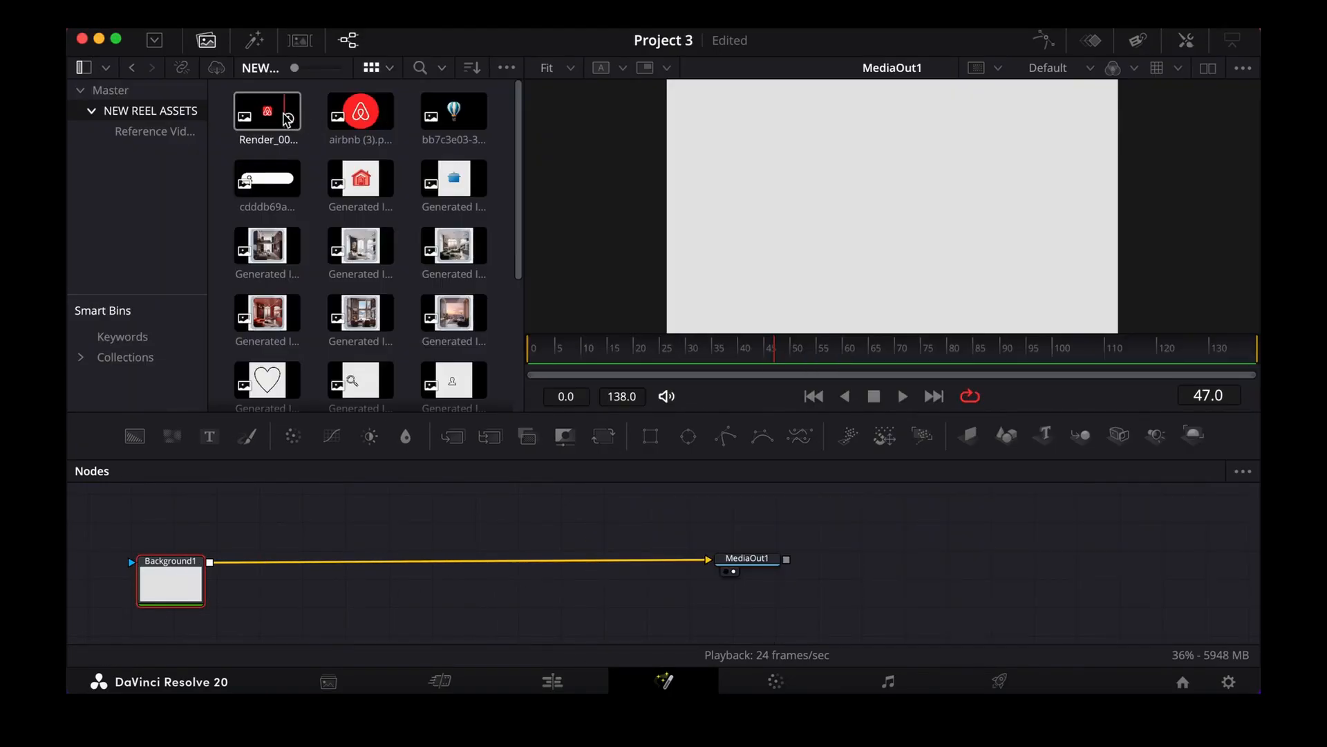
Merge the red Airbnb icon render from NEW REEL ASSETS over the Background and insert a Transform node after it.
{"action": "left_click_drag", "start_coordinate": [280, 114], "coordinate": [262, 516]}
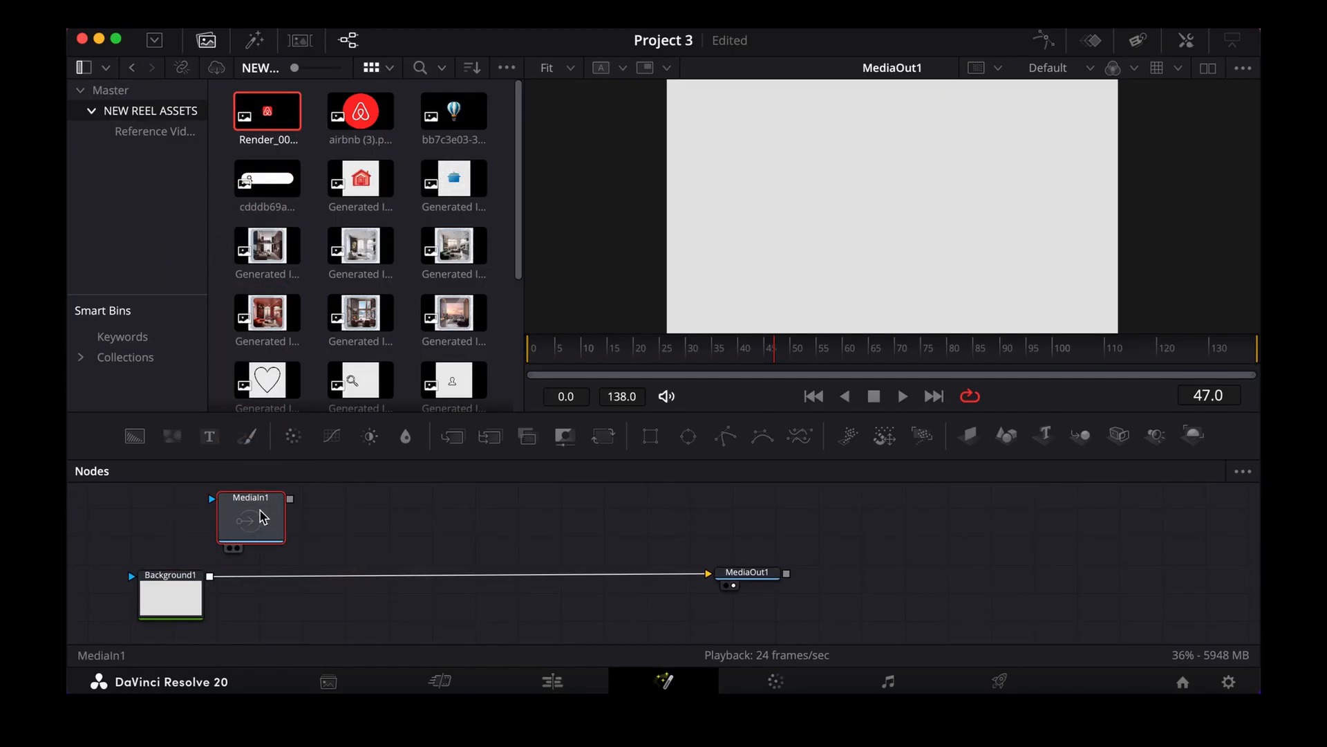
{"action": "scroll", "coordinate": [260, 518], "scroll_direction": "up", "scroll_amount": 1}
{"action": "left_click_drag", "start_coordinate": [224, 538], "coordinate": [260, 531]}
{"action": "scroll", "coordinate": [346, 608], "scroll_direction": "up", "scroll_amount": 5}
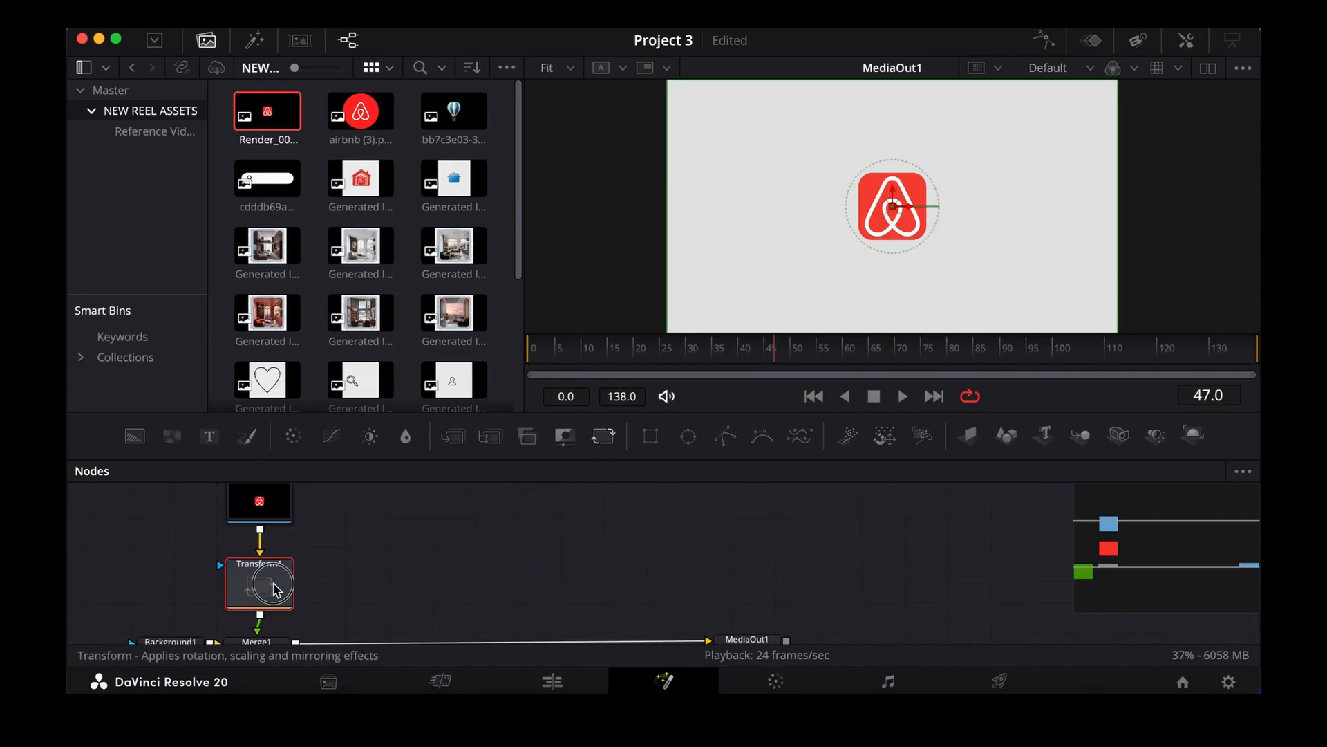
Space out MediaIn1 and Transform1 vertically in the node graph above Merge1.
{"action": "left_click_drag", "start_coordinate": [272, 584], "coordinate": [272, 554]}
{"action": "scroll", "coordinate": [320, 583], "scroll_direction": "up", "scroll_amount": 3}
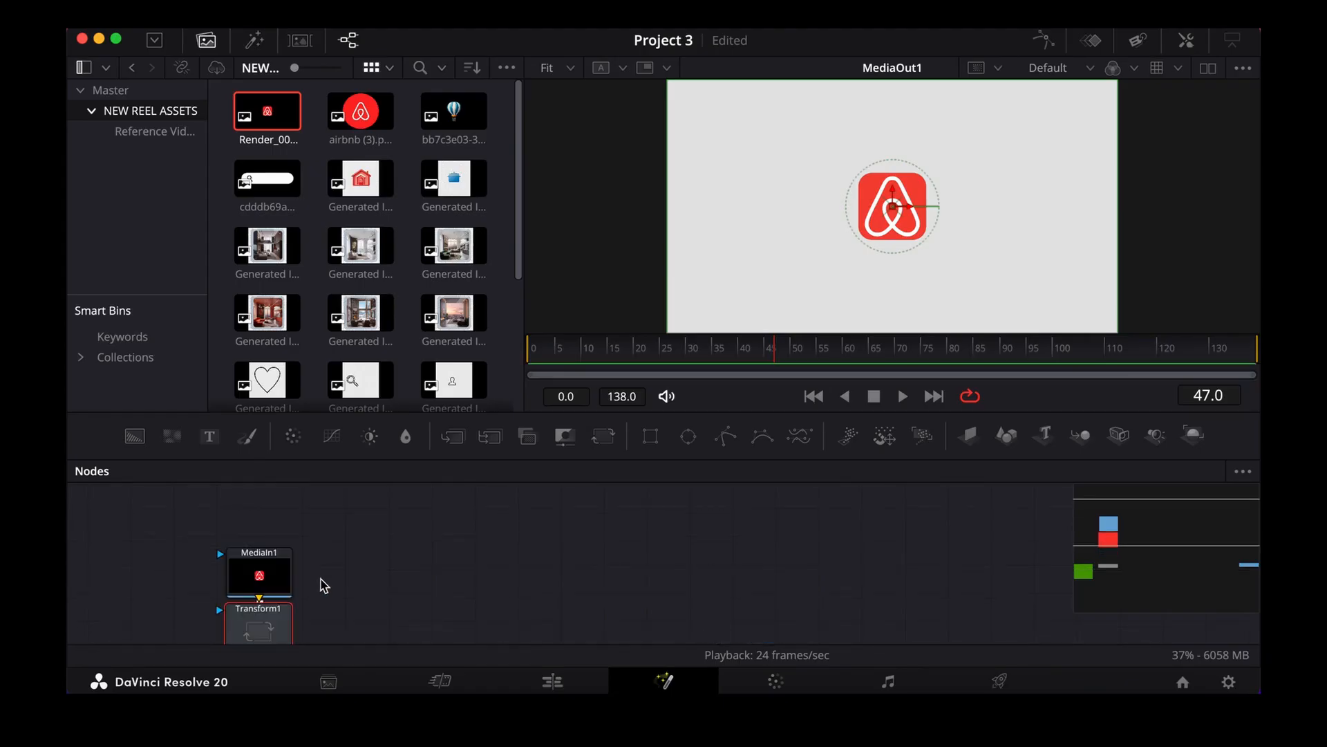
{"action": "left_click", "coordinate": [266, 628]}
{"action": "left_click_drag", "start_coordinate": [266, 586], "coordinate": [266, 531]}
{"action": "scroll", "coordinate": [283, 576], "scroll_direction": "down", "scroll_amount": 3}
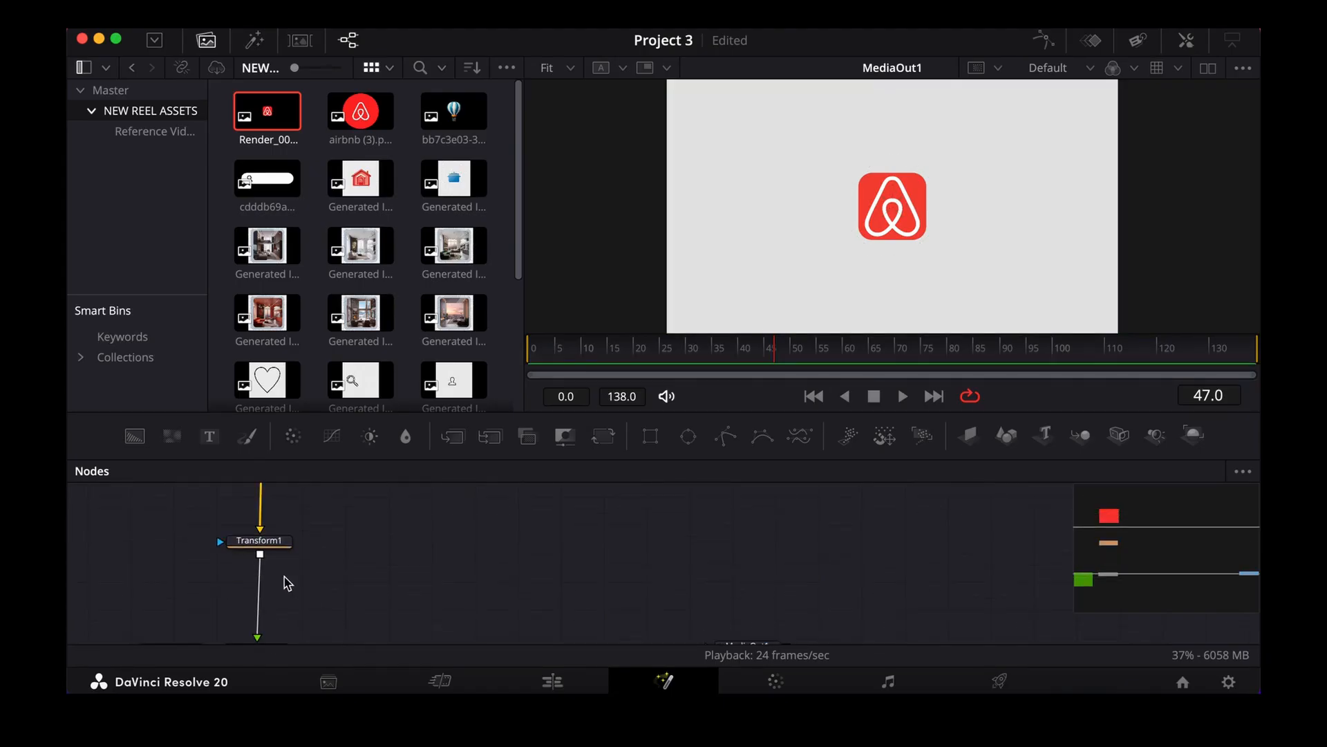
Insert a Drop Shadow node between Transform1 and Merge1 and position it in the node chain.
{"action": "left_click", "coordinate": [268, 542]}
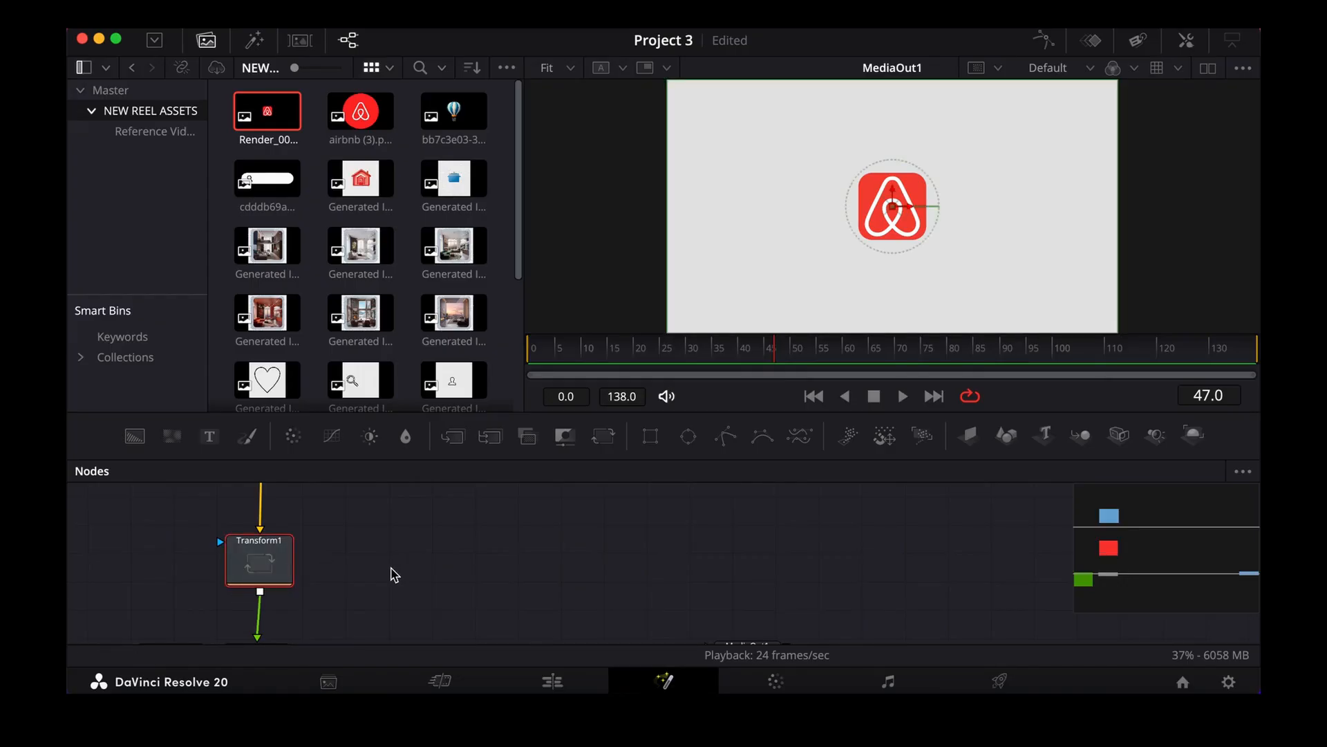
{"action": "key", "text": "shift+space"}
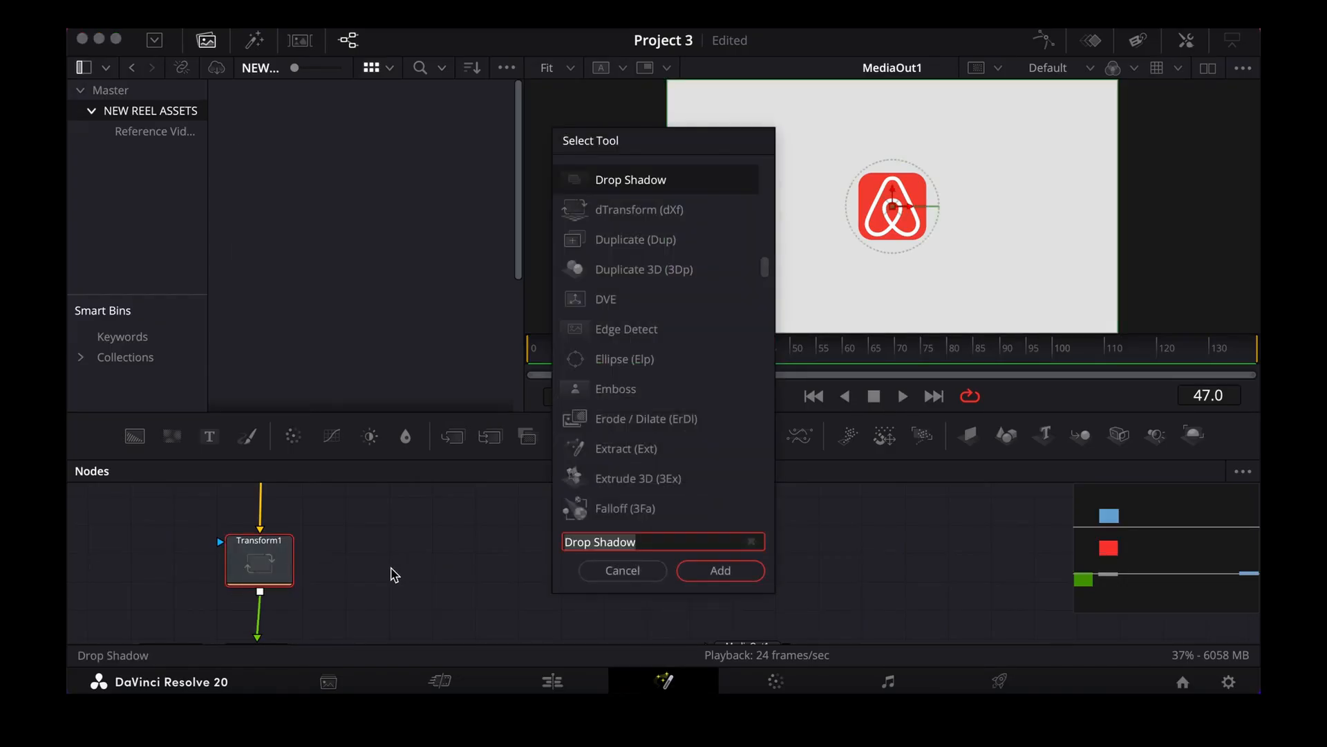
{"action": "left_click", "coordinate": [723, 577]}
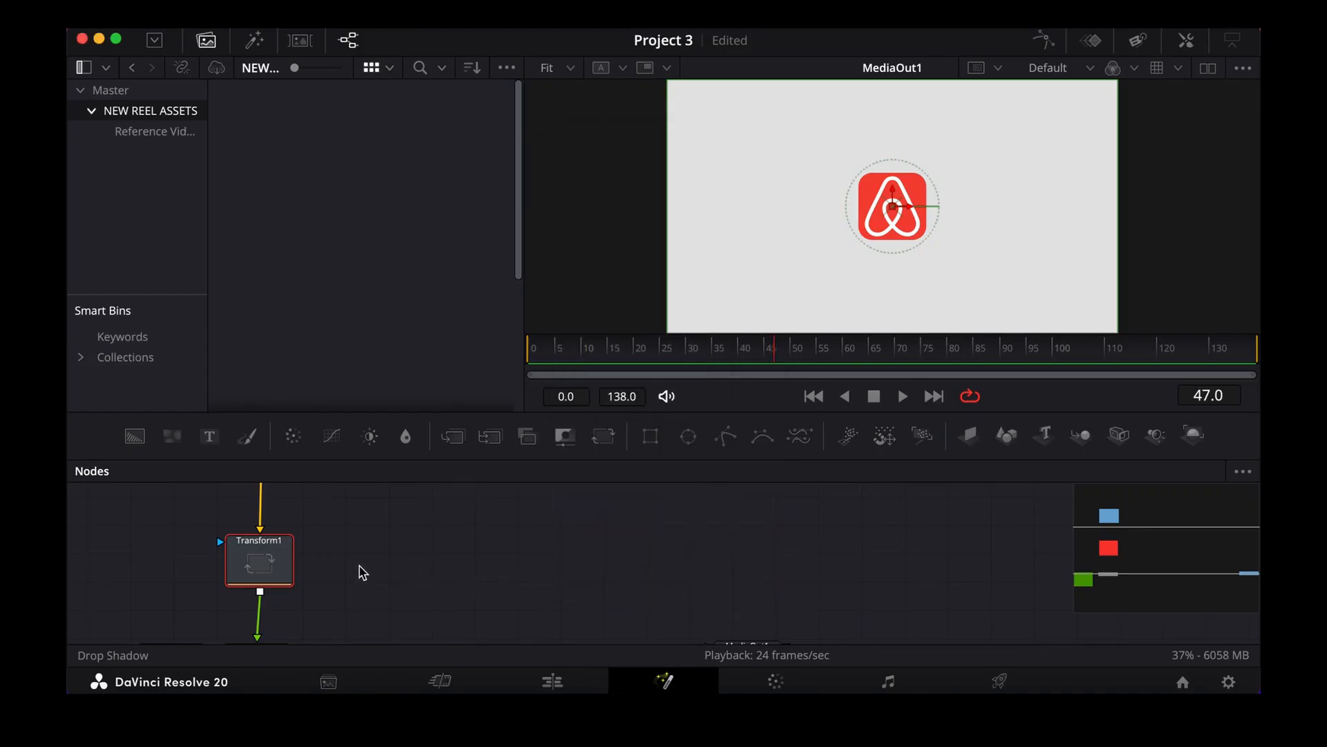
{"action": "left_click_drag", "start_coordinate": [260, 588], "coordinate": [259, 537]}
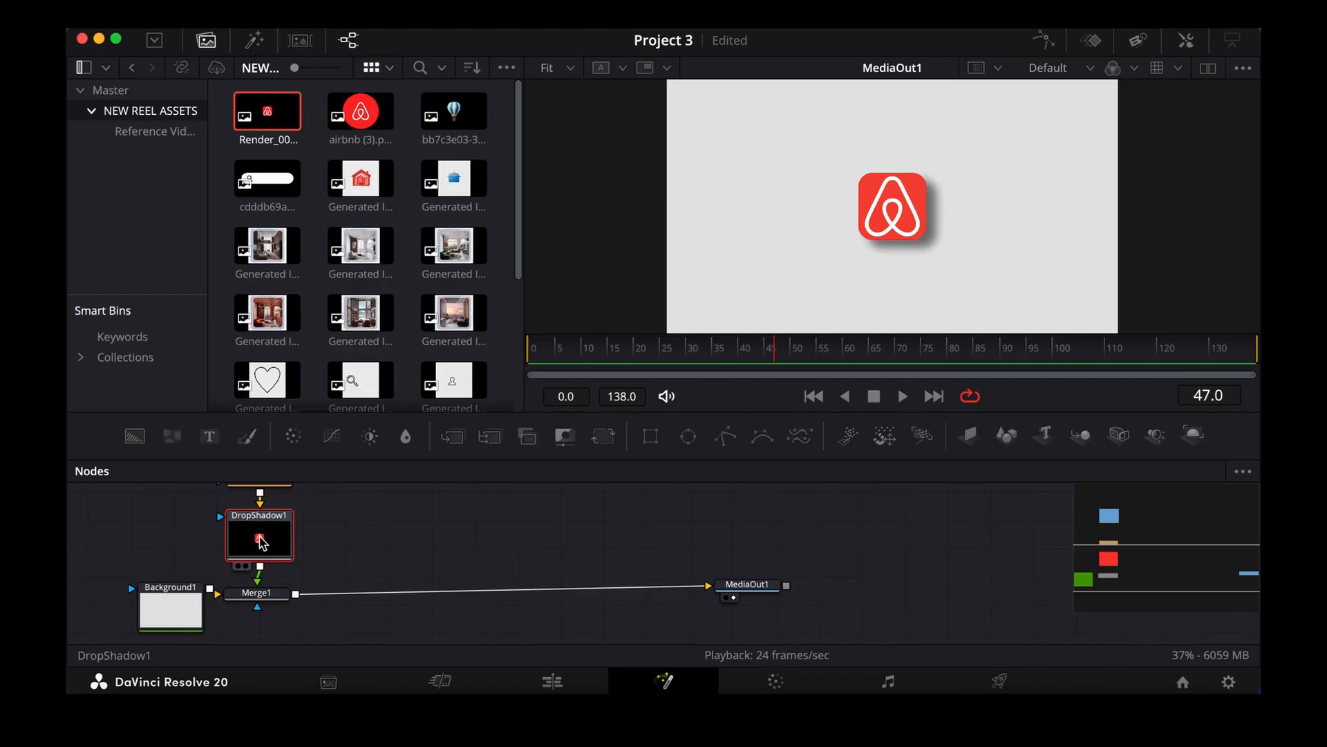
Set the drop shadow's strength to 0.993, angle to 7.1, distance to 0.0082 and blur to 0.616, and color it light red.
{"action": "left_click", "coordinate": [1186, 40]}
{"action": "left_click", "coordinate": [1179, 213]}
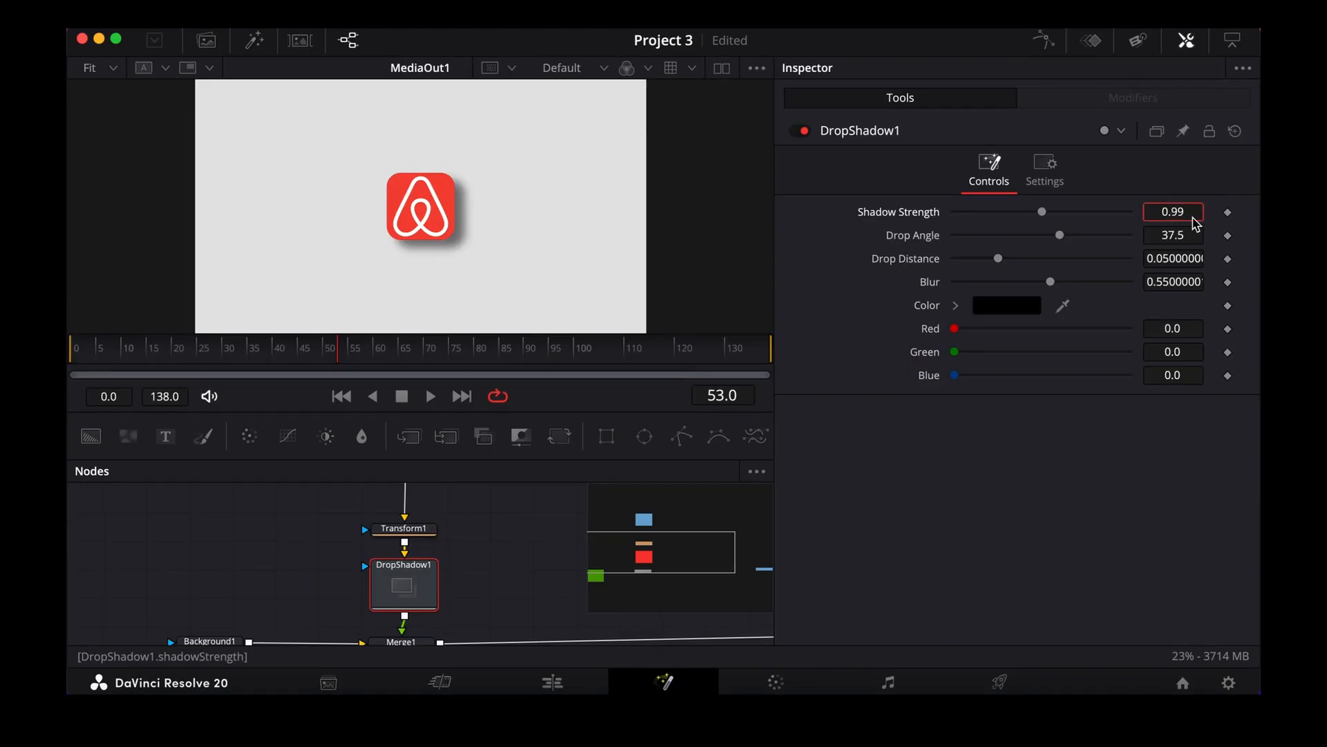
{"action": "type", "text": "0.993"}
{"action": "left_click", "coordinate": [1193, 232]}
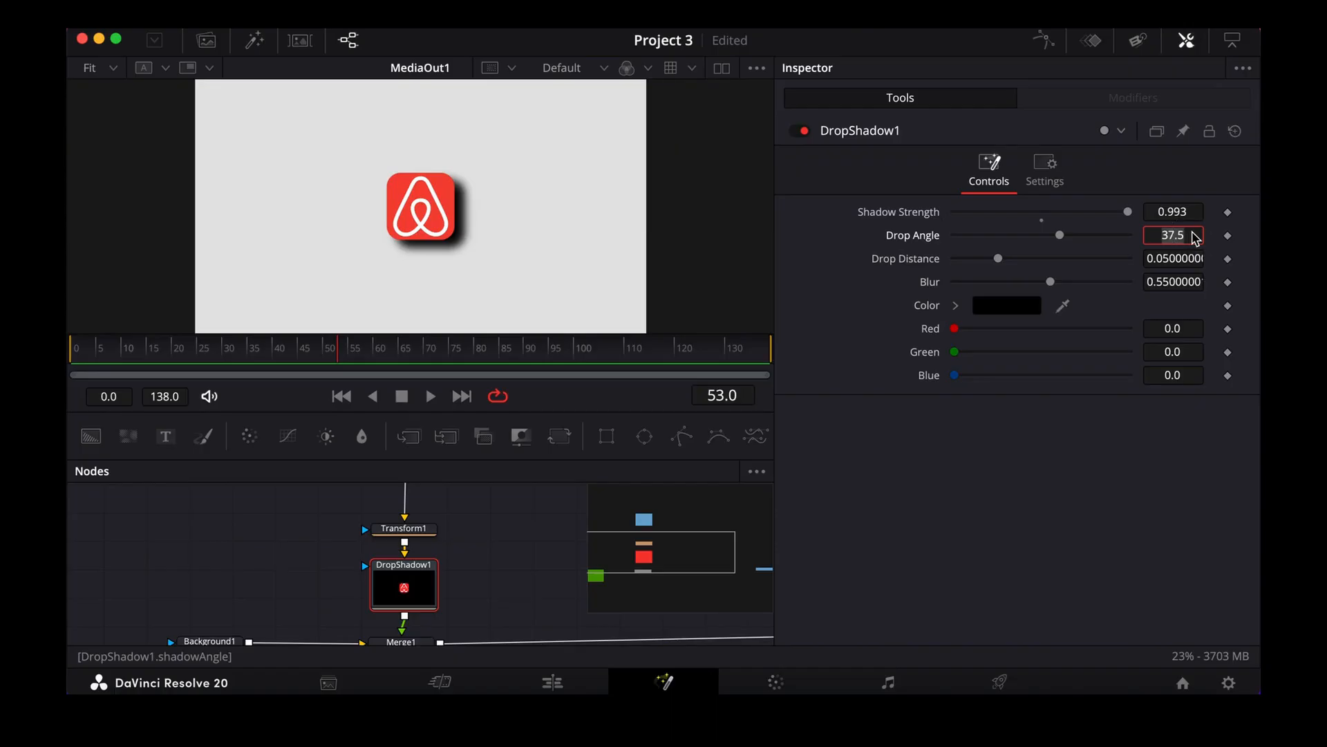
{"action": "key", "text": "Tab"}
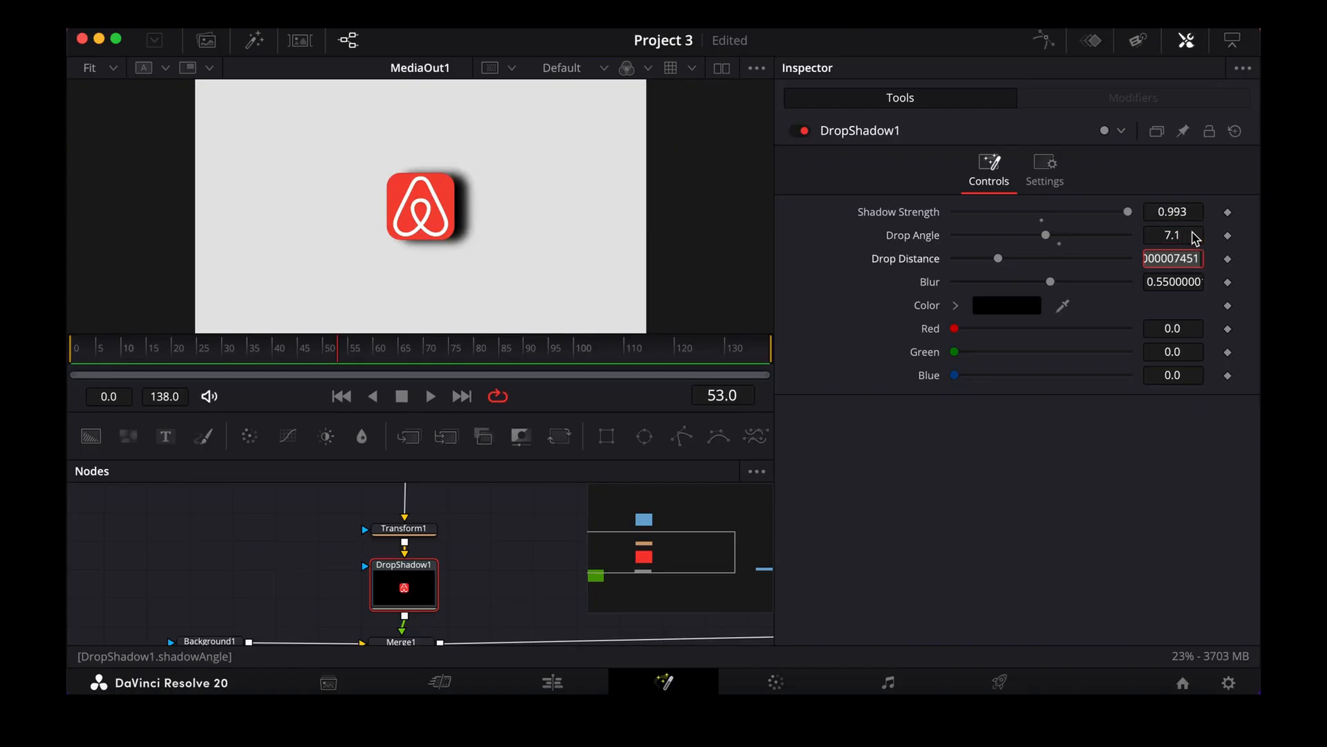
{"action": "type", "text": "0.0082"}
{"action": "key", "text": "Tab"}
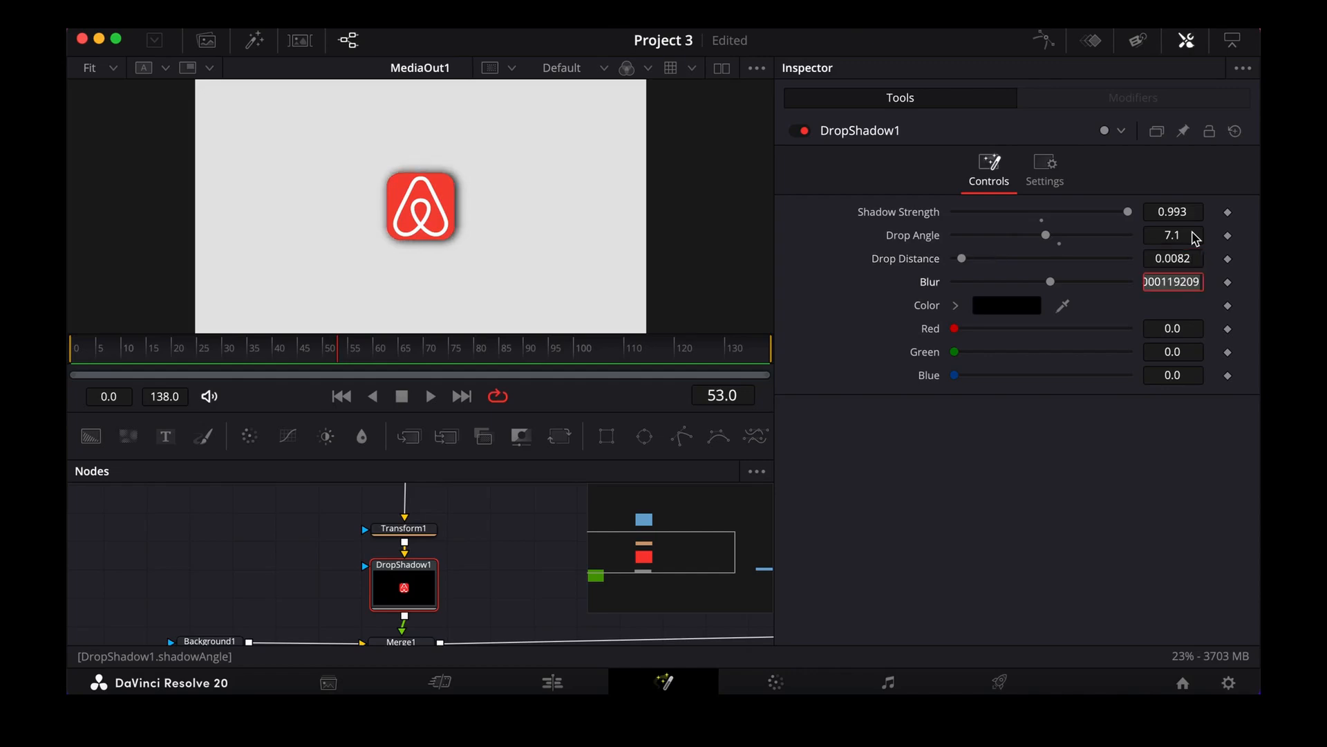
{"action": "type", "text": "0.616"}
{"action": "key", "text": "Tab"}
{"action": "left_click", "coordinate": [995, 305]}
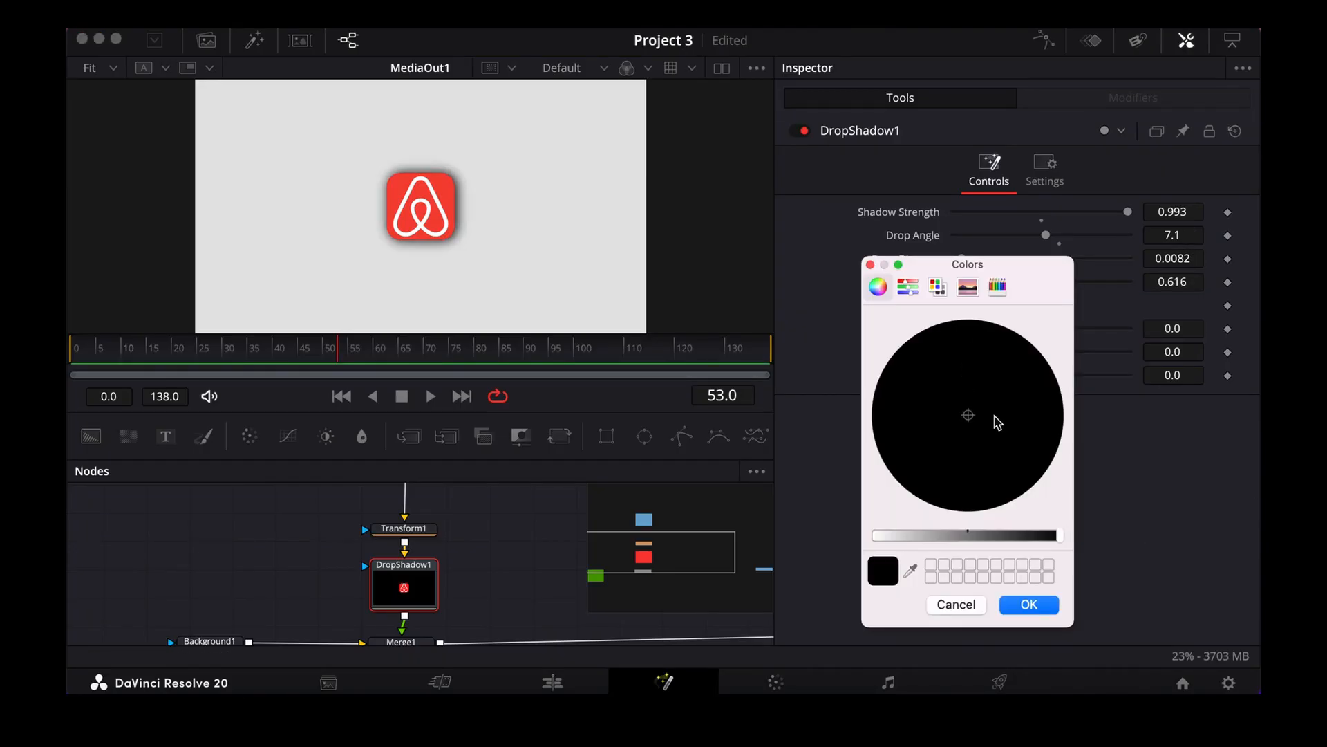
{"action": "left_click_drag", "start_coordinate": [984, 532], "coordinate": [918, 533]}
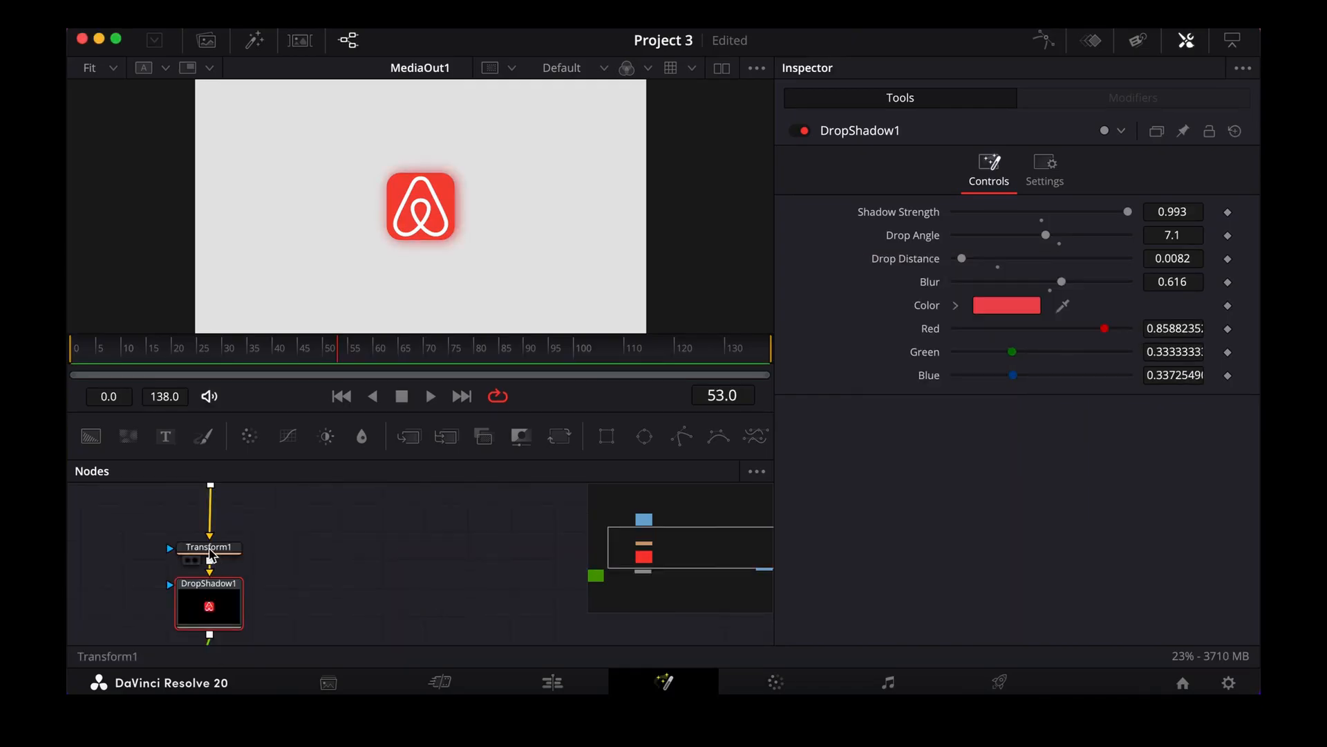
Keyframe the Size of the Transform1 node at frame 0 with a value of 0.71.
{"action": "left_click", "coordinate": [211, 556]}
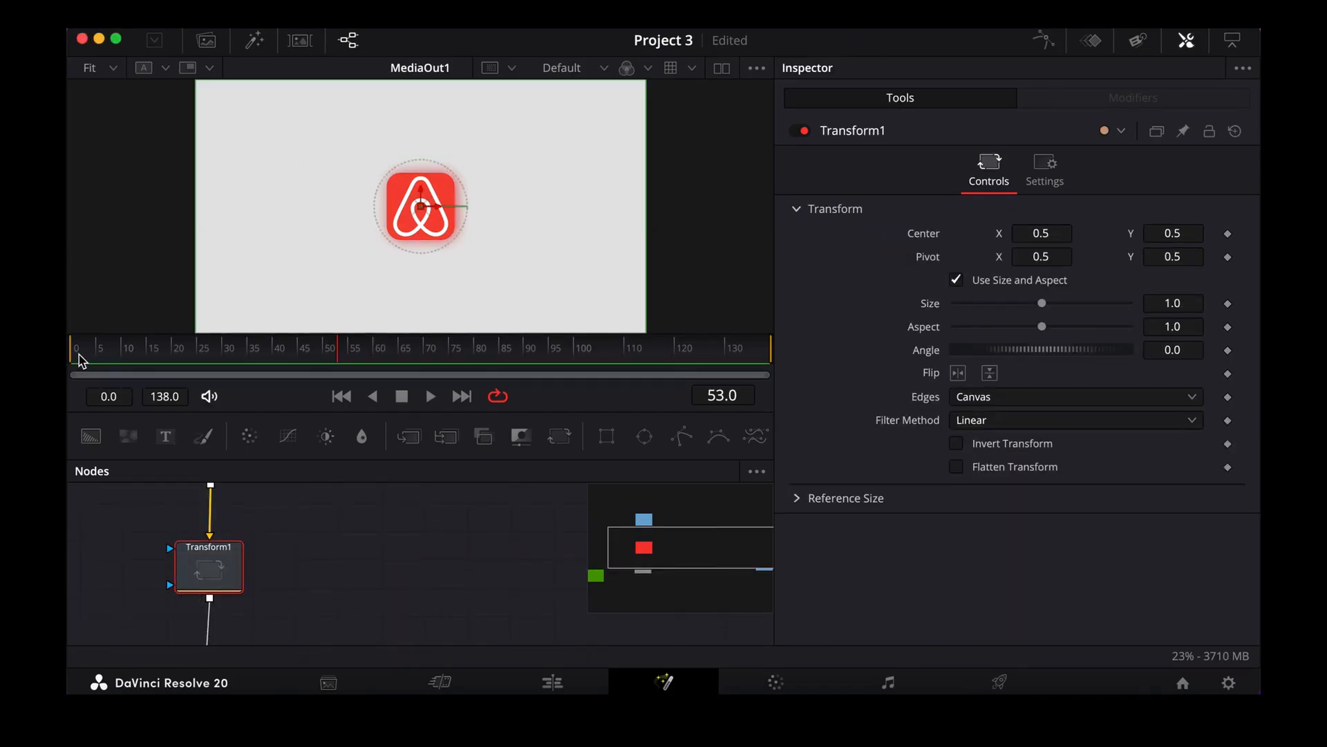
{"action": "left_click_drag", "start_coordinate": [81, 360], "coordinate": [66, 356]}
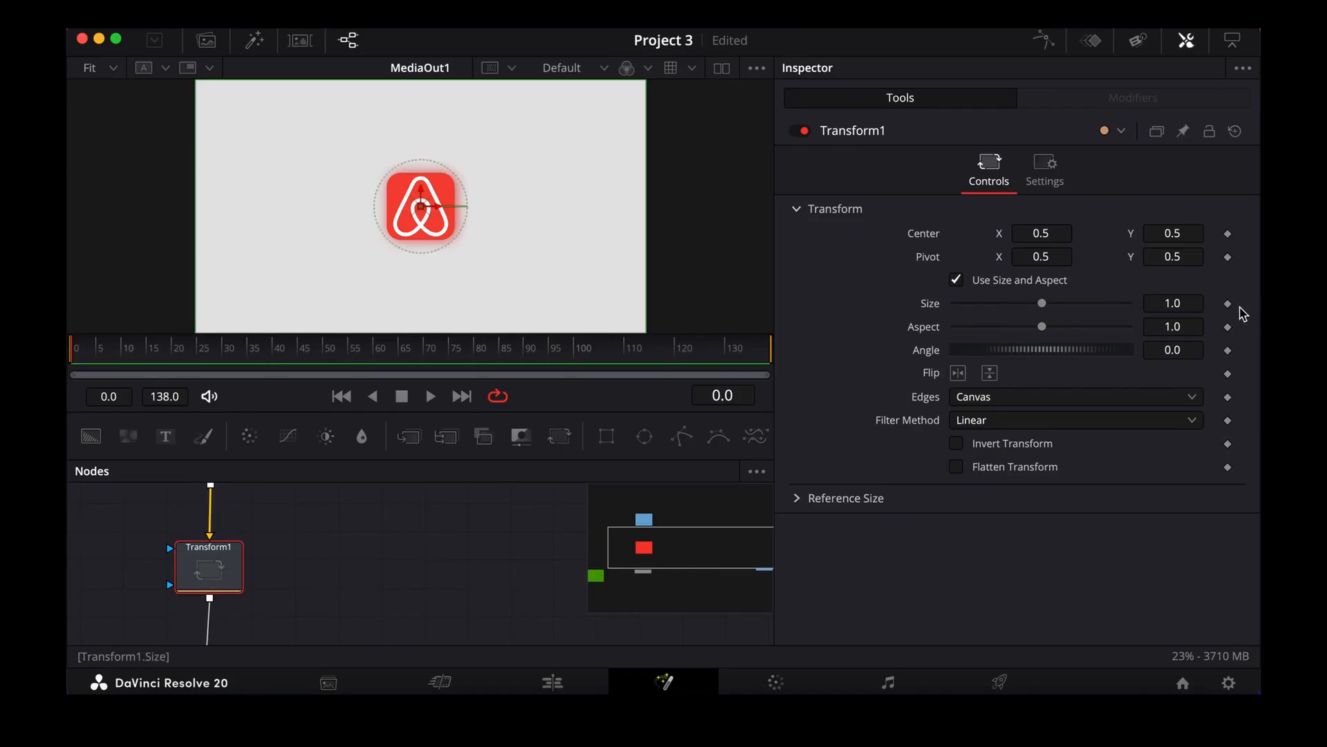
{"action": "left_click", "coordinate": [1228, 304]}
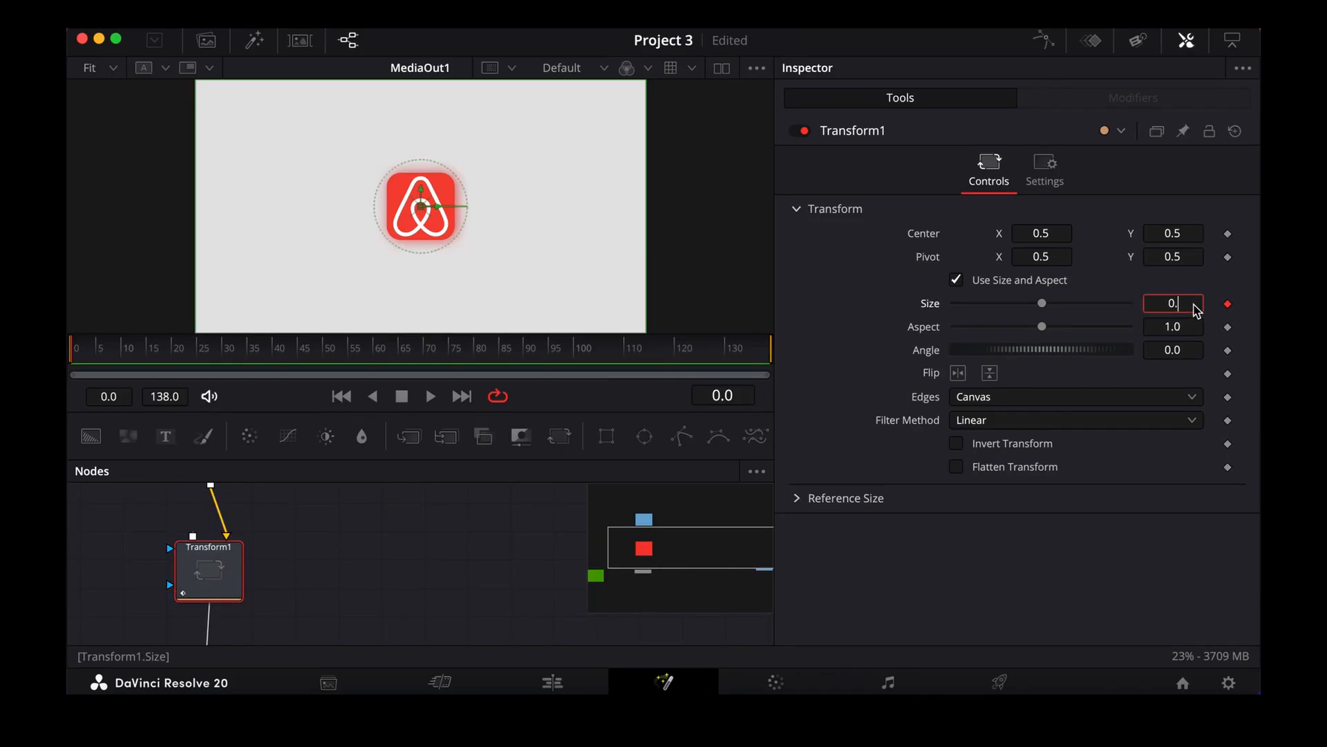
{"action": "key", "text": "Tab"}
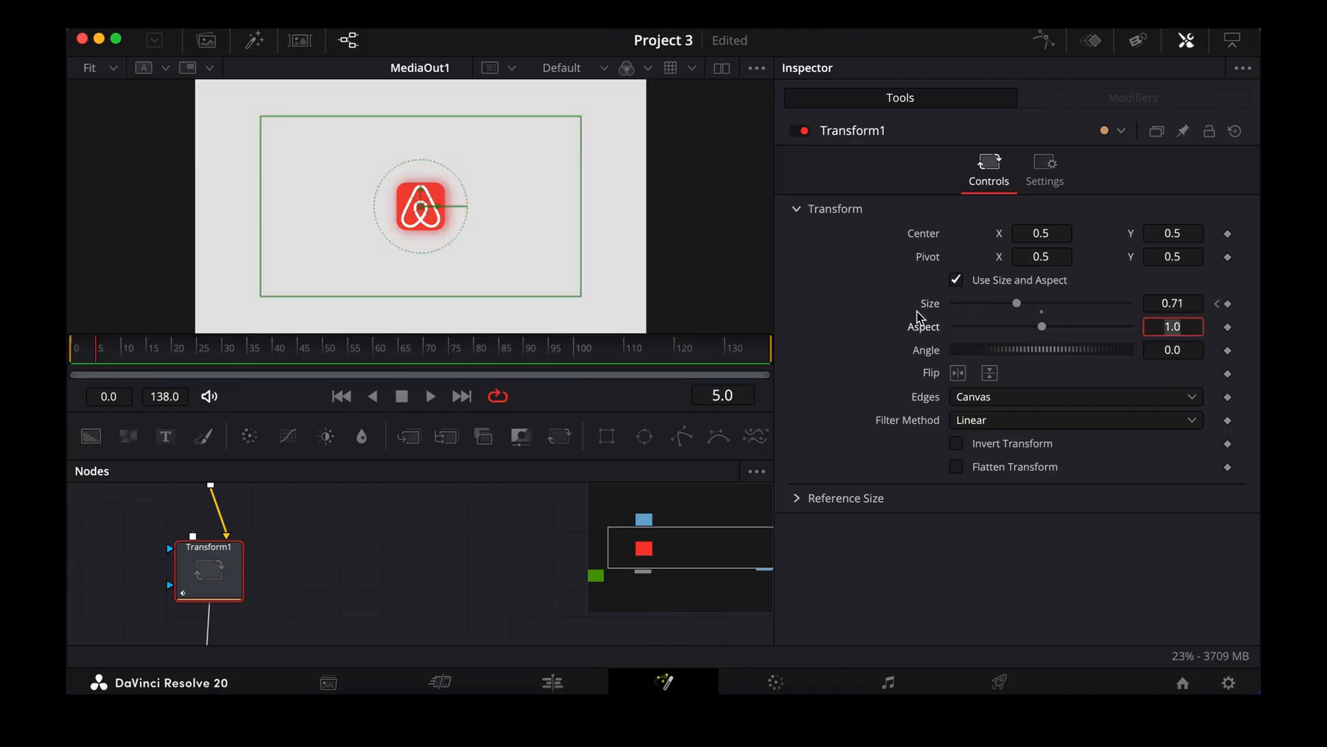
Set the Transform1 Size to 0.76 at frame 5 to animate the icon's scale.
{"action": "left_click", "coordinate": [1188, 304]}
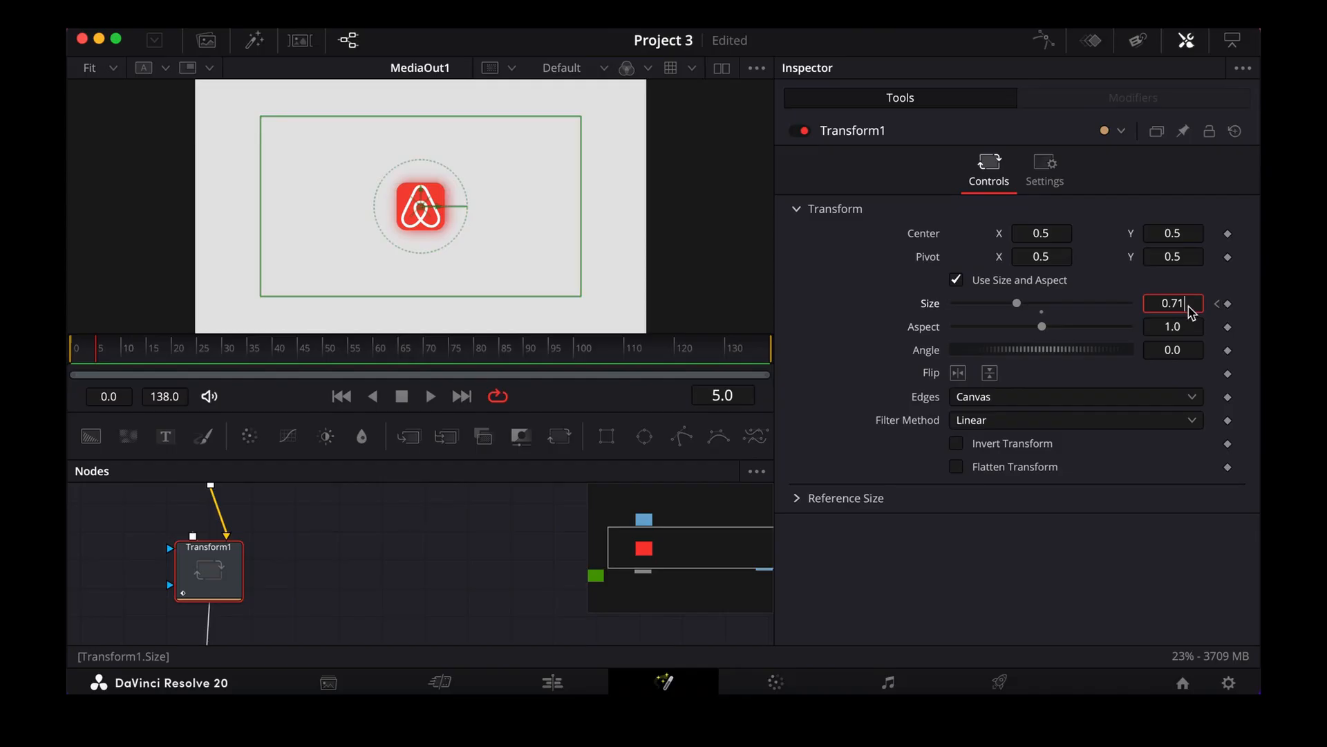
{"action": "type", "text": "6"}
{"action": "key", "text": "Tab"}
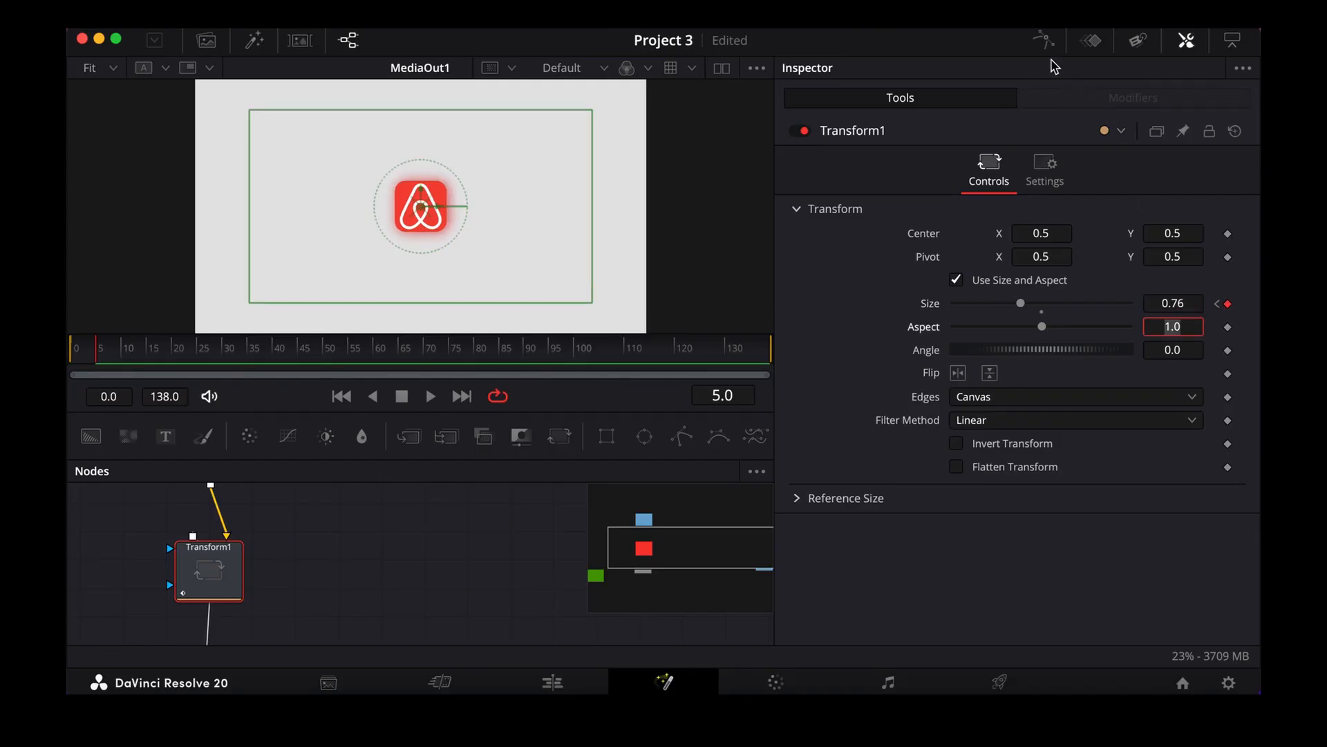
Keyframe the Transform1 Center at frames 20 and 43, with Center X set to 0.271 at frame 43.
{"action": "left_click", "coordinate": [172, 351]}
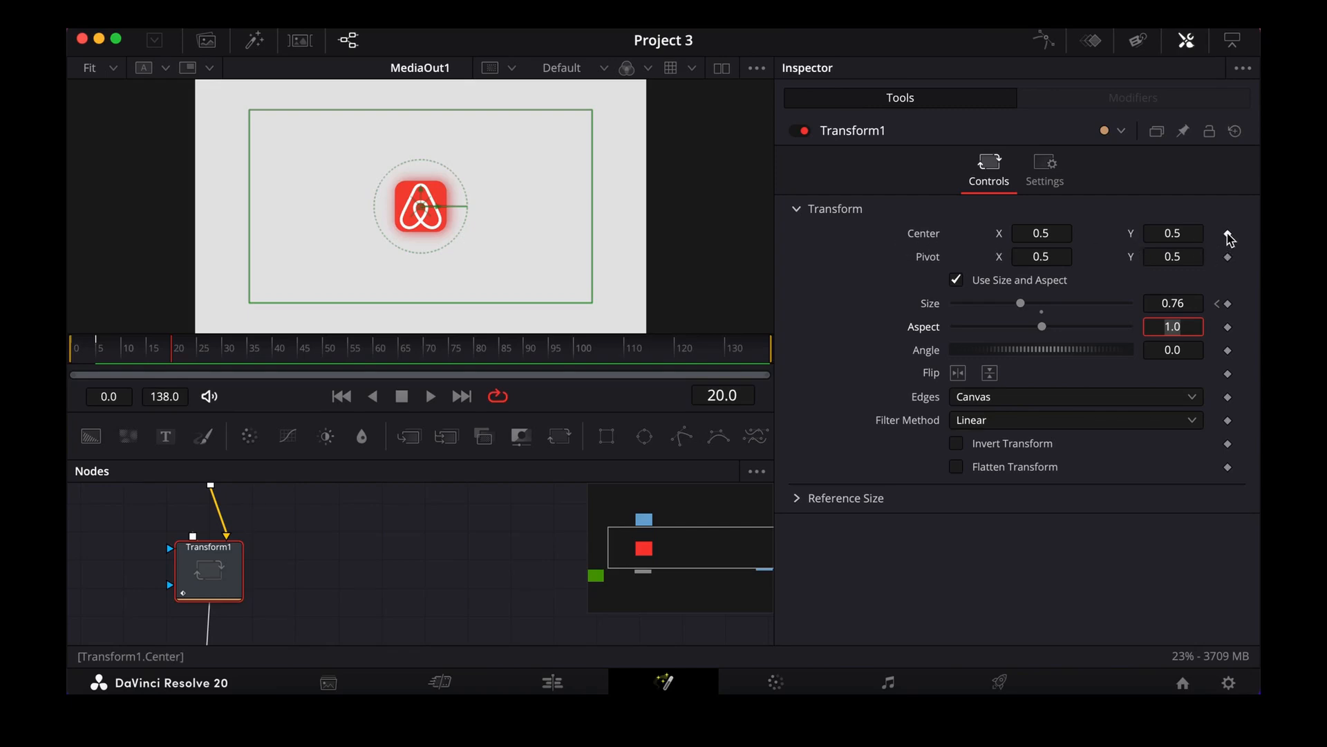
{"action": "left_click", "coordinate": [1228, 234]}
{"action": "left_click", "coordinate": [287, 350]}
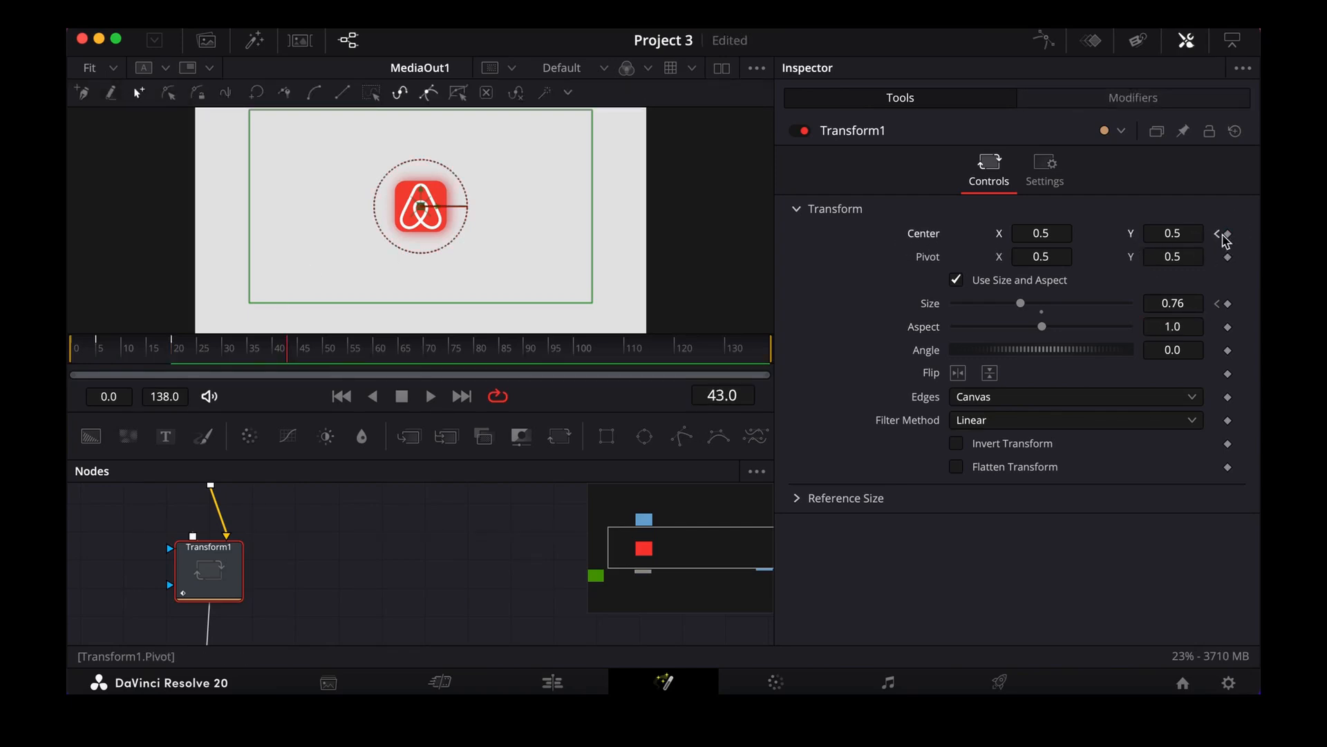
{"action": "left_click", "coordinate": [1217, 235]}
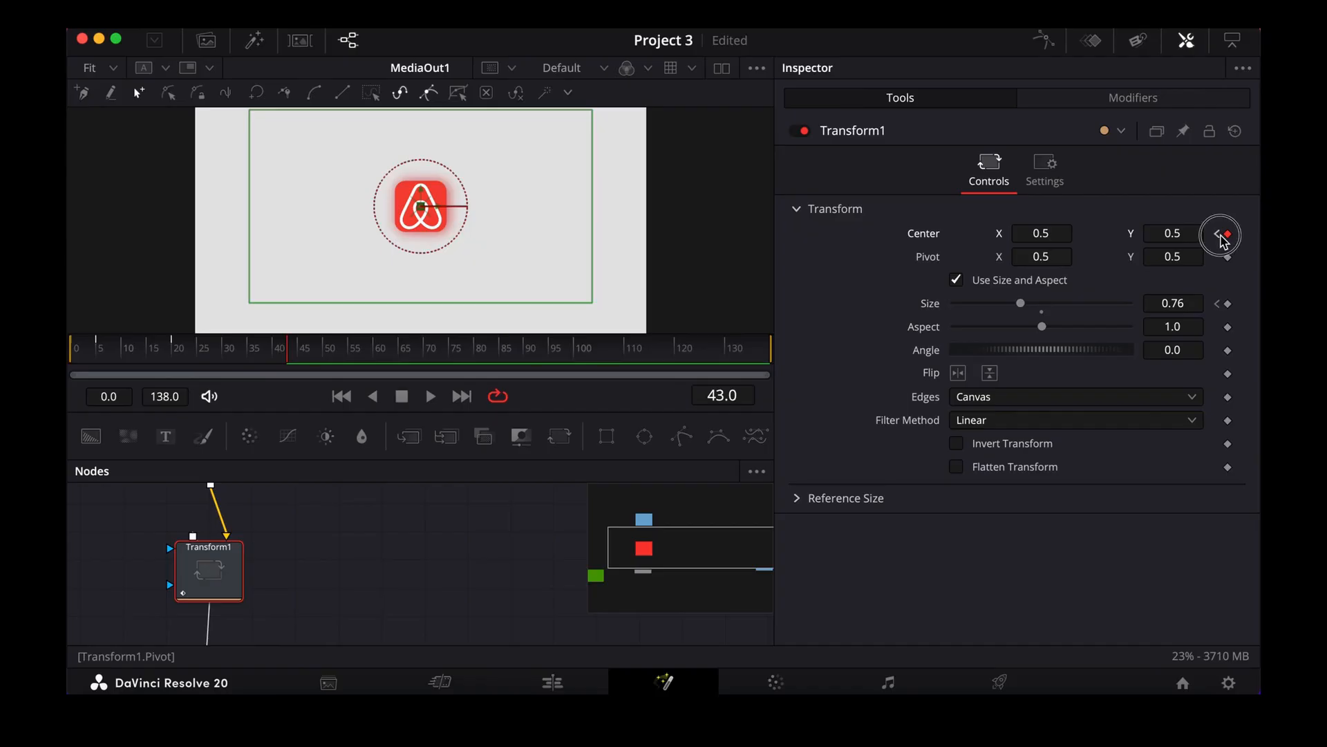
{"action": "left_click", "coordinate": [289, 349]}
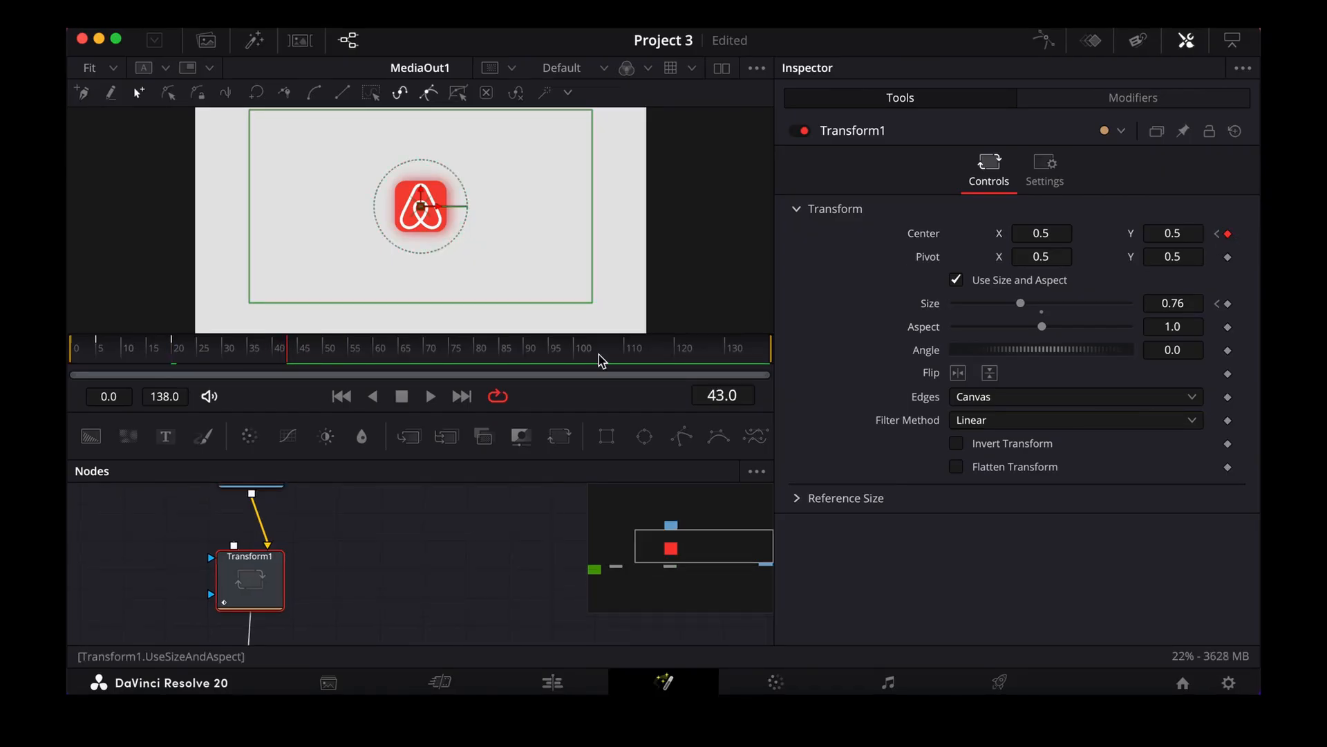
{"action": "left_click", "coordinate": [1055, 242]}
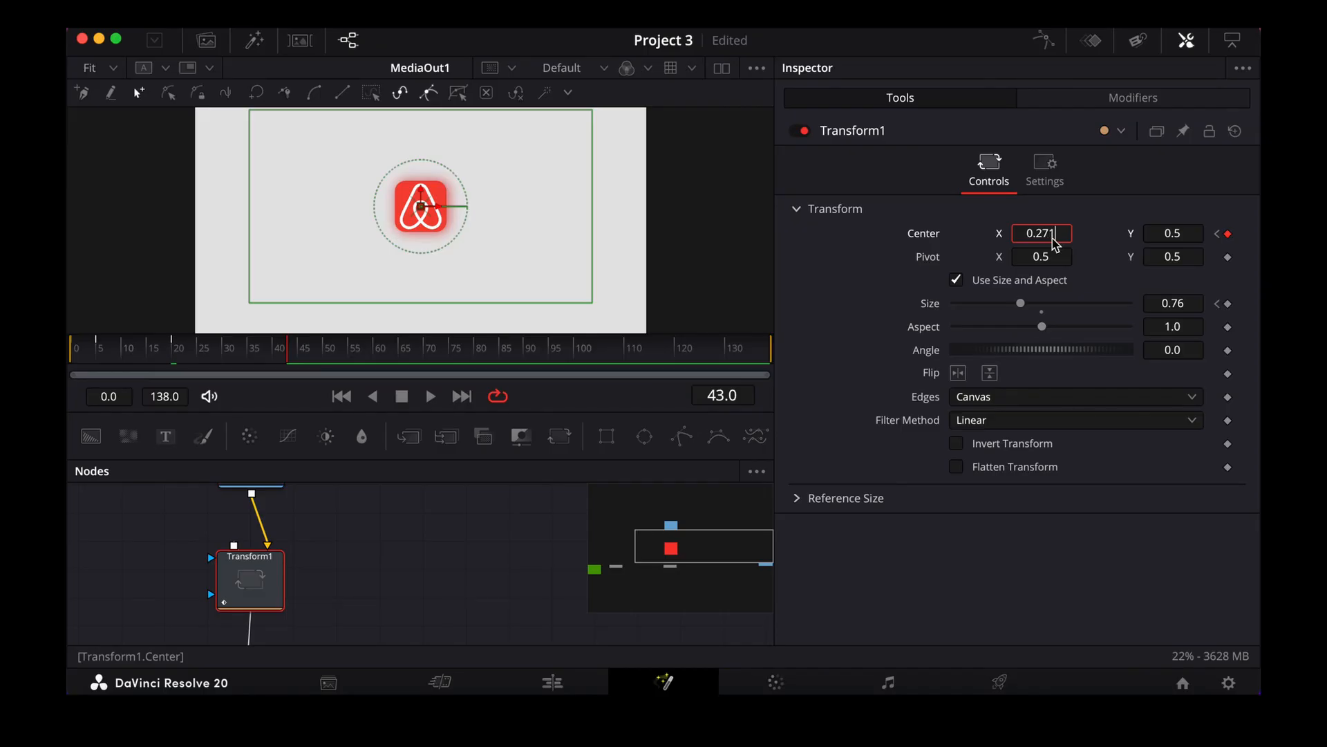
Connect a Text+ node to Merge2 and enter the text "Airbnb".
{"action": "left_click_drag", "start_coordinate": [704, 550], "coordinate": [627, 568]}
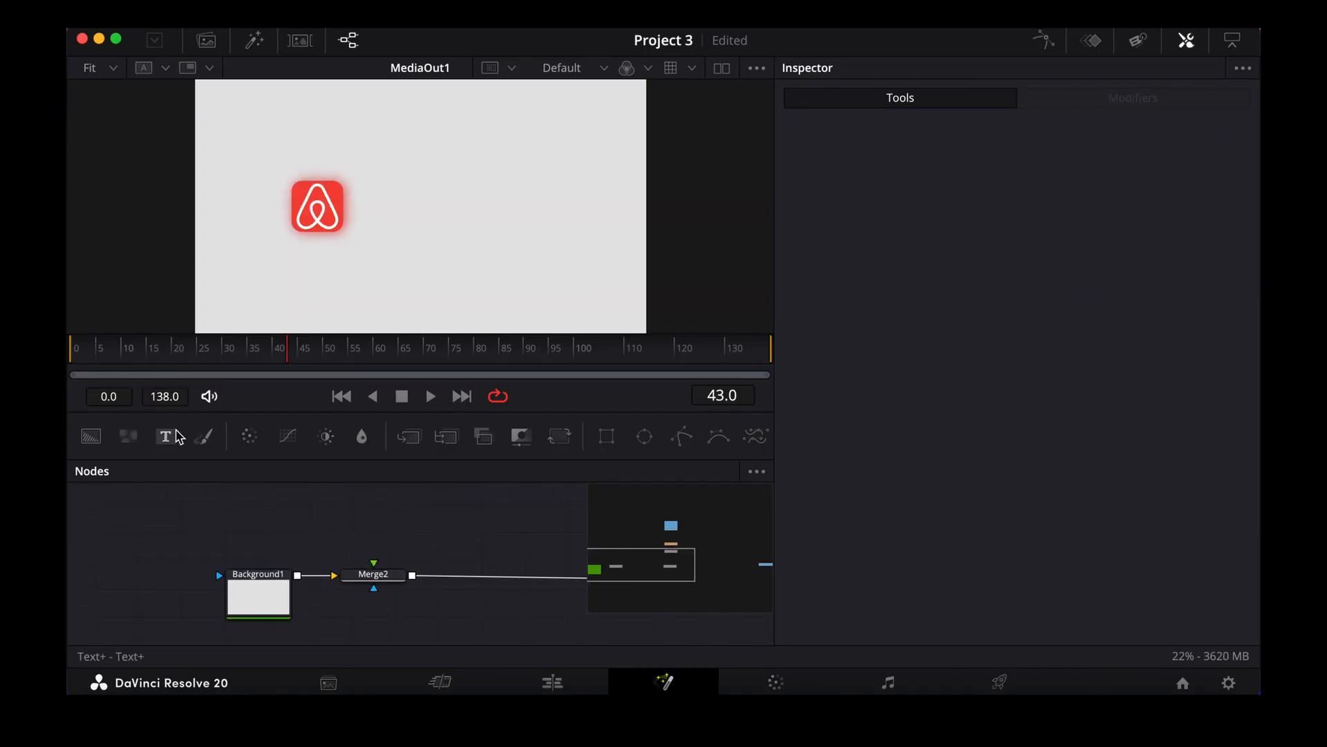
{"action": "left_click_drag", "start_coordinate": [175, 437], "coordinate": [377, 588]}
{"action": "left_click", "coordinate": [870, 287]}
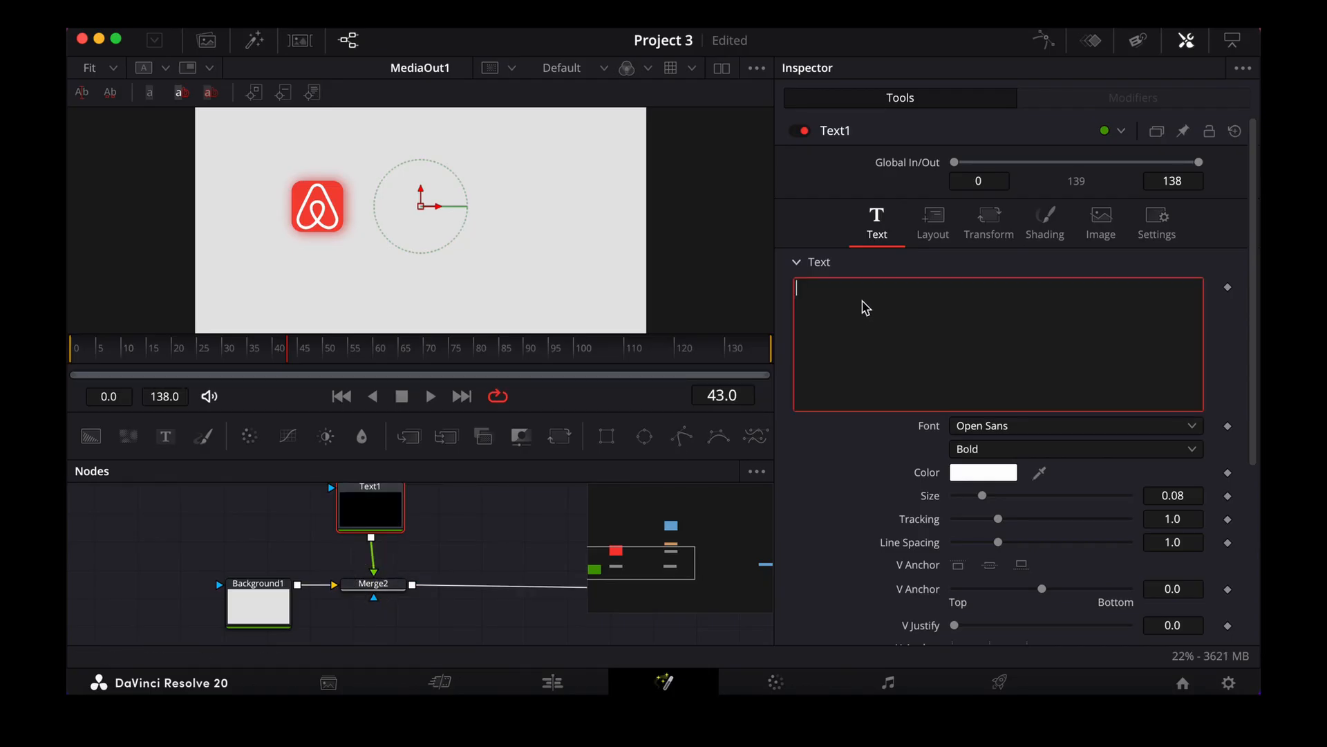
{"action": "type", "text": "Airbnb"}
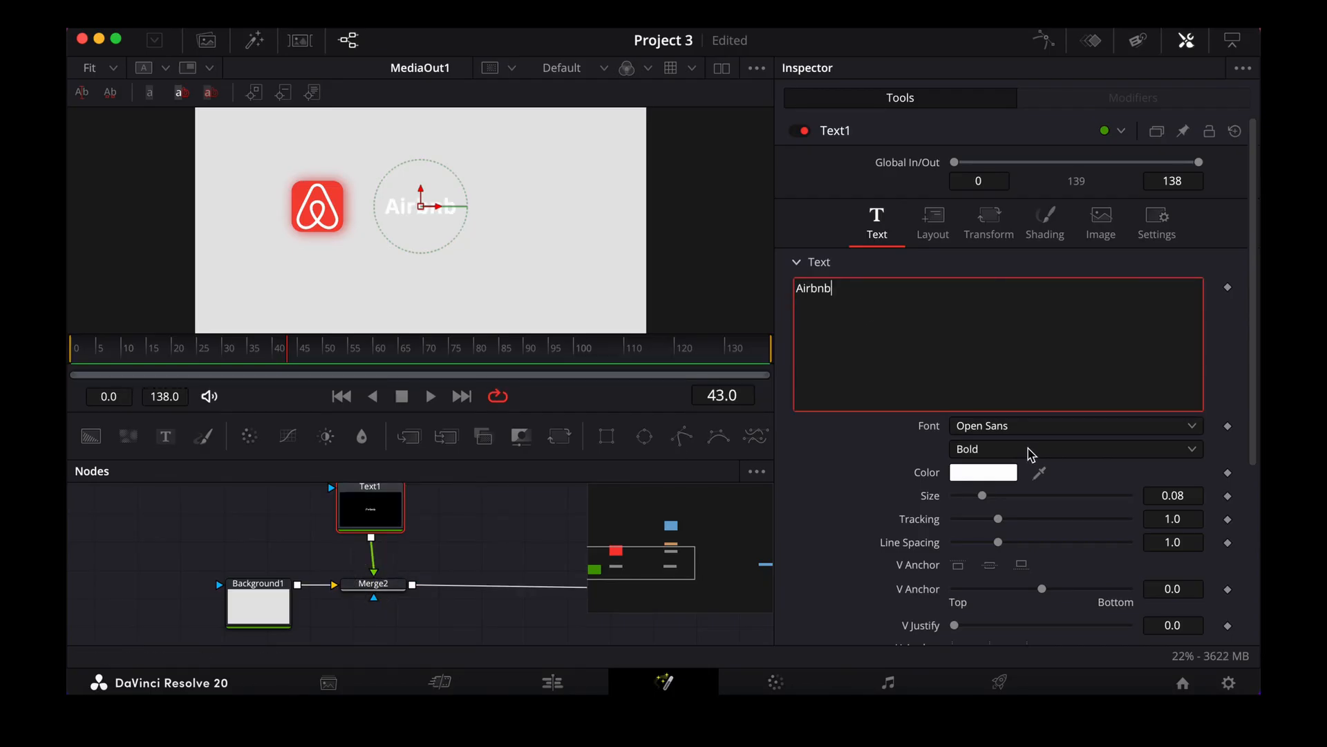
Set the font of the Airbnb text to SF Pro Display.
{"action": "left_click", "coordinate": [1037, 429]}
{"action": "scroll", "coordinate": [1031, 388], "scroll_direction": "down", "scroll_amount": 10}
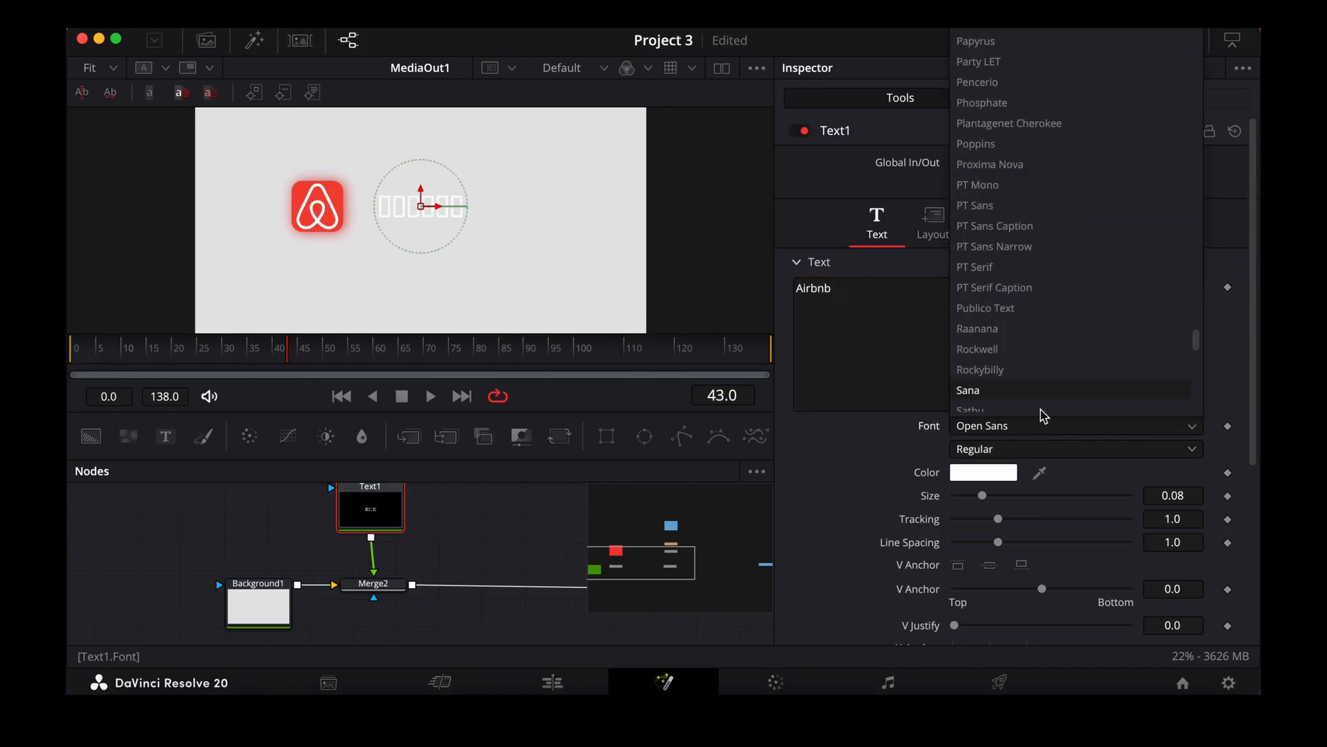
{"action": "scroll", "coordinate": [1024, 363], "scroll_direction": "down", "scroll_amount": 2}
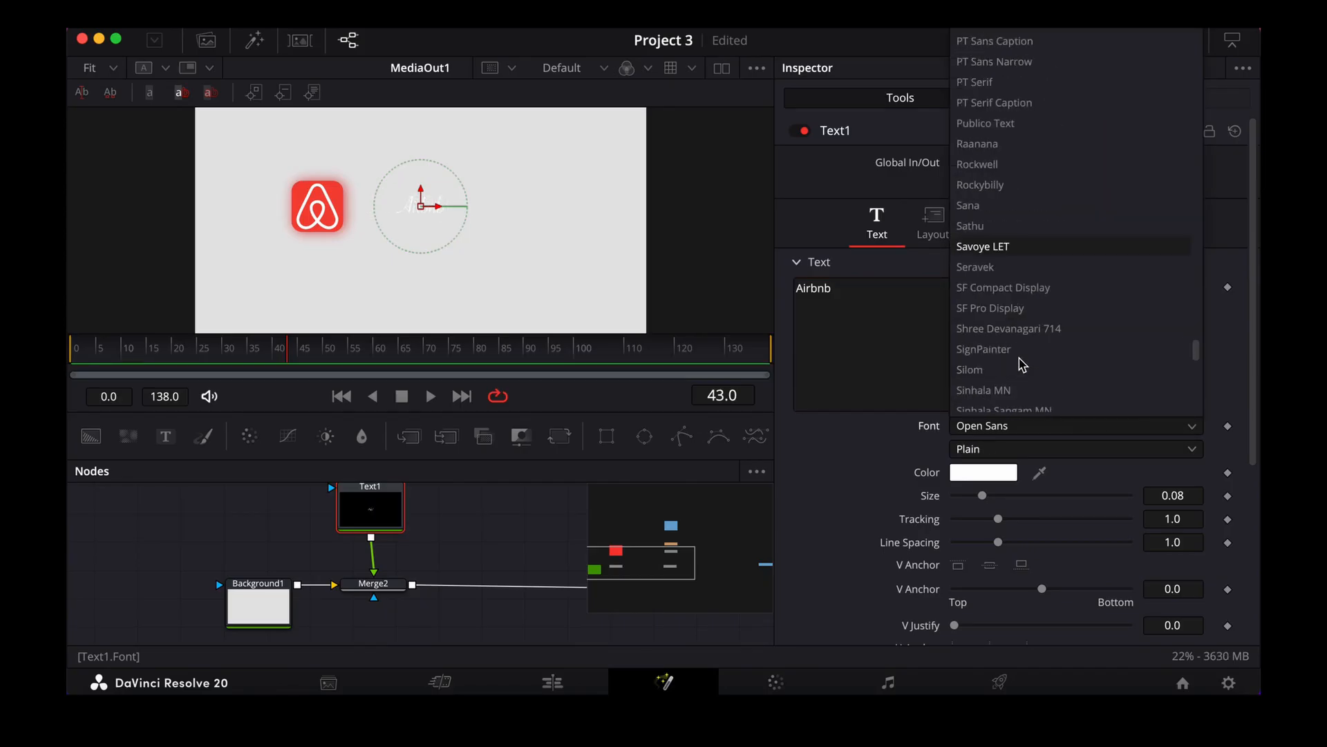
{"action": "left_click", "coordinate": [1007, 309]}
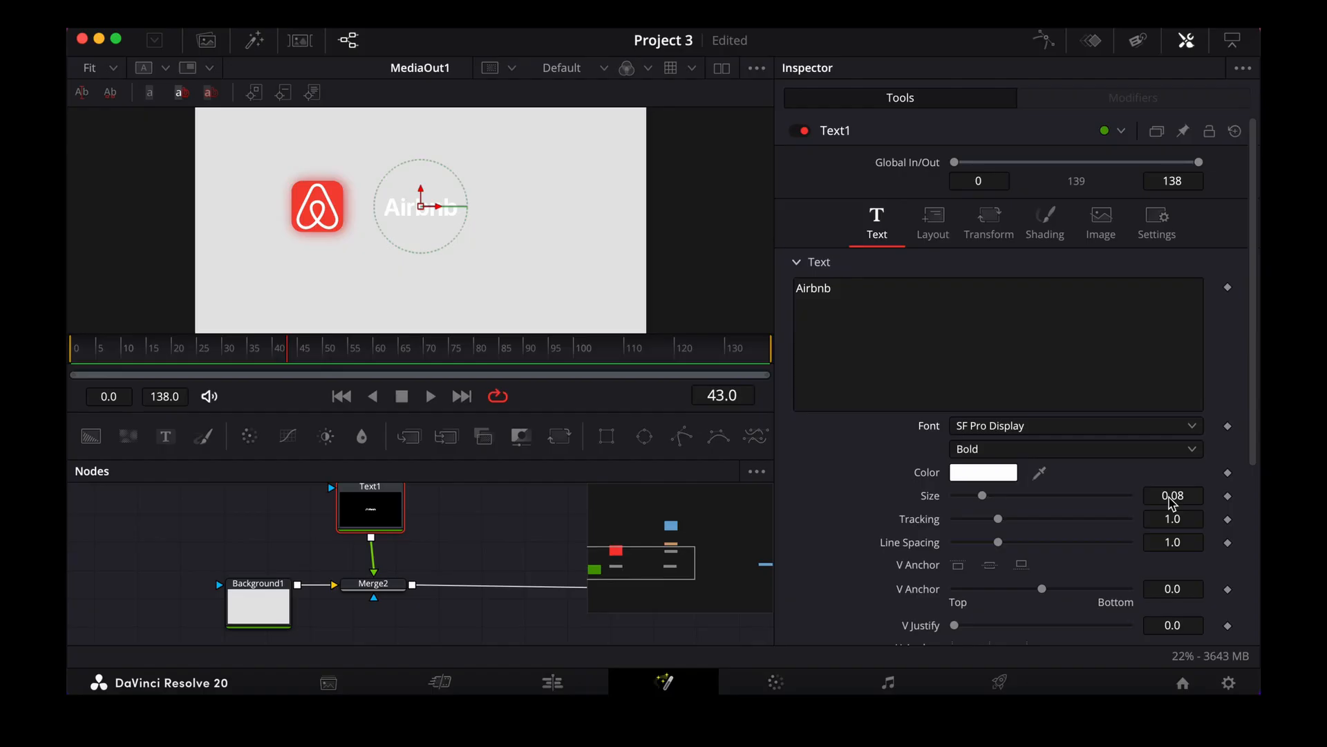
Set the Airbnb text's tracking to 0.979 and its color to light red.
{"action": "left_click_drag", "start_coordinate": [1178, 516], "coordinate": [1161, 519]}
{"action": "left_click", "coordinate": [985, 473]}
{"action": "left_click", "coordinate": [1022, 409]}
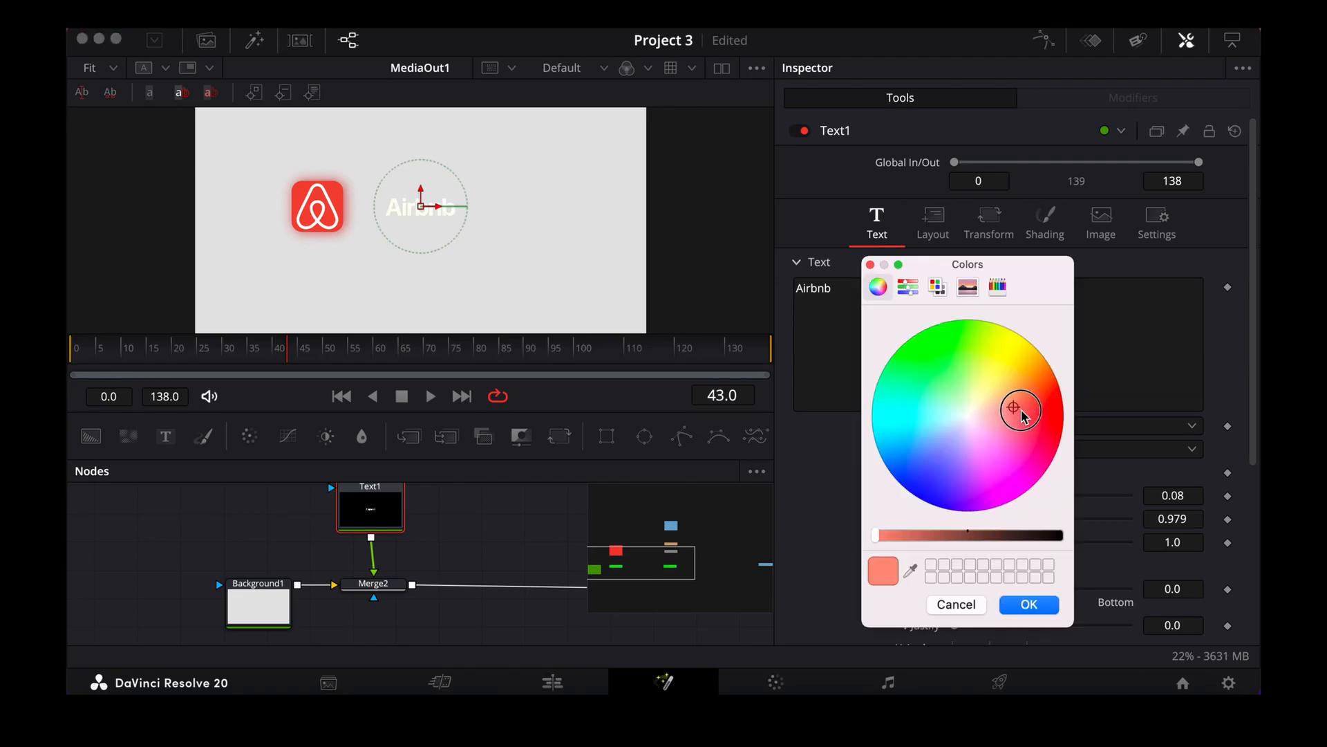
{"action": "left_click", "coordinate": [1022, 604]}
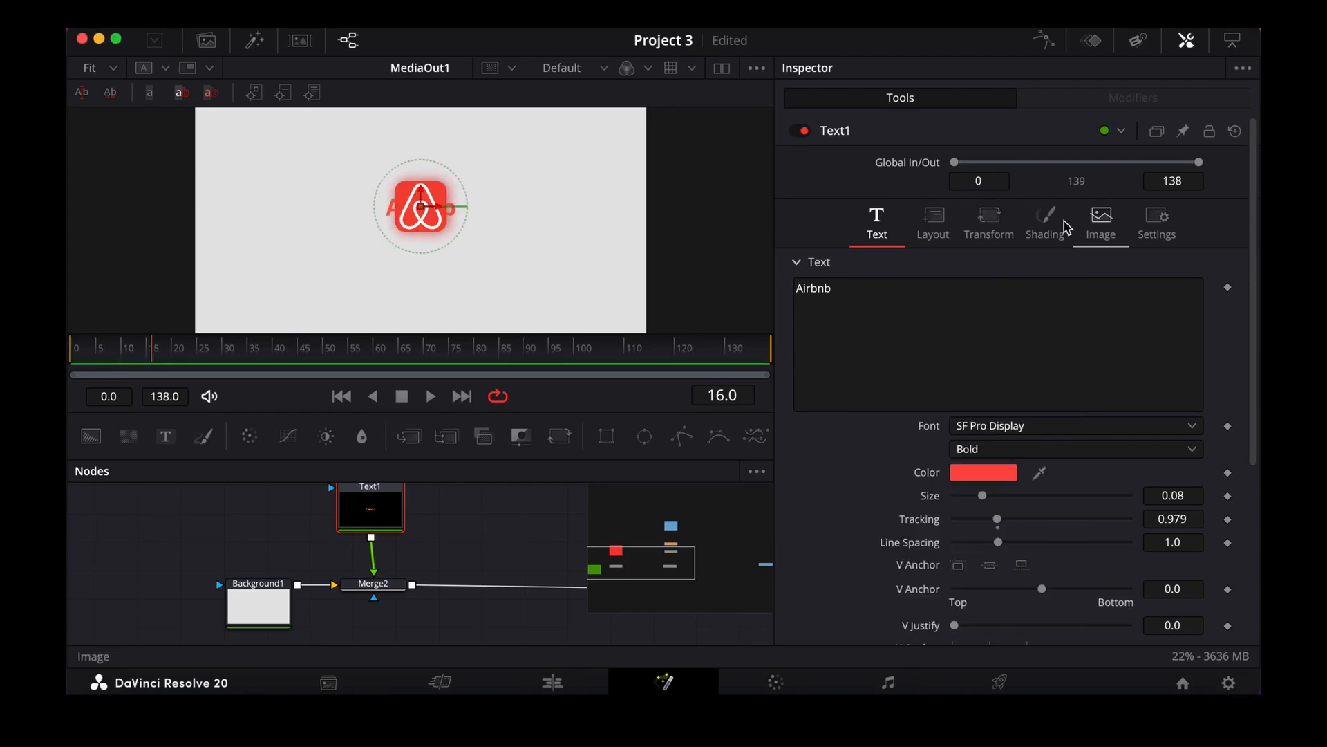
Animate the text's shading opacity from 0.0 at frame 16 to 1.0 at frame 20.
{"action": "left_click", "coordinate": [1045, 221]}
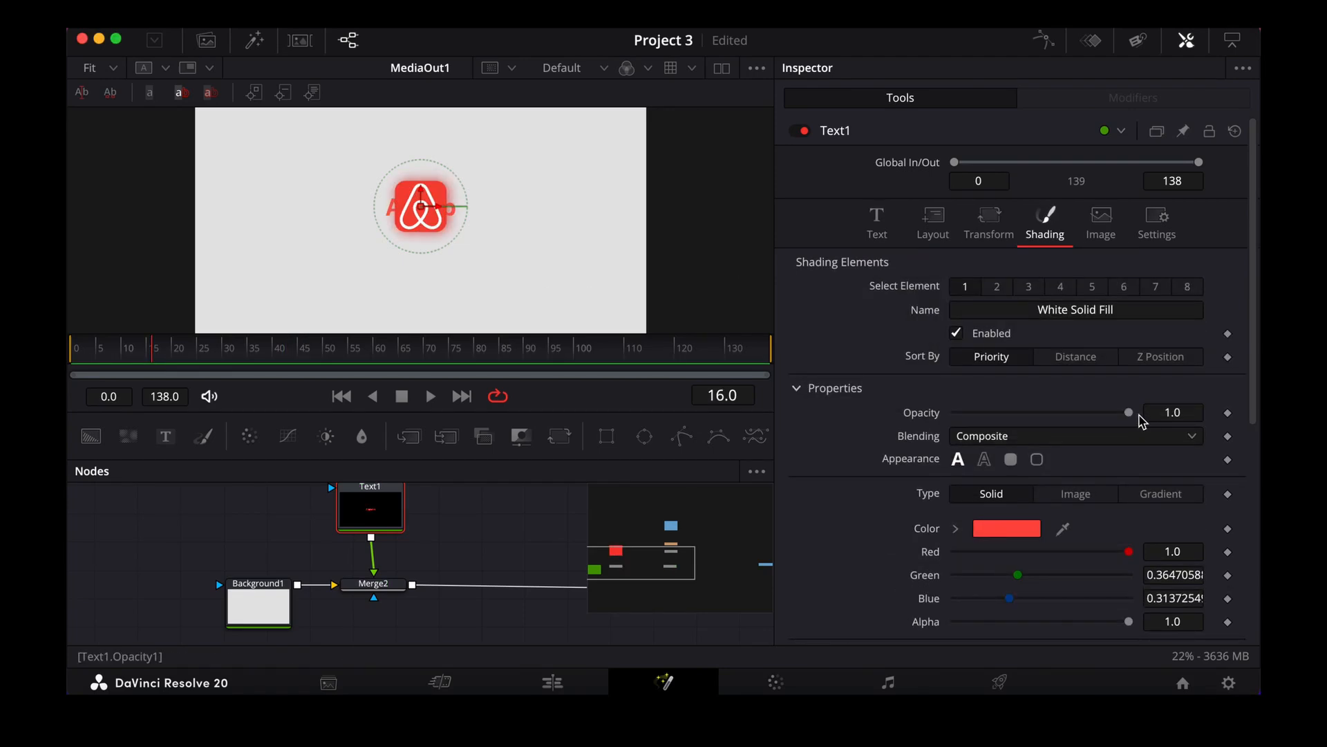
{"action": "left_click_drag", "start_coordinate": [1130, 414], "coordinate": [895, 420]}
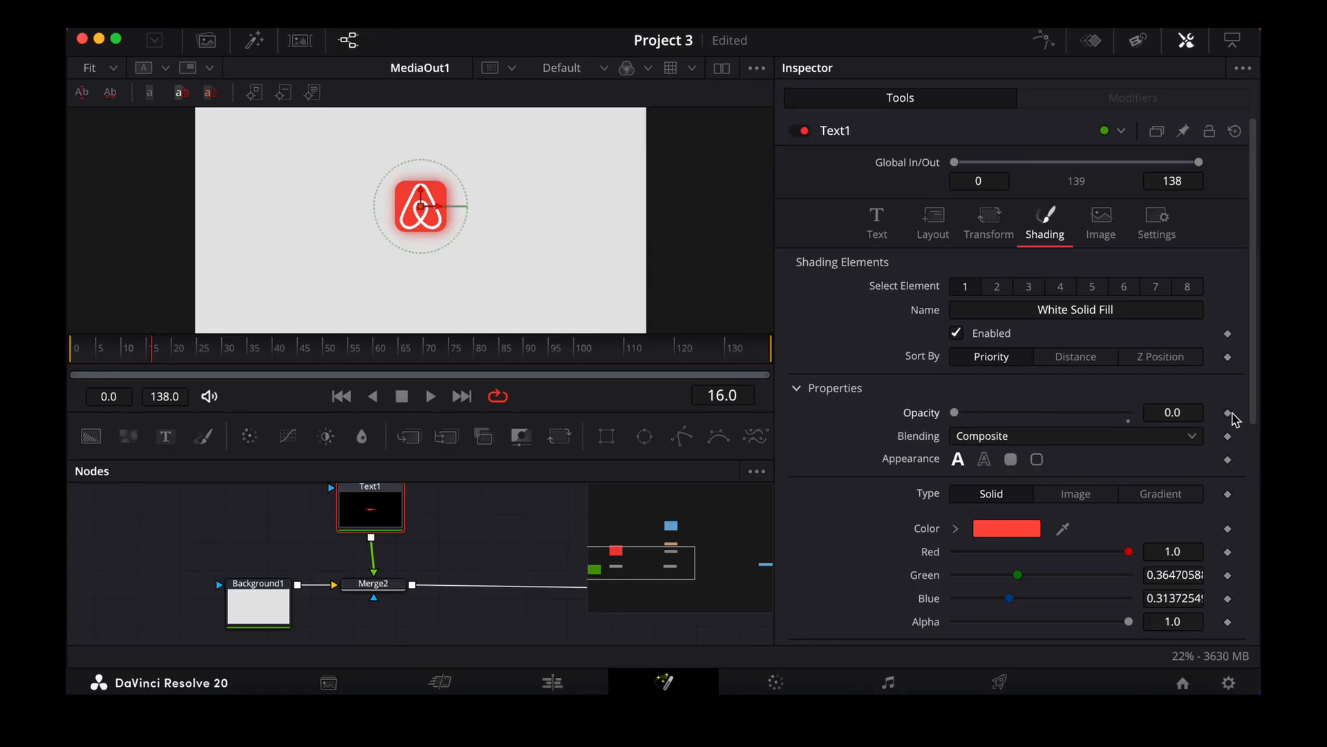
{"action": "left_click", "coordinate": [1229, 413]}
{"action": "left_click", "coordinate": [176, 360]}
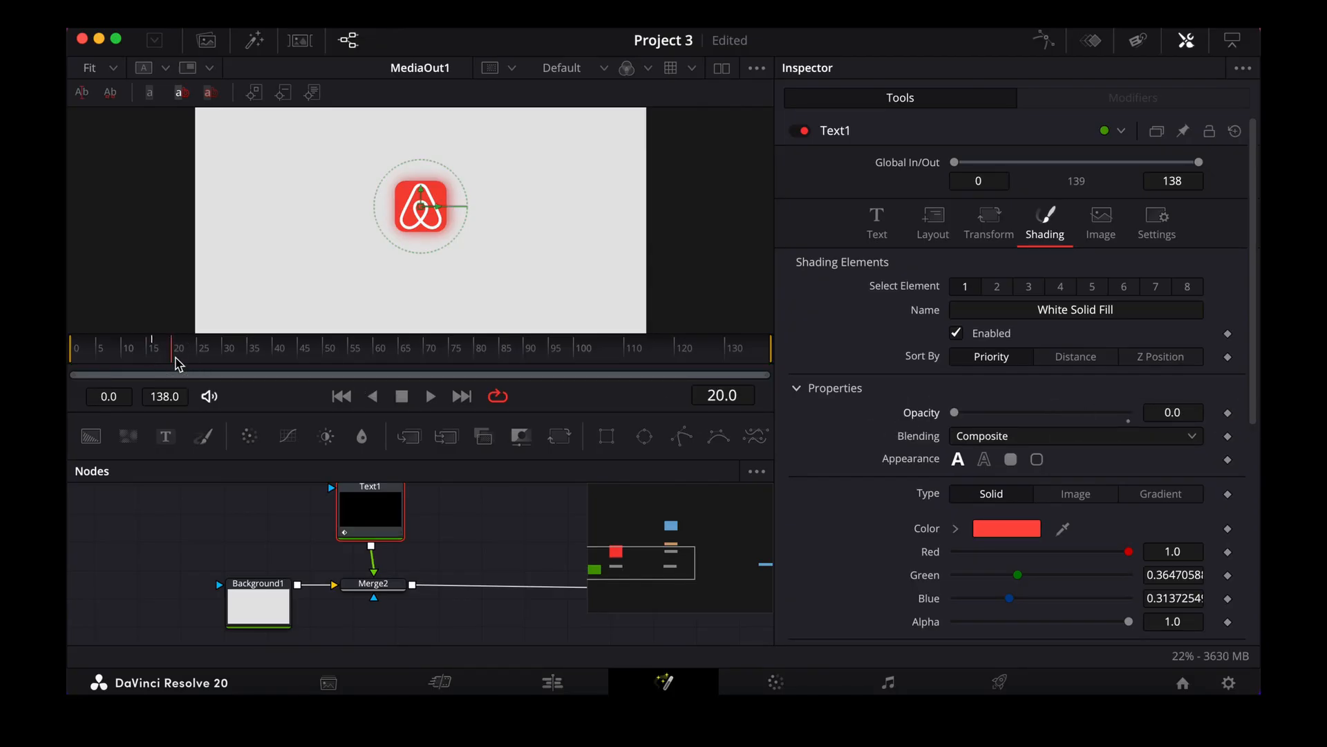
{"action": "left_click_drag", "start_coordinate": [954, 413], "coordinate": [1183, 417]}
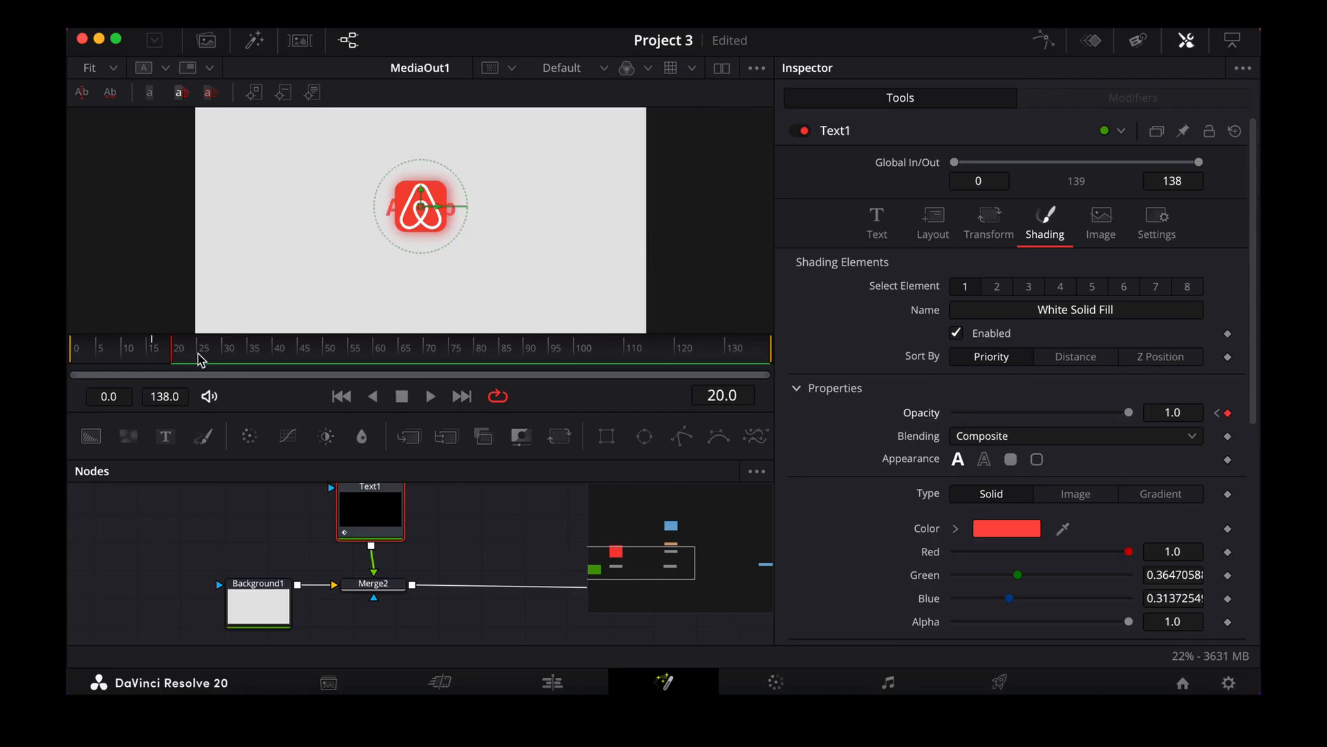
Add keyframes for the text's character Offset at frames 47 and 20.
{"action": "left_click", "coordinate": [317, 353]}
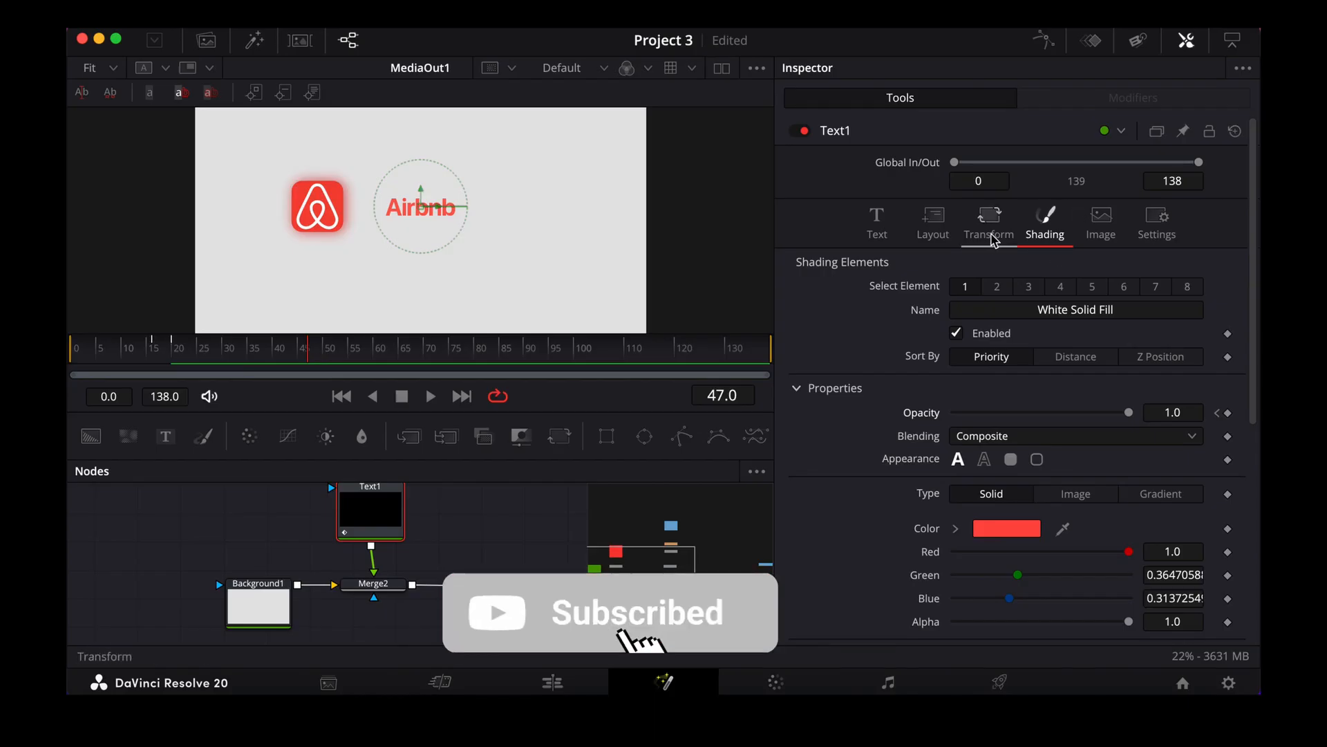
{"action": "left_click", "coordinate": [992, 235]}
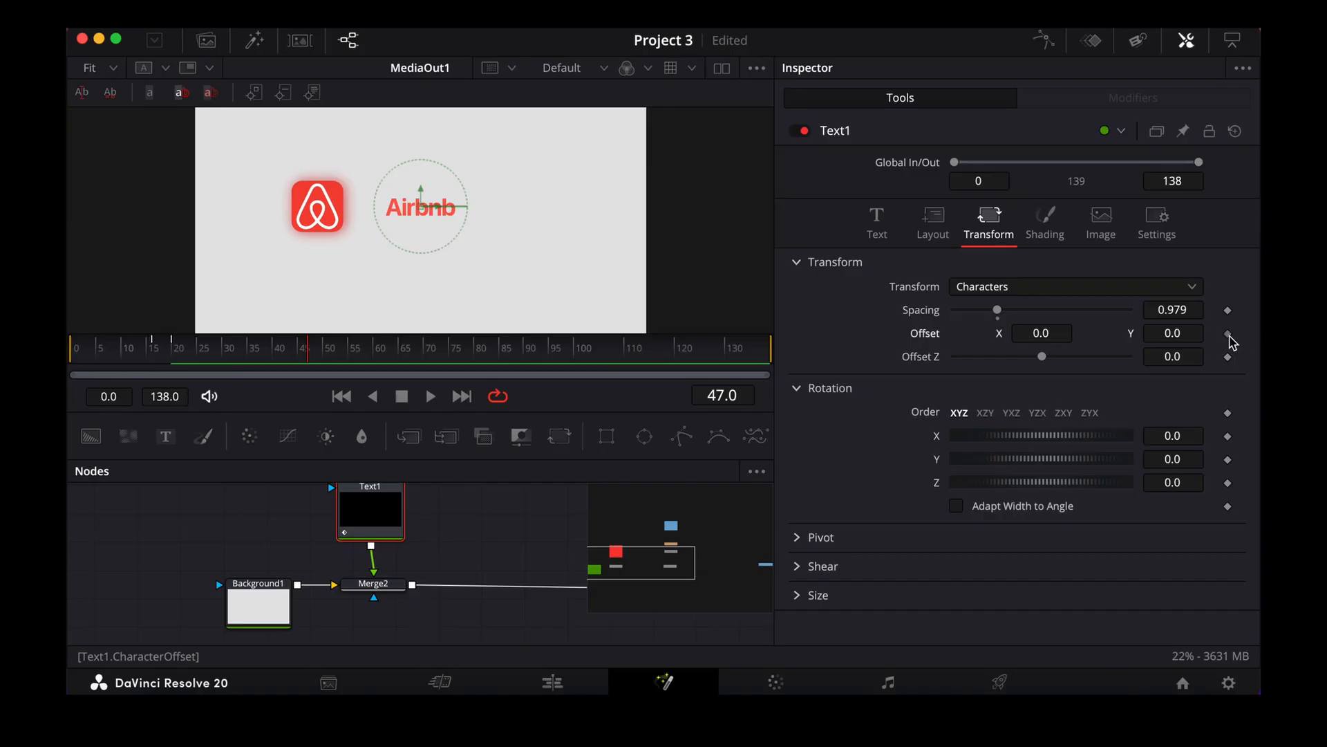
{"action": "left_click", "coordinate": [1228, 334]}
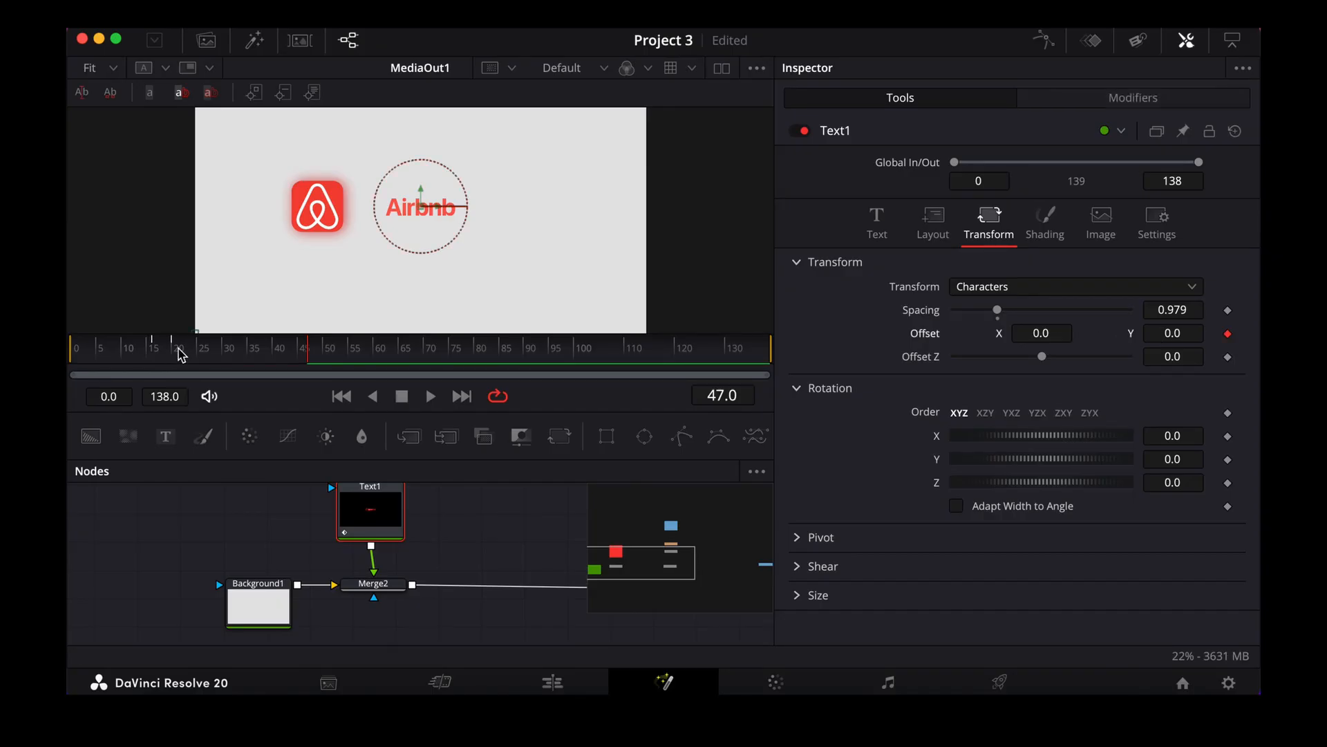
{"action": "left_click_drag", "start_coordinate": [177, 349], "coordinate": [173, 348]}
{"action": "left_click", "coordinate": [1228, 334]}
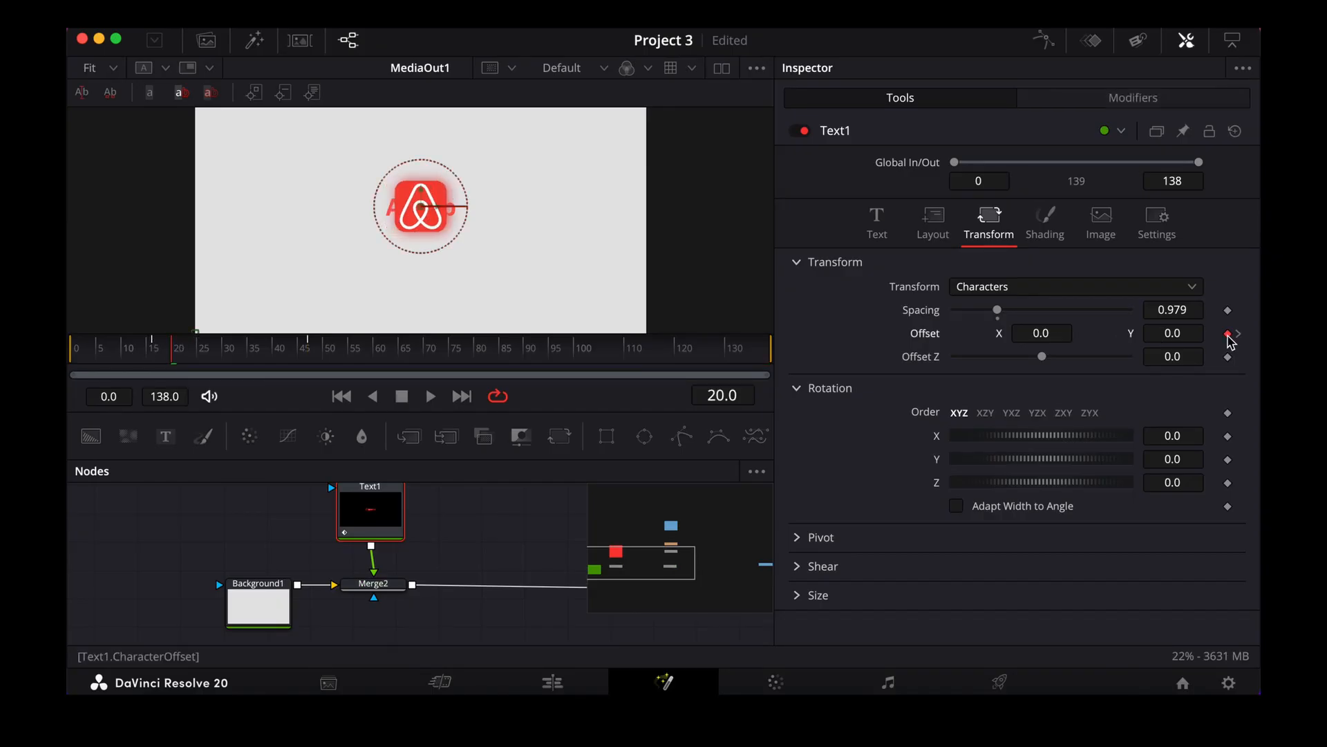
Set the text's character Offset X to -0.089 at frame 47 and 0.119 at frame 20.
{"action": "key", "text": "alt+bracketright"}
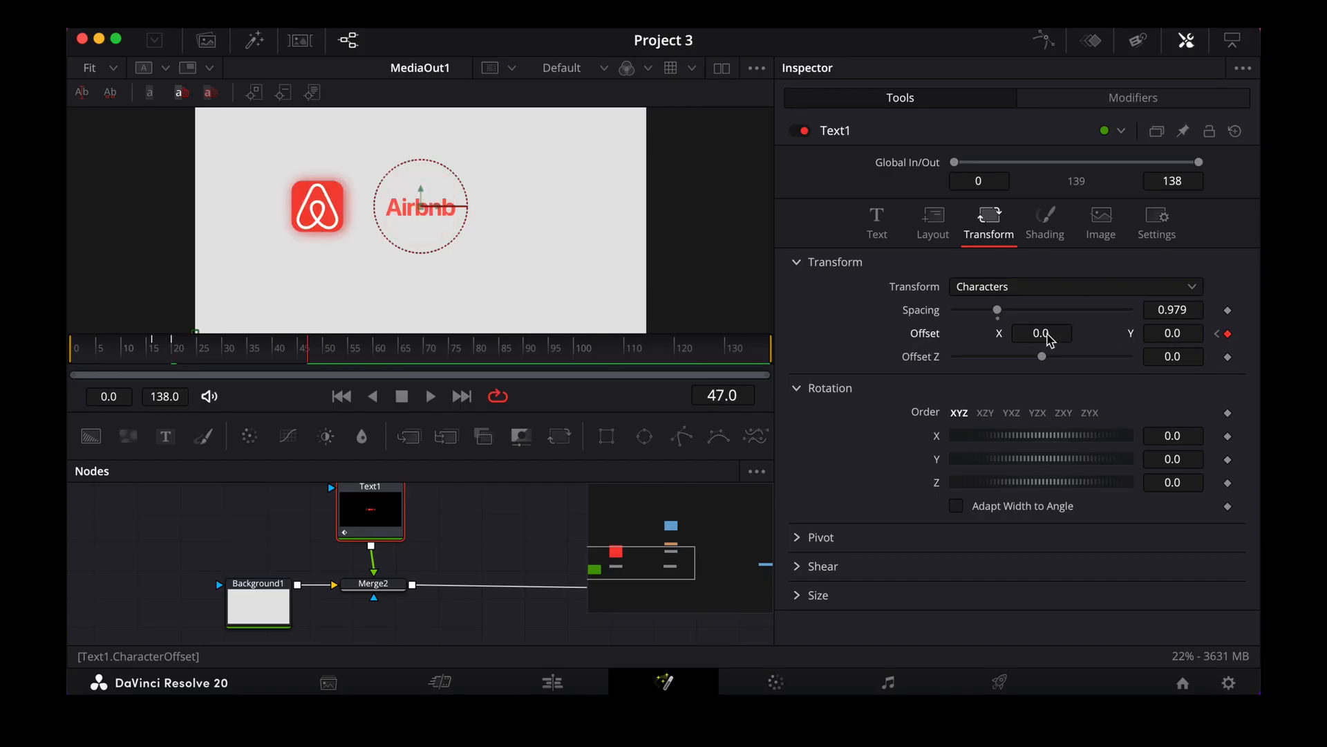
{"action": "left_click_drag", "start_coordinate": [1041, 337], "coordinate": [955, 353]}
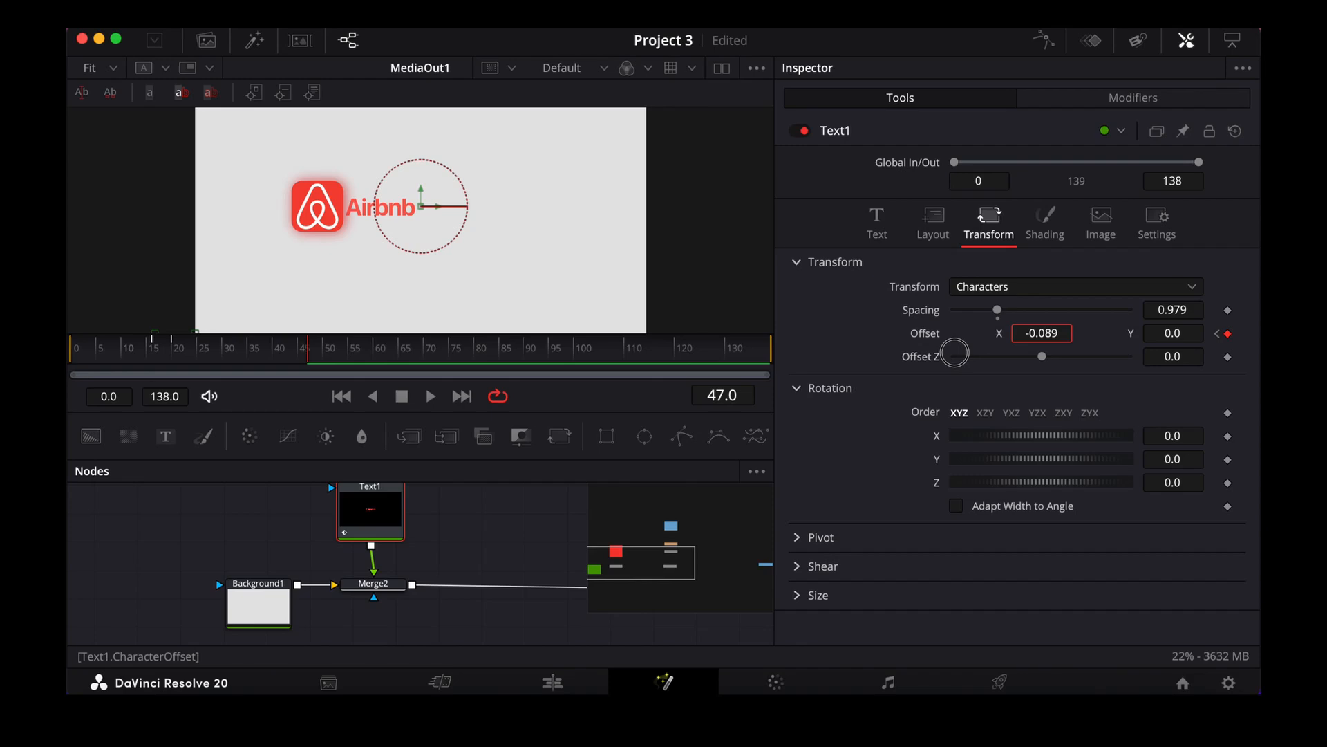
{"action": "left_click", "coordinate": [175, 350]}
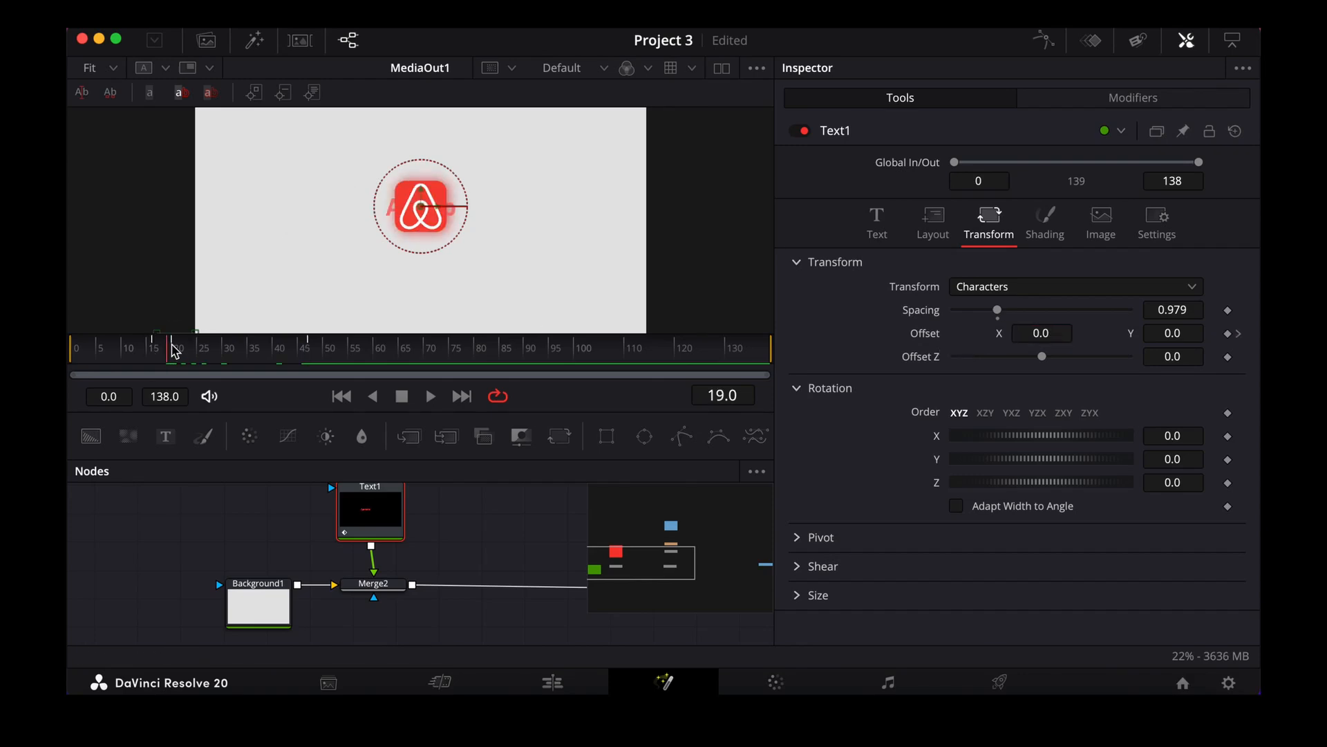
{"action": "left_click_drag", "start_coordinate": [1040, 334], "coordinate": [726, 323]}
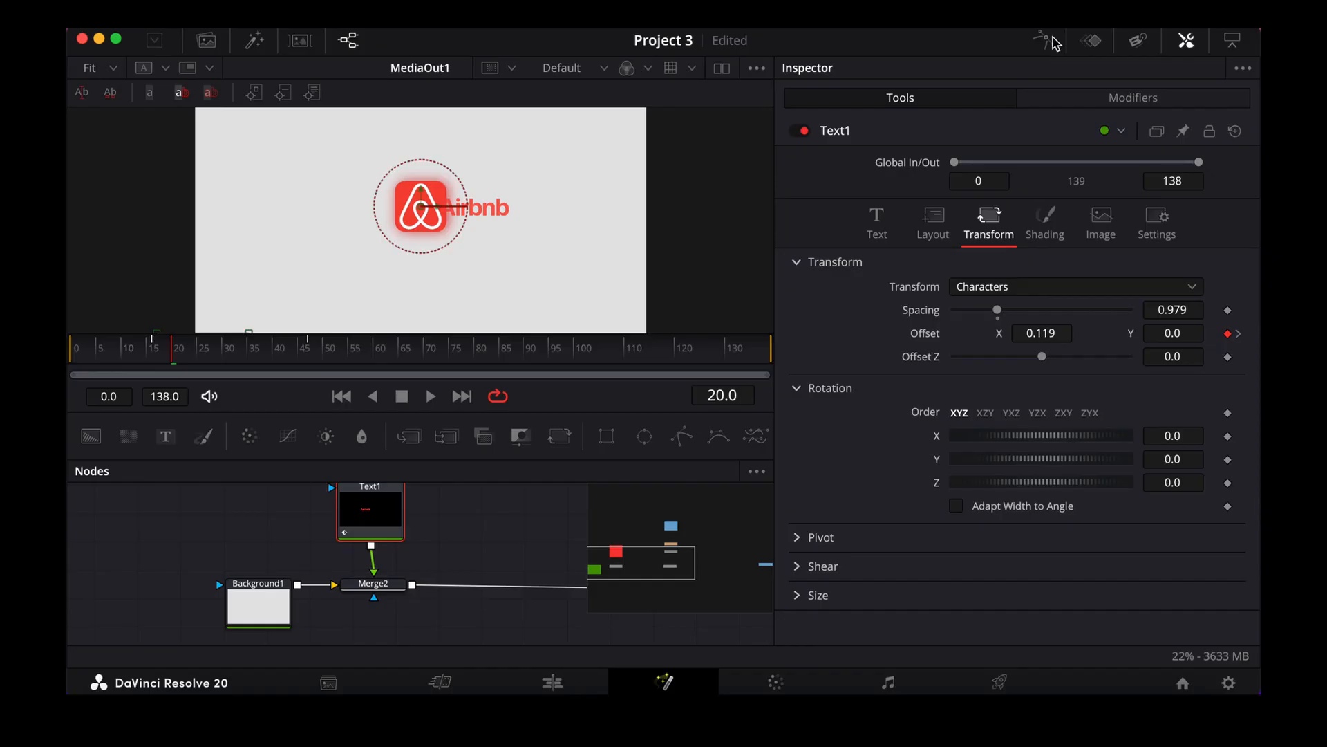
Smooth the Airbnb text's Character Offset displacement curve between frames 20 and 47, raising the start handle for a fast start and gradual slowdown.
{"action": "left_click", "coordinate": [1054, 42]}
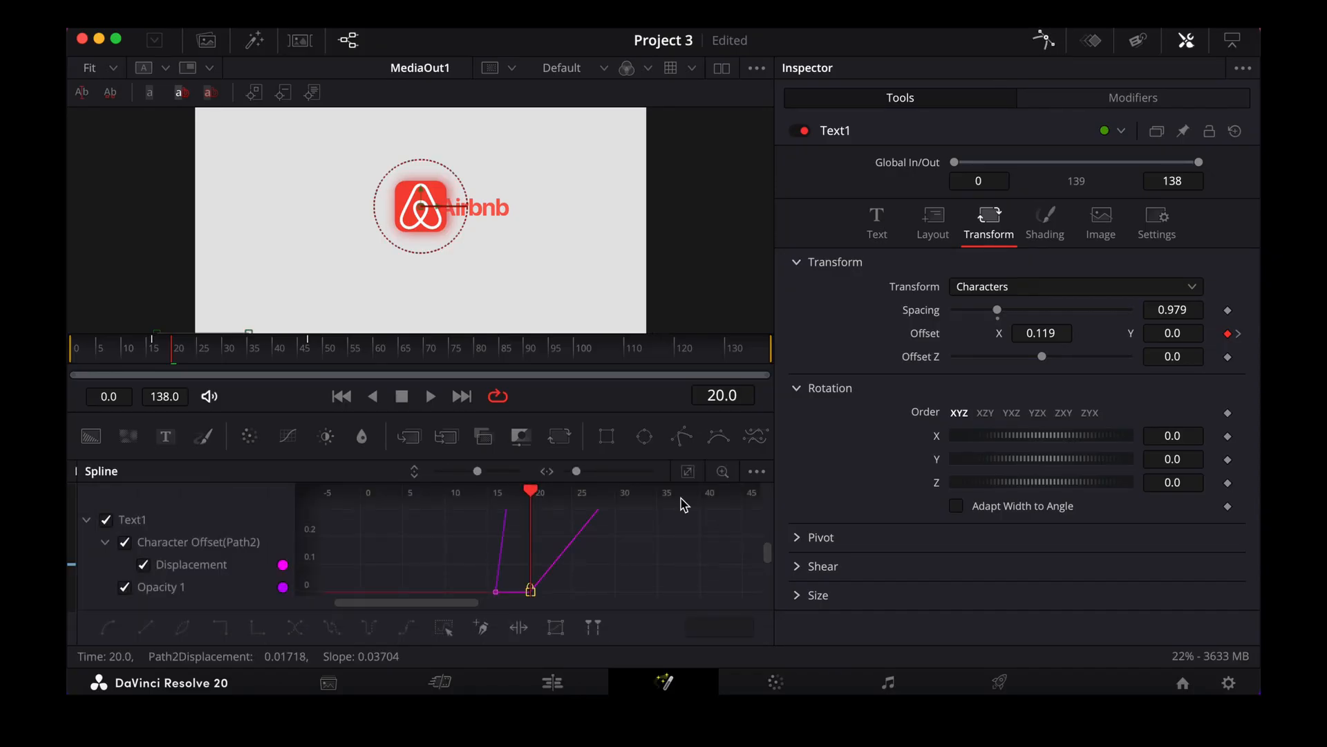
{"action": "left_click", "coordinate": [690, 473]}
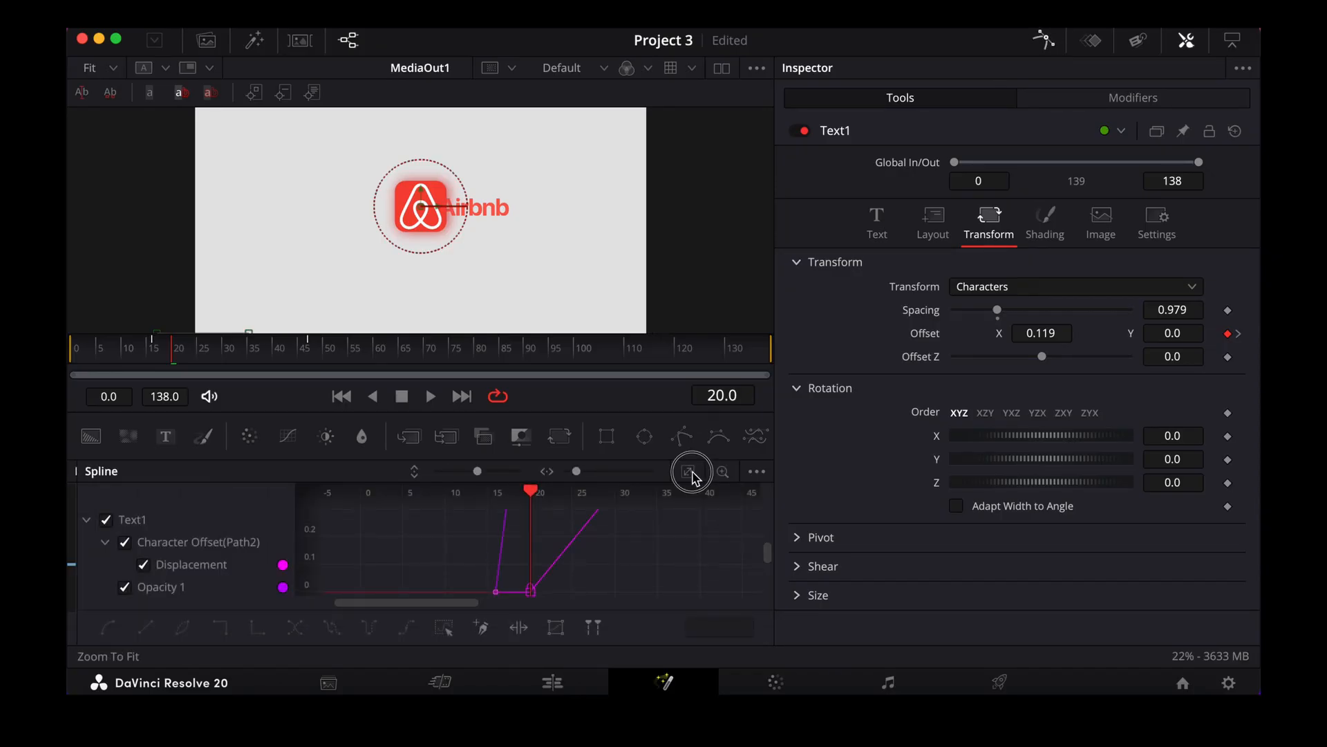
{"action": "left_click", "coordinate": [125, 588]}
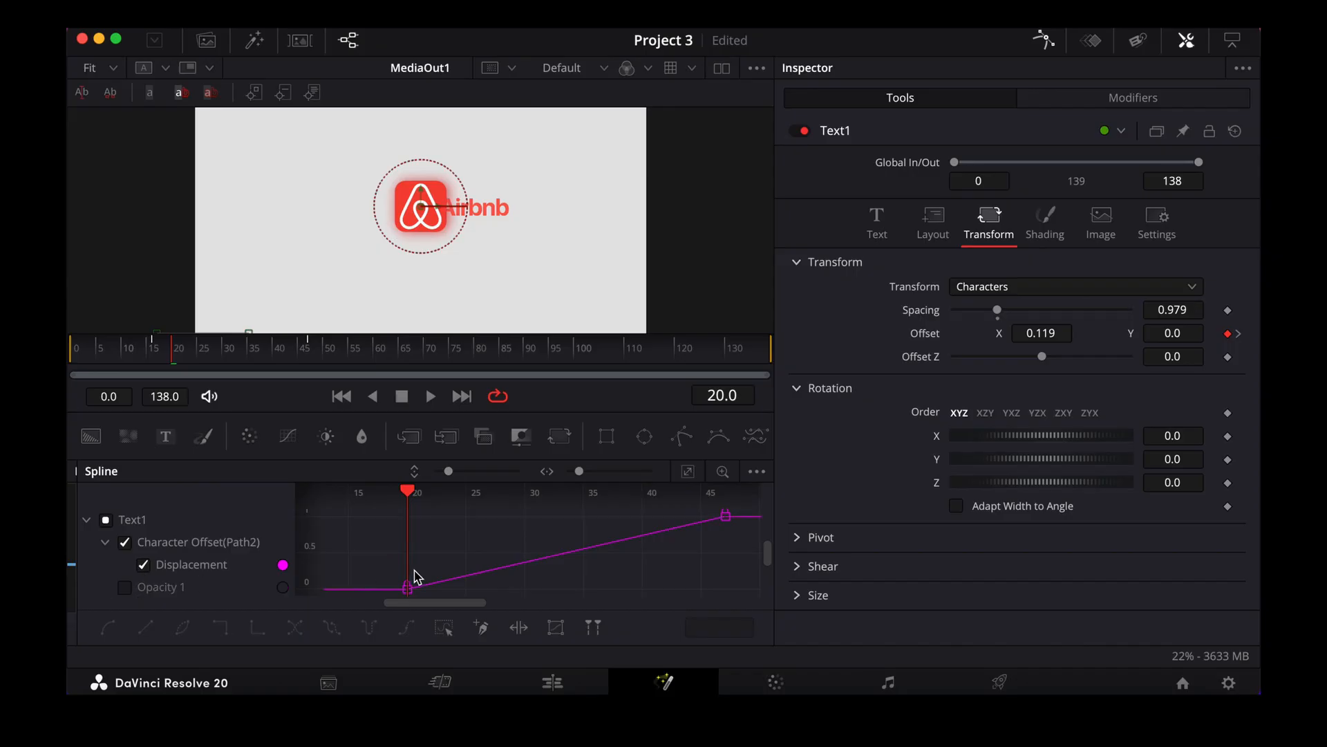
{"action": "left_click", "coordinate": [443, 628]}
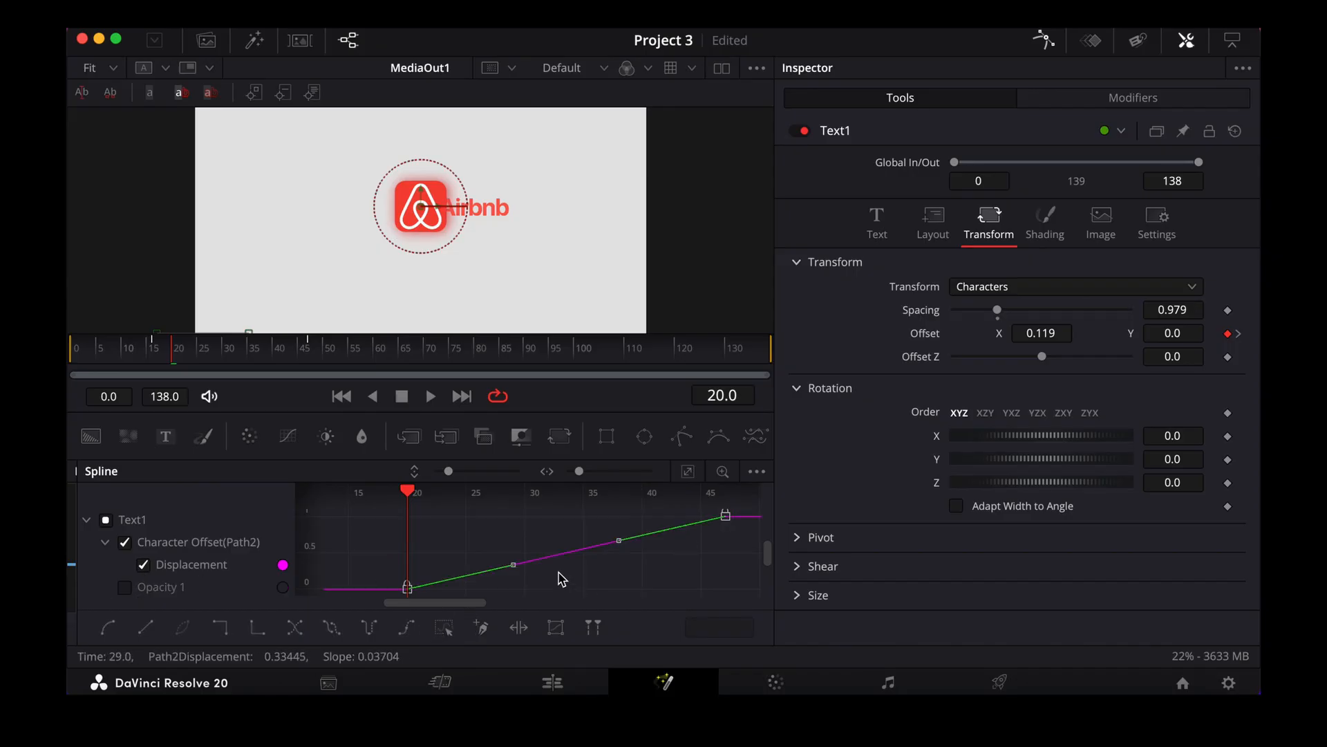
{"action": "key", "text": "s"}
{"action": "left_click_drag", "start_coordinate": [515, 589], "coordinate": [498, 545]}
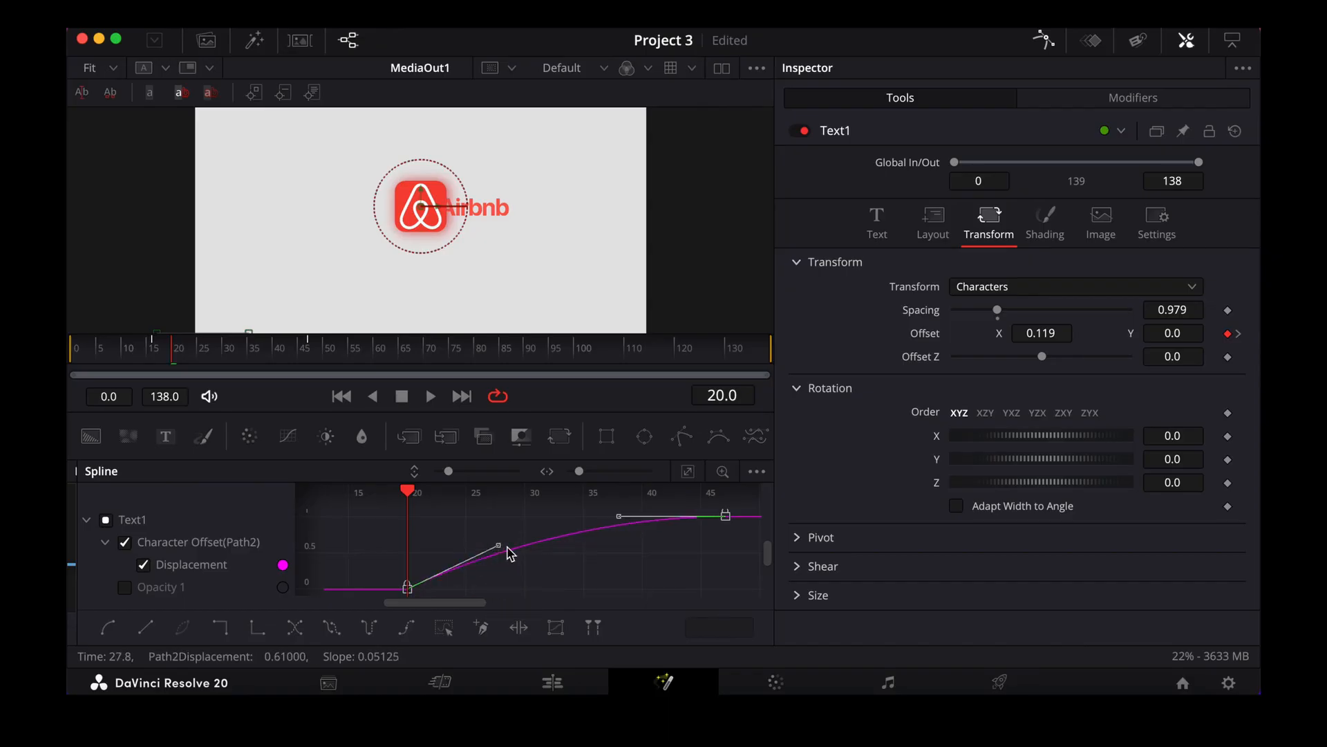
{"action": "left_click", "coordinate": [614, 520]}
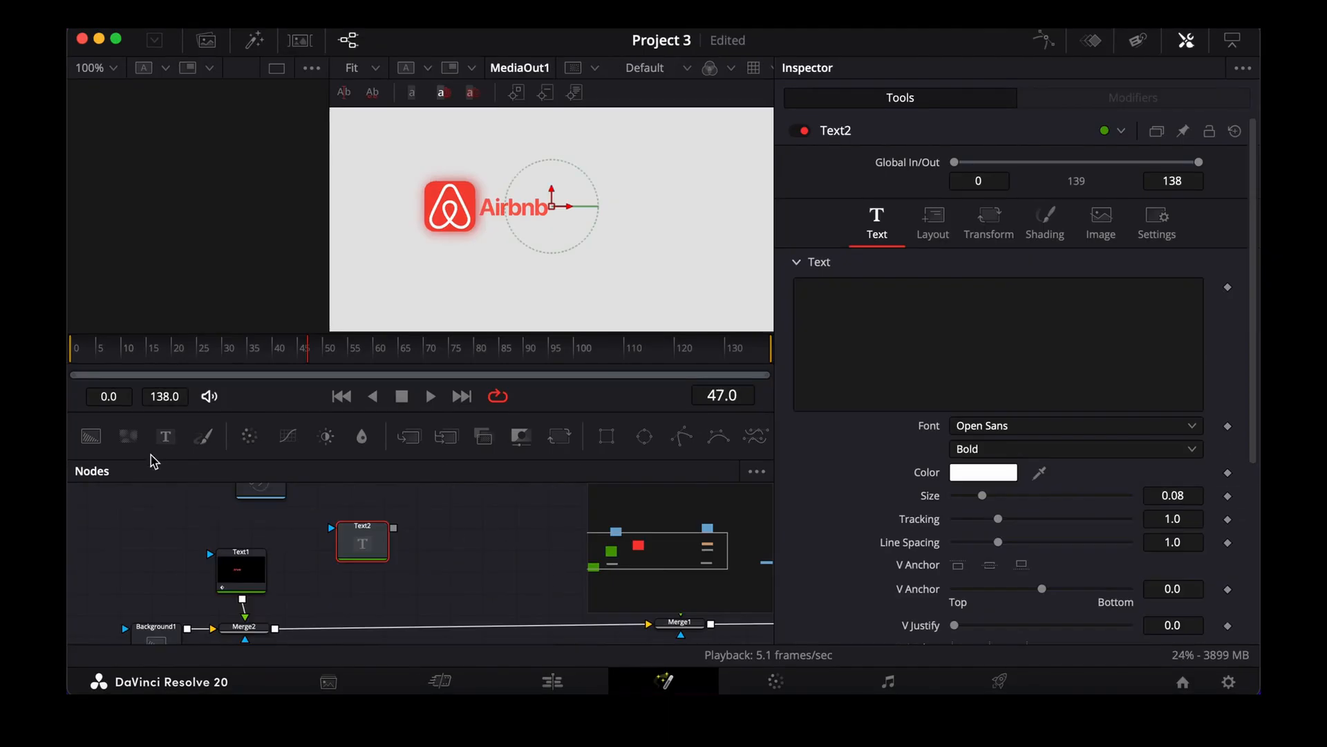
Add two more text nodes beside Text2 and merge all three into the node chain between Merge2 and Merge1.
{"action": "left_click_drag", "start_coordinate": [164, 446], "coordinate": [451, 520]}
{"action": "left_click_drag", "start_coordinate": [164, 436], "coordinate": [537, 524]}
{"action": "left_click_drag", "start_coordinate": [390, 534], "coordinate": [271, 634]}
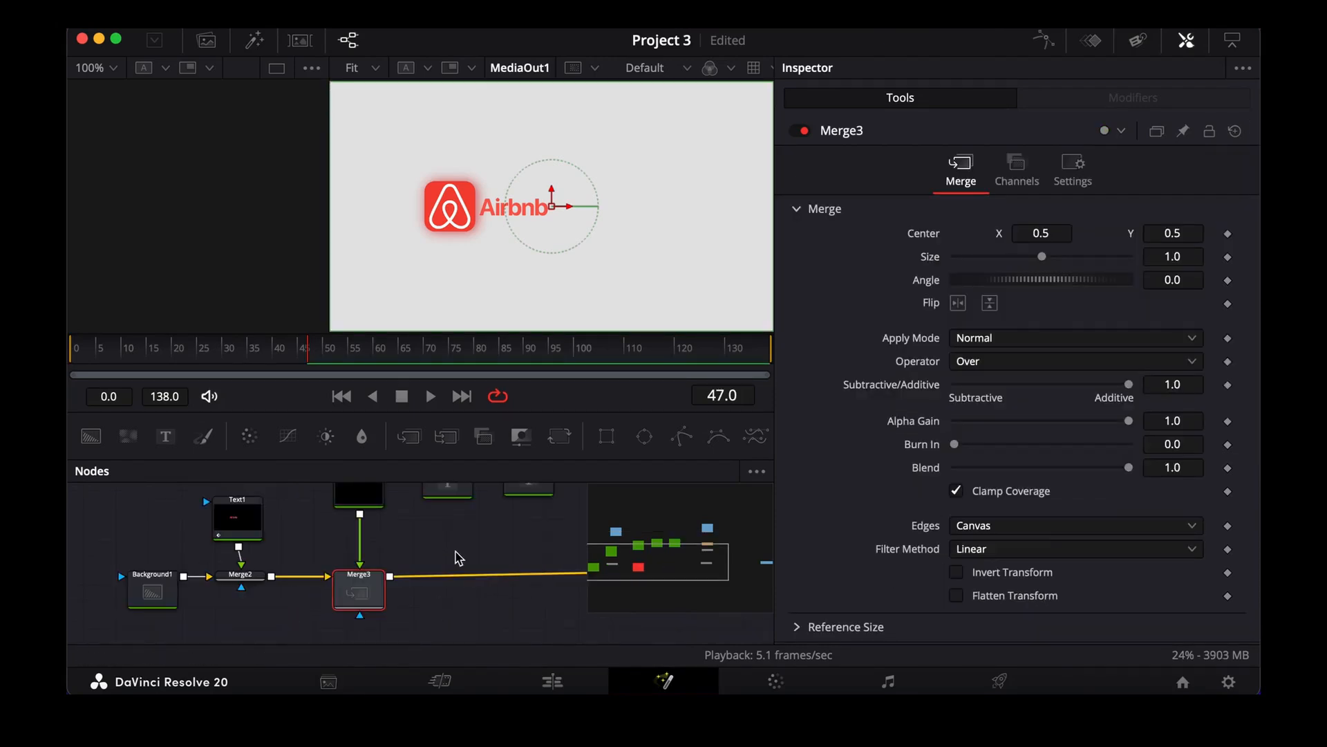
{"action": "scroll", "coordinate": [466, 555], "scroll_direction": "up", "scroll_amount": 3}
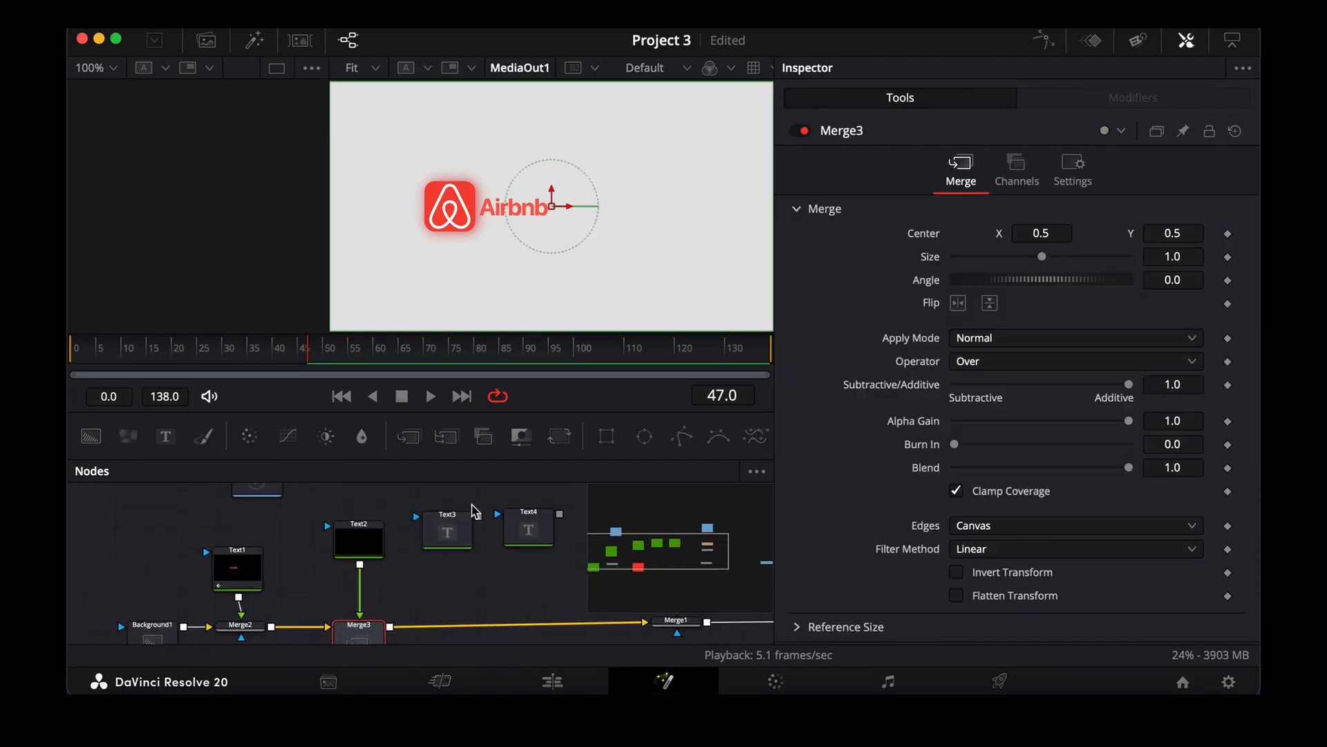
{"action": "left_click_drag", "start_coordinate": [478, 516], "coordinate": [412, 620]}
{"action": "left_click_drag", "start_coordinate": [560, 523], "coordinate": [482, 635]}
Enter "Got" as the Text2 node's text and set its color to Nickel gray.
{"action": "left_click", "coordinate": [309, 560]}
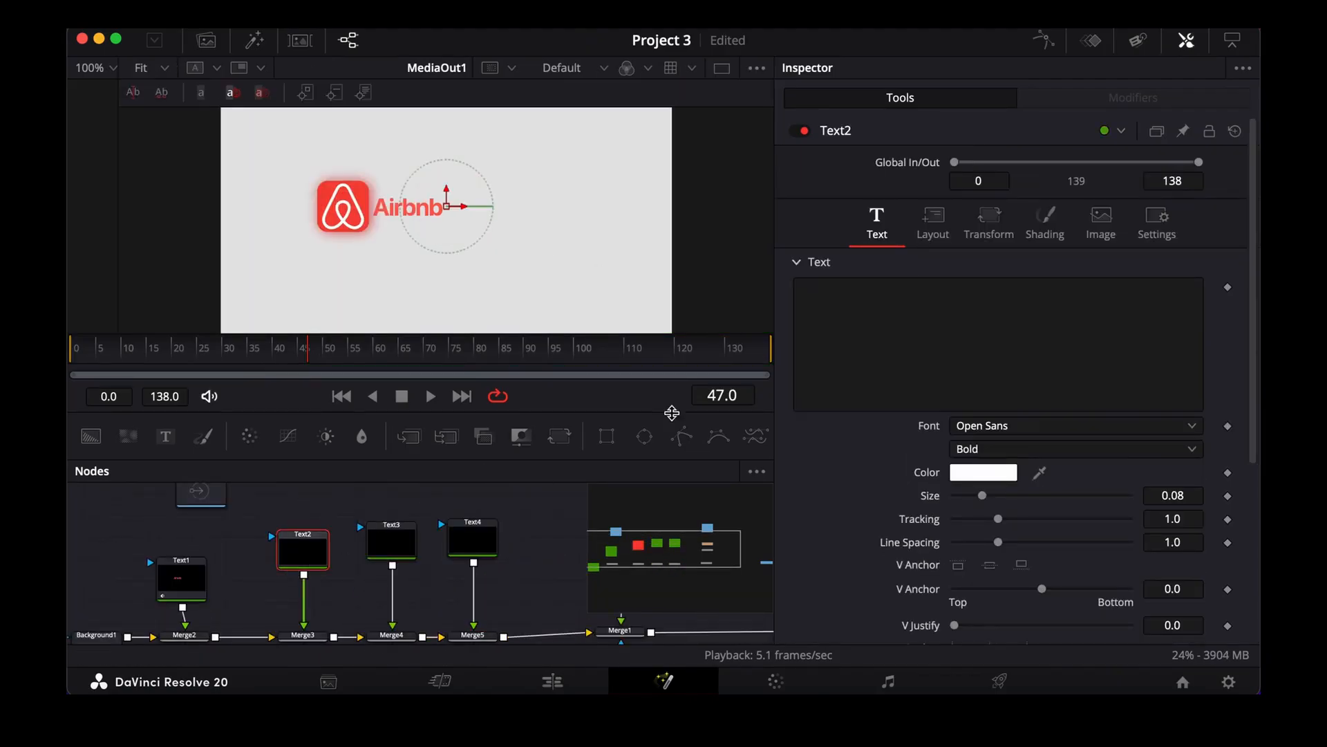
{"action": "left_click", "coordinate": [845, 314]}
{"action": "type", "text": "Go"}
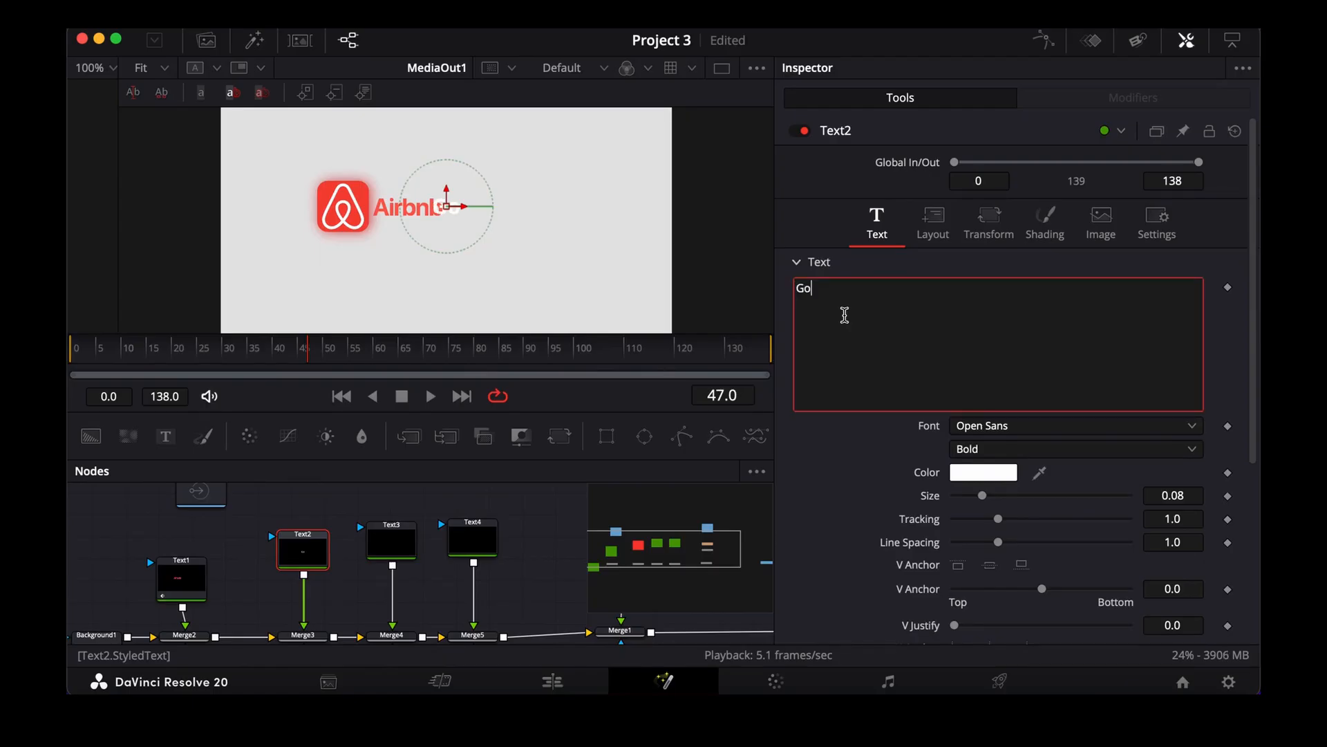
{"action": "type", "text": "t"}
{"action": "left_click", "coordinate": [995, 475]}
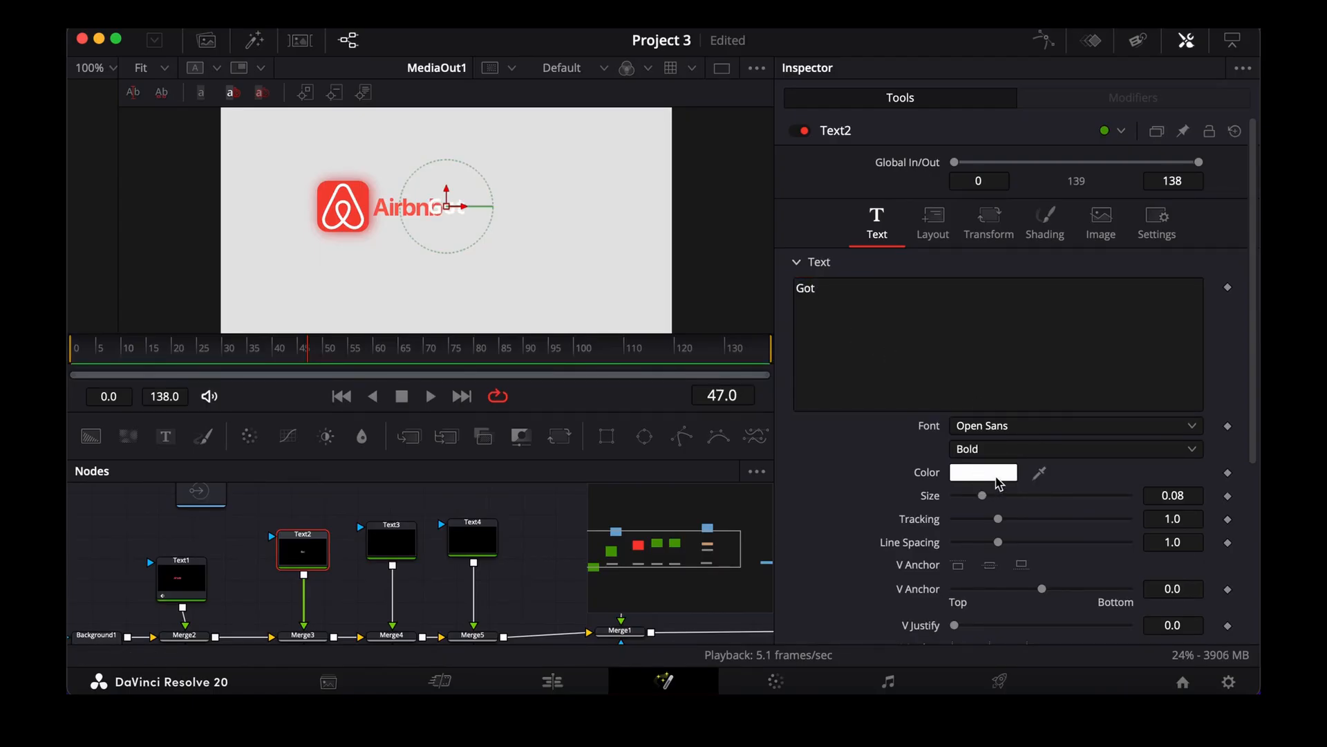
{"action": "left_click", "coordinate": [977, 373]}
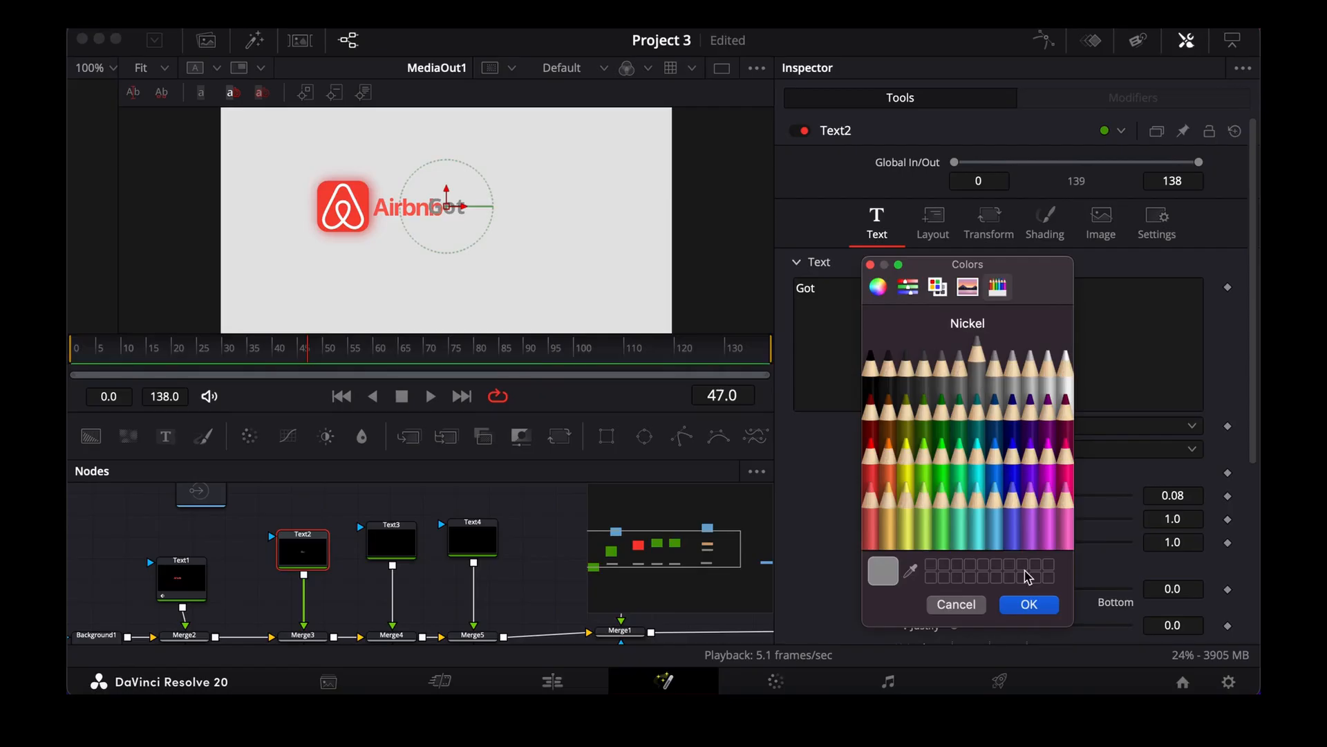
{"action": "left_click", "coordinate": [1028, 603]}
Set the "Got" text's font to SF Pro Display Medium with a tracking of 0.979.
{"action": "left_click", "coordinate": [1044, 428]}
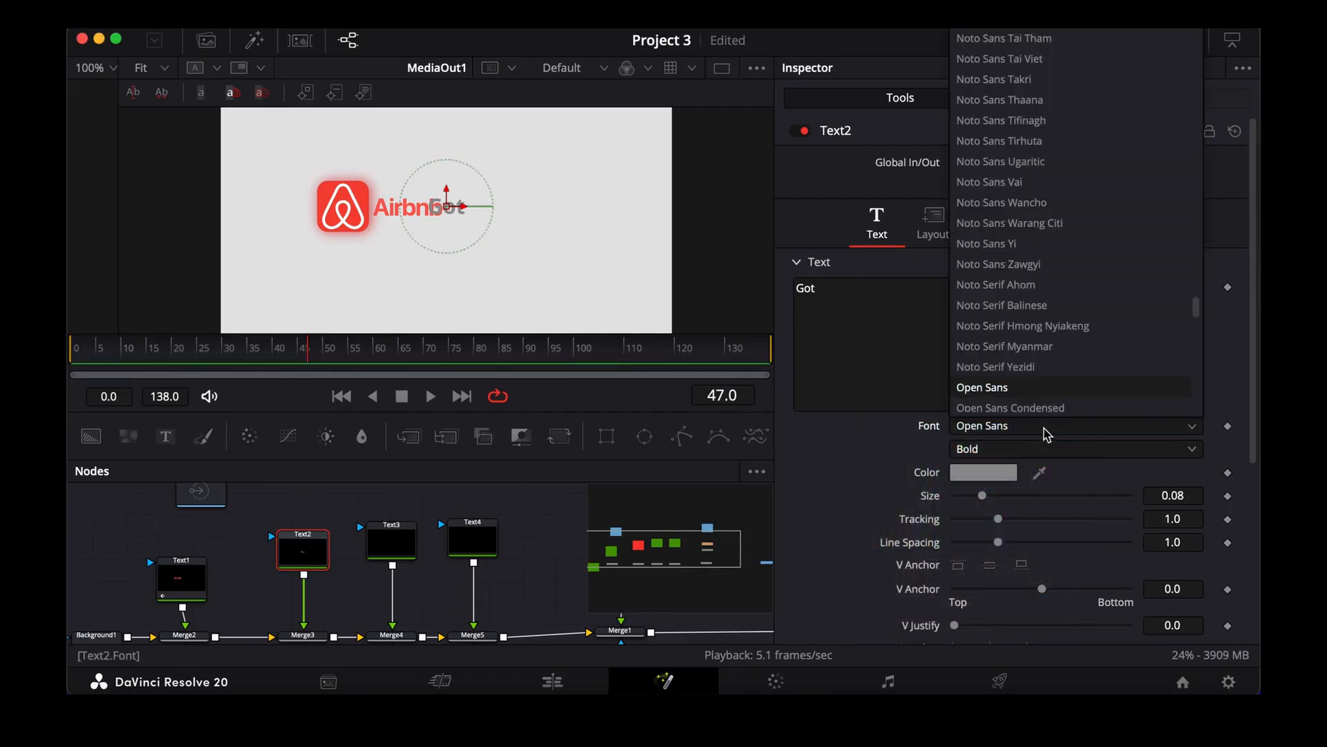
{"action": "key", "text": "s"}
{"action": "key", "text": "f"}
{"action": "key", "text": "s"}
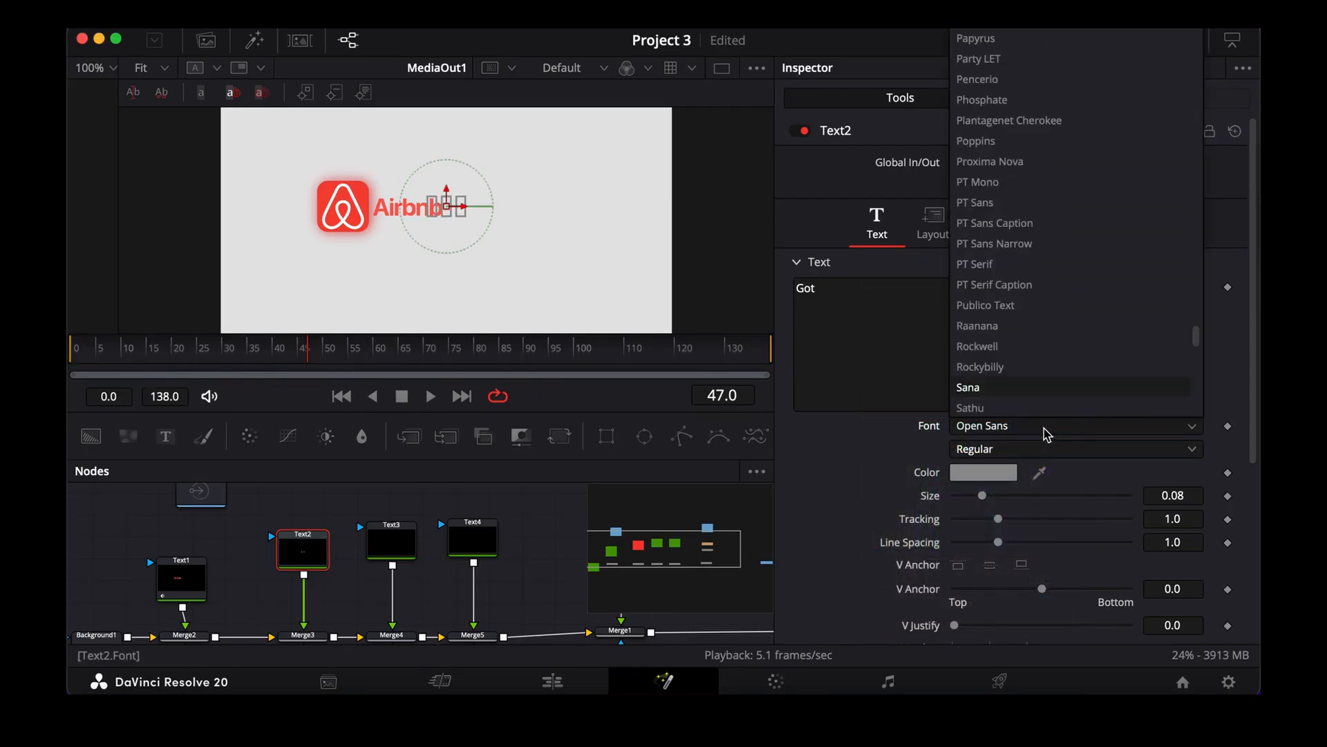
{"action": "scroll", "coordinate": [1037, 387], "scroll_direction": "down", "scroll_amount": 3}
{"action": "left_click", "coordinate": [1007, 368]}
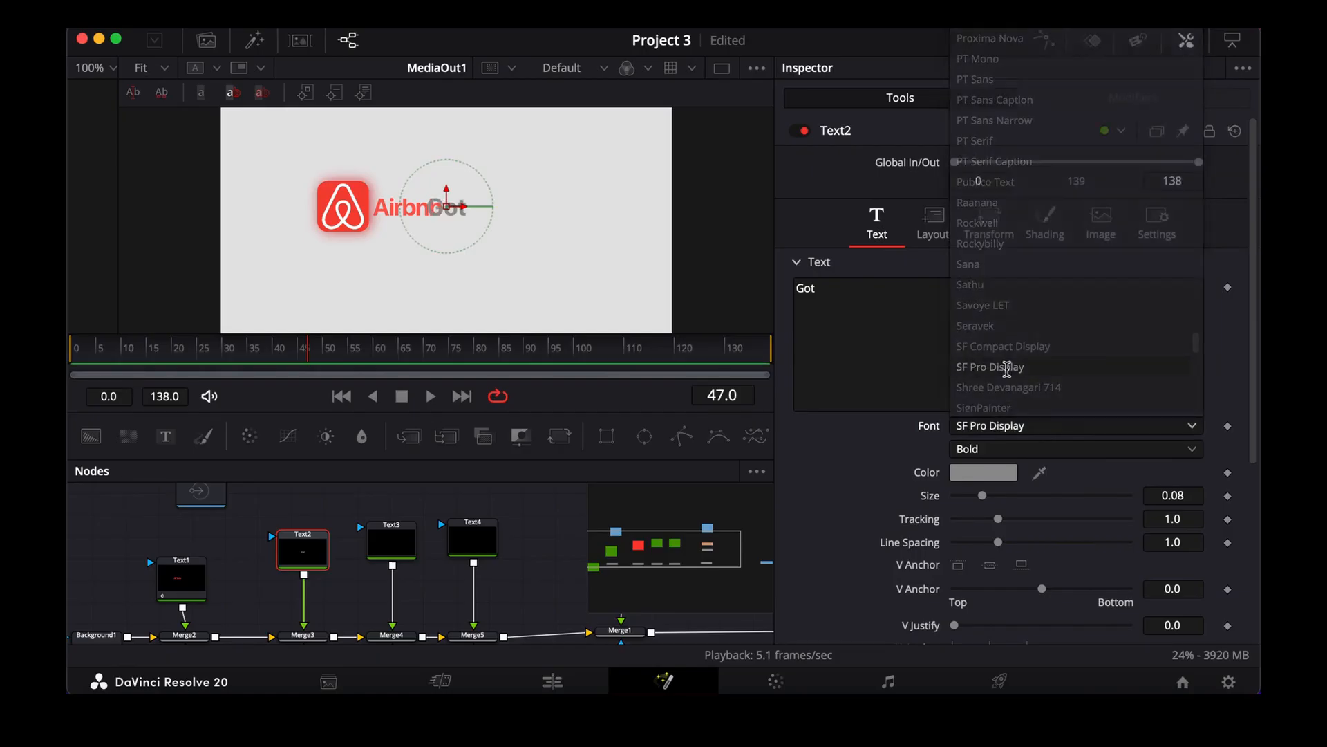
{"action": "left_click", "coordinate": [1041, 447]}
{"action": "left_click", "coordinate": [1015, 486]}
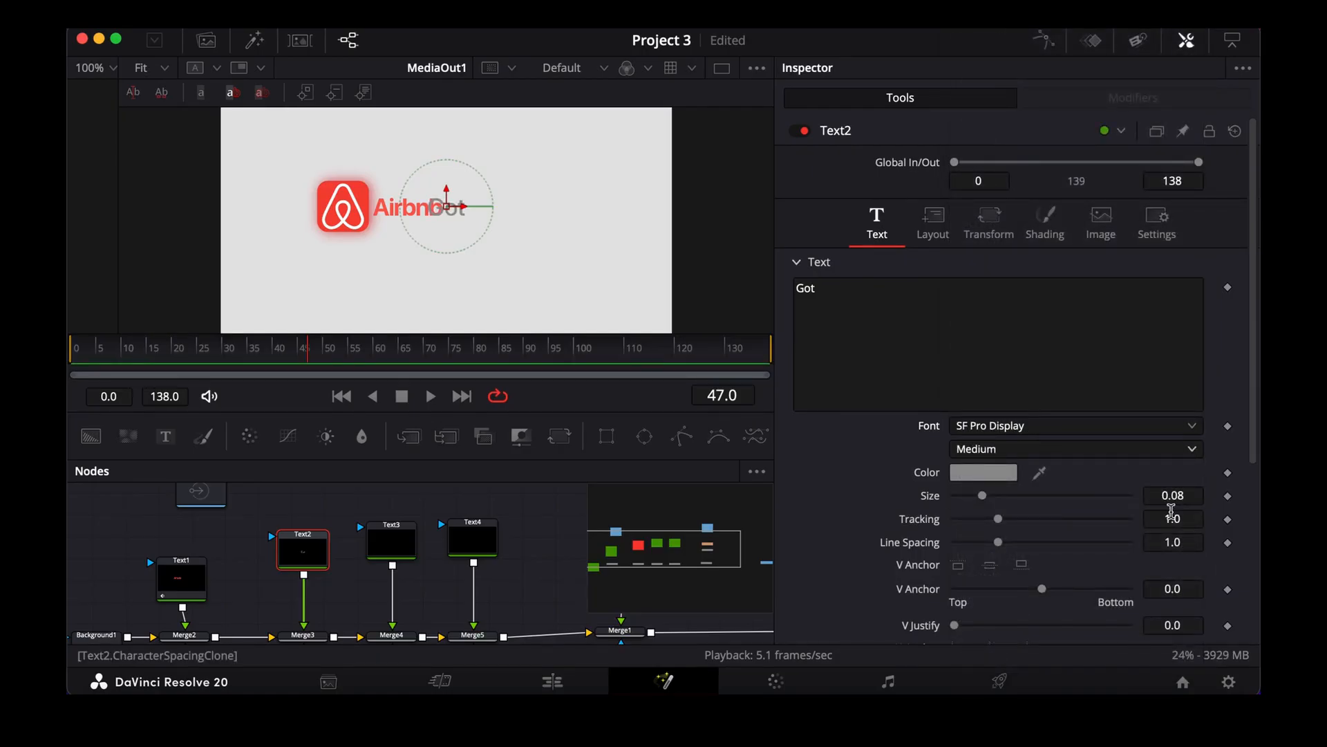
{"action": "left_click_drag", "start_coordinate": [1171, 513], "coordinate": [1153, 527]}
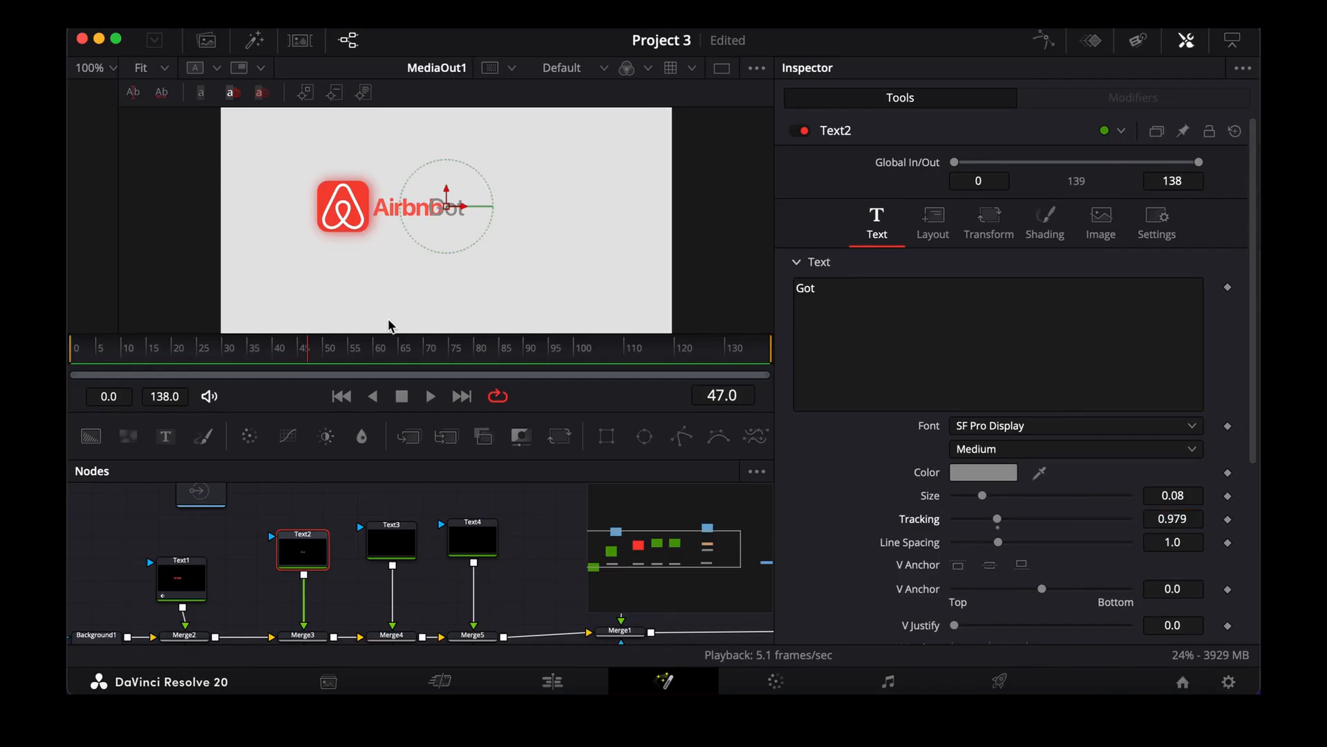
Shift the "Got" text to the right of the icon and add character Offset keyframes at frames 20 and 43.
{"action": "left_click_drag", "start_coordinate": [457, 207], "coordinate": [467, 208]}
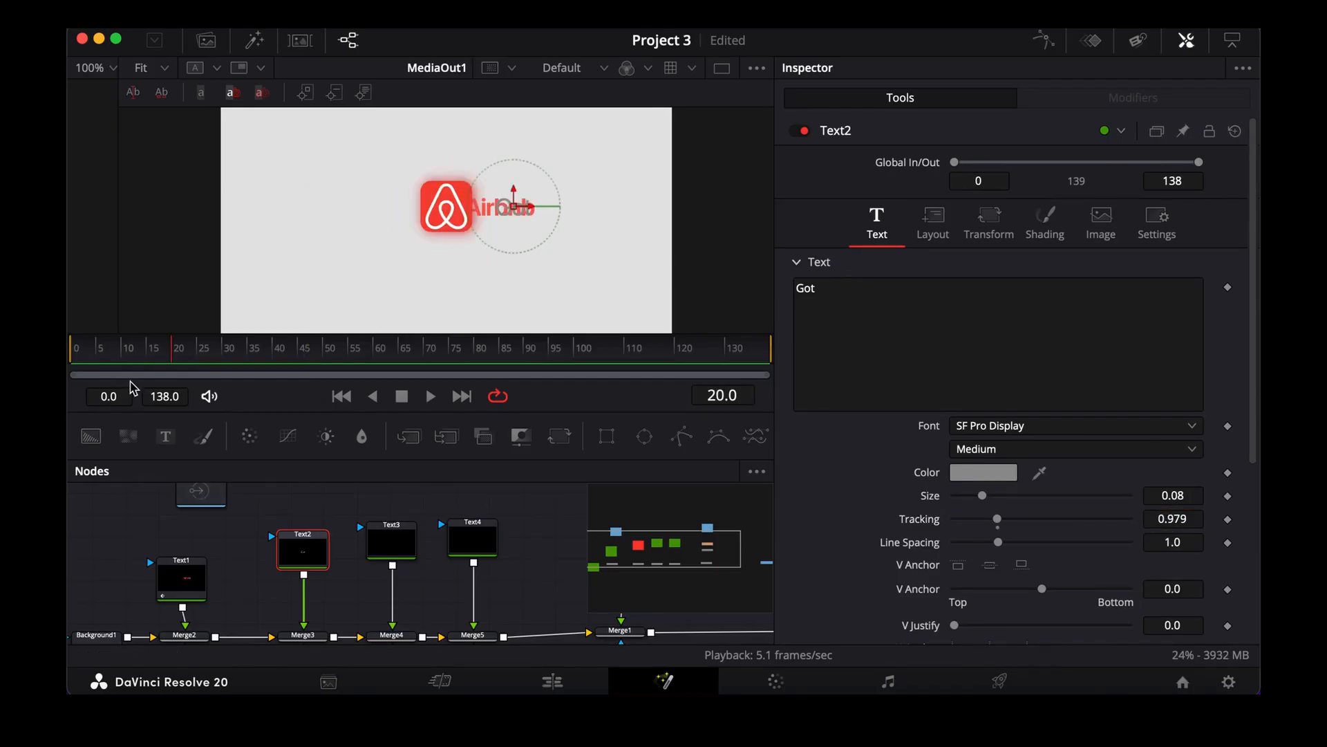
{"action": "left_click", "coordinate": [988, 222]}
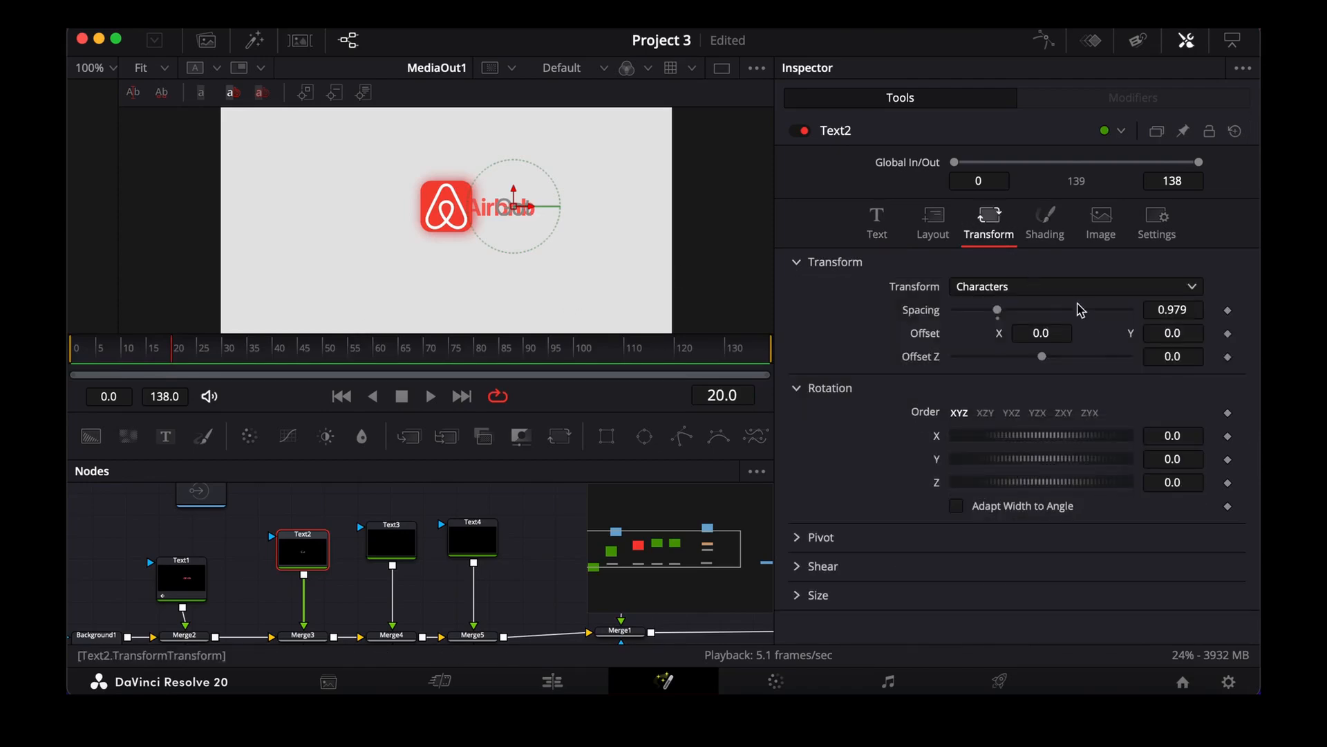
{"action": "left_click", "coordinate": [1228, 334]}
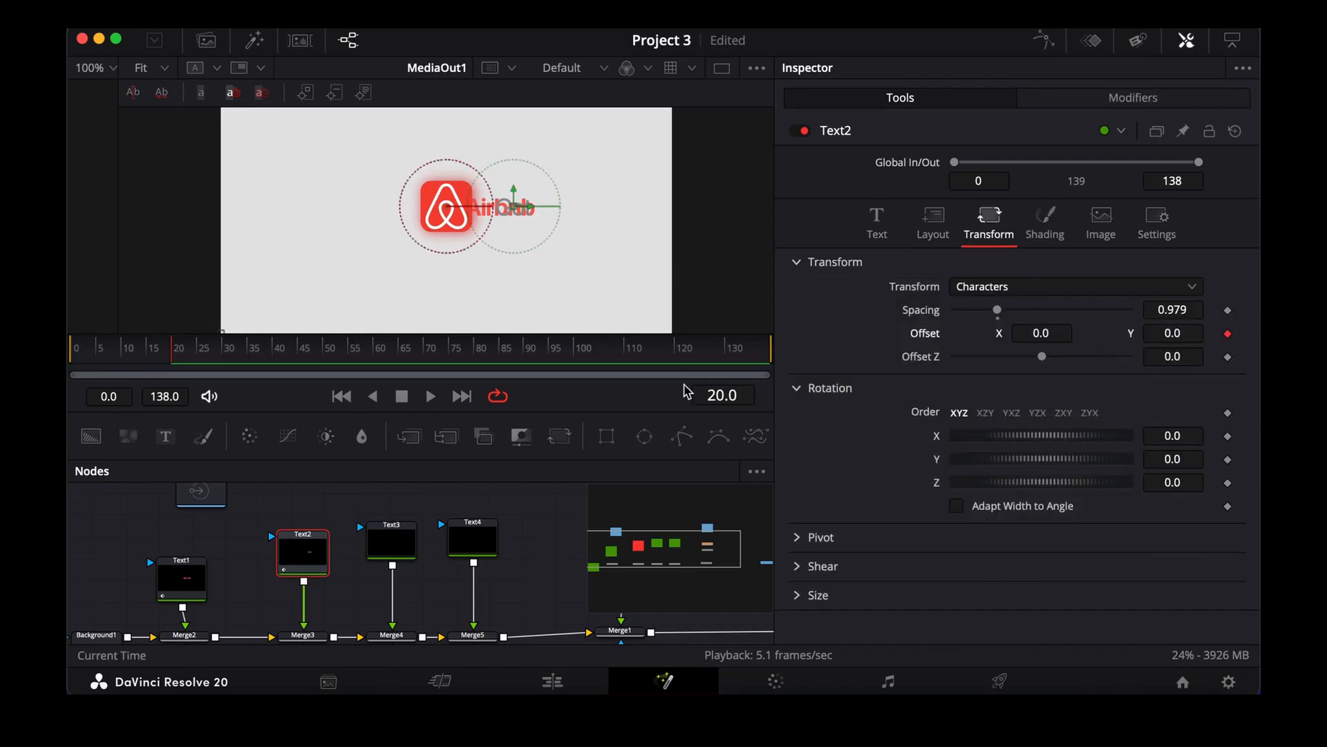
{"action": "left_click", "coordinate": [289, 347]}
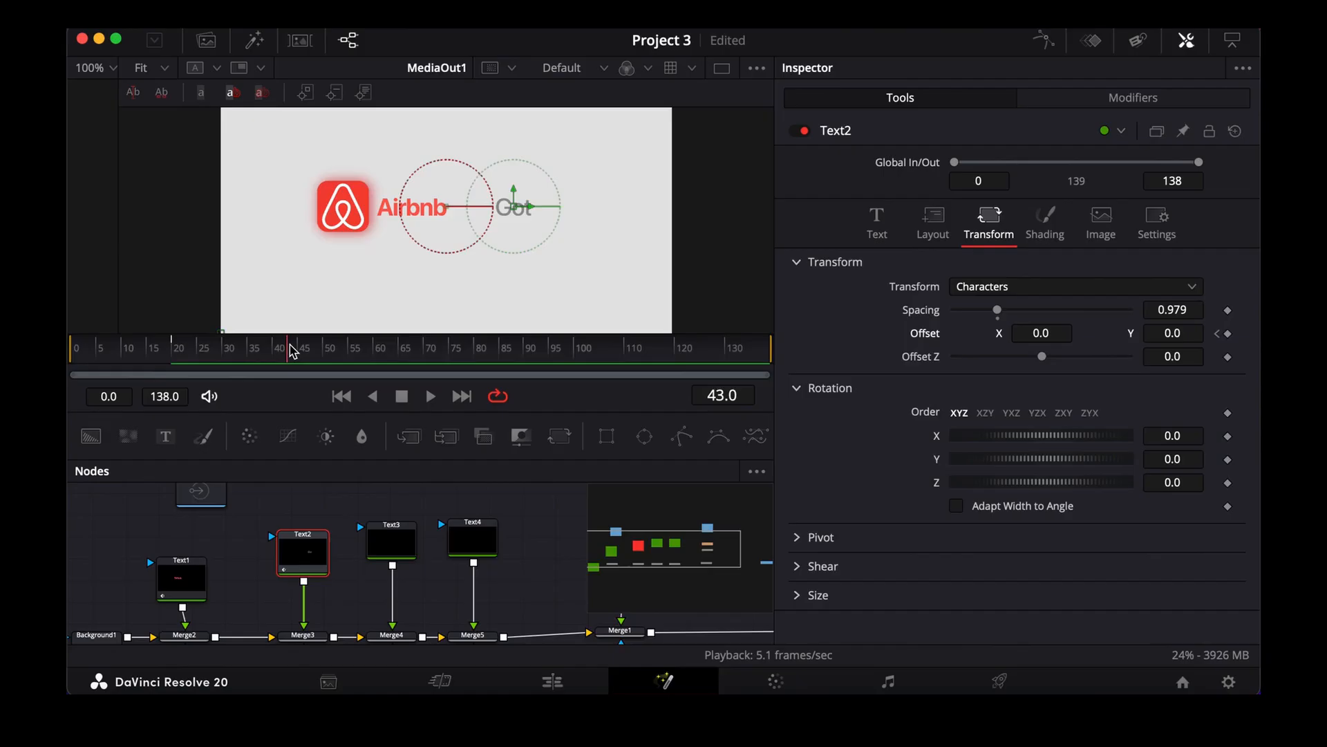
{"action": "left_click", "coordinate": [1228, 334]}
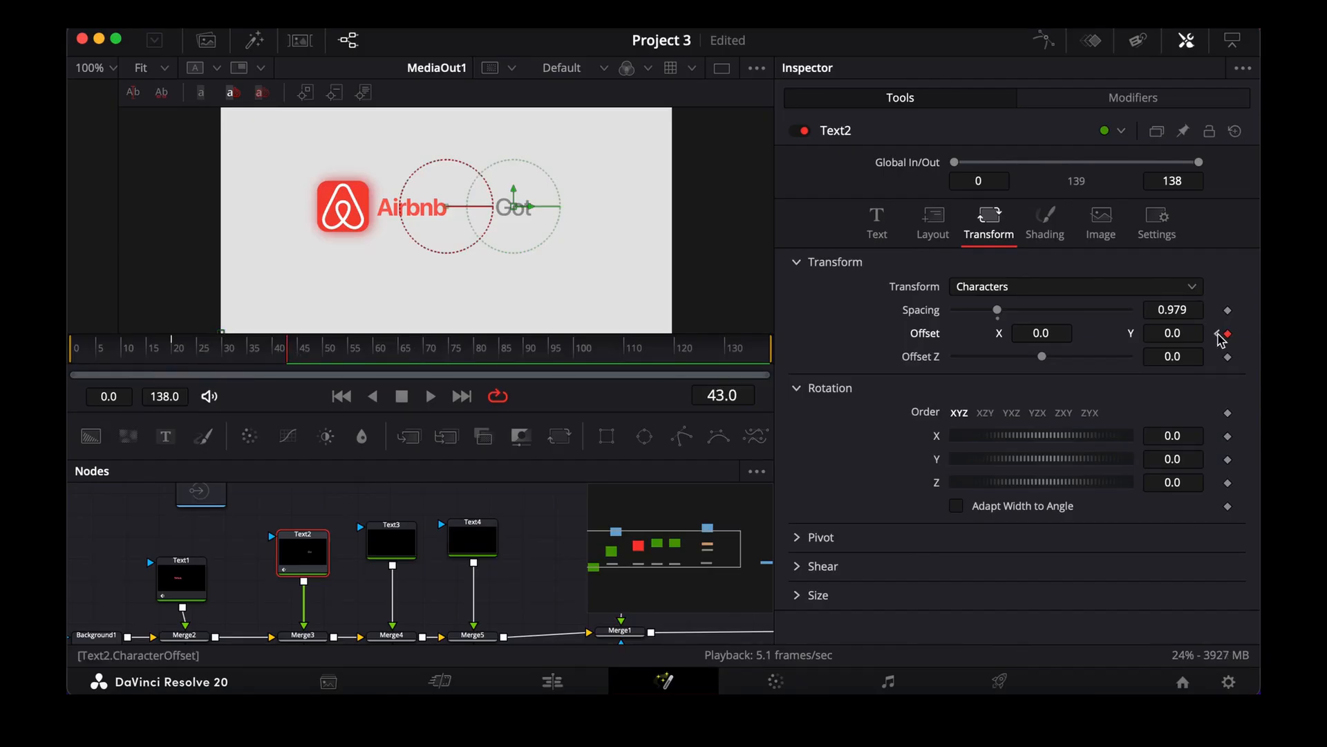
{"action": "left_click", "coordinate": [1219, 334]}
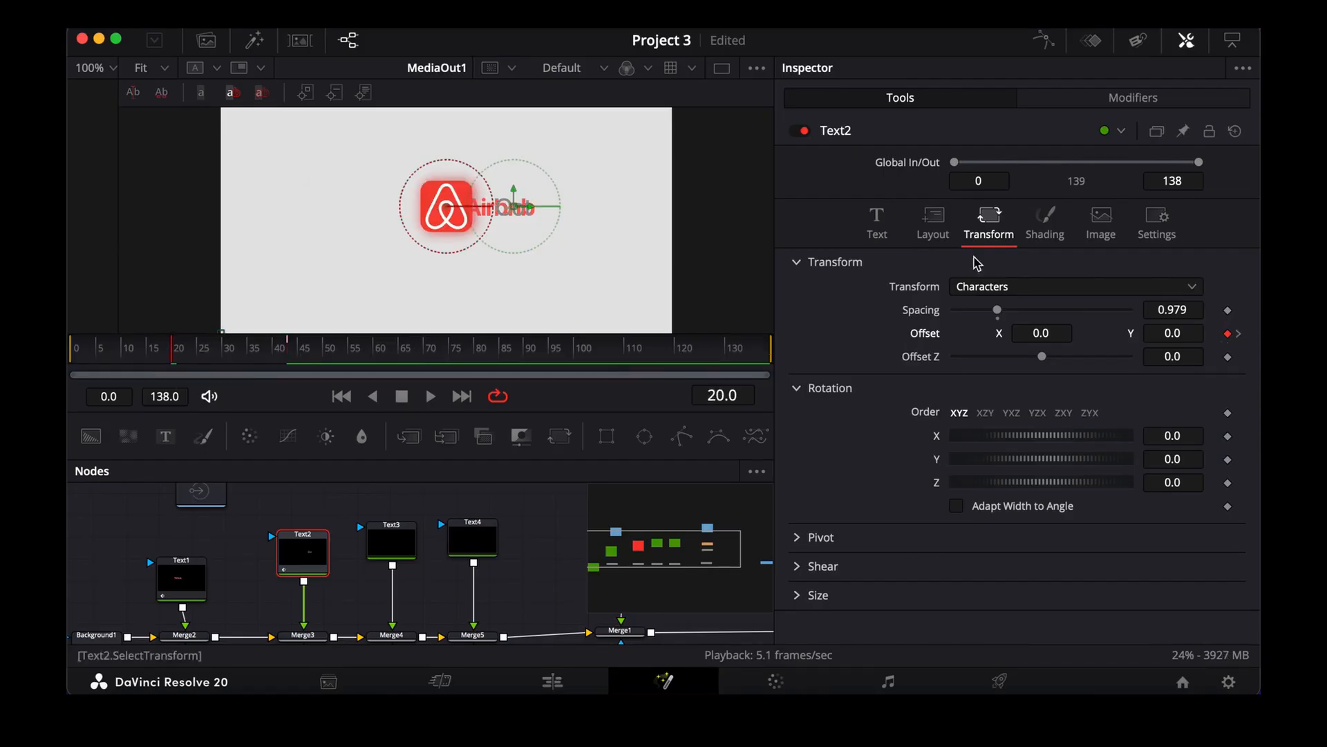
Move the "Got" text further right and down, and set its character Offset at frame 43 to X -0.187 and Y 0.056.
{"action": "left_click_drag", "start_coordinate": [513, 206], "coordinate": [567, 233]}
{"action": "left_click", "coordinate": [295, 347]}
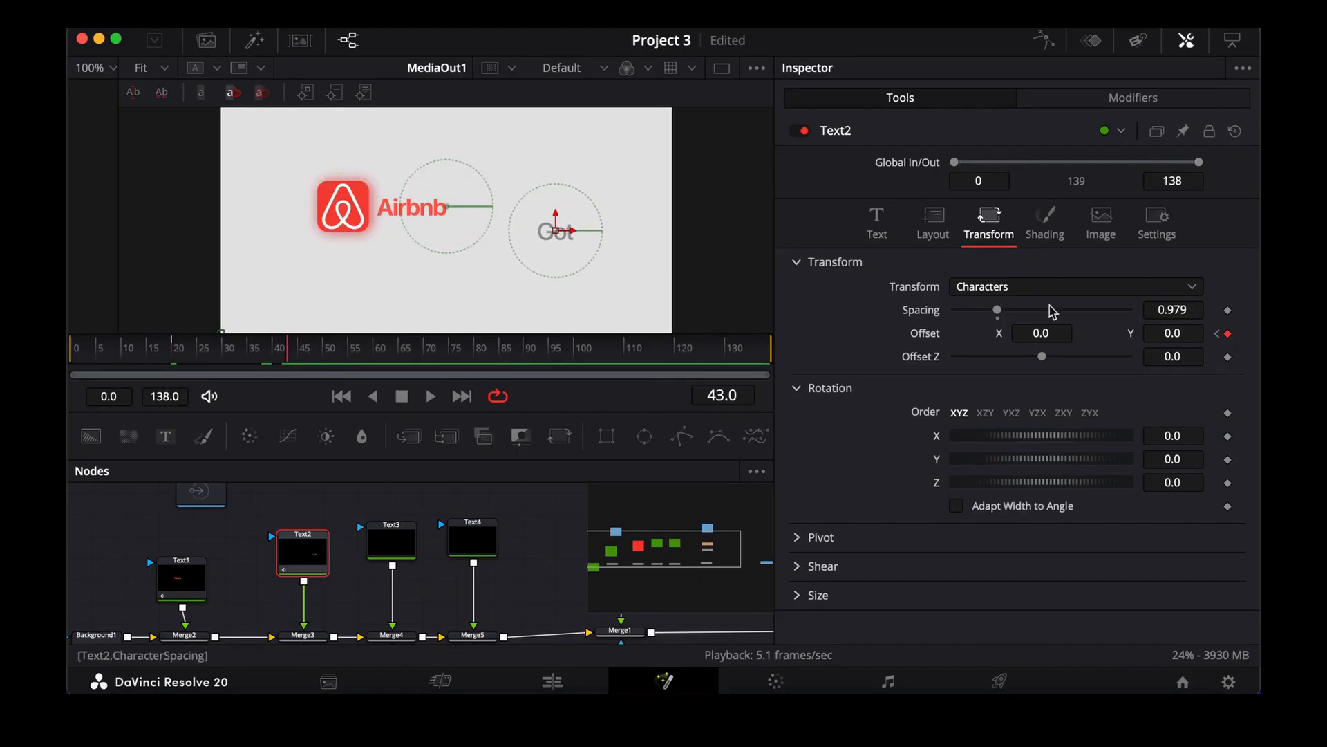
{"action": "left_click_drag", "start_coordinate": [1168, 339], "coordinate": [1231, 335]}
{"action": "left_click_drag", "start_coordinate": [1042, 332], "coordinate": [871, 362]}
{"action": "left_click_drag", "start_coordinate": [1180, 334], "coordinate": [1174, 335]}
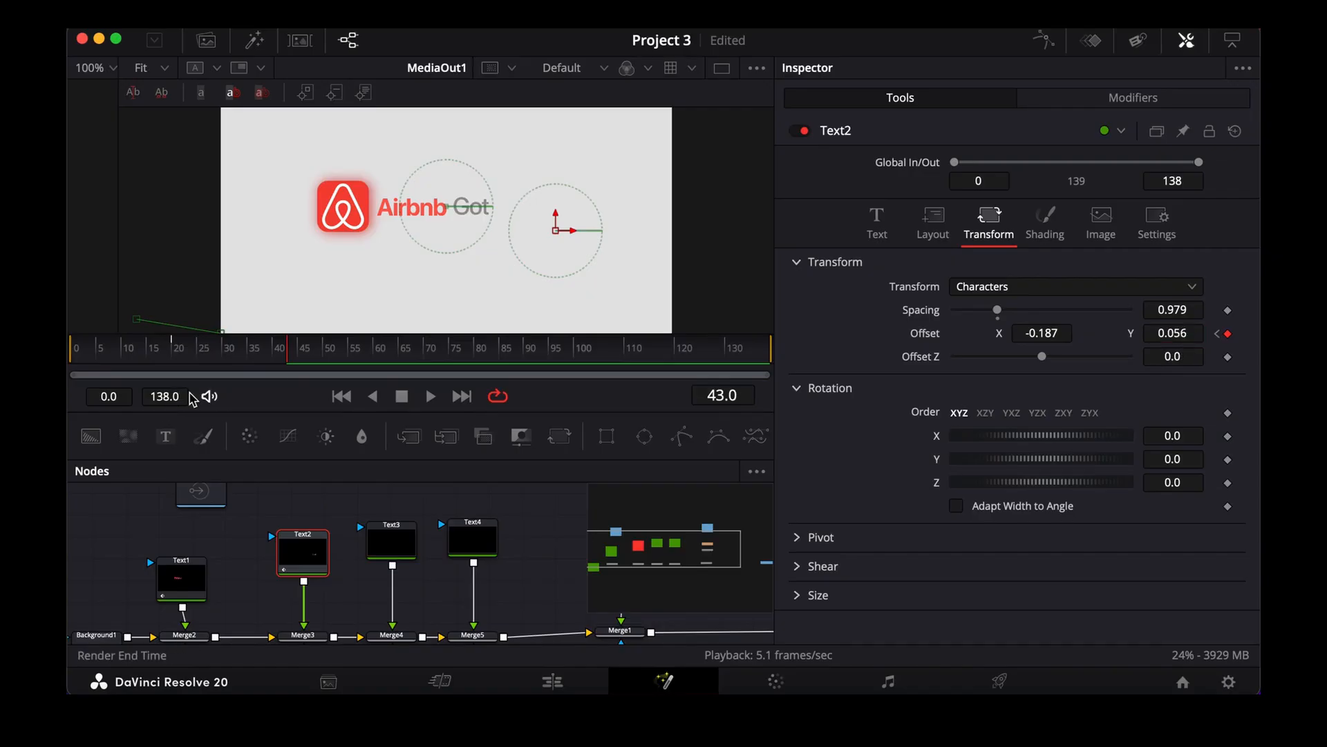
Animate the "Got" text's shading opacity from 0.0 at frame 20 to 1.0 at frame 29 and preview the motion.
{"action": "left_click", "coordinate": [173, 348]}
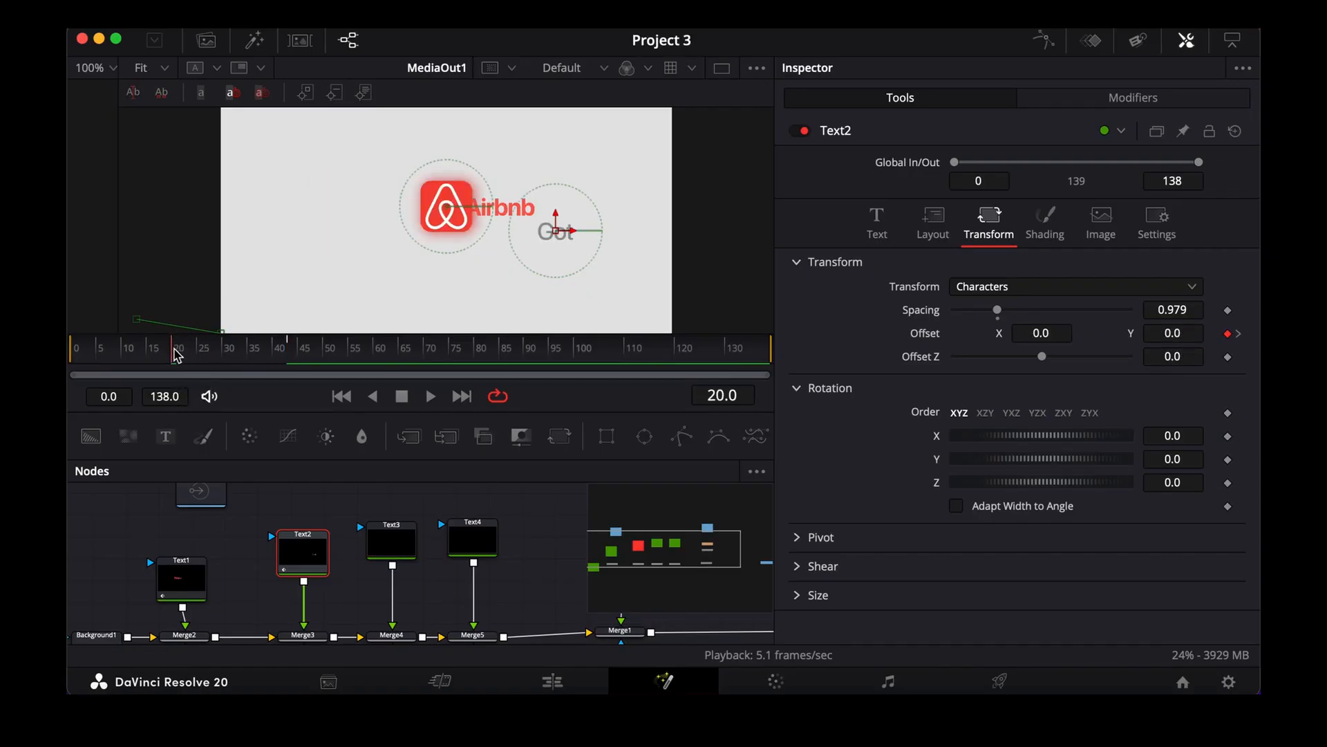
{"action": "left_click", "coordinate": [1047, 239]}
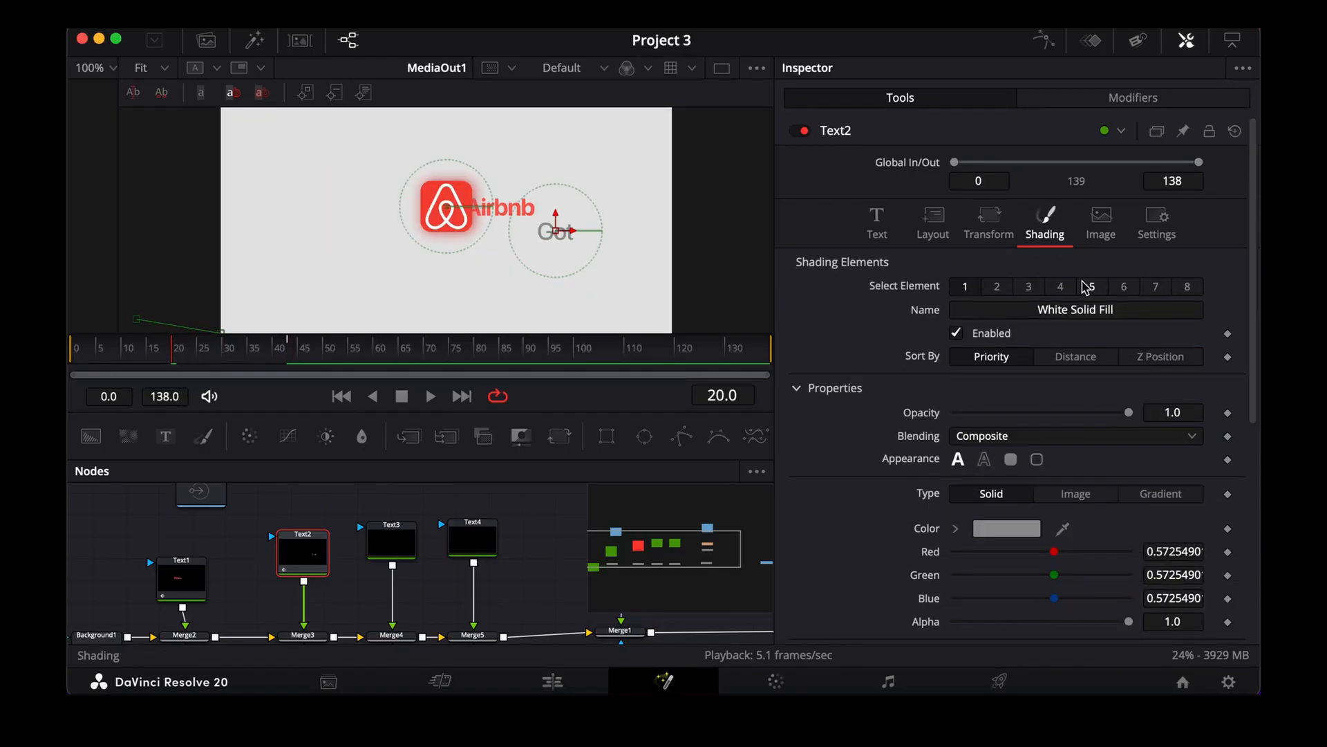
{"action": "left_click_drag", "start_coordinate": [968, 427], "coordinate": [850, 446]}
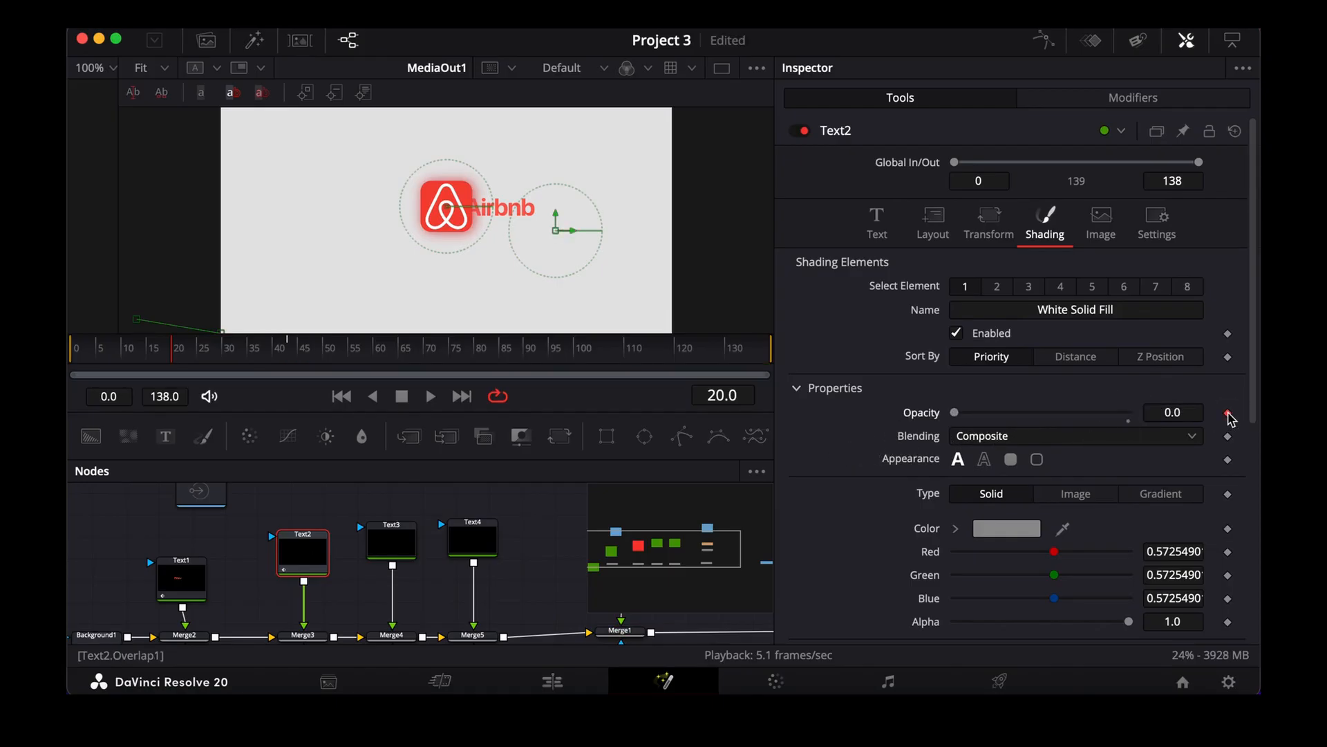
{"action": "left_click_drag", "start_coordinate": [207, 348], "coordinate": [222, 352]}
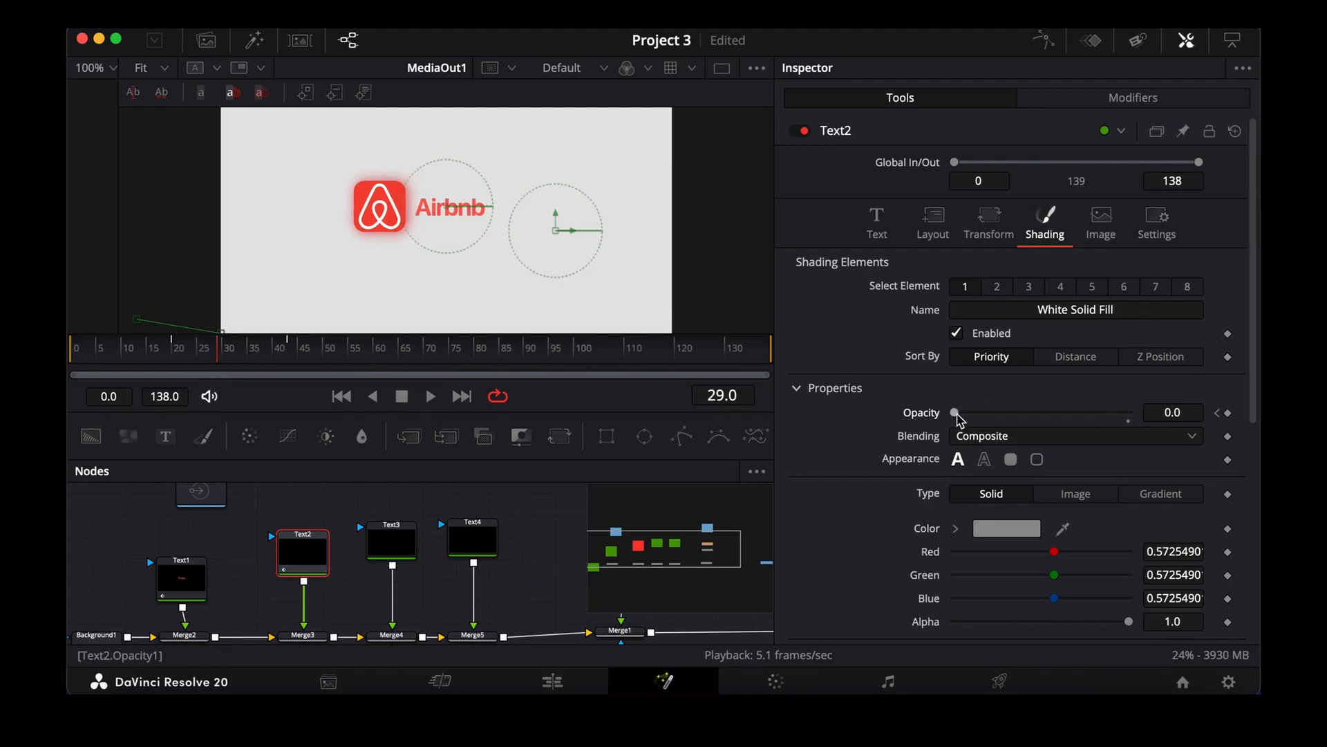
{"action": "left_click_drag", "start_coordinate": [955, 412], "coordinate": [1247, 412]}
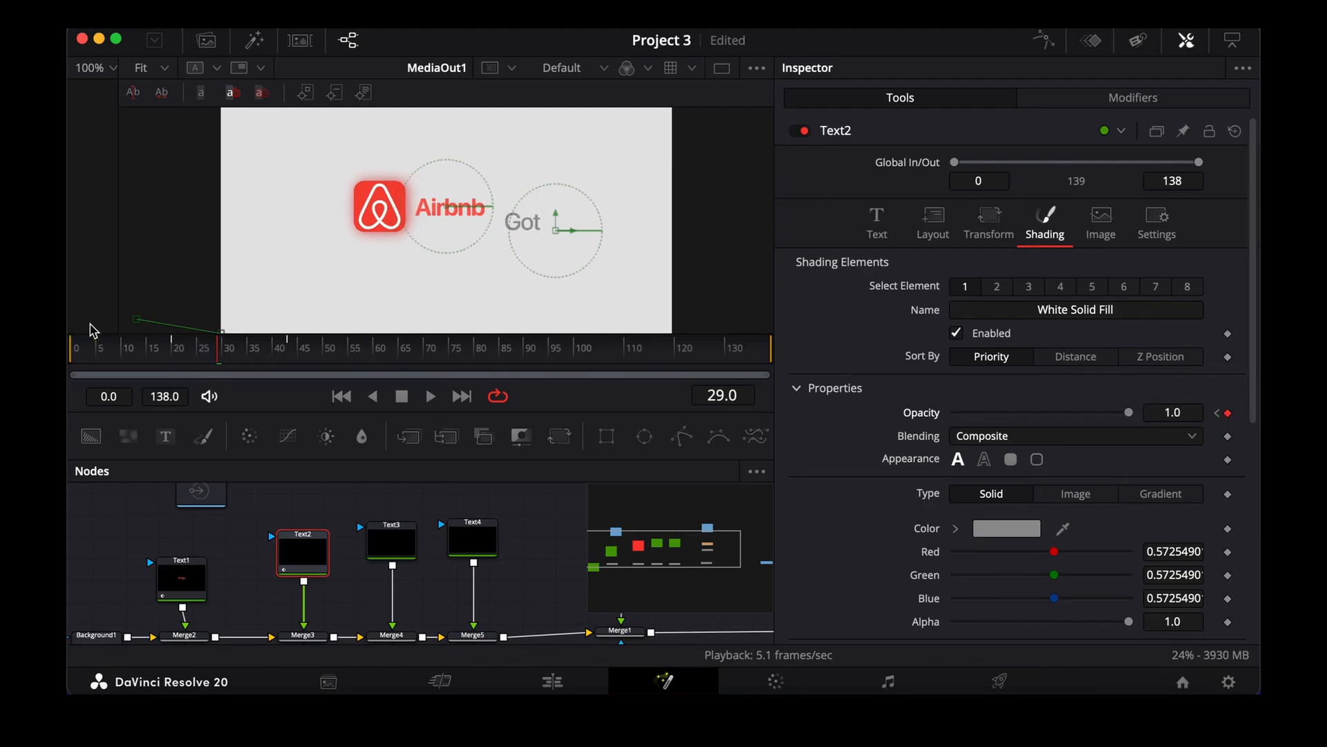
{"action": "left_click_drag", "start_coordinate": [183, 352], "coordinate": [312, 354]}
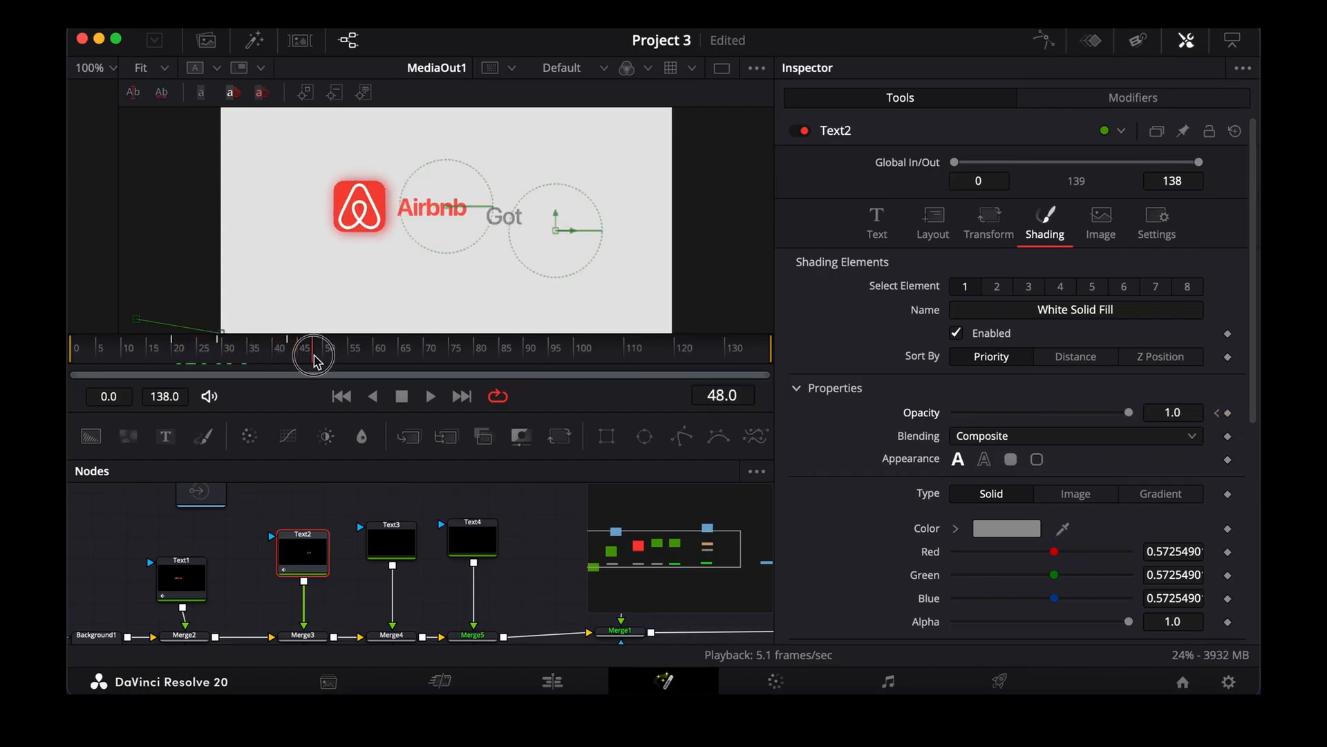
Smooth the "Got" text's Character Offset Displacement curve, raising the start keyframe's handle and slightly lowering the end keyframe's handle.
{"action": "left_click", "coordinate": [1049, 46]}
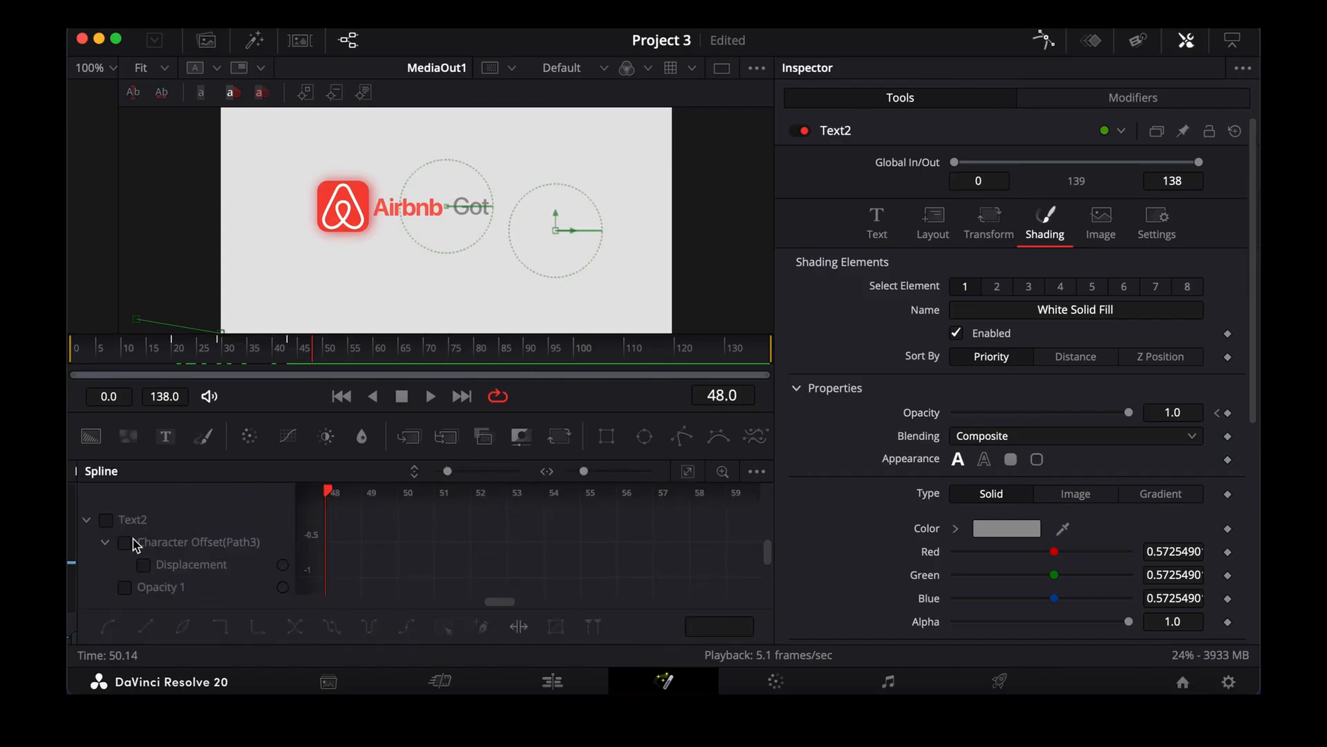
{"action": "left_click", "coordinate": [132, 543]}
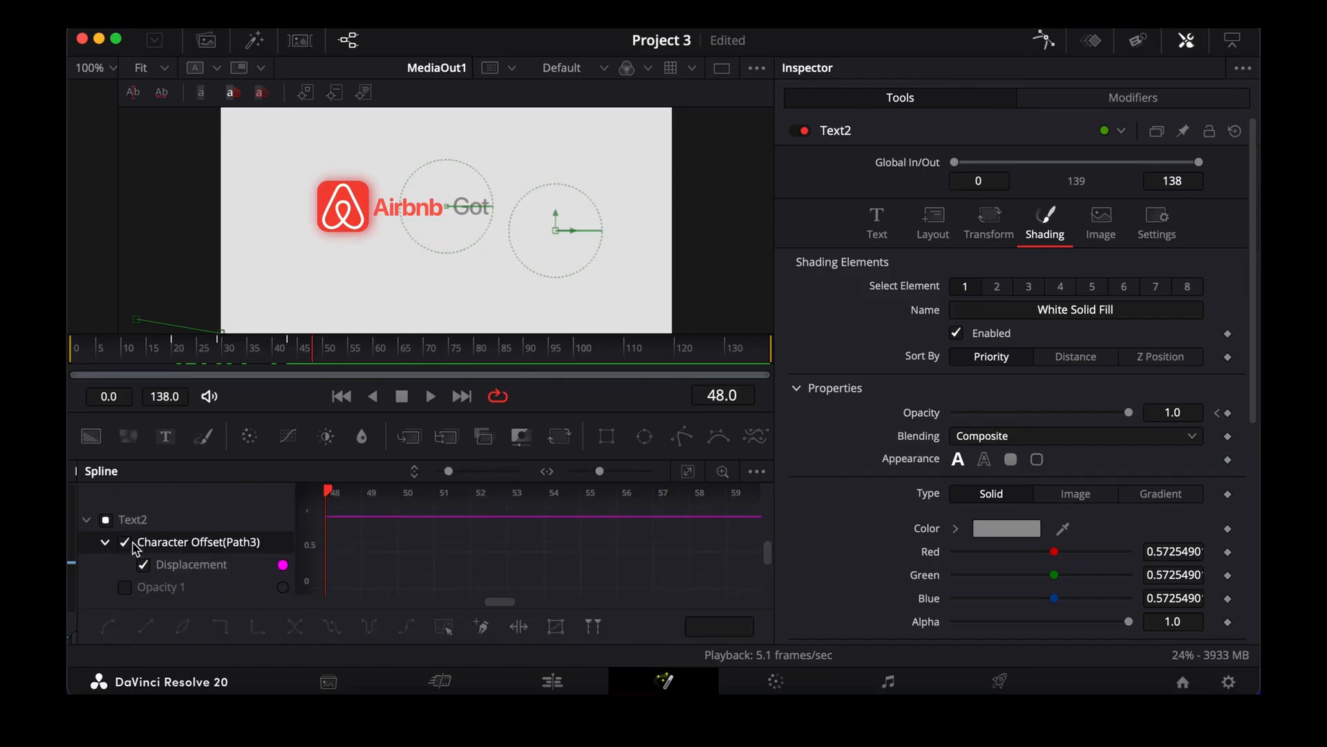
{"action": "left_click", "coordinate": [689, 474]}
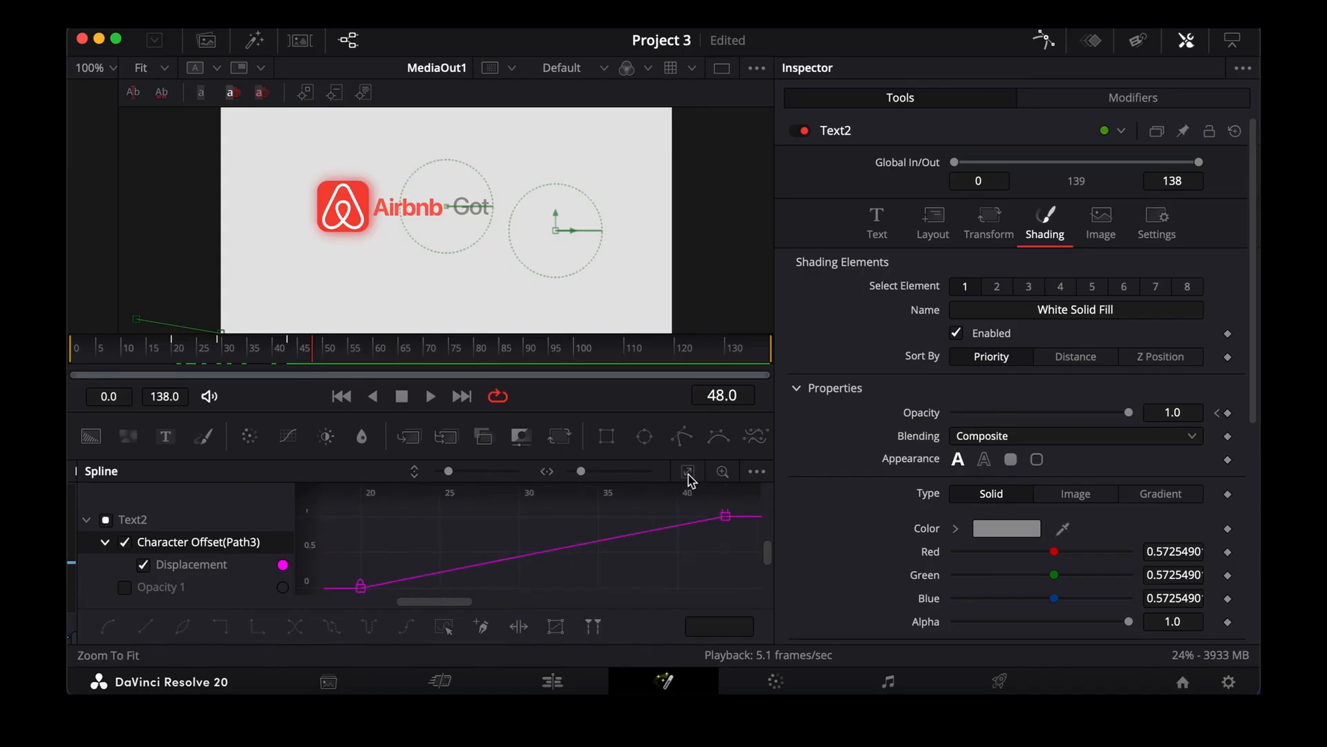
{"action": "left_click", "coordinate": [443, 627]}
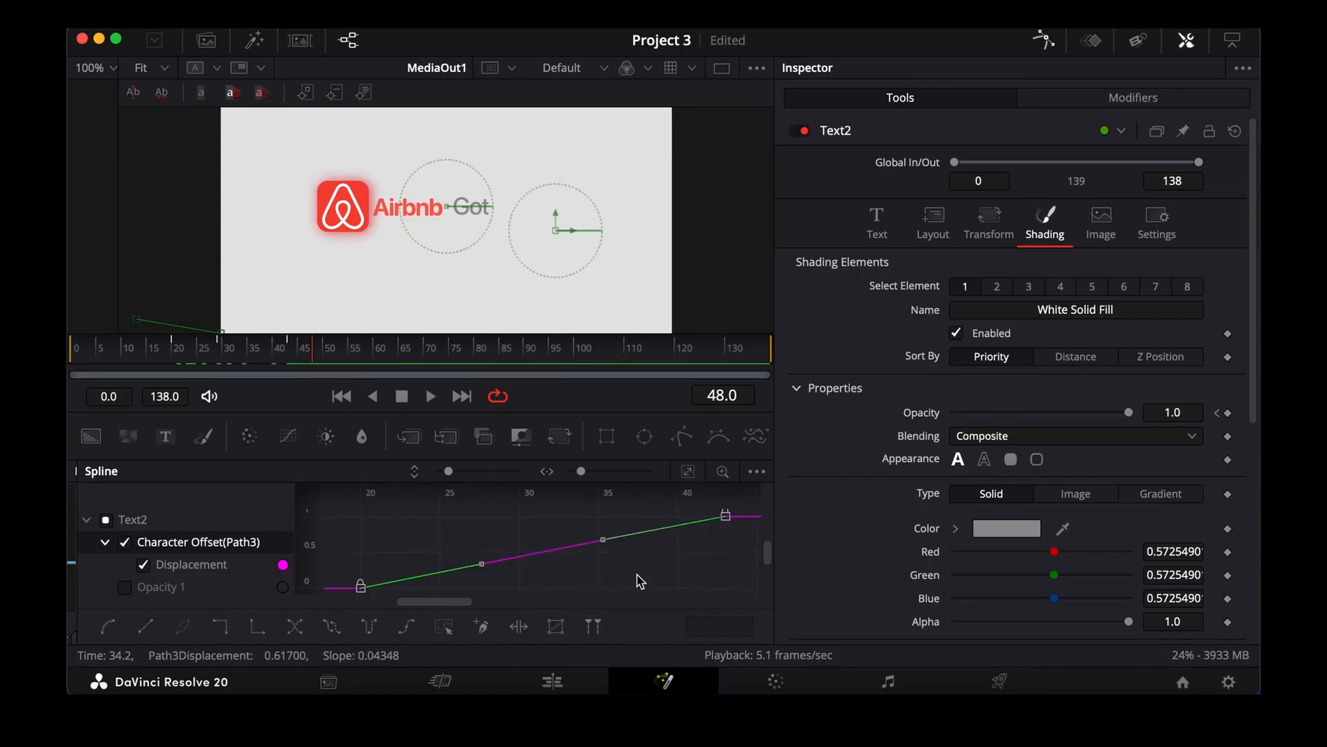
{"action": "key", "text": "shift+s"}
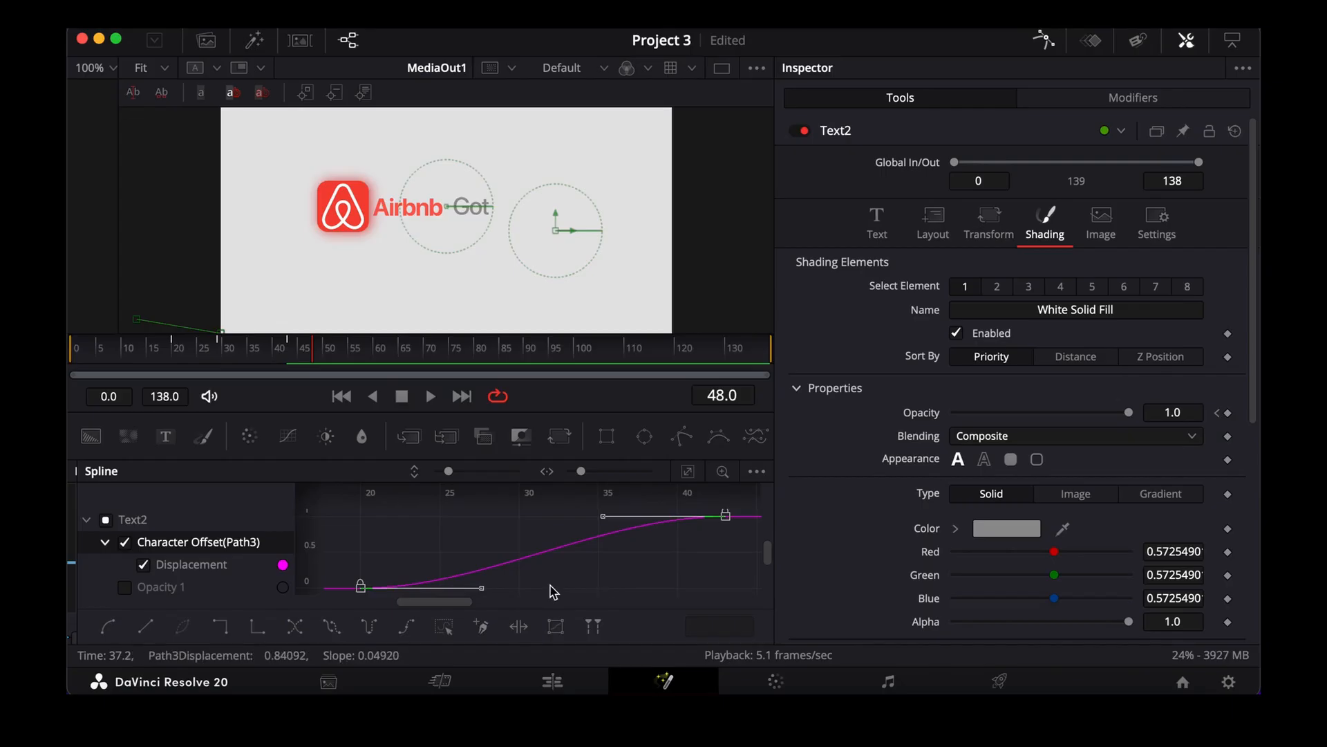
{"action": "left_click_drag", "start_coordinate": [481, 591], "coordinate": [473, 565]}
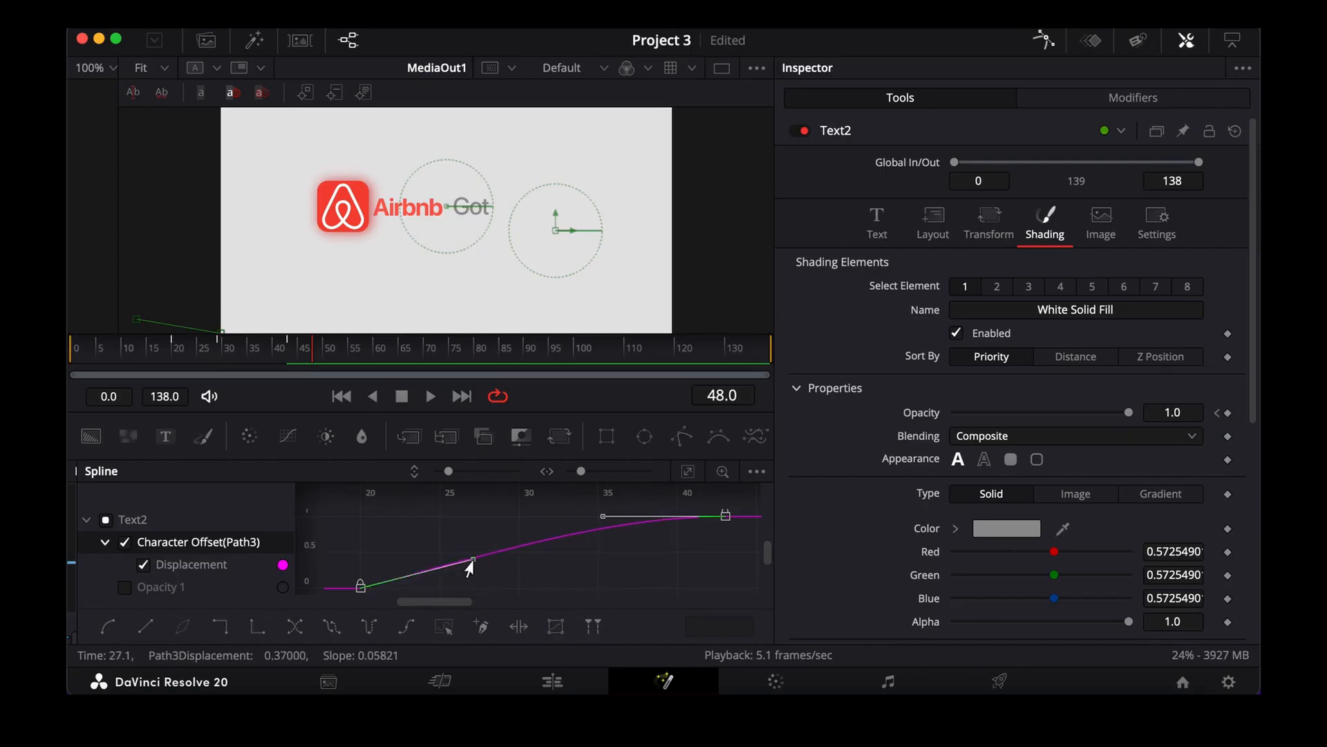
{"action": "left_click_drag", "start_coordinate": [602, 517], "coordinate": [592, 529]}
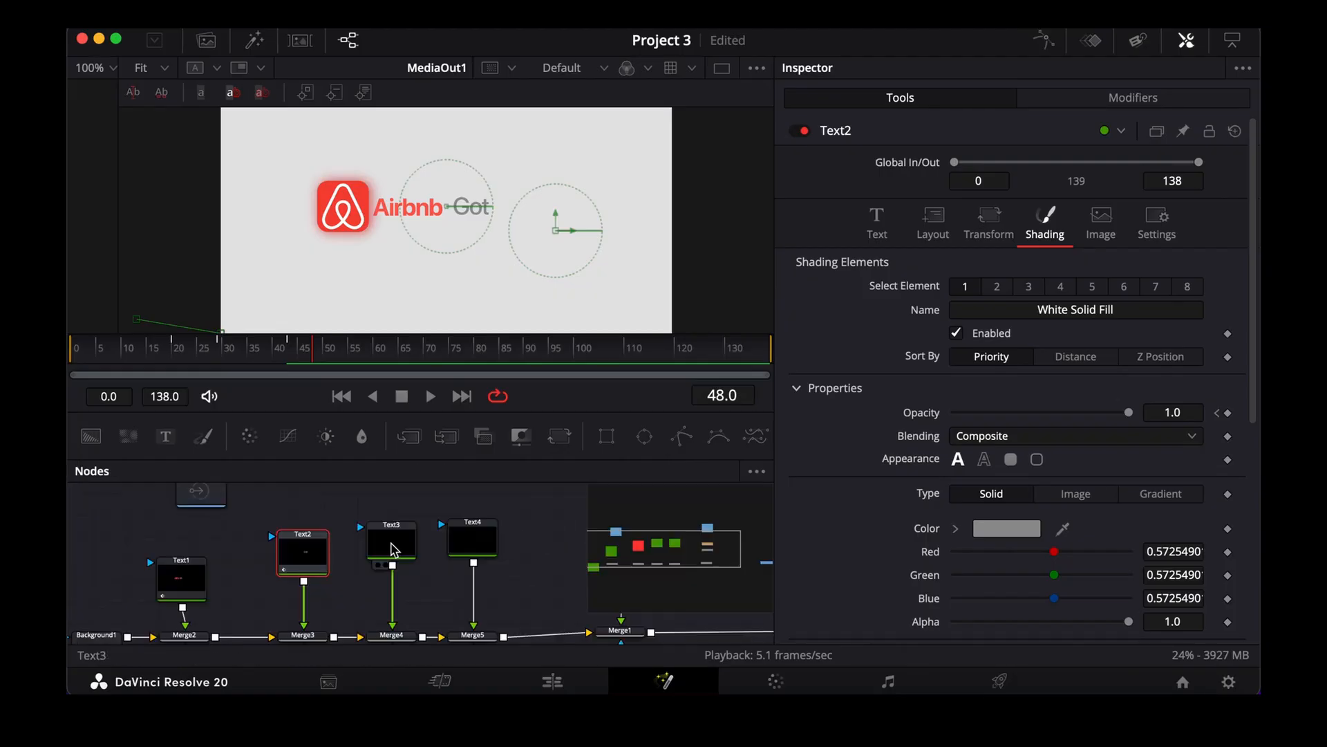
Enter "you" in the Text3 node, set in SF Pro Display Medium and colored gray.
{"action": "left_click", "coordinate": [394, 549]}
{"action": "left_click", "coordinate": [847, 291]}
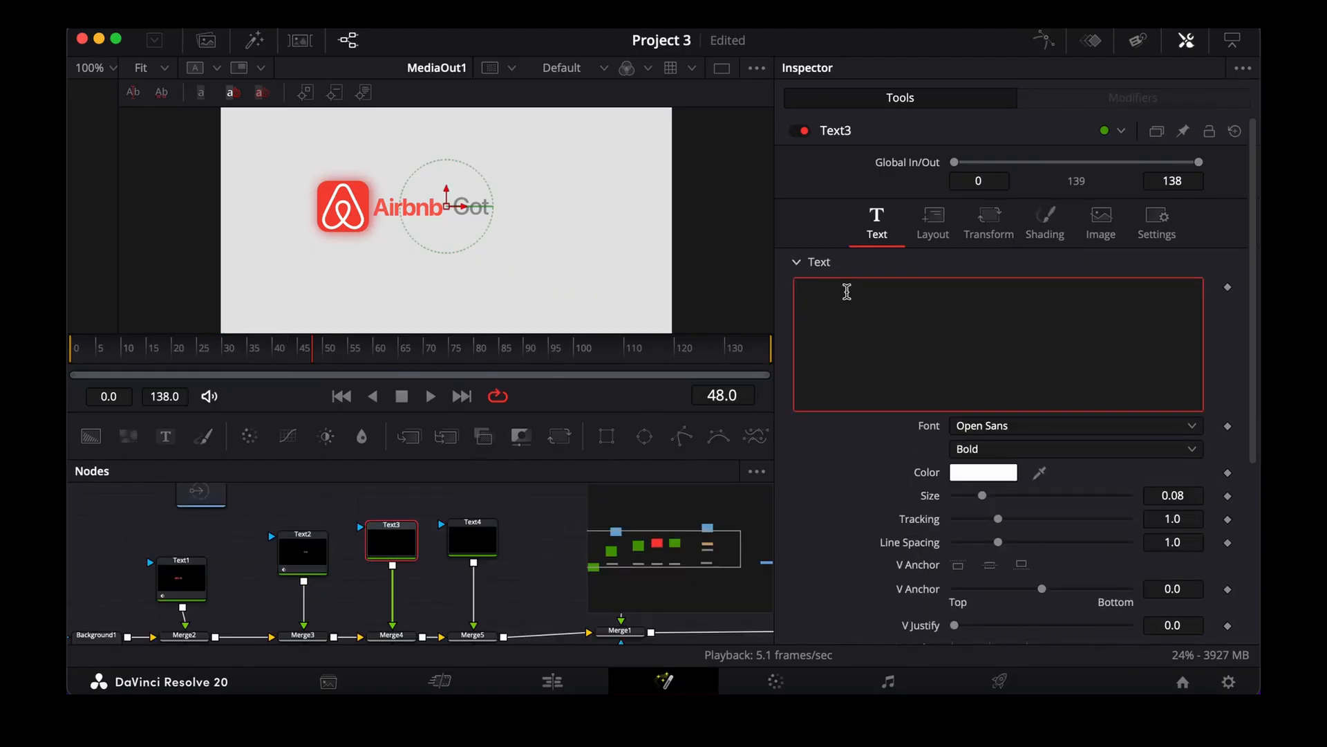
{"action": "type", "text": "you"}
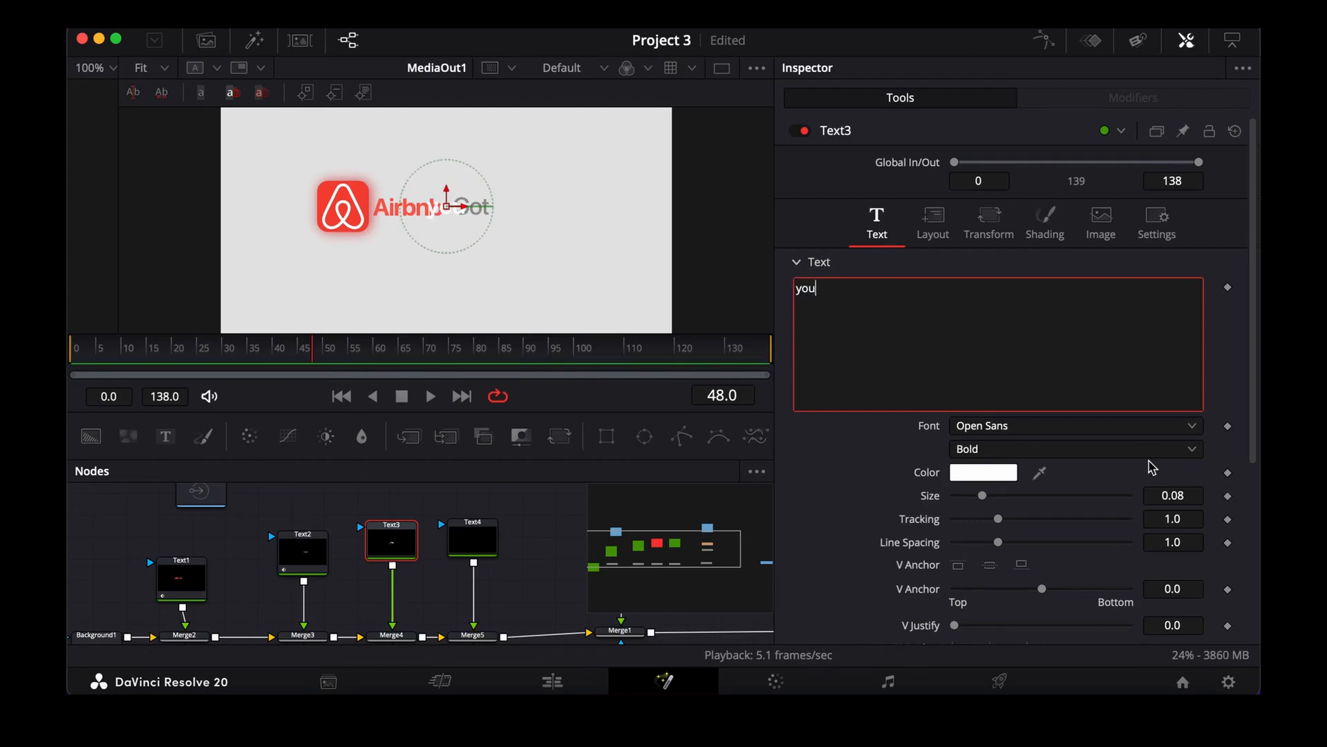
{"action": "left_click", "coordinate": [1093, 429]}
{"action": "left_click", "coordinate": [1008, 286]}
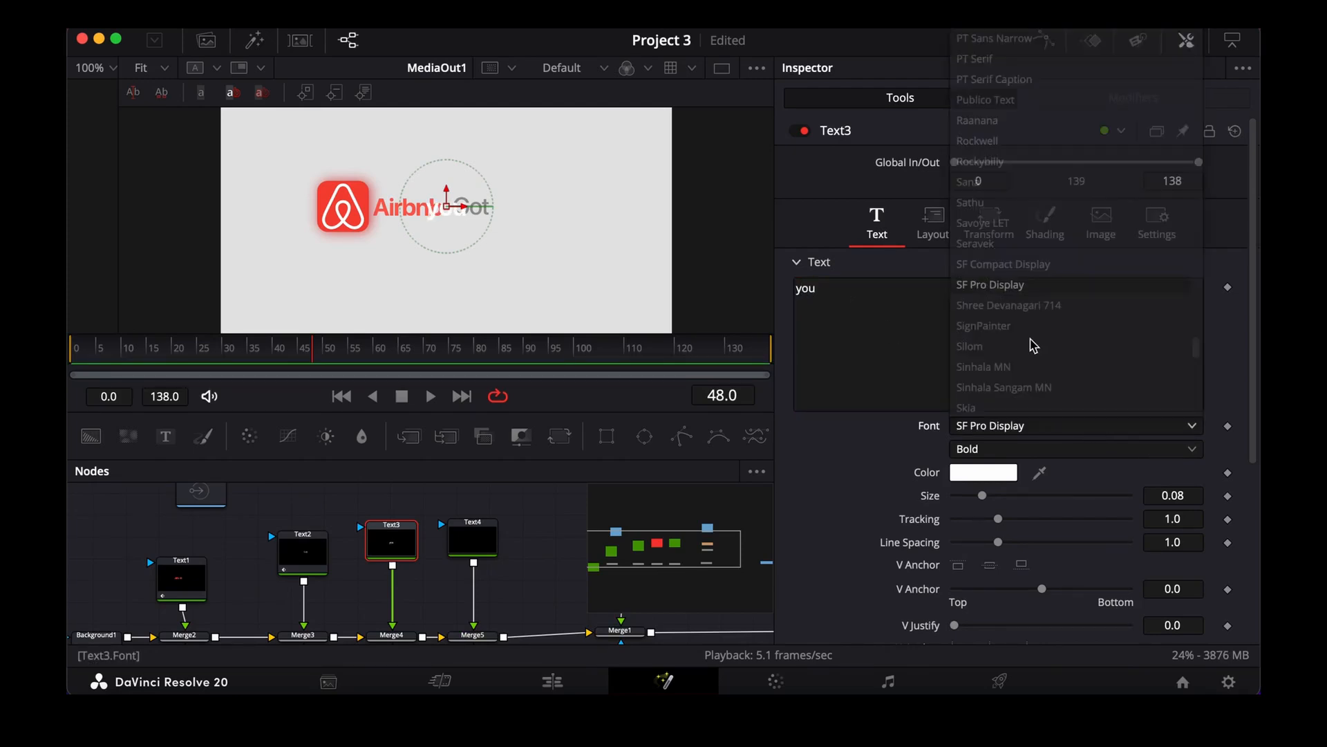
{"action": "left_click", "coordinate": [1090, 449]}
{"action": "left_click", "coordinate": [1017, 495]}
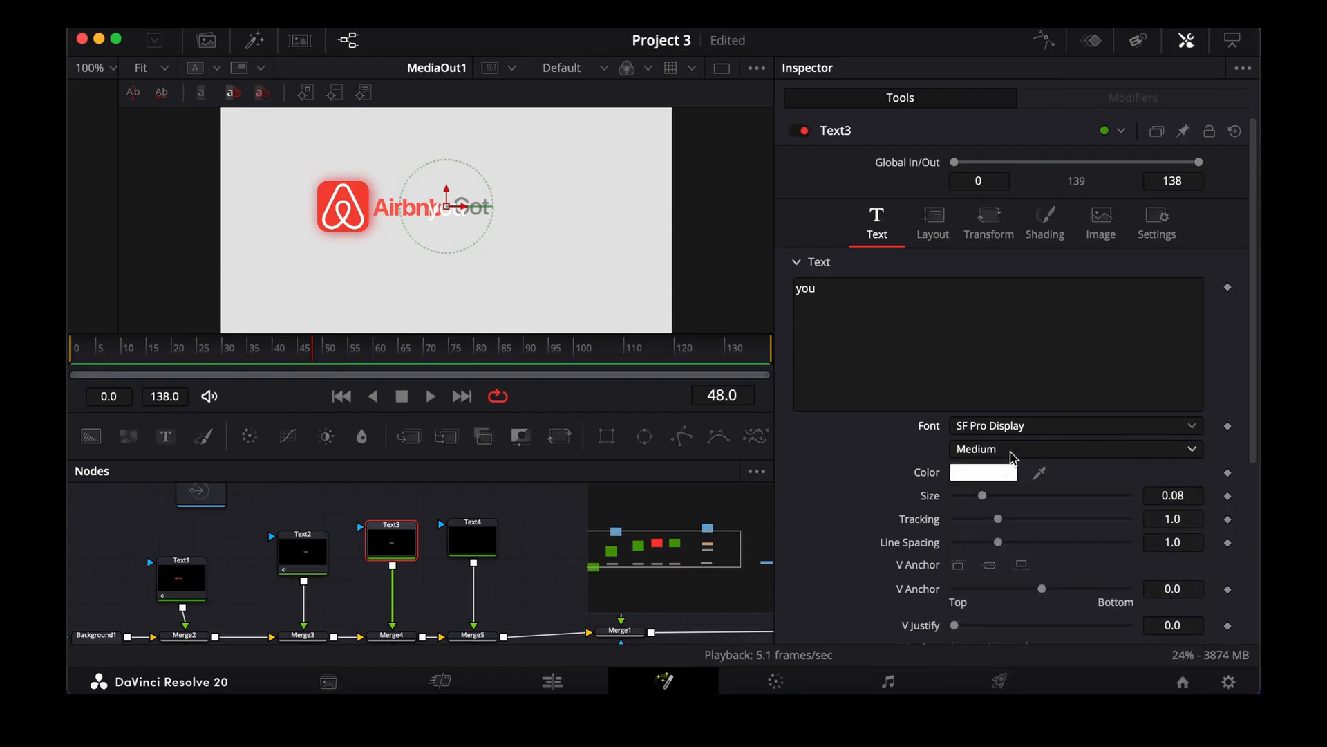
{"action": "left_click", "coordinate": [1008, 476]}
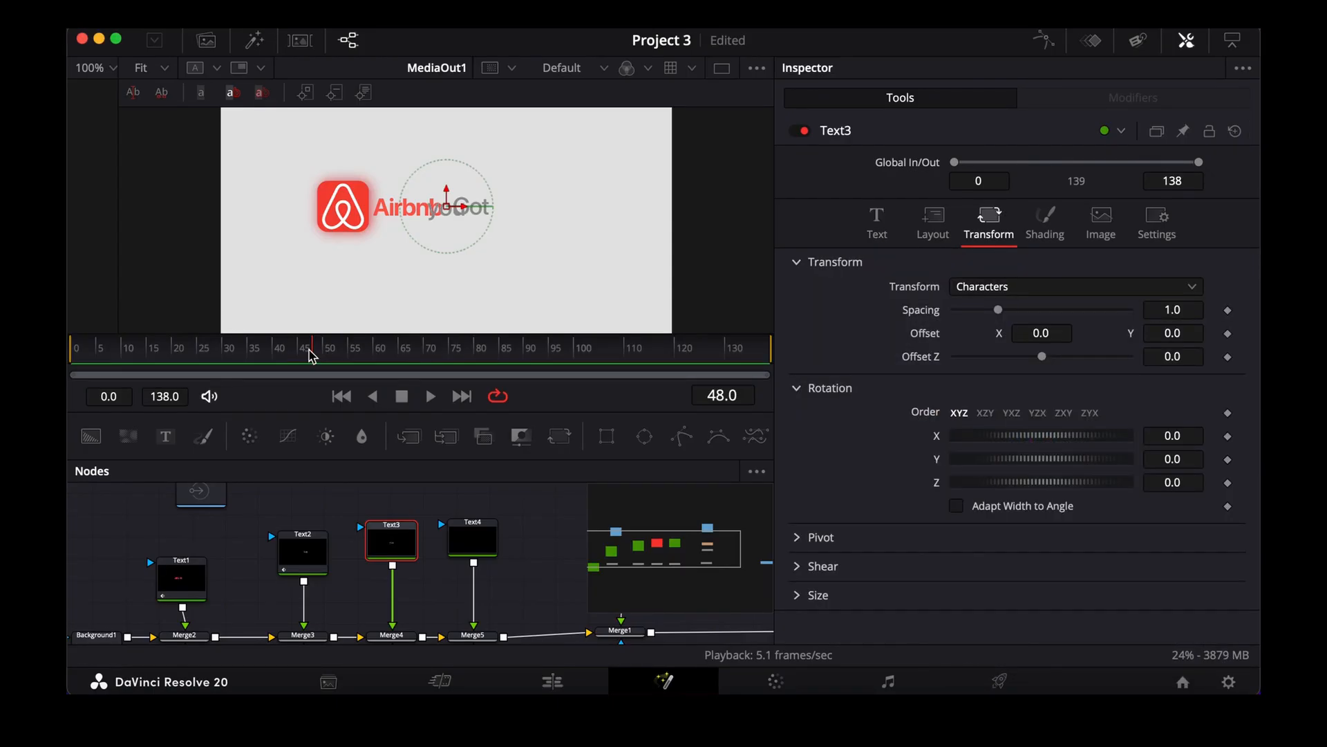
Place the "you" text to the right of and slightly below "Got", with character Offset keyframes at frames 28 and 43.
{"action": "left_click", "coordinate": [218, 354]}
{"action": "key", "text": "Left"}
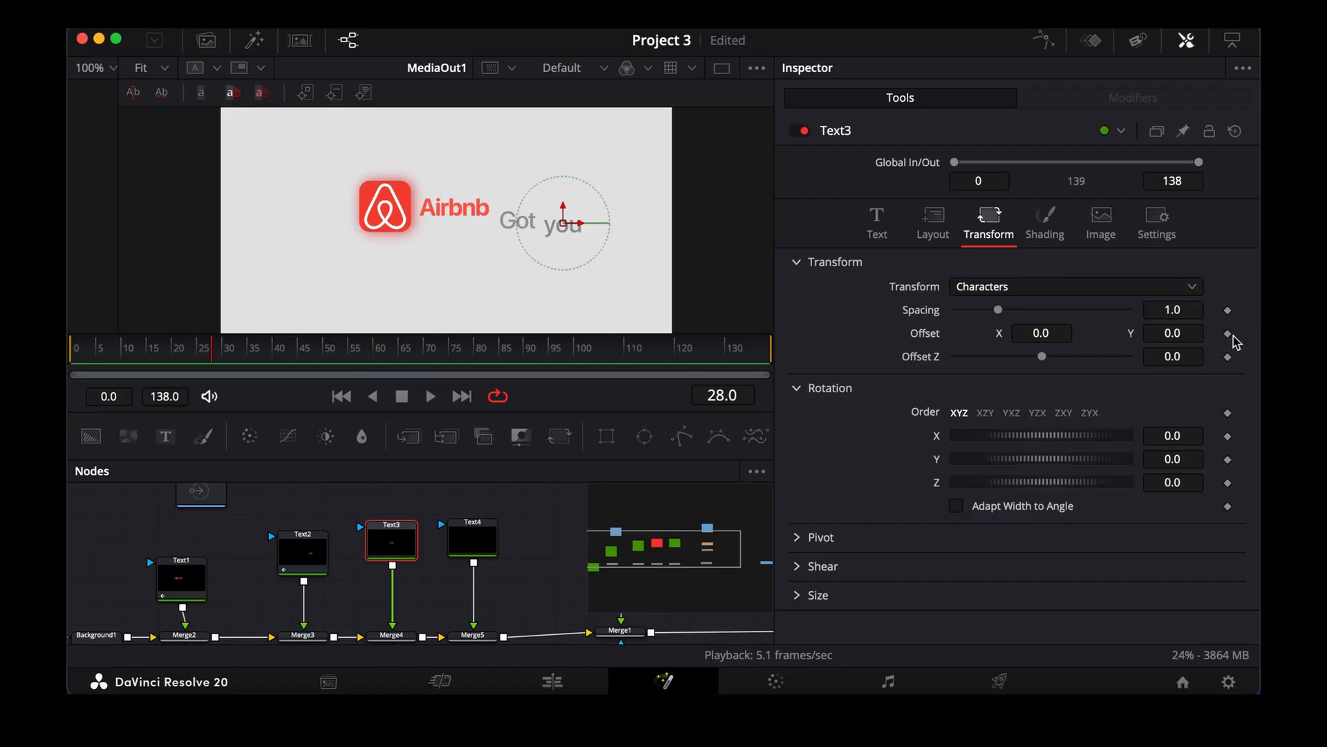
{"action": "left_click", "coordinate": [1229, 335]}
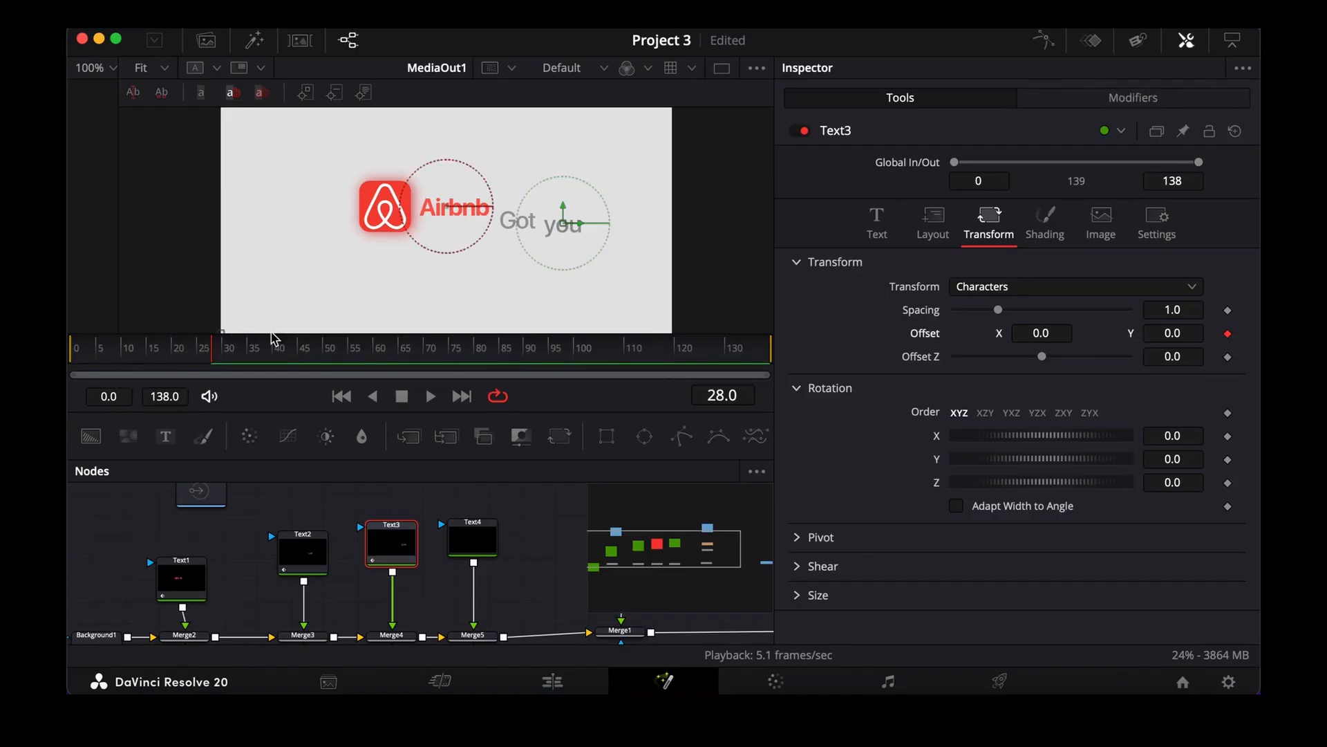
{"action": "left_click", "coordinate": [287, 356]}
{"action": "left_click", "coordinate": [294, 356]}
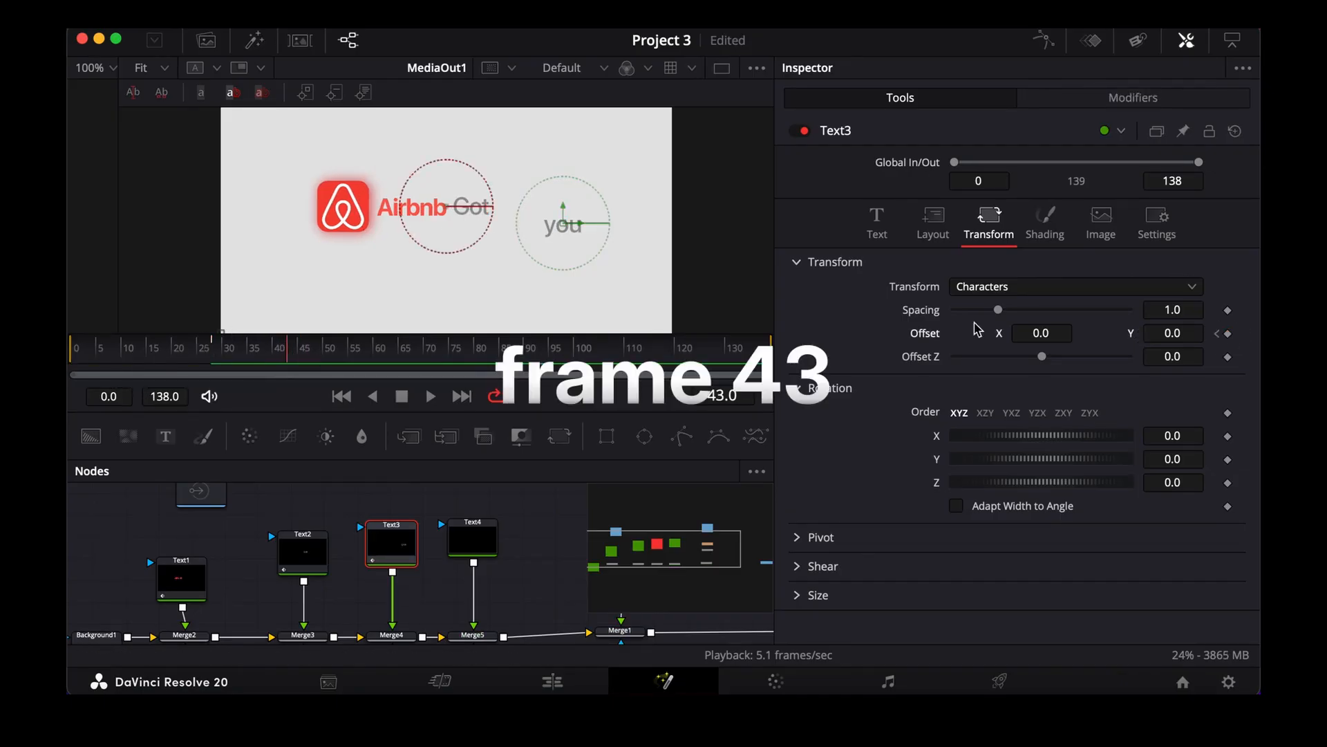
{"action": "left_click", "coordinate": [1229, 334]}
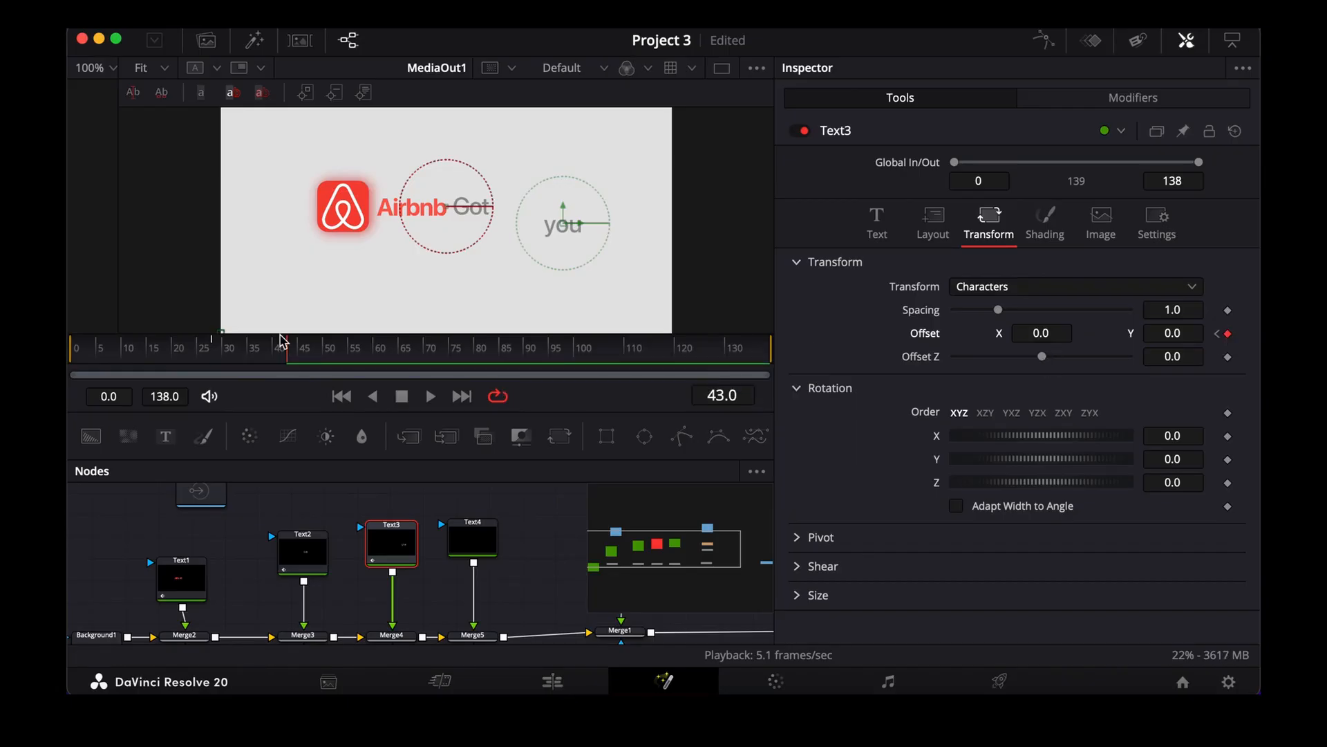
Set the "you" text's character Offset at frame 43 to X -0.103 and Y 0.041.
{"action": "left_click_drag", "start_coordinate": [1197, 335], "coordinate": [1228, 331]}
{"action": "left_click_drag", "start_coordinate": [1036, 335], "coordinate": [971, 338]}
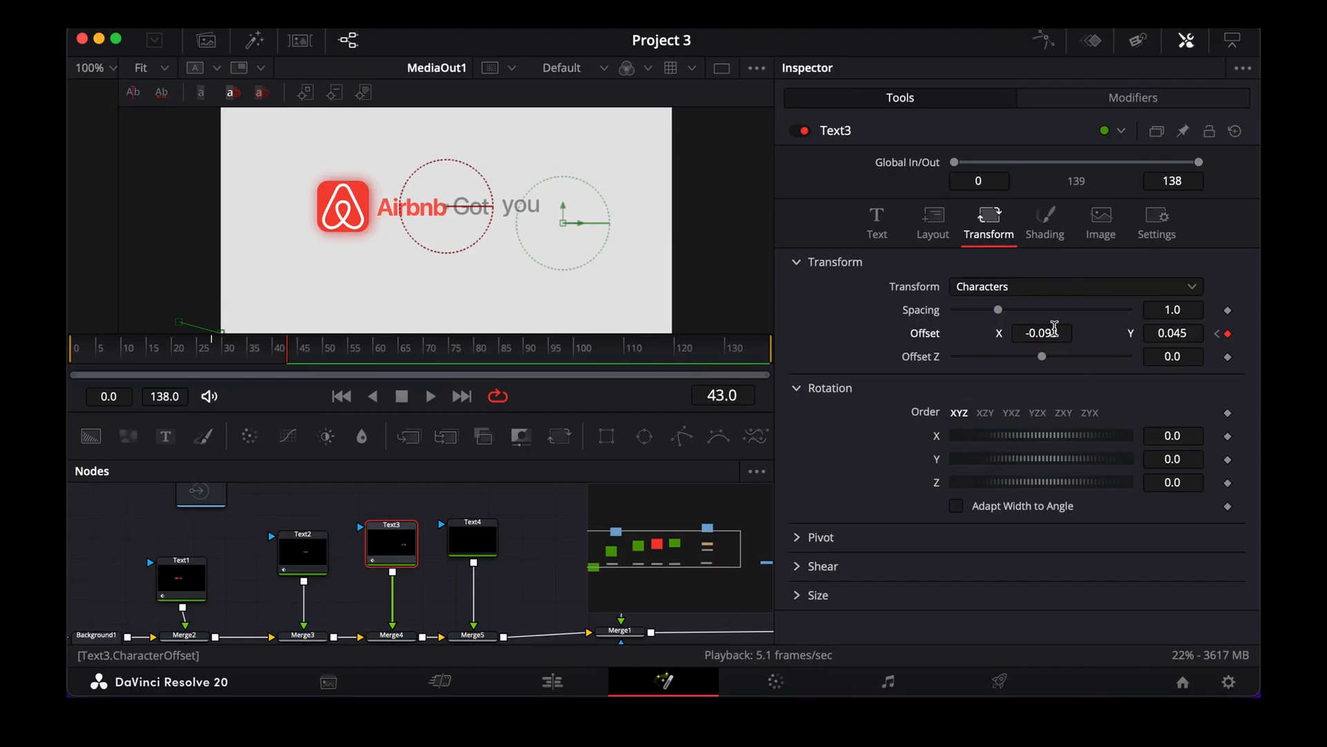
{"action": "left_click_drag", "start_coordinate": [1051, 331], "coordinate": [1044, 330]}
{"action": "left_click_drag", "start_coordinate": [1167, 332], "coordinate": [1171, 329]}
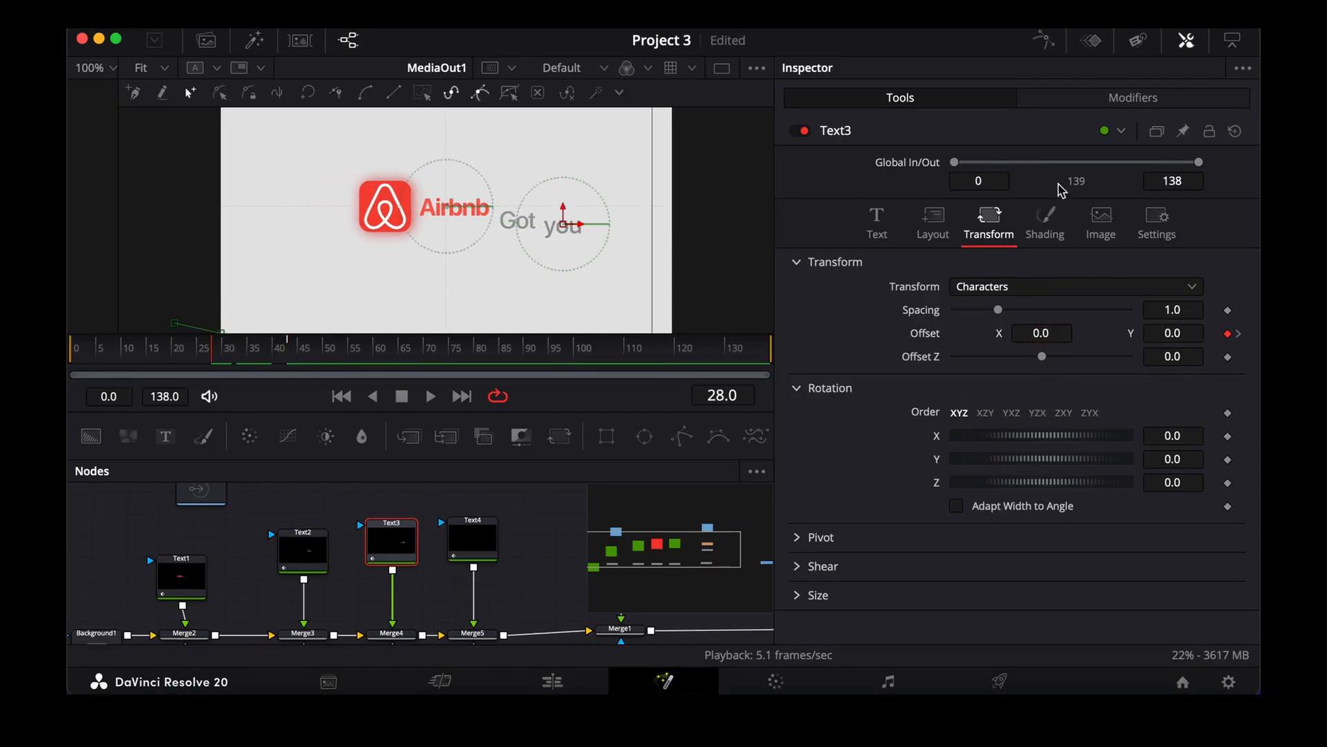
Animate the "you" text's shading opacity from 0.0 at frame 28 to 1.0 at frame 35 and preview the motion.
{"action": "left_click", "coordinate": [1055, 235]}
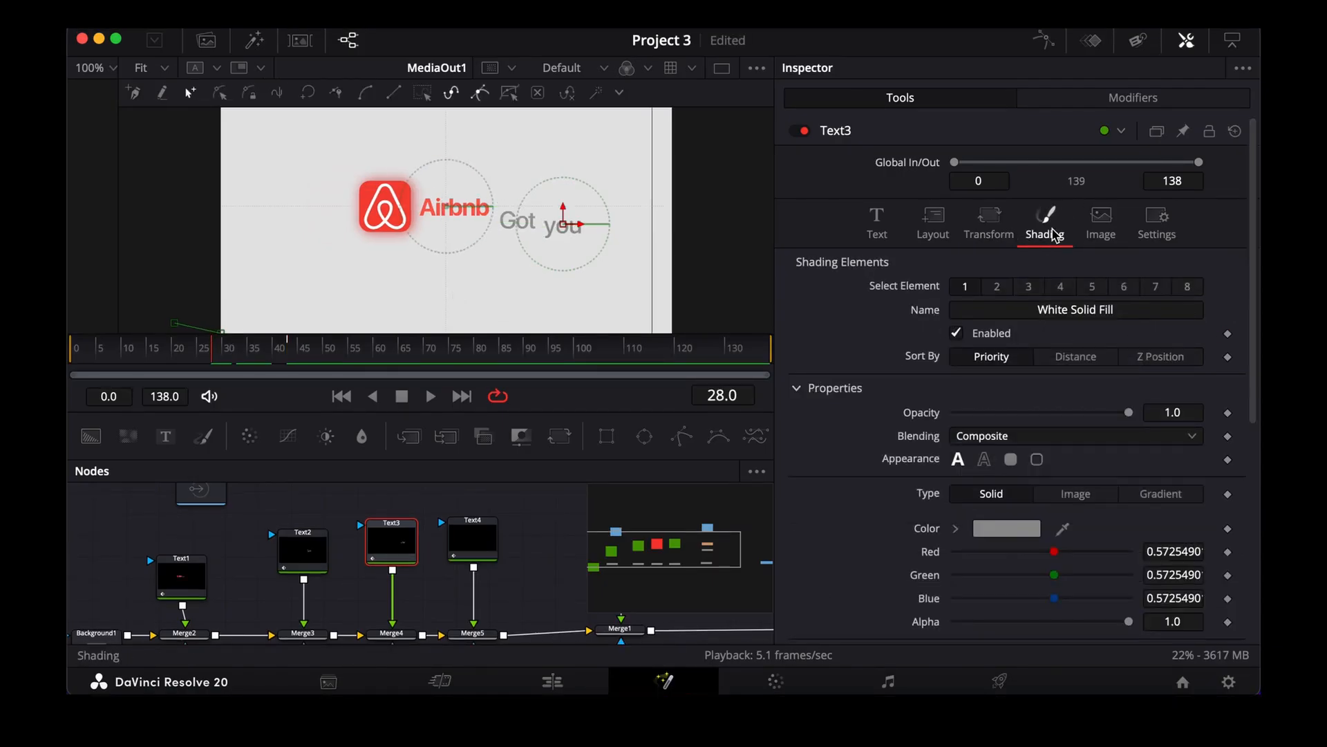
{"action": "left_click", "coordinate": [1229, 414]}
{"action": "left_click_drag", "start_coordinate": [1133, 415], "coordinate": [743, 447]}
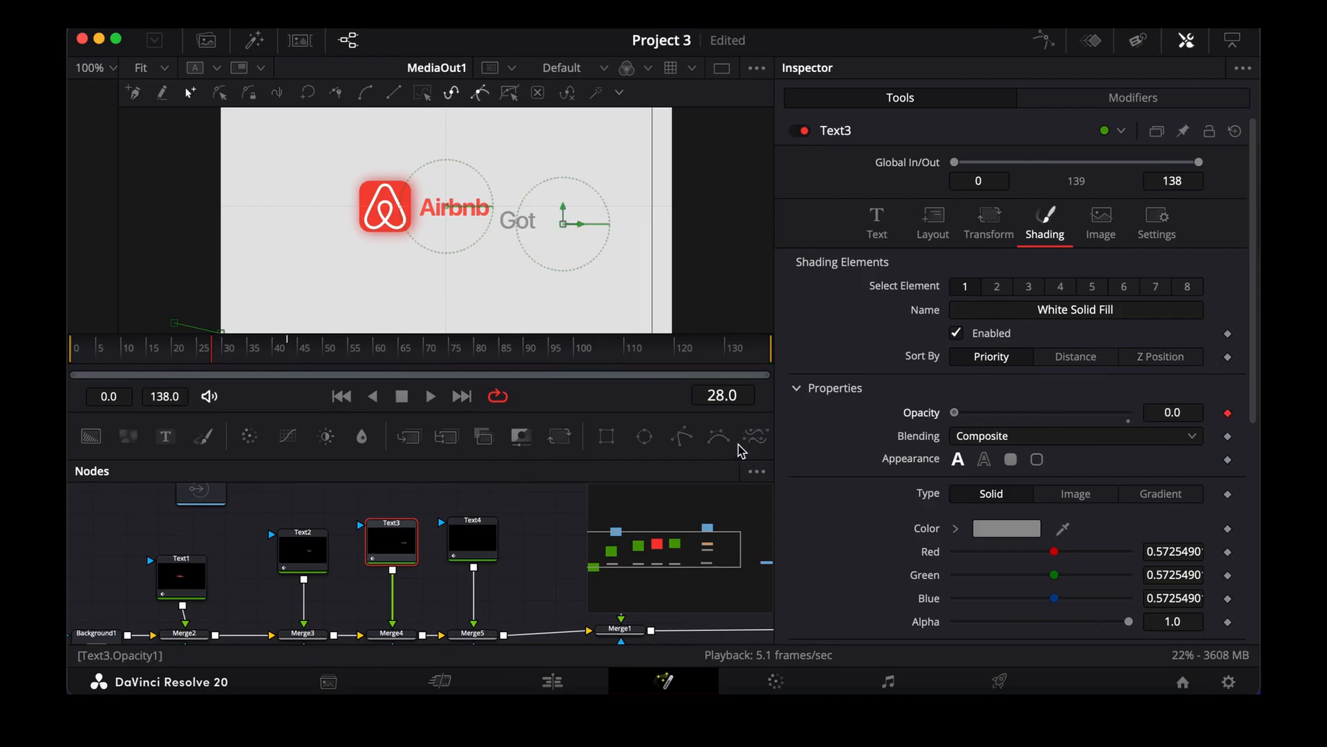
{"action": "left_click", "coordinate": [250, 357]}
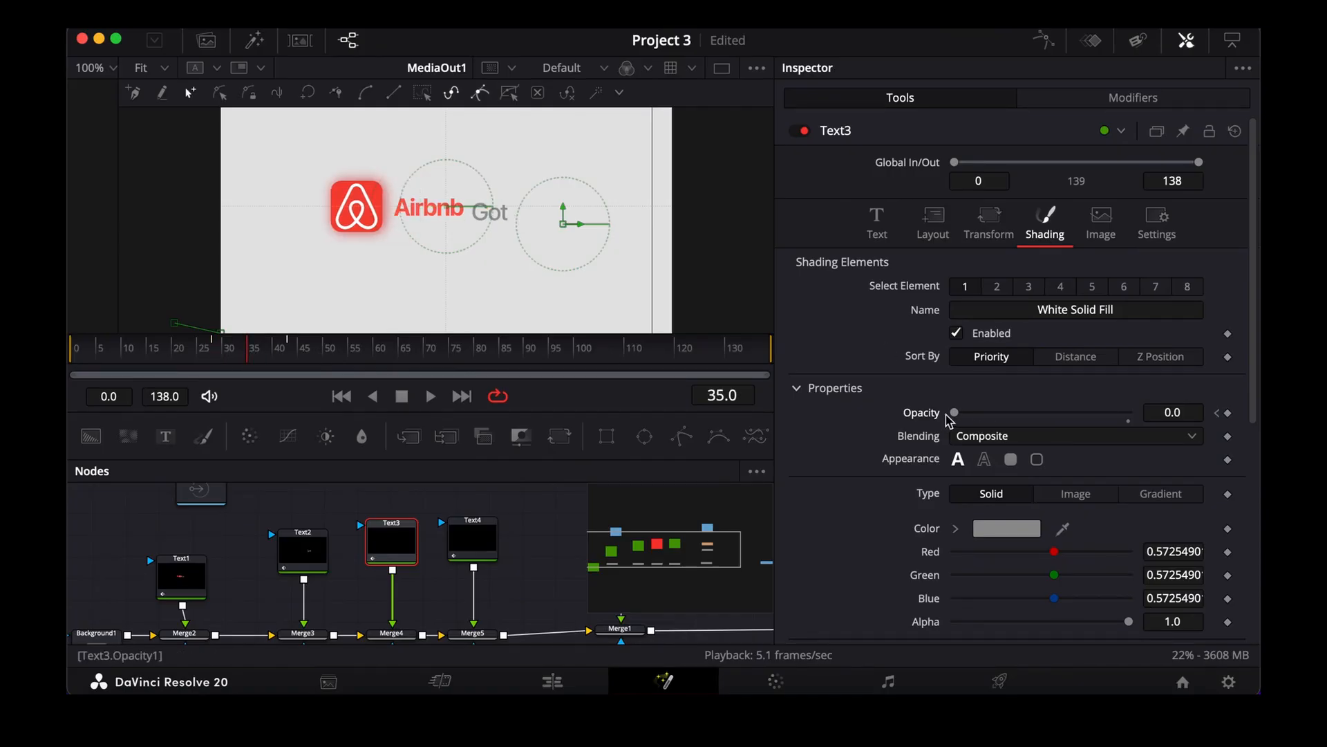
{"action": "left_click_drag", "start_coordinate": [959, 414], "coordinate": [1172, 416]}
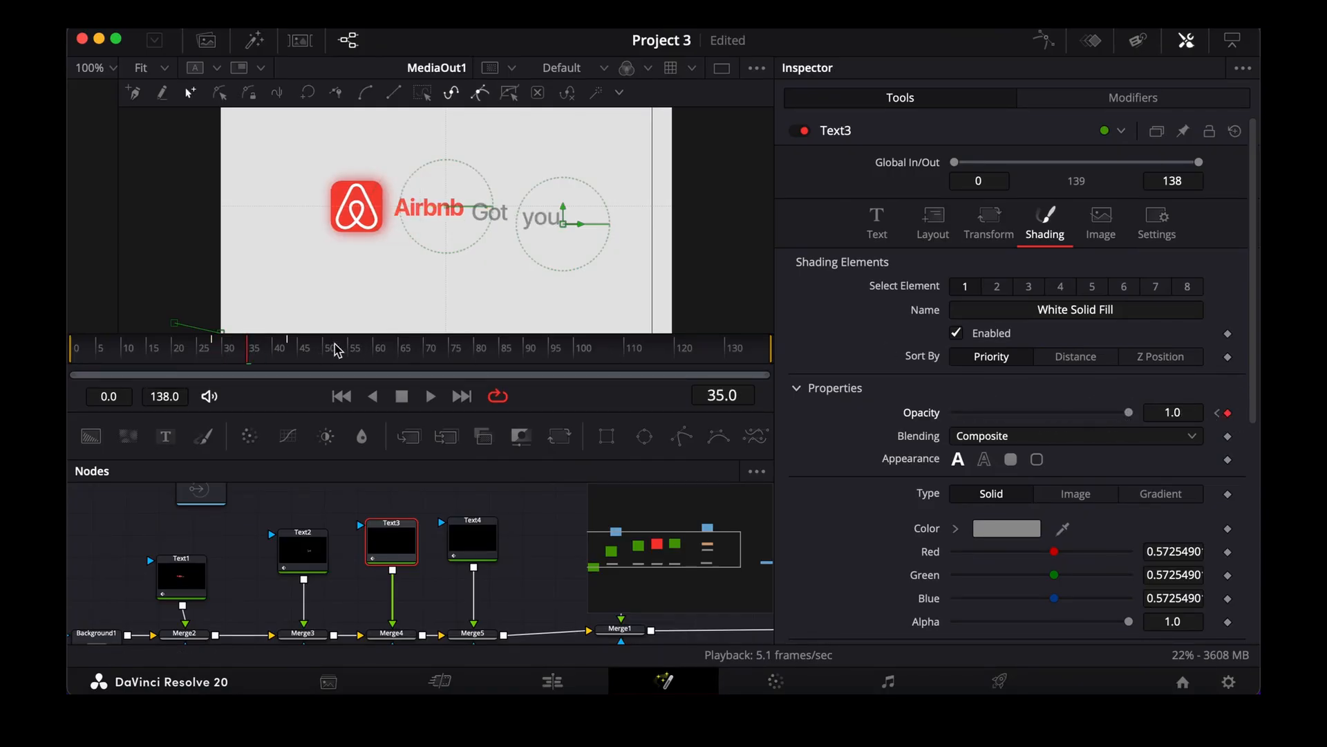
{"action": "left_click_drag", "start_coordinate": [220, 354], "coordinate": [287, 351]}
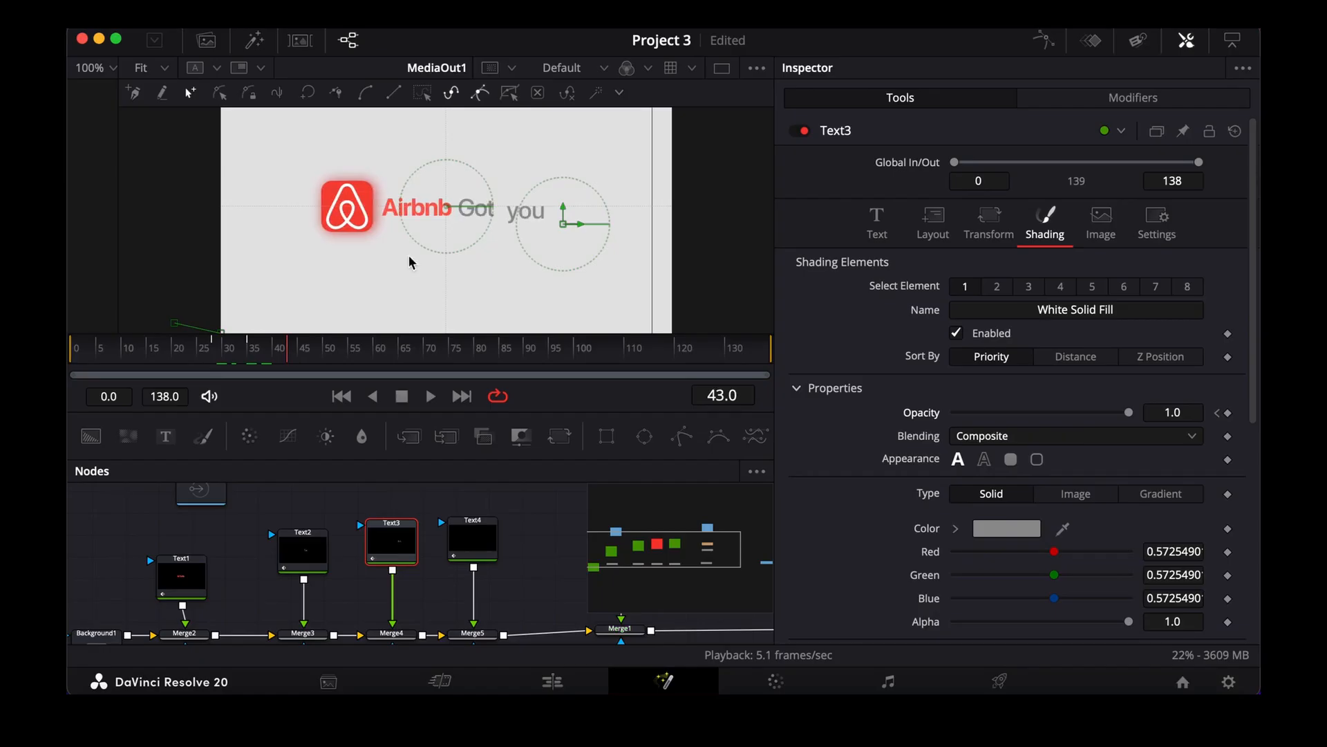
Ease the "you" text's Displacement curve with a raised start handle and lowered end handle, and set its Offset X at frame 43 to -0.108.
{"action": "left_click", "coordinate": [1054, 44]}
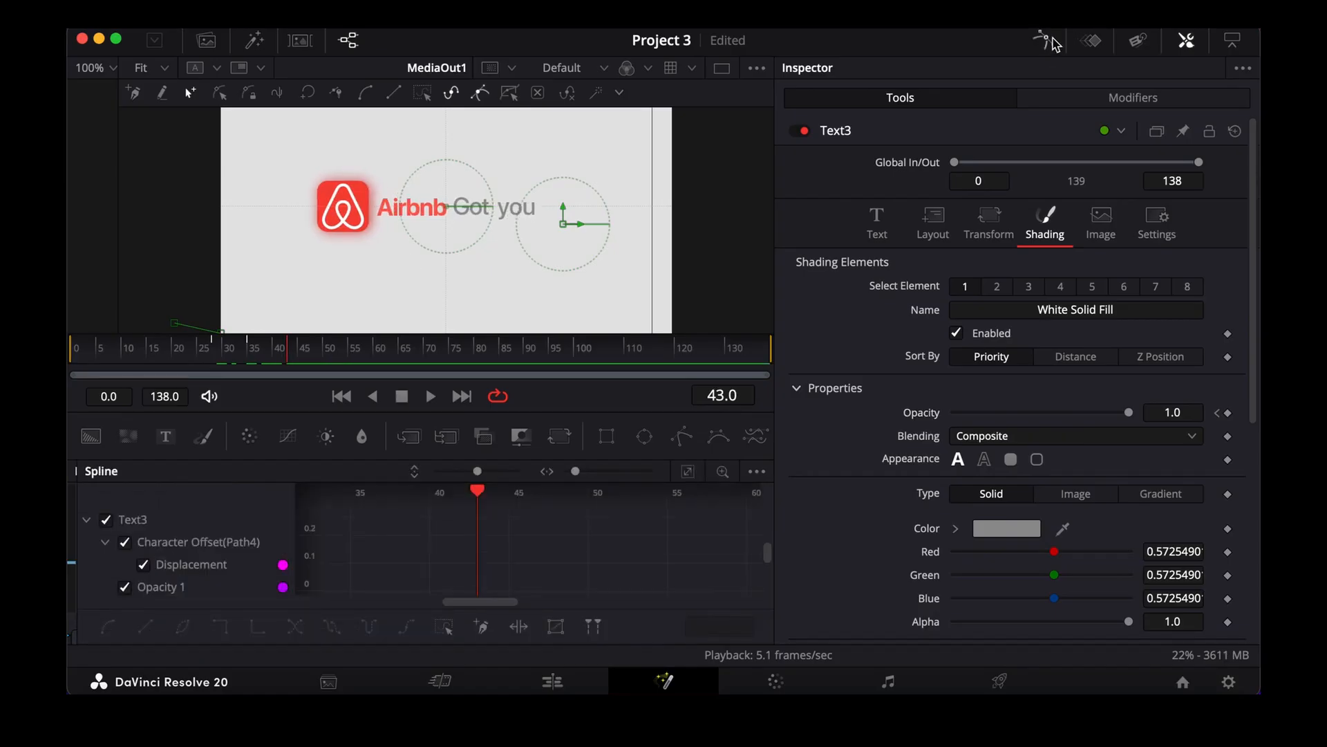
{"action": "left_click", "coordinate": [125, 588]}
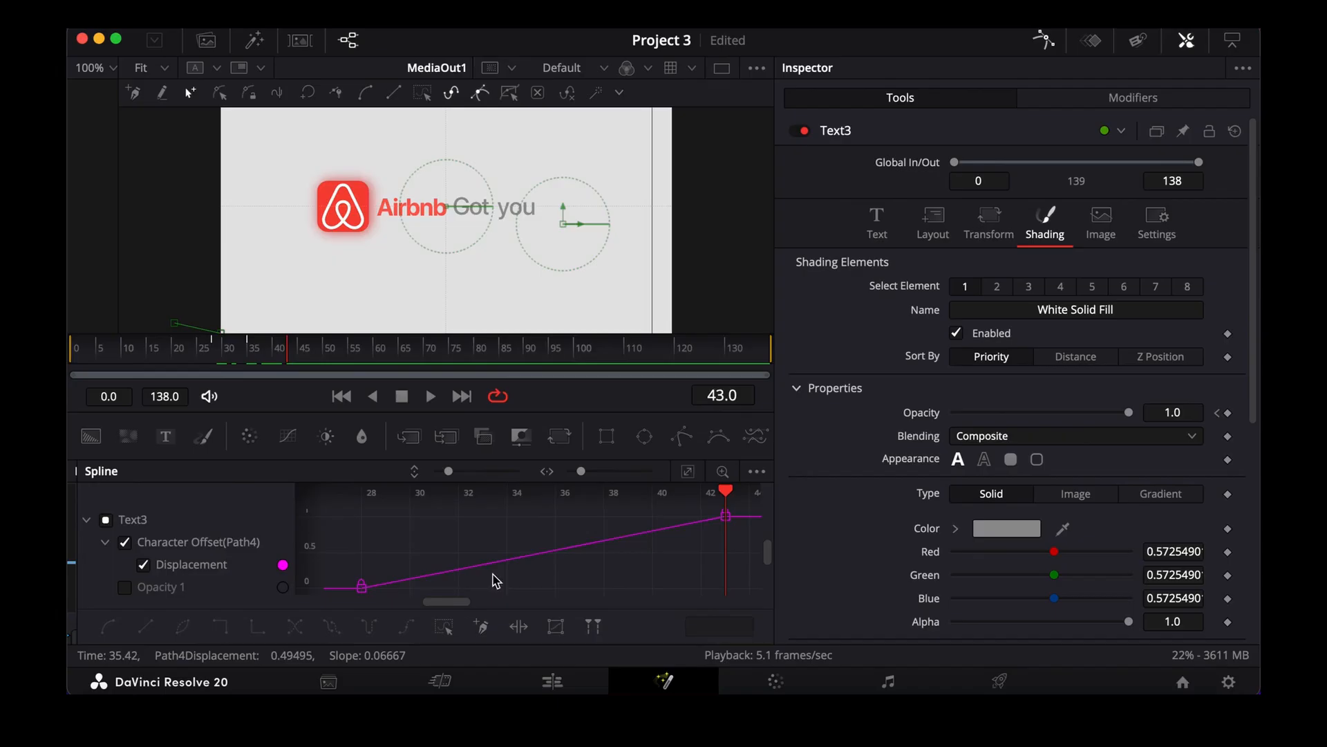
{"action": "left_click", "coordinate": [444, 625]}
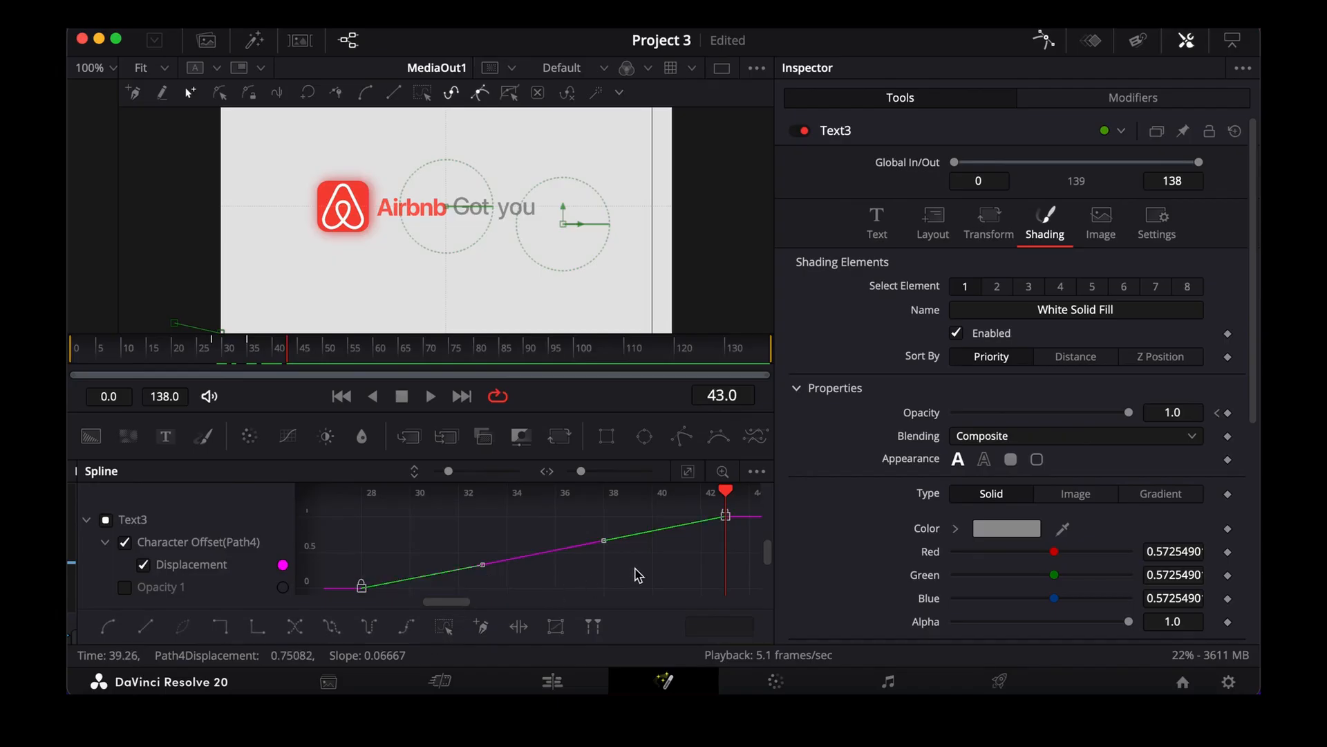
{"action": "key", "text": "f"}
{"action": "left_click_drag", "start_coordinate": [483, 589], "coordinate": [468, 569]}
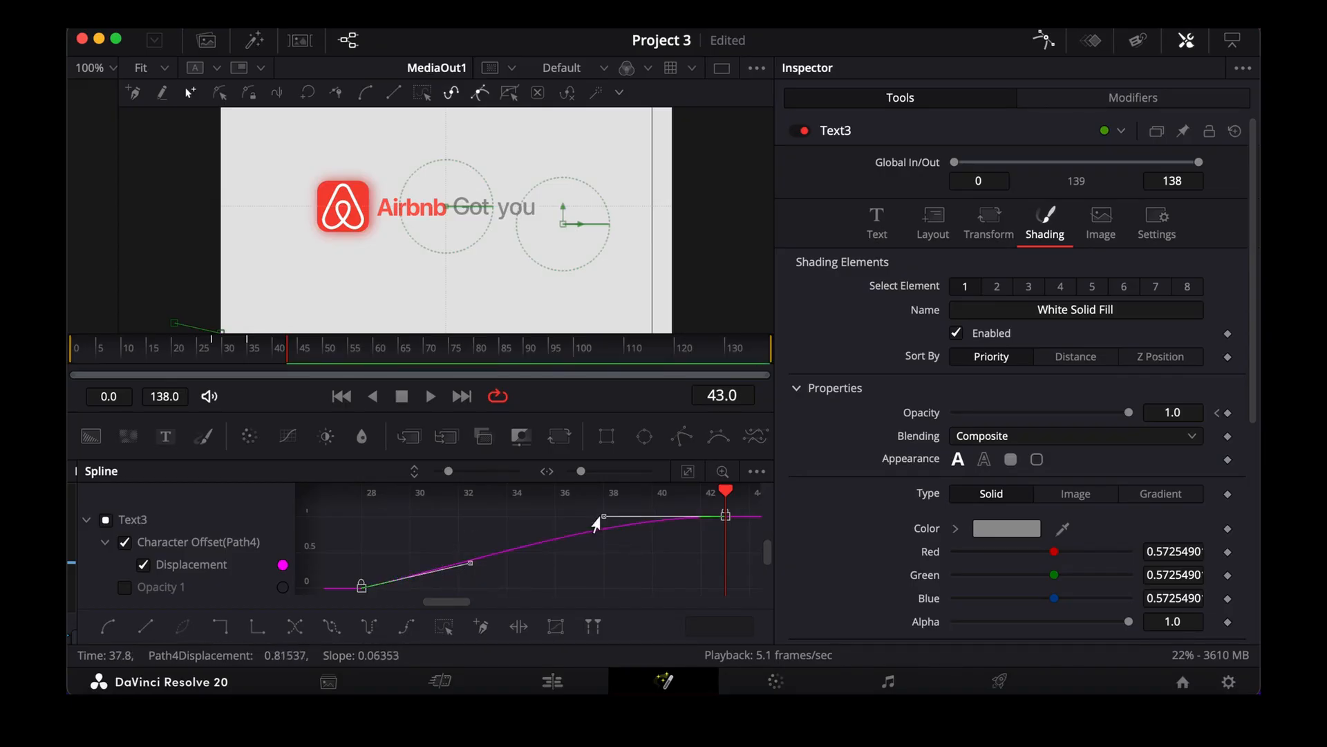
{"action": "left_click_drag", "start_coordinate": [590, 529], "coordinate": [589, 530]}
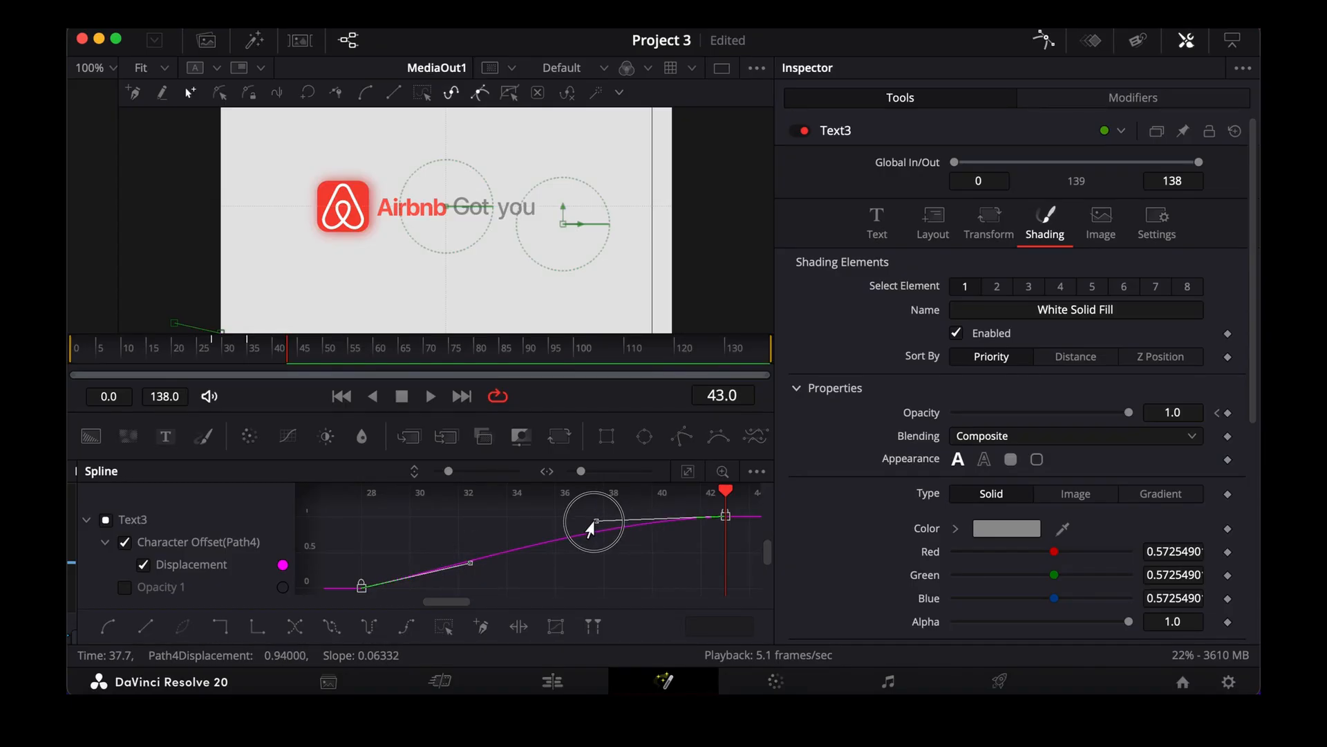
{"action": "left_click", "coordinate": [990, 228]}
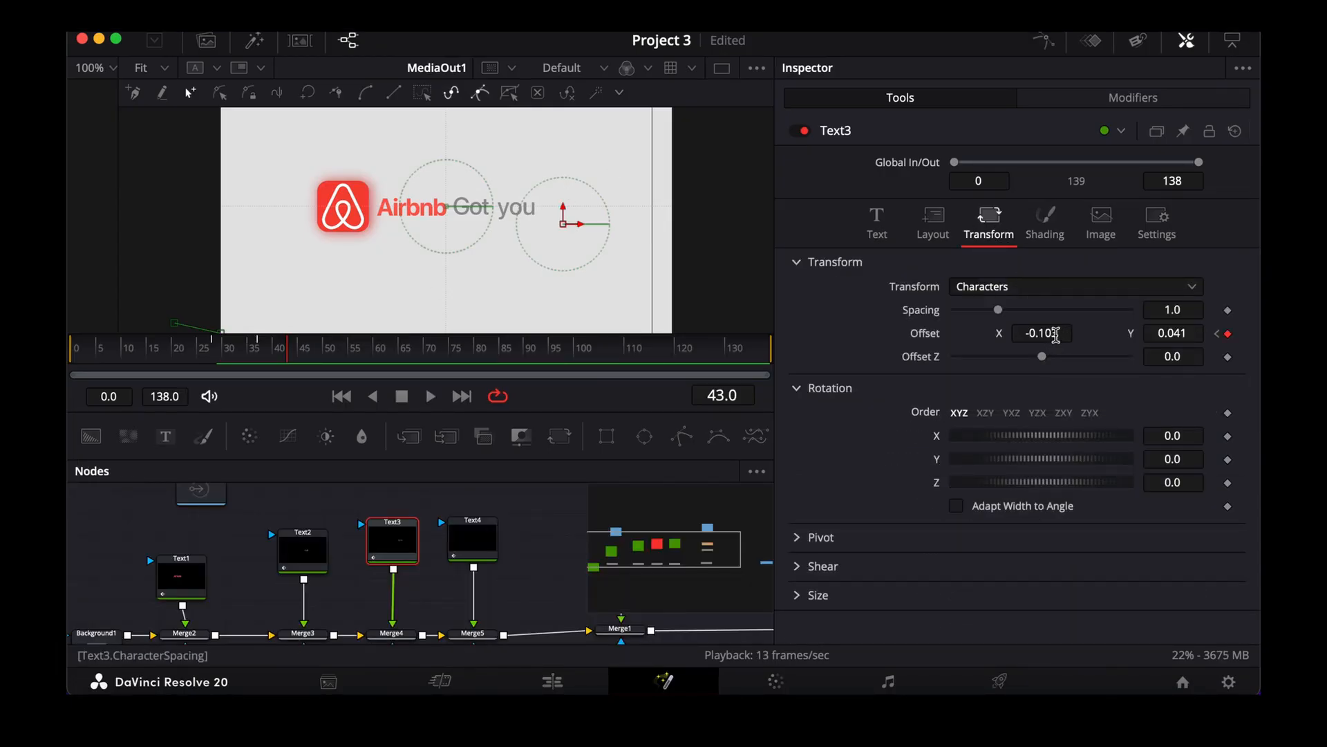
{"action": "left_click_drag", "start_coordinate": [1055, 334], "coordinate": [1052, 333]}
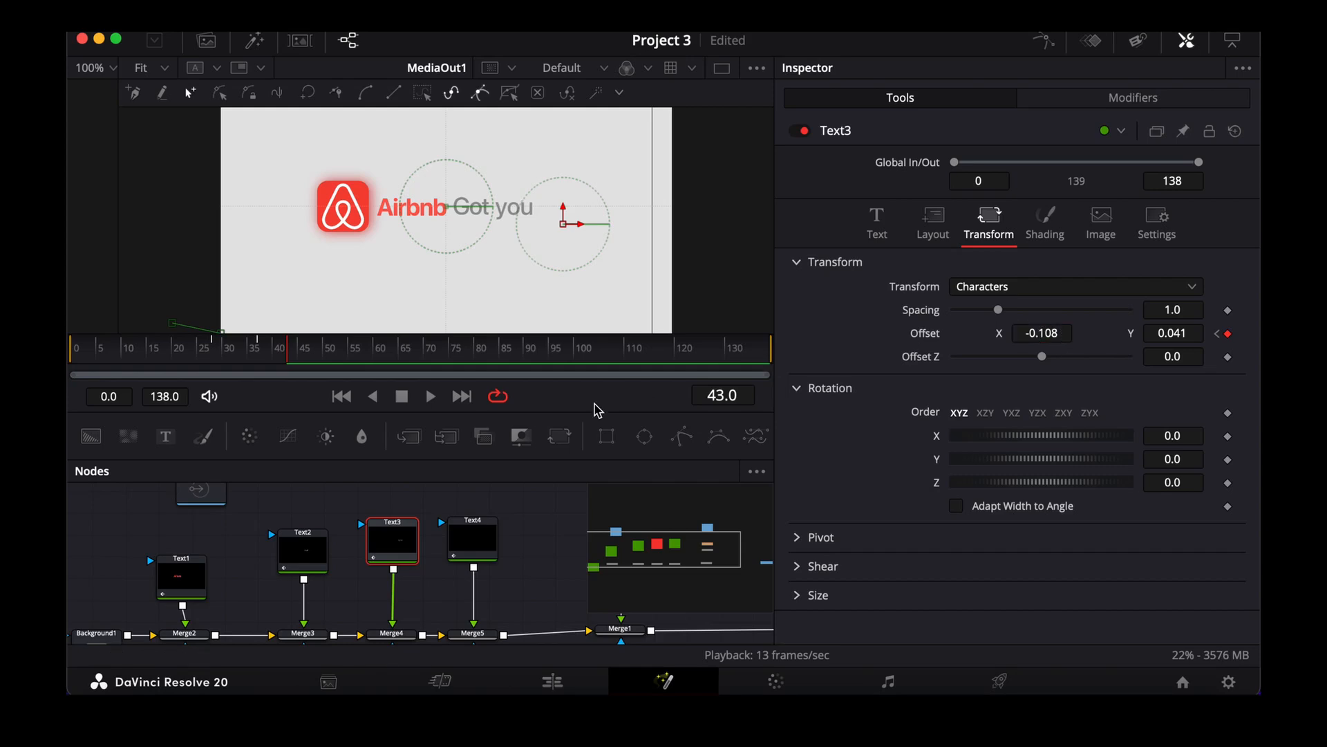
Enter "coveed" as the content of the Text4 node and set its font to SF Pro Display Medium.
{"action": "left_click", "coordinate": [476, 541]}
{"action": "left_click", "coordinate": [898, 306]}
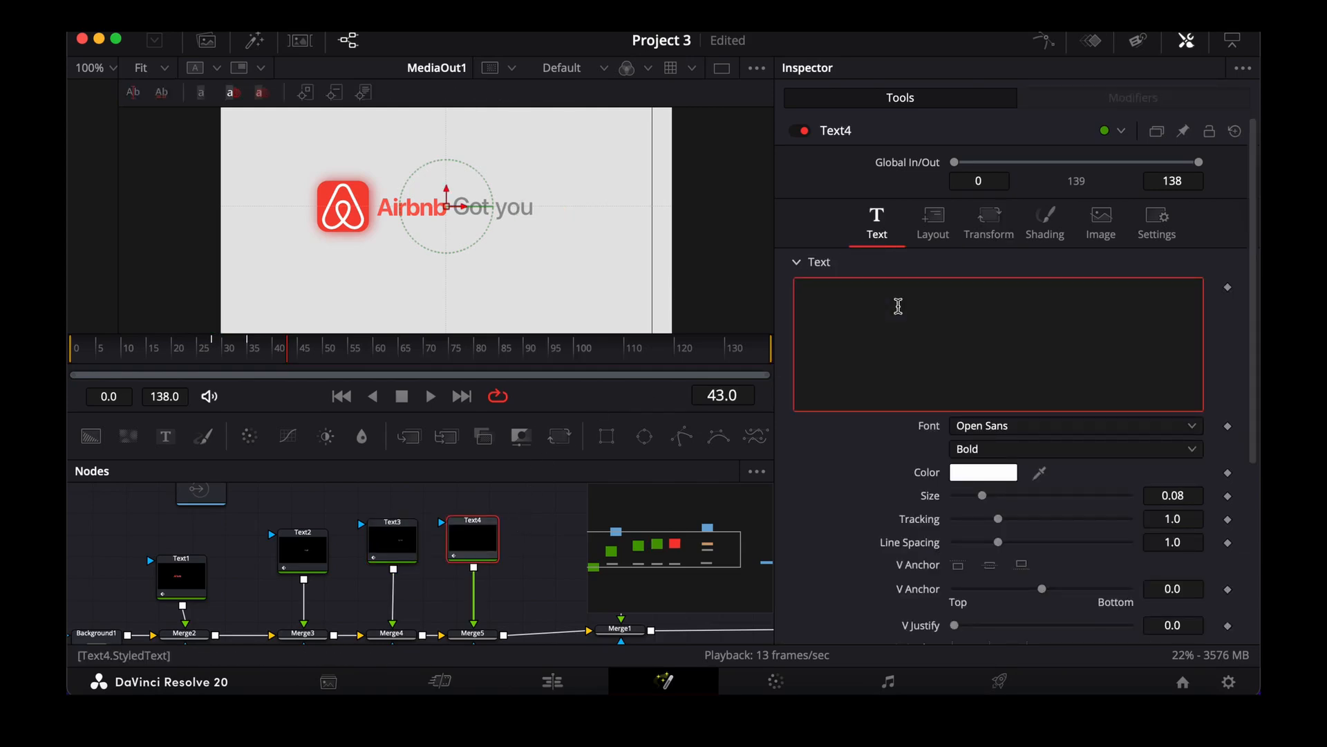
{"action": "type", "text": "coveed"}
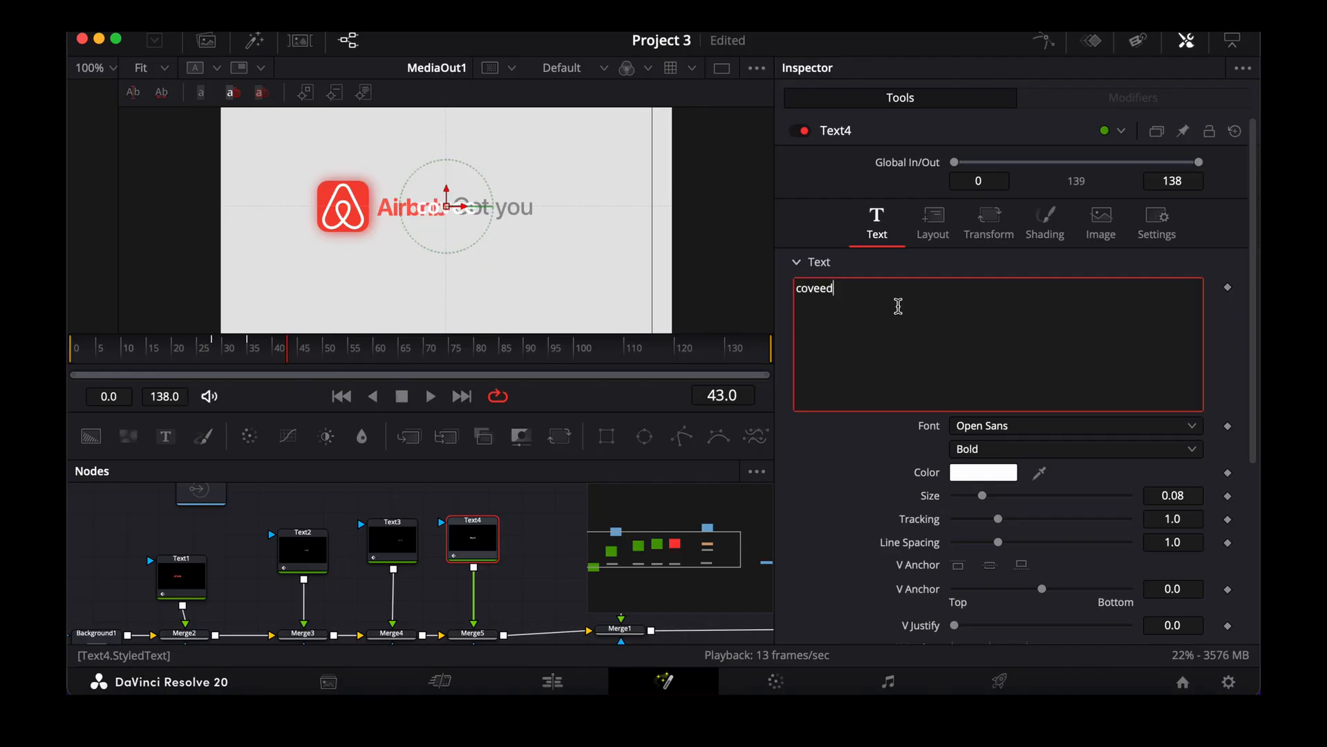
{"action": "left_click", "coordinate": [1042, 428]}
{"action": "scroll", "coordinate": [968, 384], "scroll_direction": "down", "scroll_amount": 10}
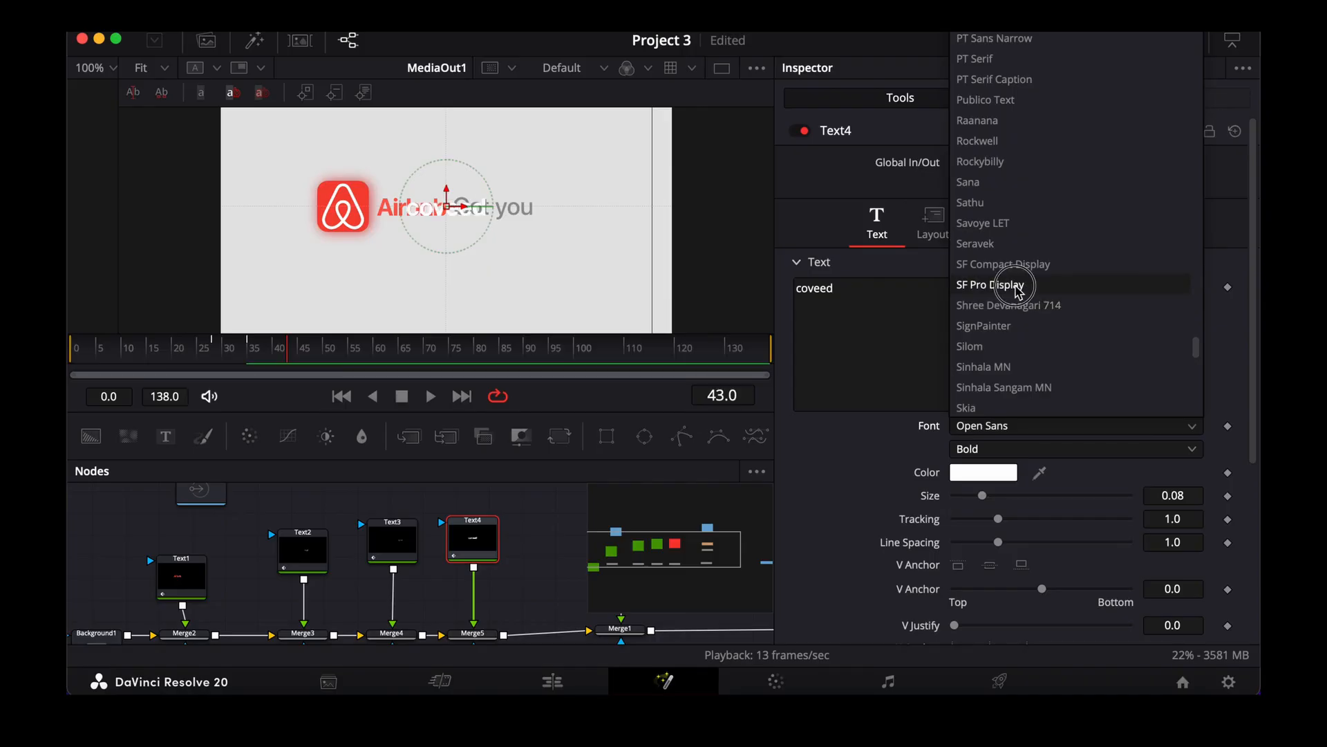
{"action": "left_click", "coordinate": [1020, 285]}
{"action": "left_click", "coordinate": [1058, 449]}
{"action": "left_click", "coordinate": [1030, 492]}
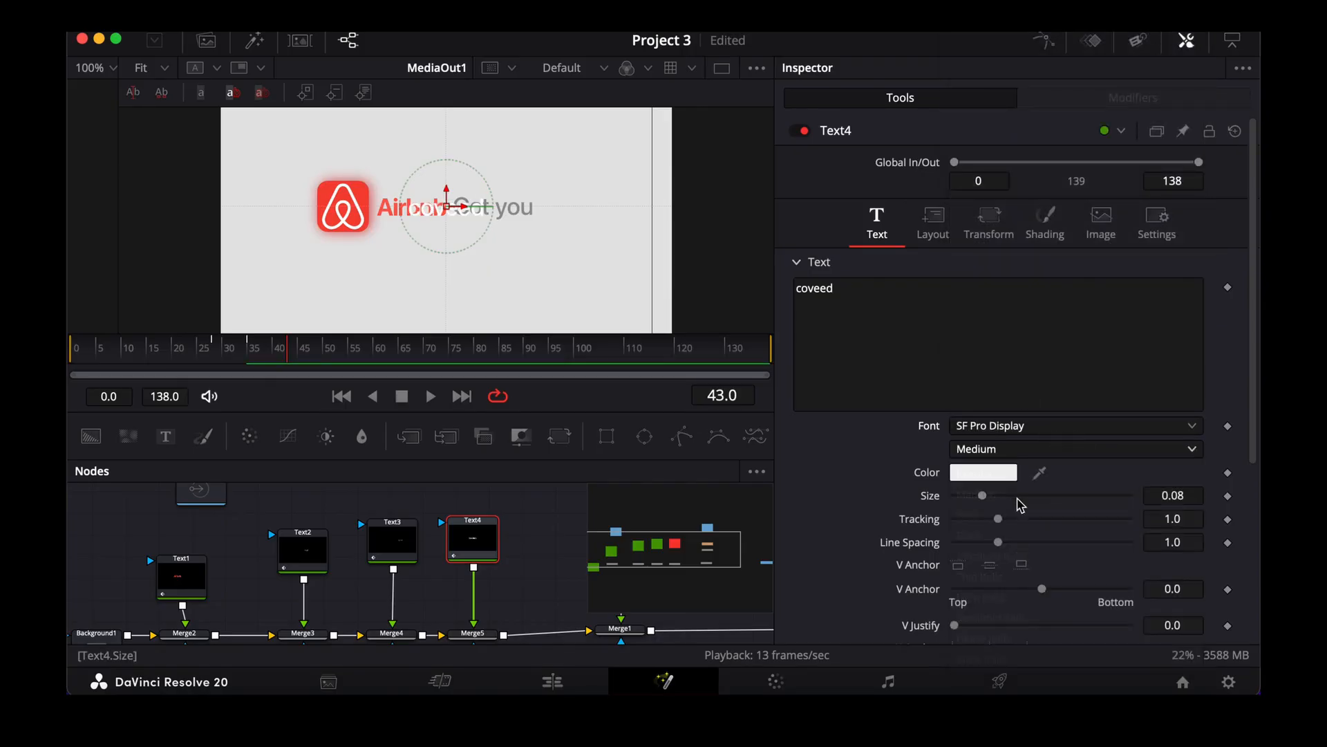
Color the "coveed" text Nickel gray with 0.979 tracking and place it to the right of "you".
{"action": "left_click", "coordinate": [988, 474]}
{"action": "left_click", "coordinate": [977, 366]}
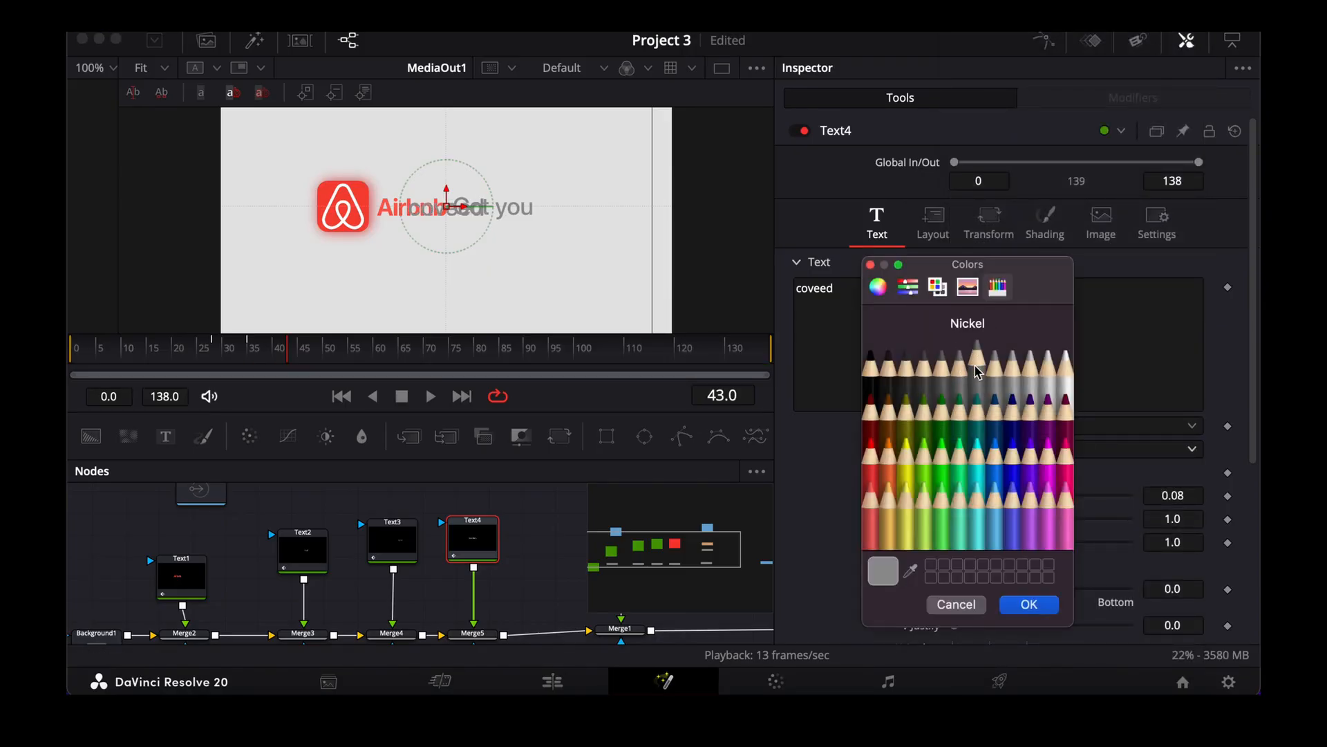
{"action": "left_click", "coordinate": [1027, 604]}
{"action": "left_click_drag", "start_coordinate": [1176, 519], "coordinate": [1163, 526]}
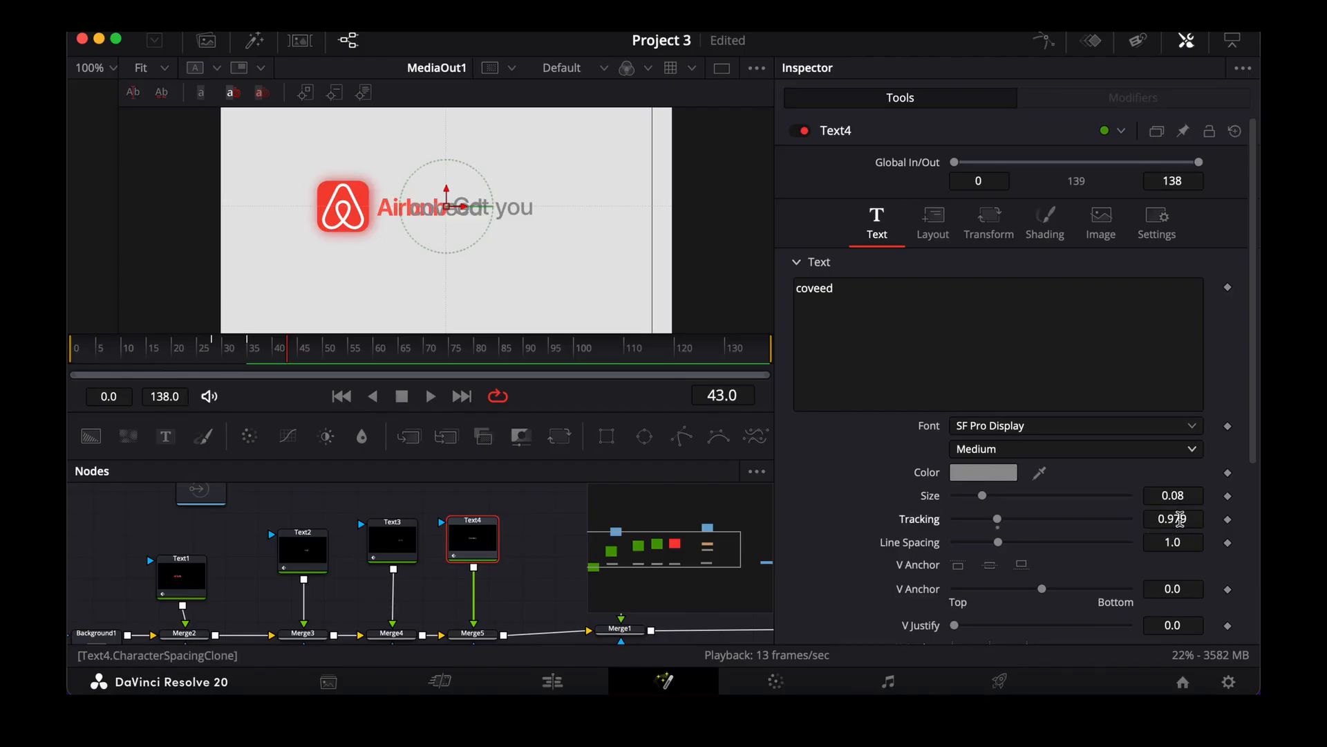
{"action": "left_click_drag", "start_coordinate": [461, 207], "coordinate": [584, 208]}
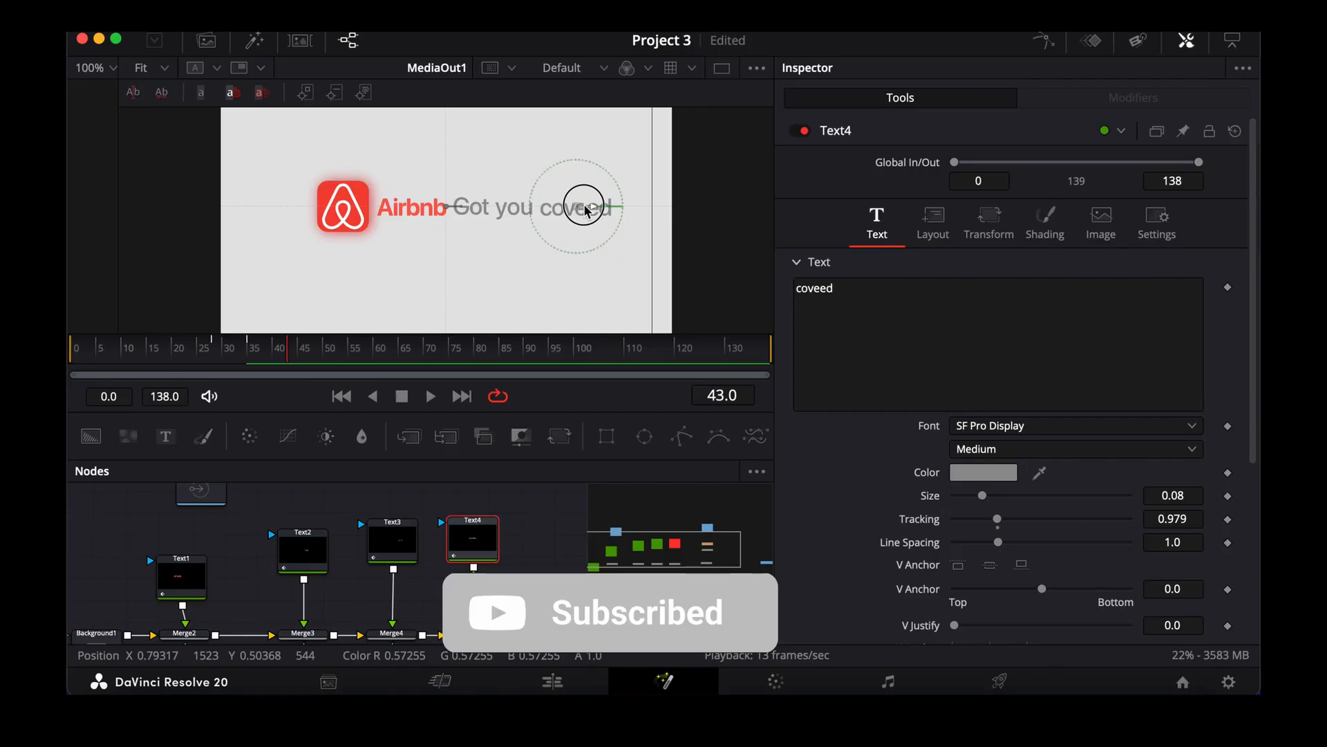
Correct the text to "covered" and, at frame 32, set its character Offset to X 0.075 and Y -0.036.
{"action": "left_click", "coordinate": [236, 347]}
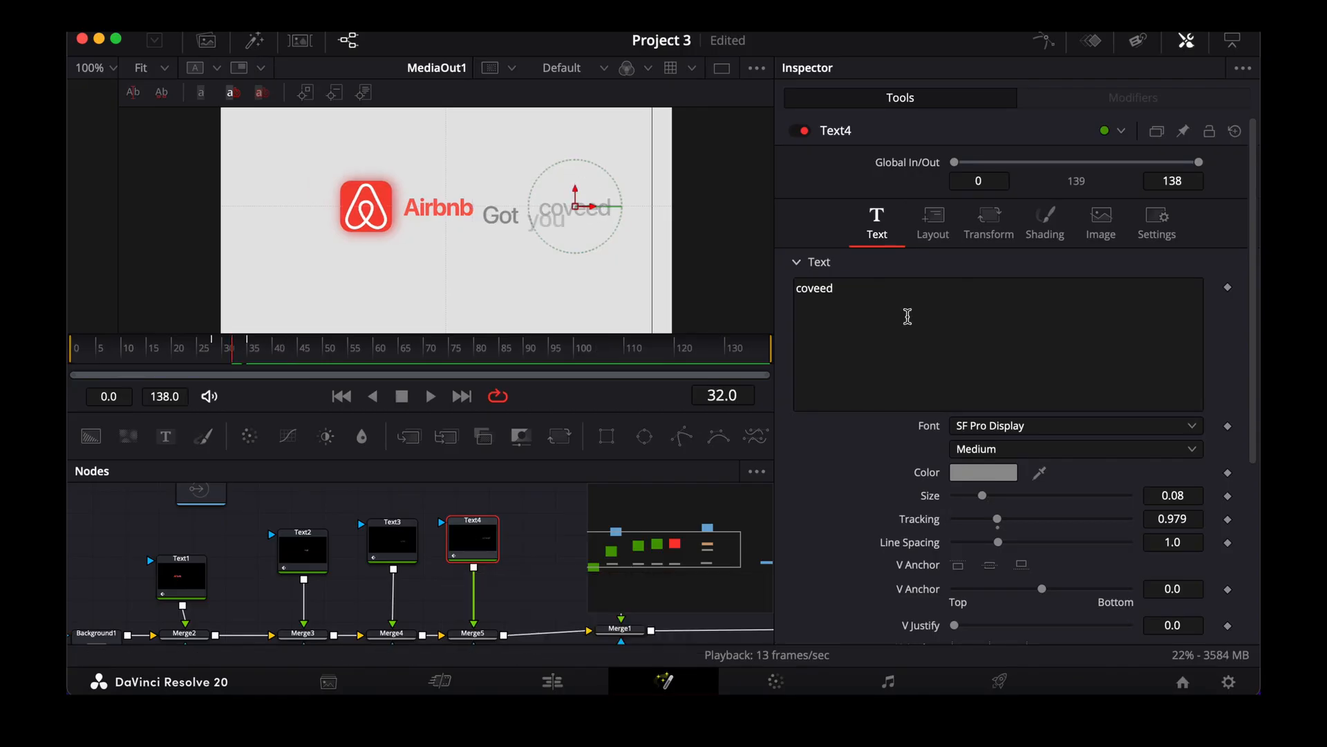
{"action": "left_click", "coordinate": [1005, 240]}
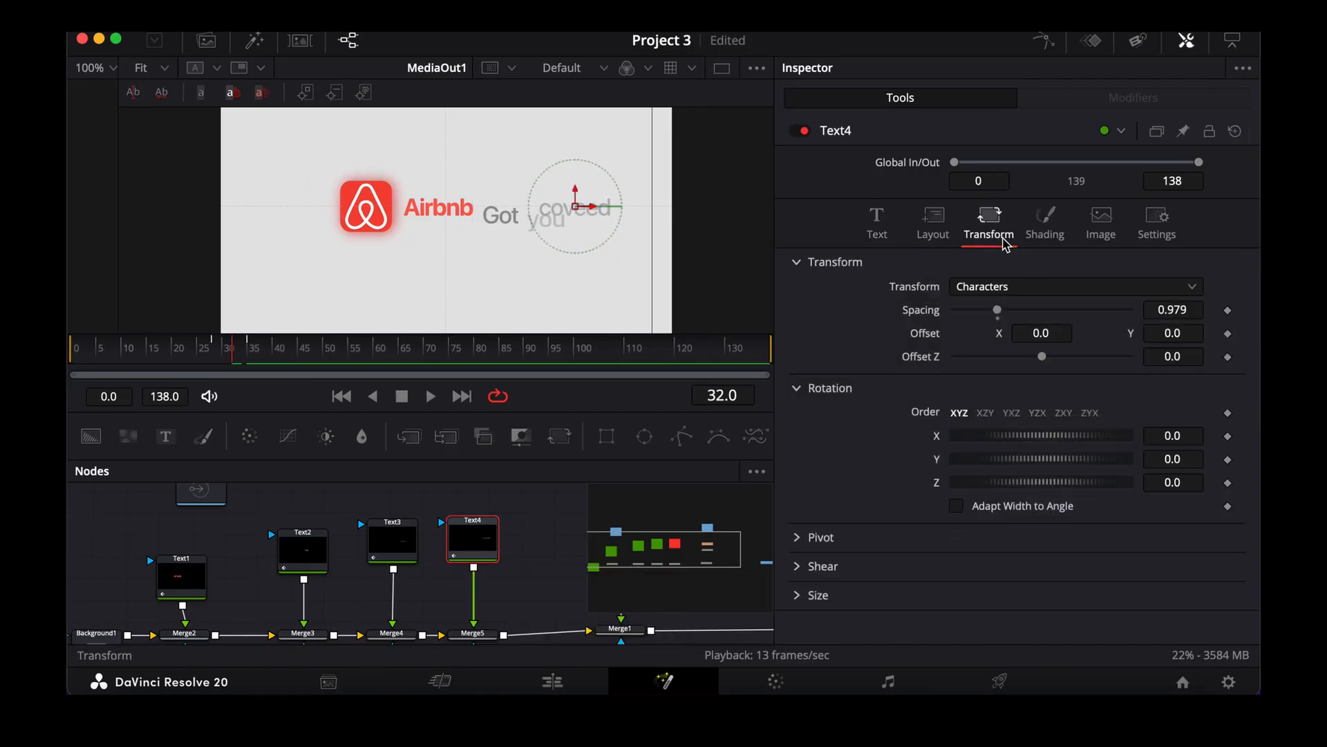
{"action": "mouse_move", "coordinate": [1037, 333]}
{"action": "left_mouse_down"}
{"action": "mouse_move", "coordinate": [1036, 355]}
{"action": "mouse_move", "coordinate": [1072, 347]}
{"action": "mouse_move", "coordinate": [1047, 333]}
{"action": "left_mouse_up"}
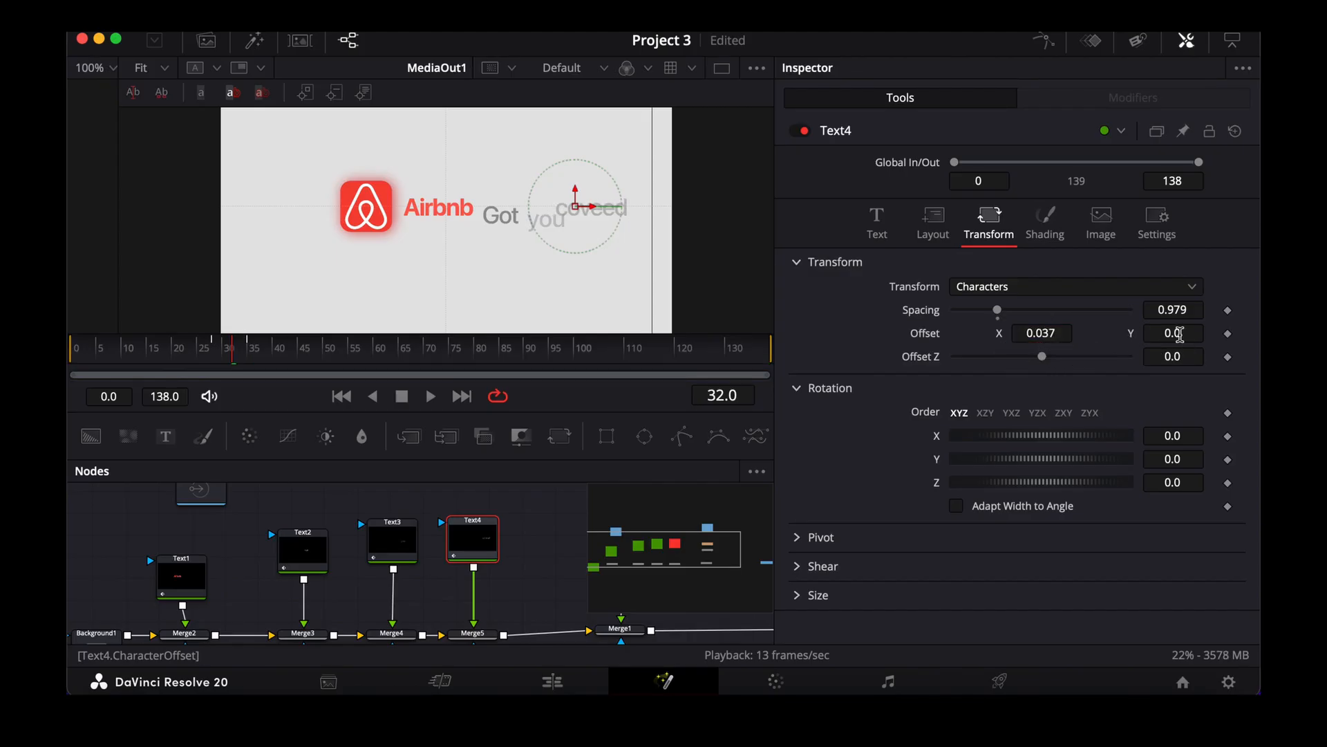
{"action": "left_click_drag", "start_coordinate": [1180, 334], "coordinate": [1118, 337]}
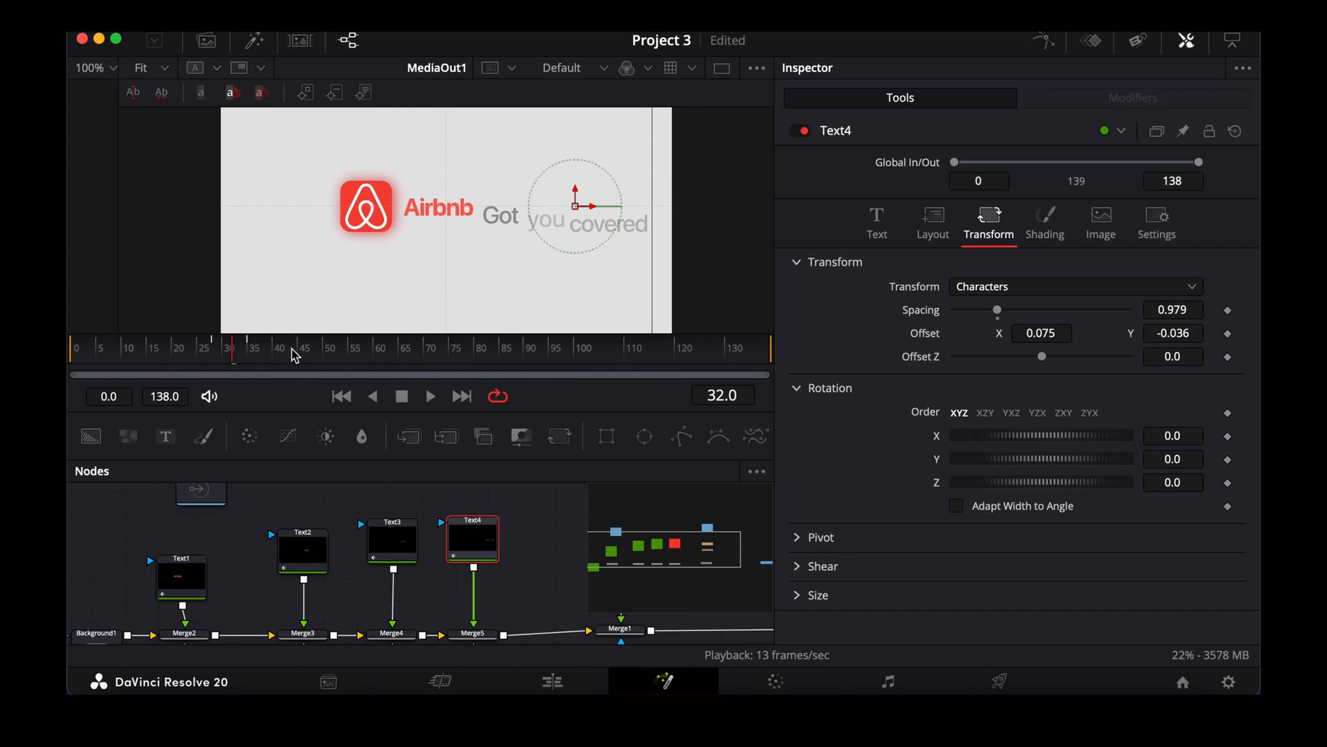
Keyframe the "covered" text's character Offset at frames 32 and 43, with frame 43 at X 0.004 and Y raised level with "Got you".
{"action": "left_click", "coordinate": [295, 353]}
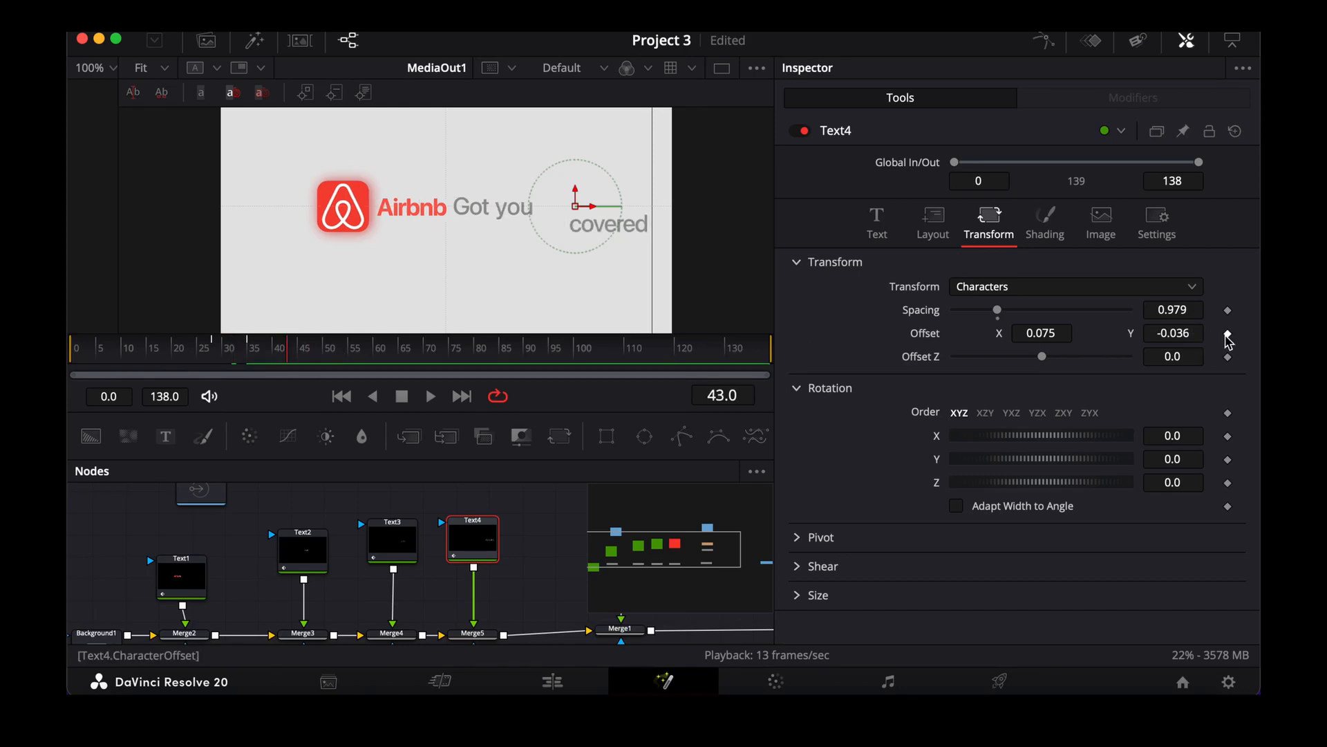
{"action": "left_click", "coordinate": [1227, 334]}
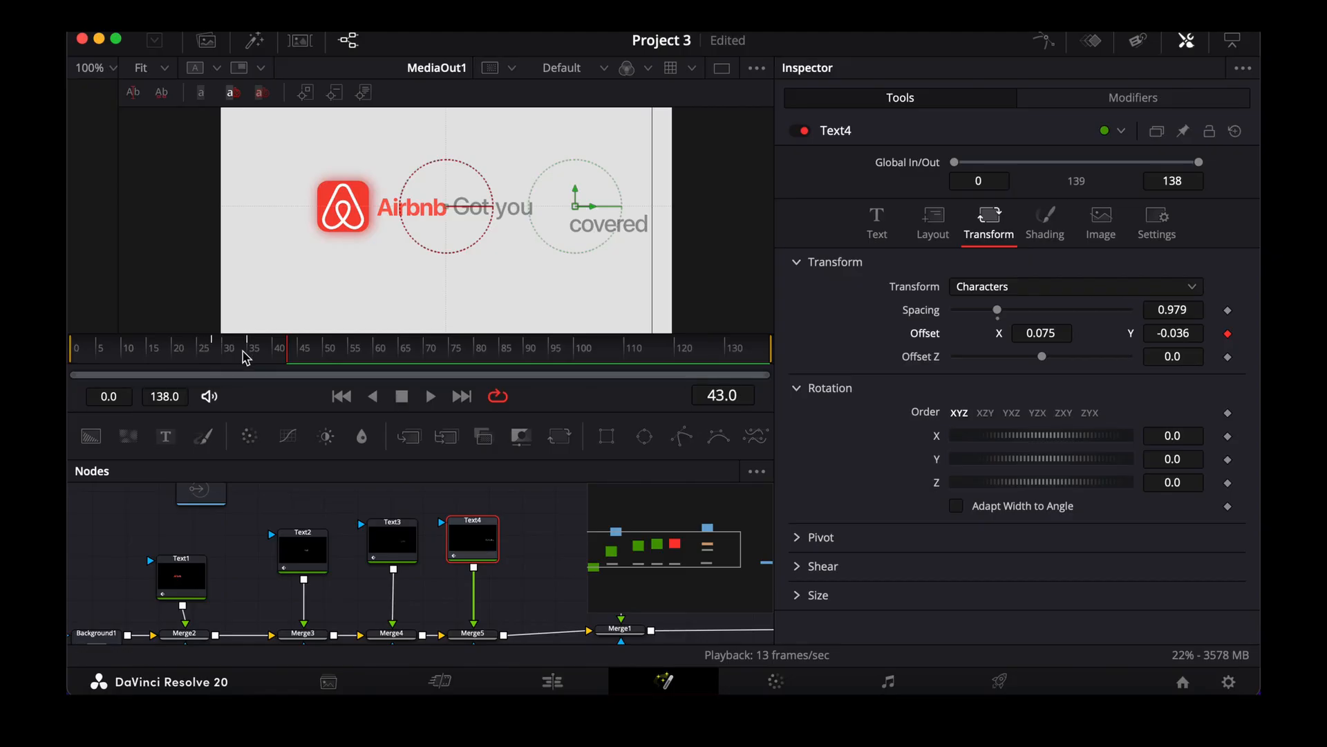
{"action": "left_click_drag", "start_coordinate": [245, 356], "coordinate": [235, 354]}
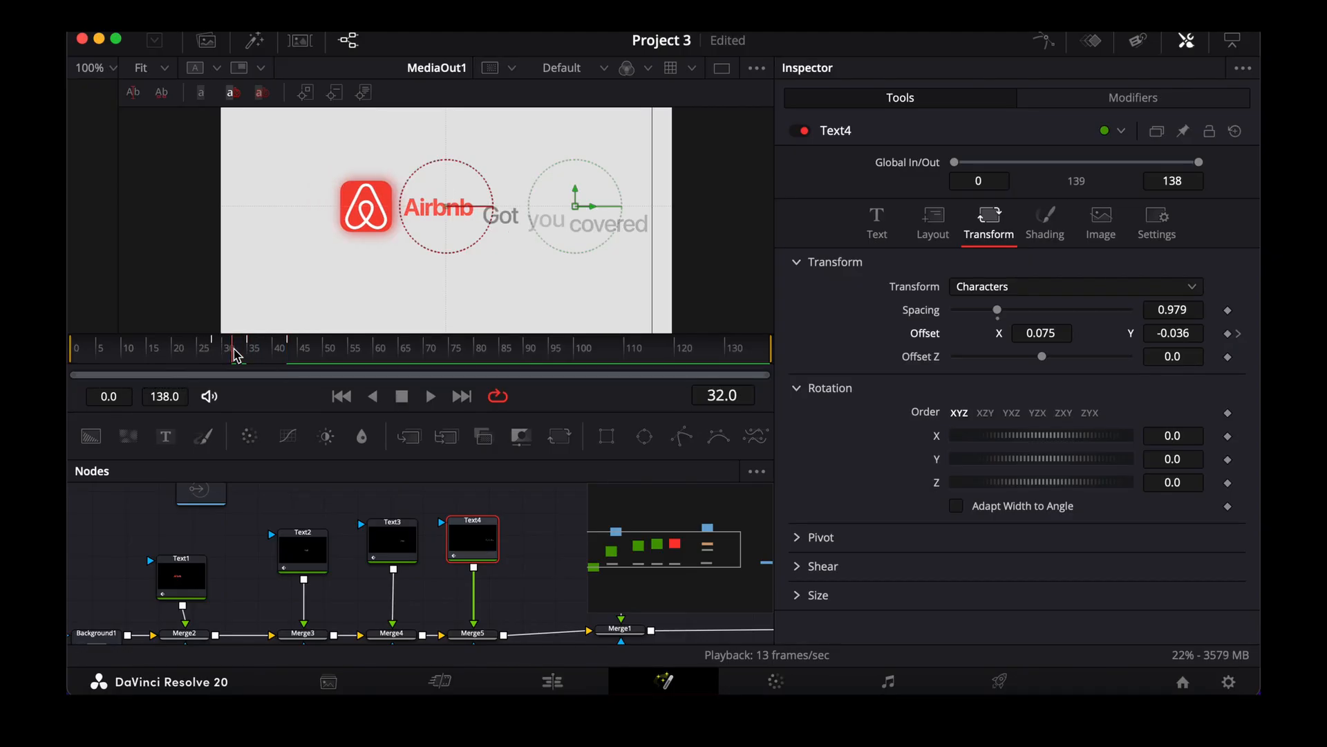
{"action": "left_click", "coordinate": [1238, 335]}
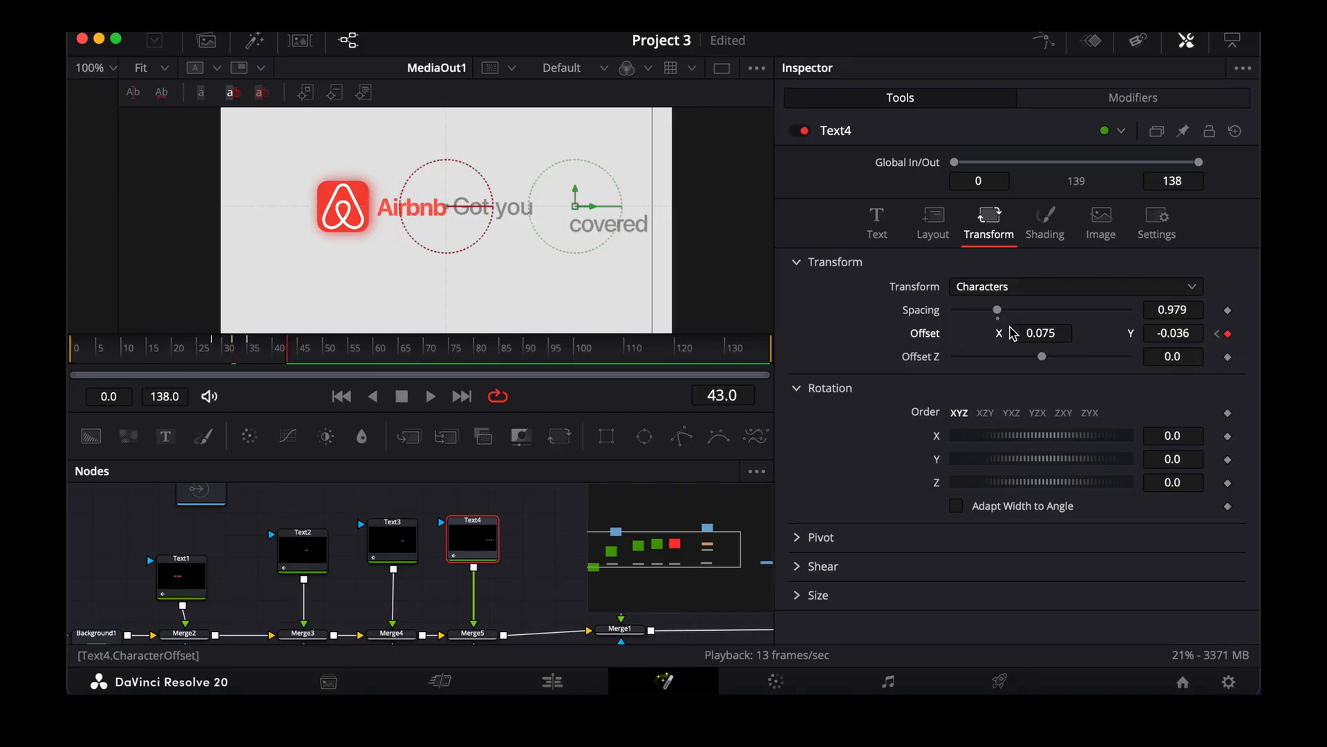
{"action": "left_click_drag", "start_coordinate": [1056, 336], "coordinate": [985, 337]}
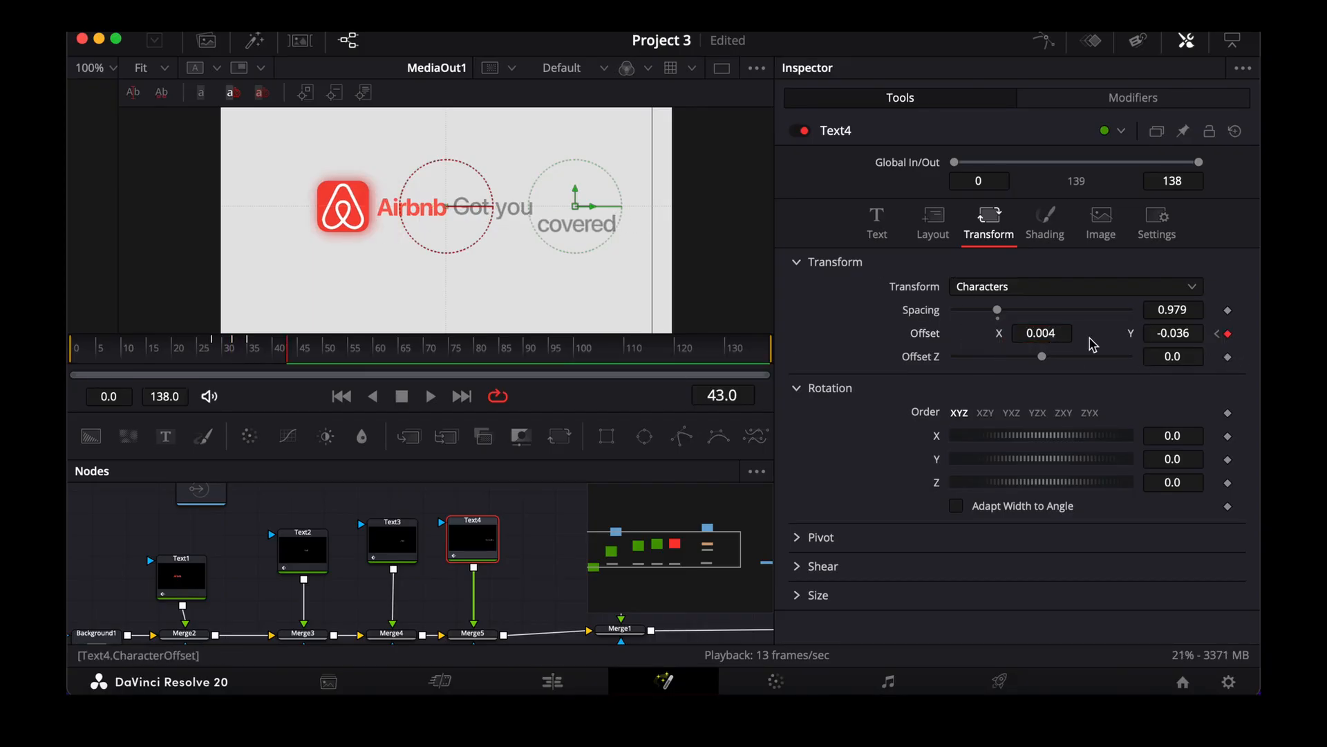
{"action": "left_click_drag", "start_coordinate": [1173, 334], "coordinate": [1203, 335]}
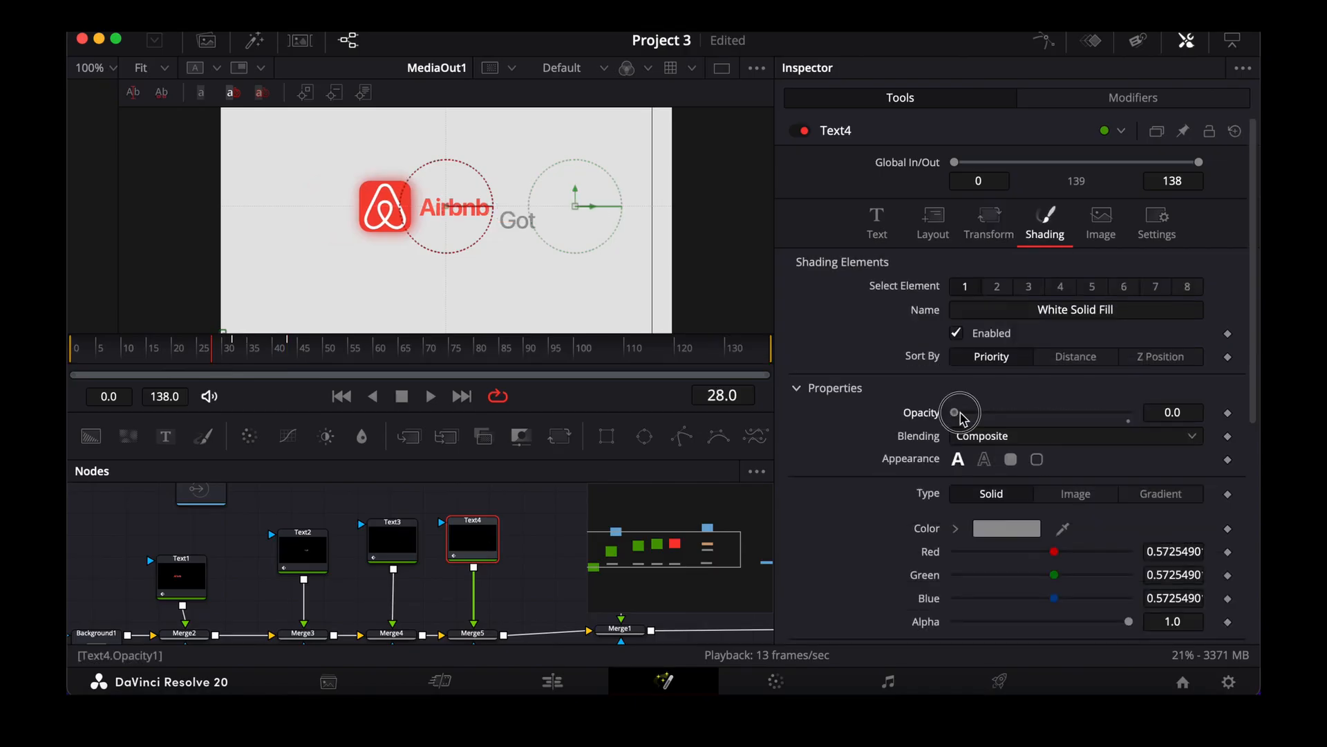
Animate the "covered" text's shading opacity from 0.0 at frame 35 to 1.0 at frame 43 and scrub through the fade.
{"action": "left_click_drag", "start_coordinate": [964, 408], "coordinate": [1138, 415]}
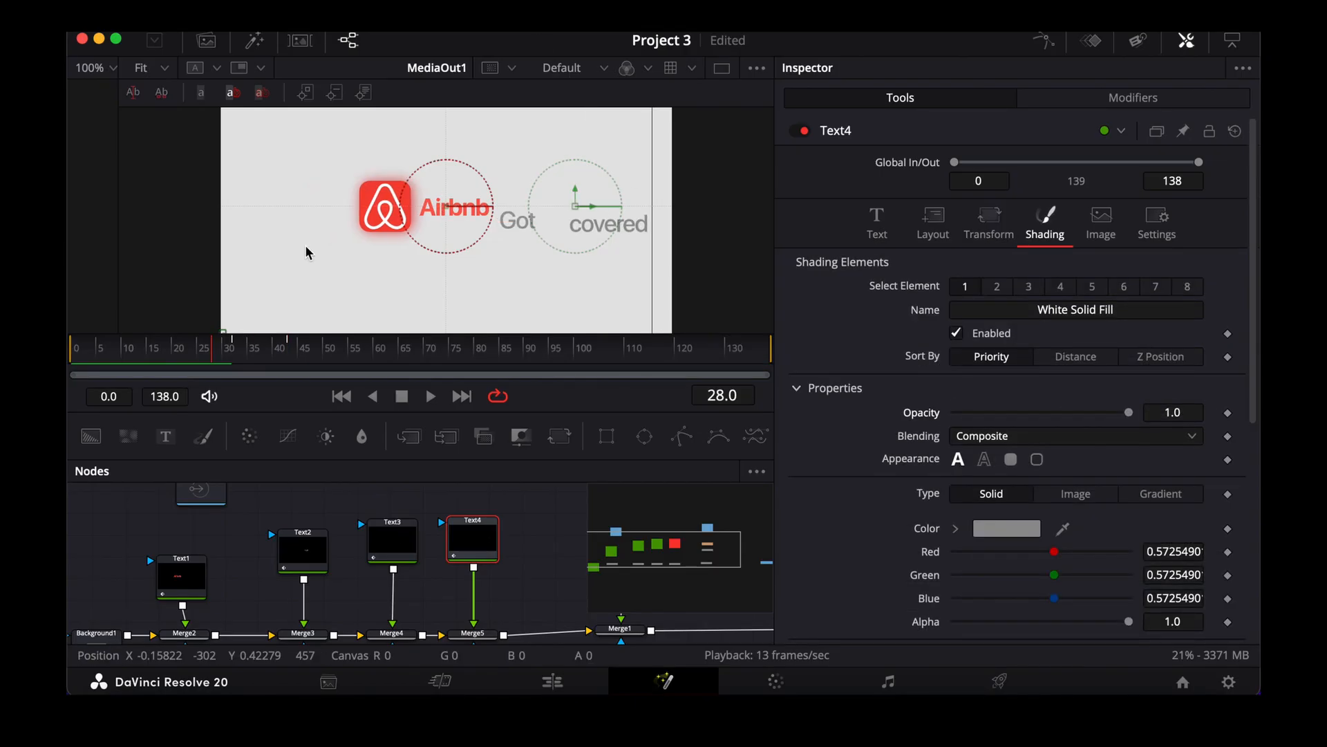
{"action": "left_click", "coordinate": [255, 355]}
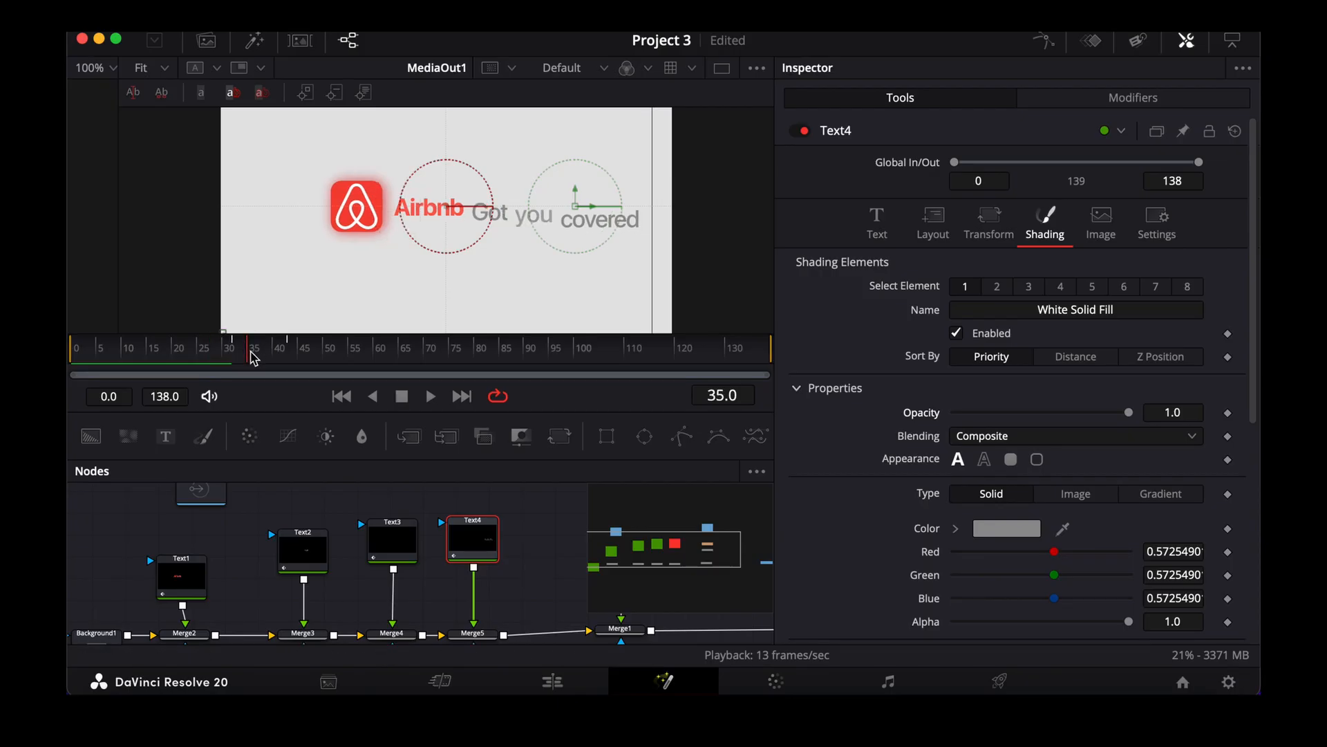
{"action": "left_click_drag", "start_coordinate": [1127, 415], "coordinate": [892, 418]}
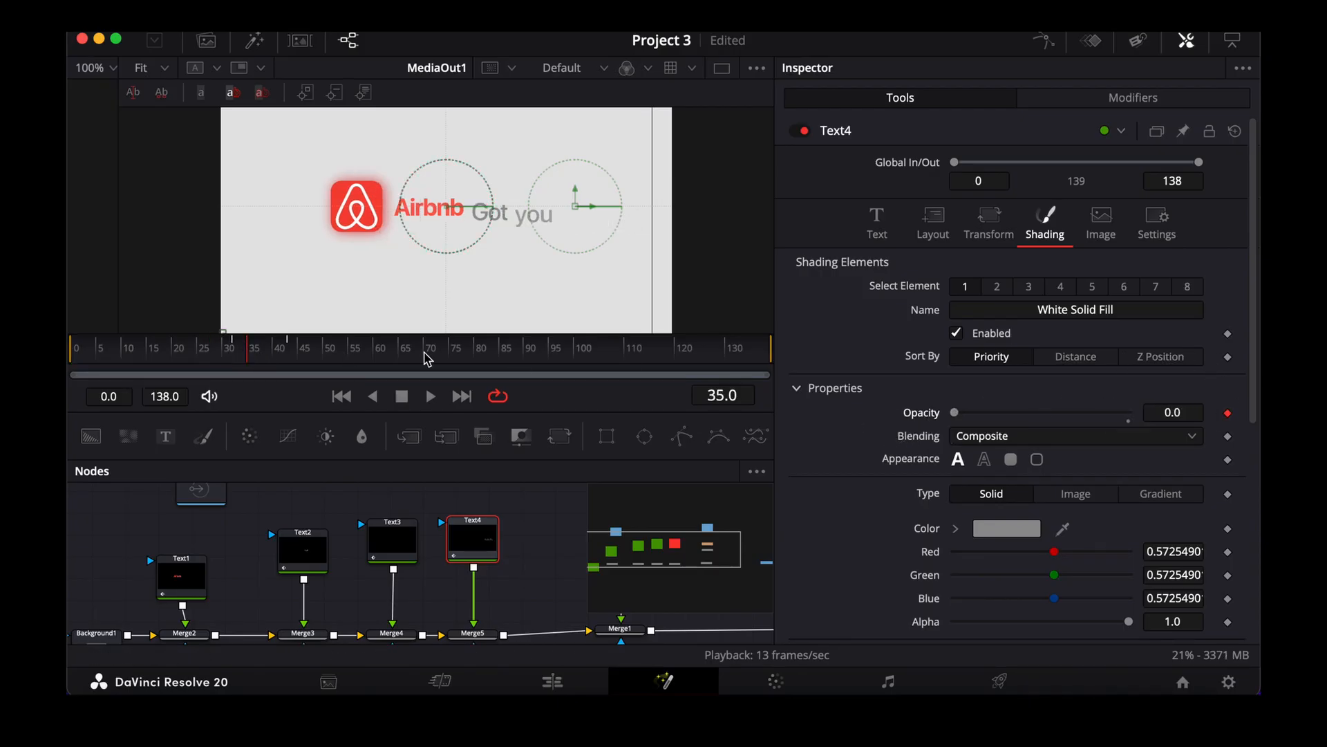
{"action": "left_click", "coordinate": [295, 355]}
{"action": "left_click_drag", "start_coordinate": [958, 414], "coordinate": [1128, 413]}
{"action": "left_click_drag", "start_coordinate": [254, 362], "coordinate": [302, 356]}
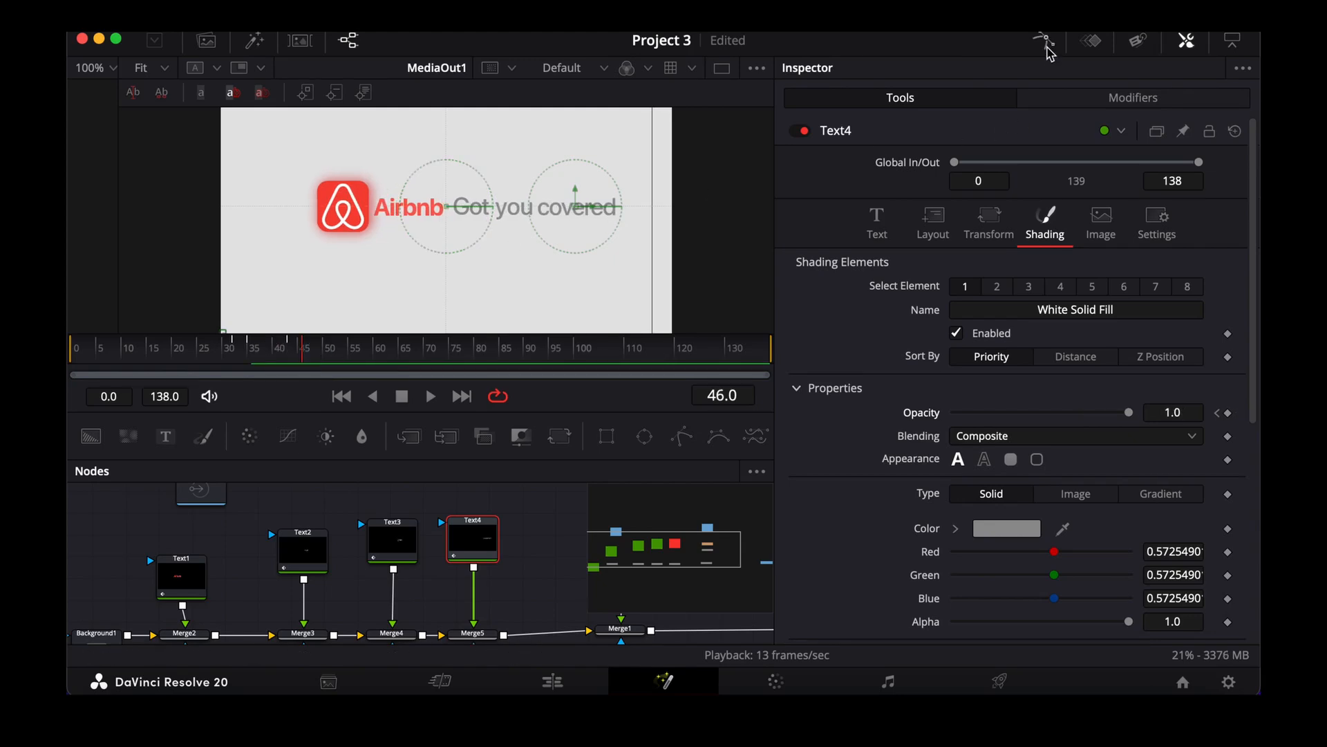
Ease the "covered" text's Displacement curve with a raised start handle and slightly lowered end handle, and preview the motion from frame 22.
{"action": "left_click", "coordinate": [1044, 43]}
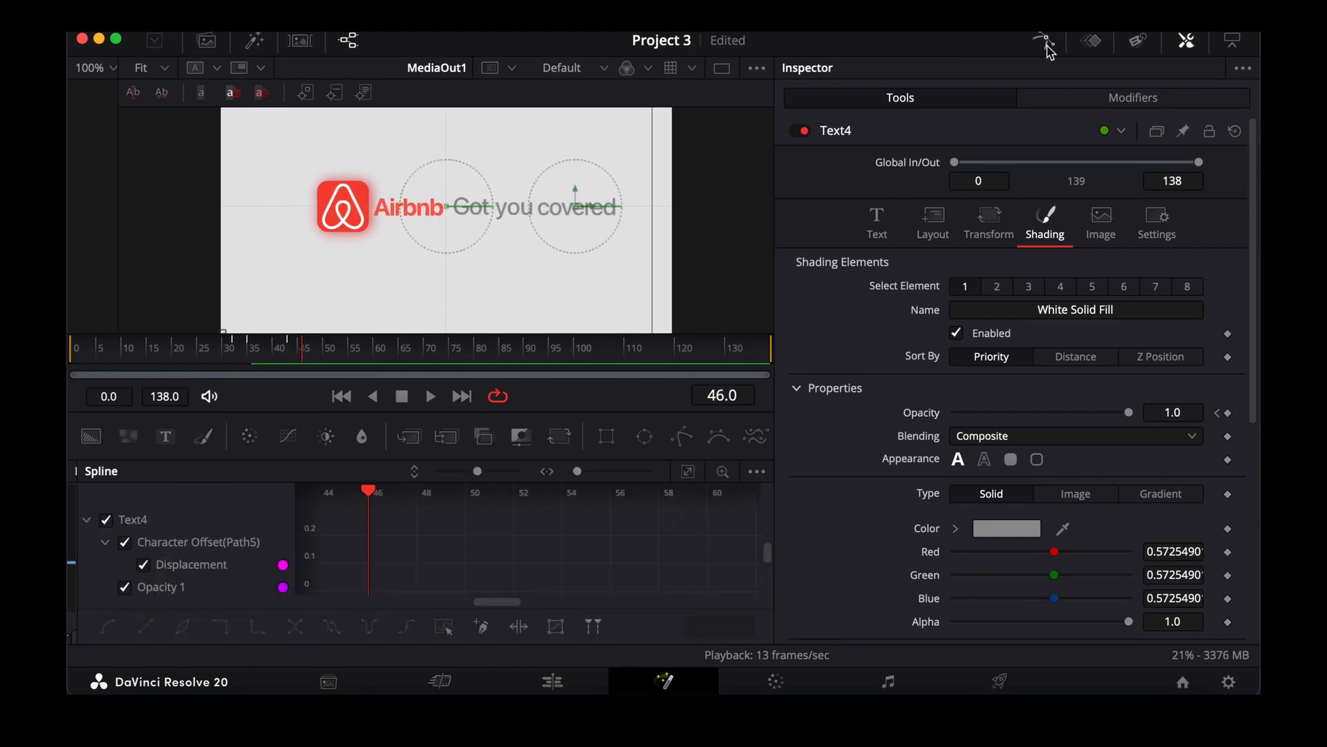
{"action": "left_click", "coordinate": [126, 587]}
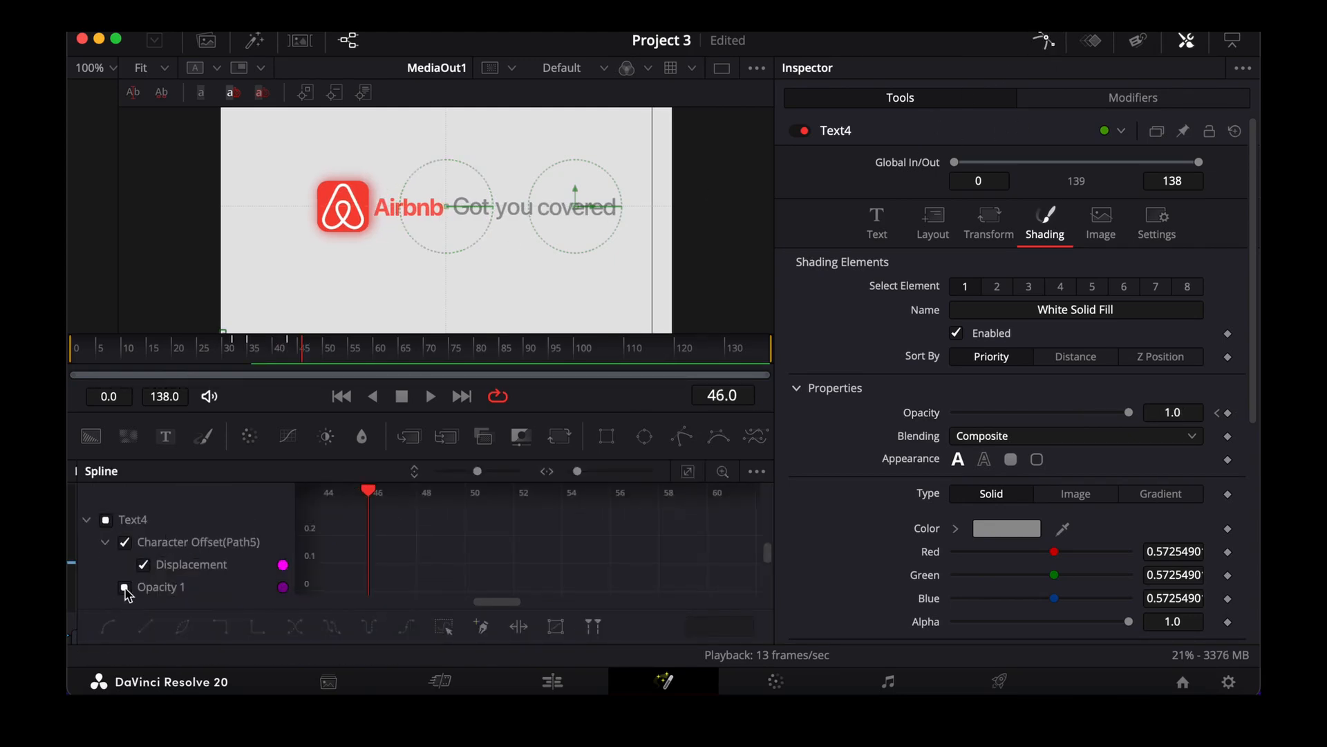
{"action": "left_click", "coordinate": [687, 475]}
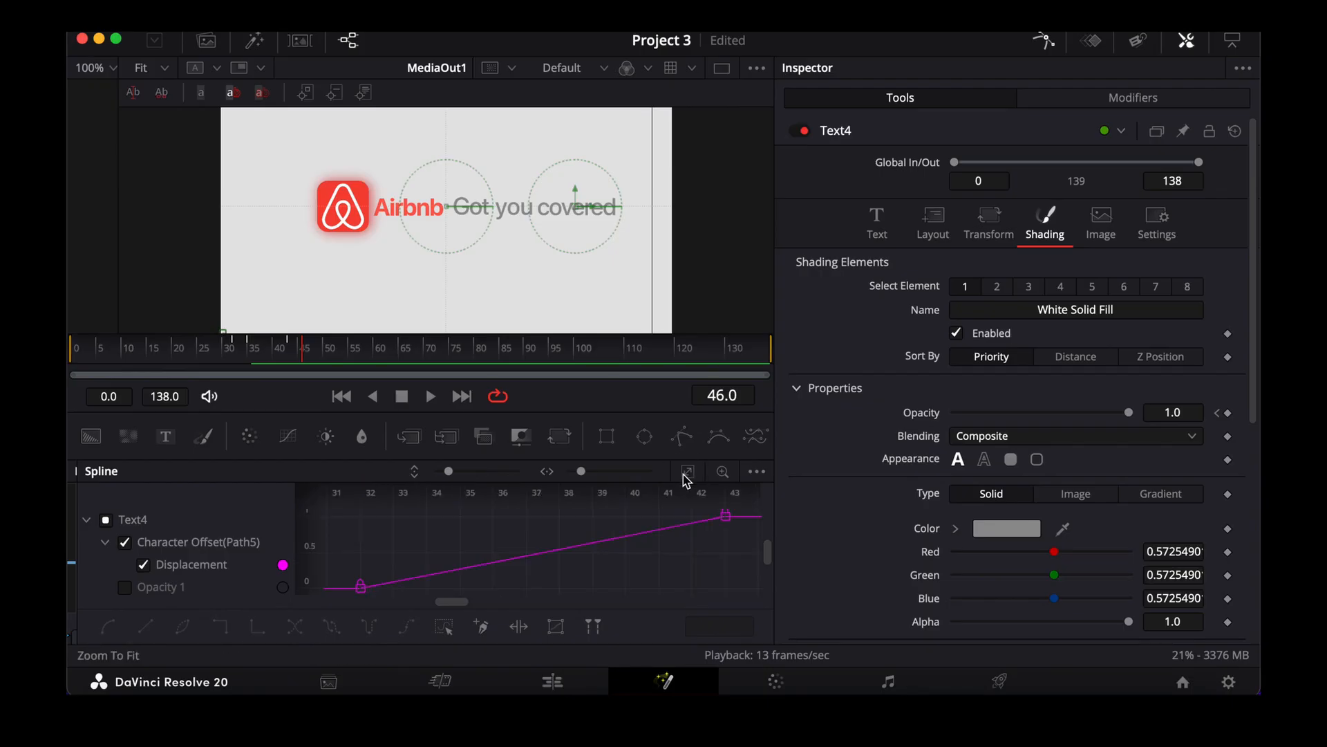
{"action": "left_click", "coordinate": [450, 628]}
{"action": "key", "text": "f"}
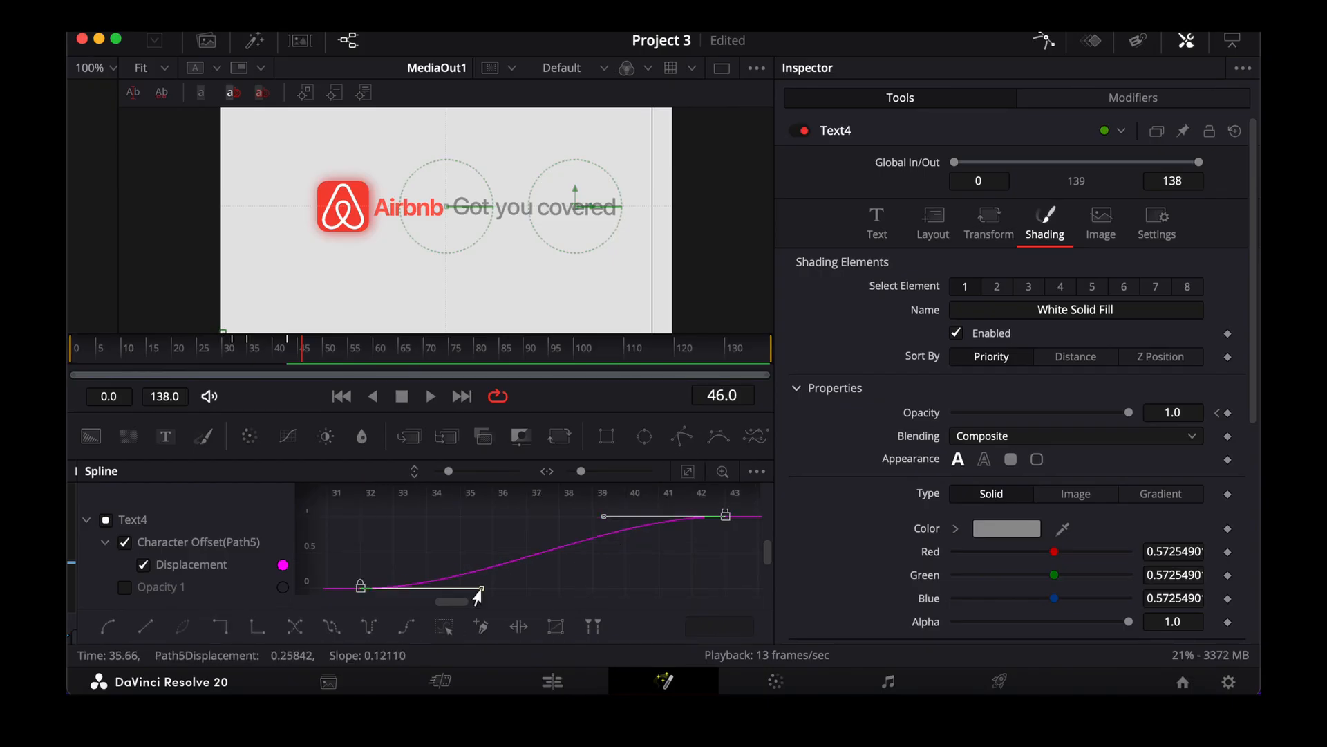
{"action": "left_click_drag", "start_coordinate": [482, 587], "coordinate": [475, 559]}
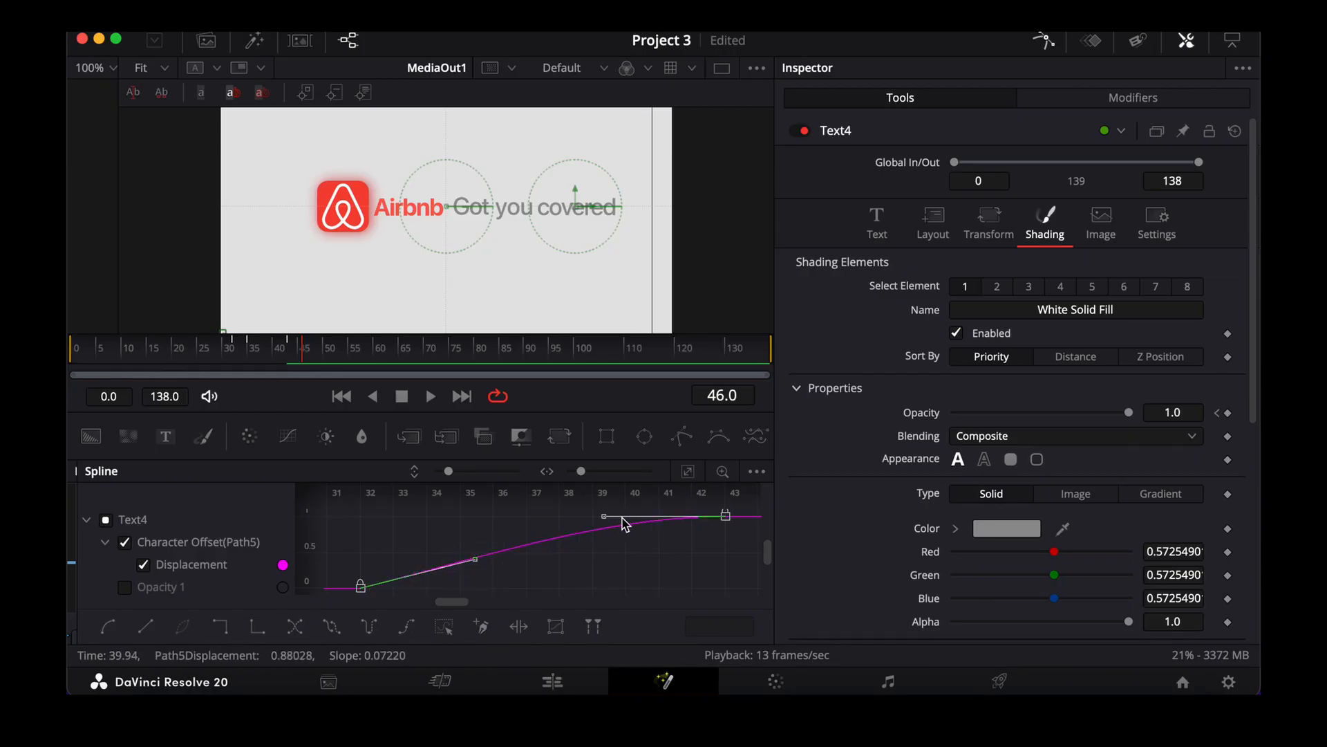
{"action": "left_click_drag", "start_coordinate": [600, 520], "coordinate": [599, 521]}
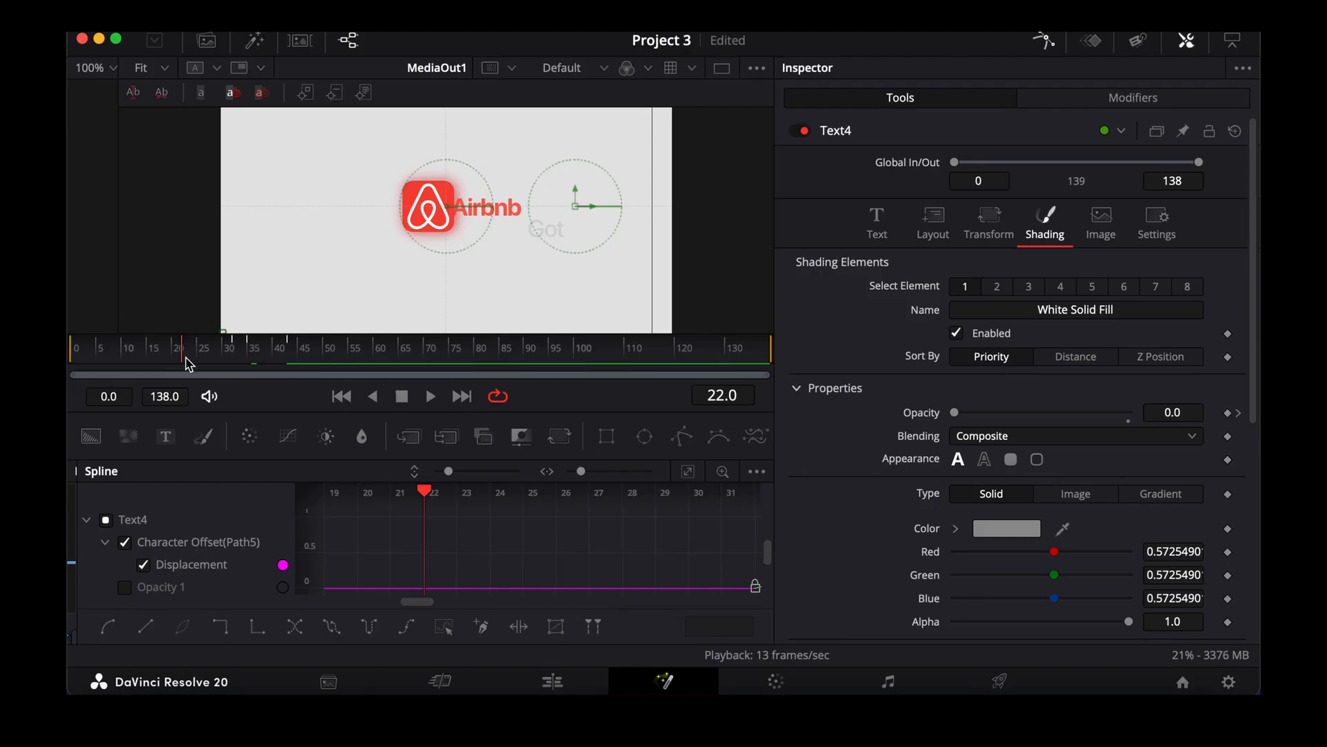
{"action": "key", "text": "space"}
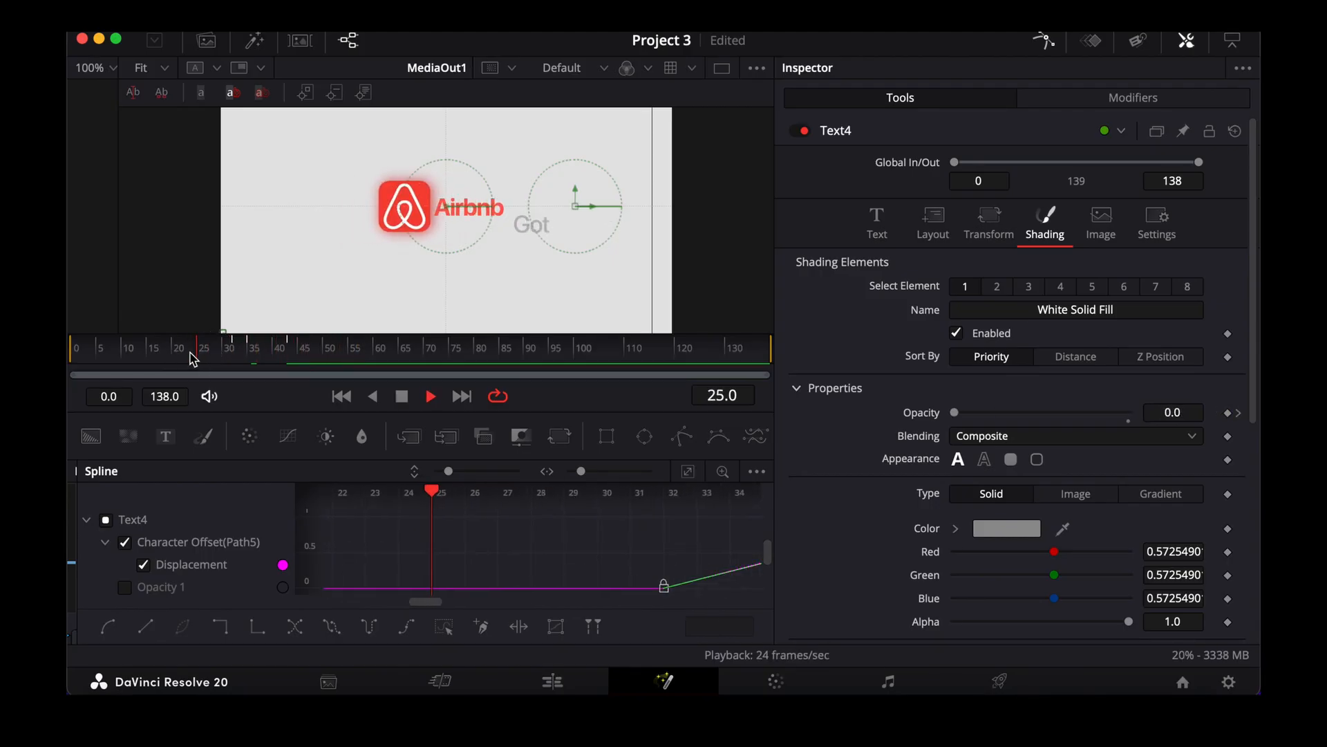
{"action": "key", "text": "space"}
{"action": "key", "text": "space"}
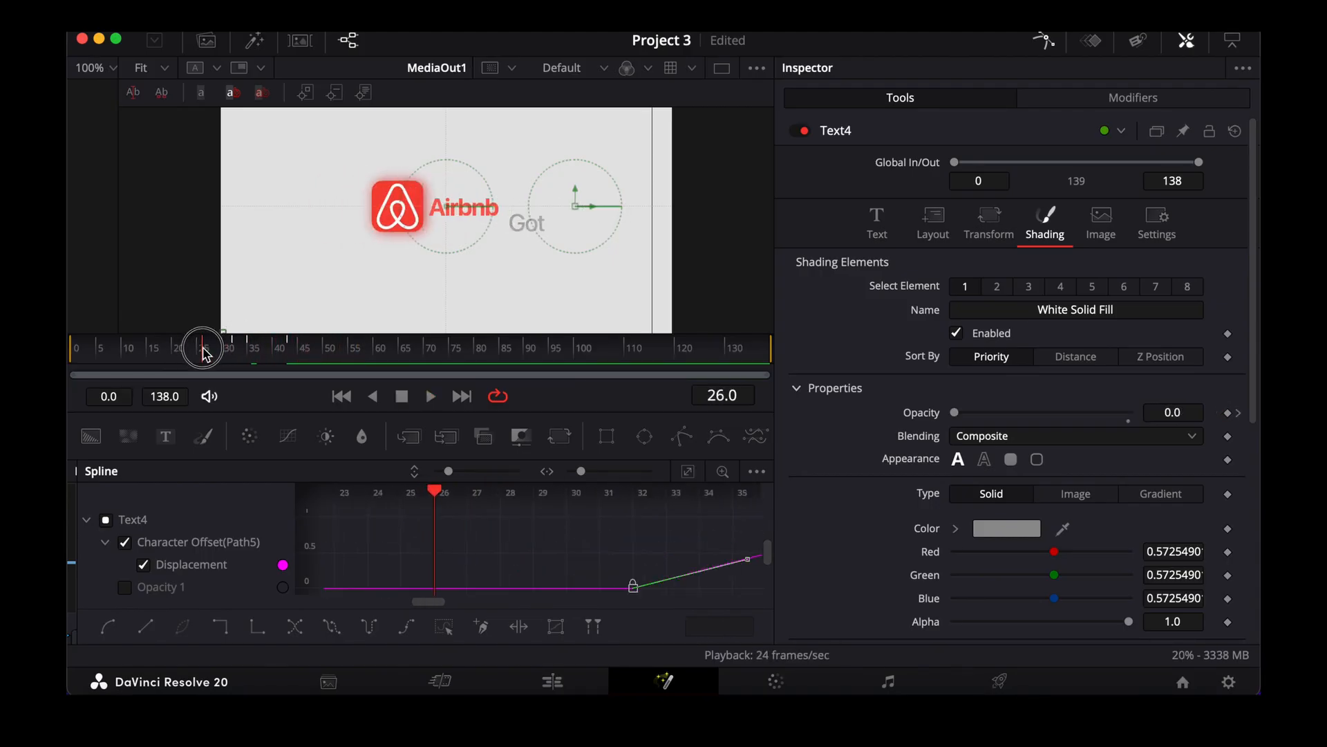